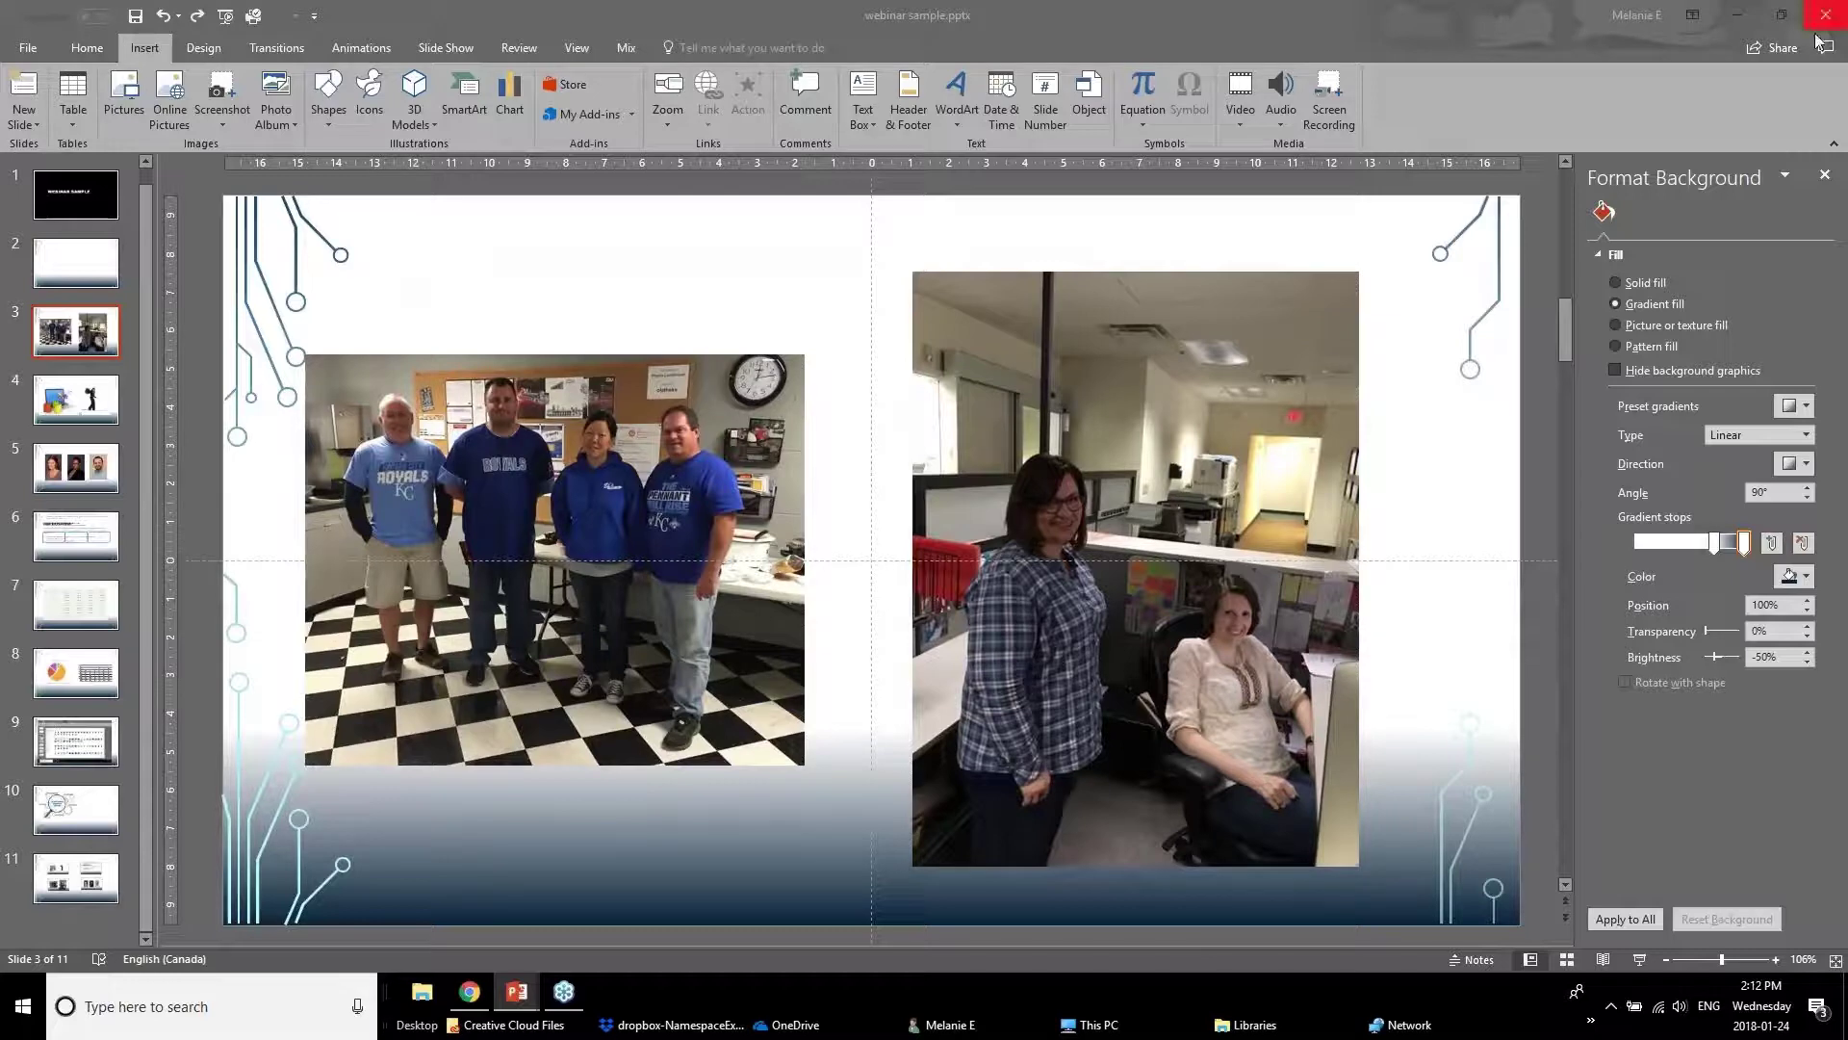
# Step: Close the background formatting pane and correct the group photo on slide 3 to brightness +40%, contrast 0% (Normal)
pyautogui.click(1825, 175)
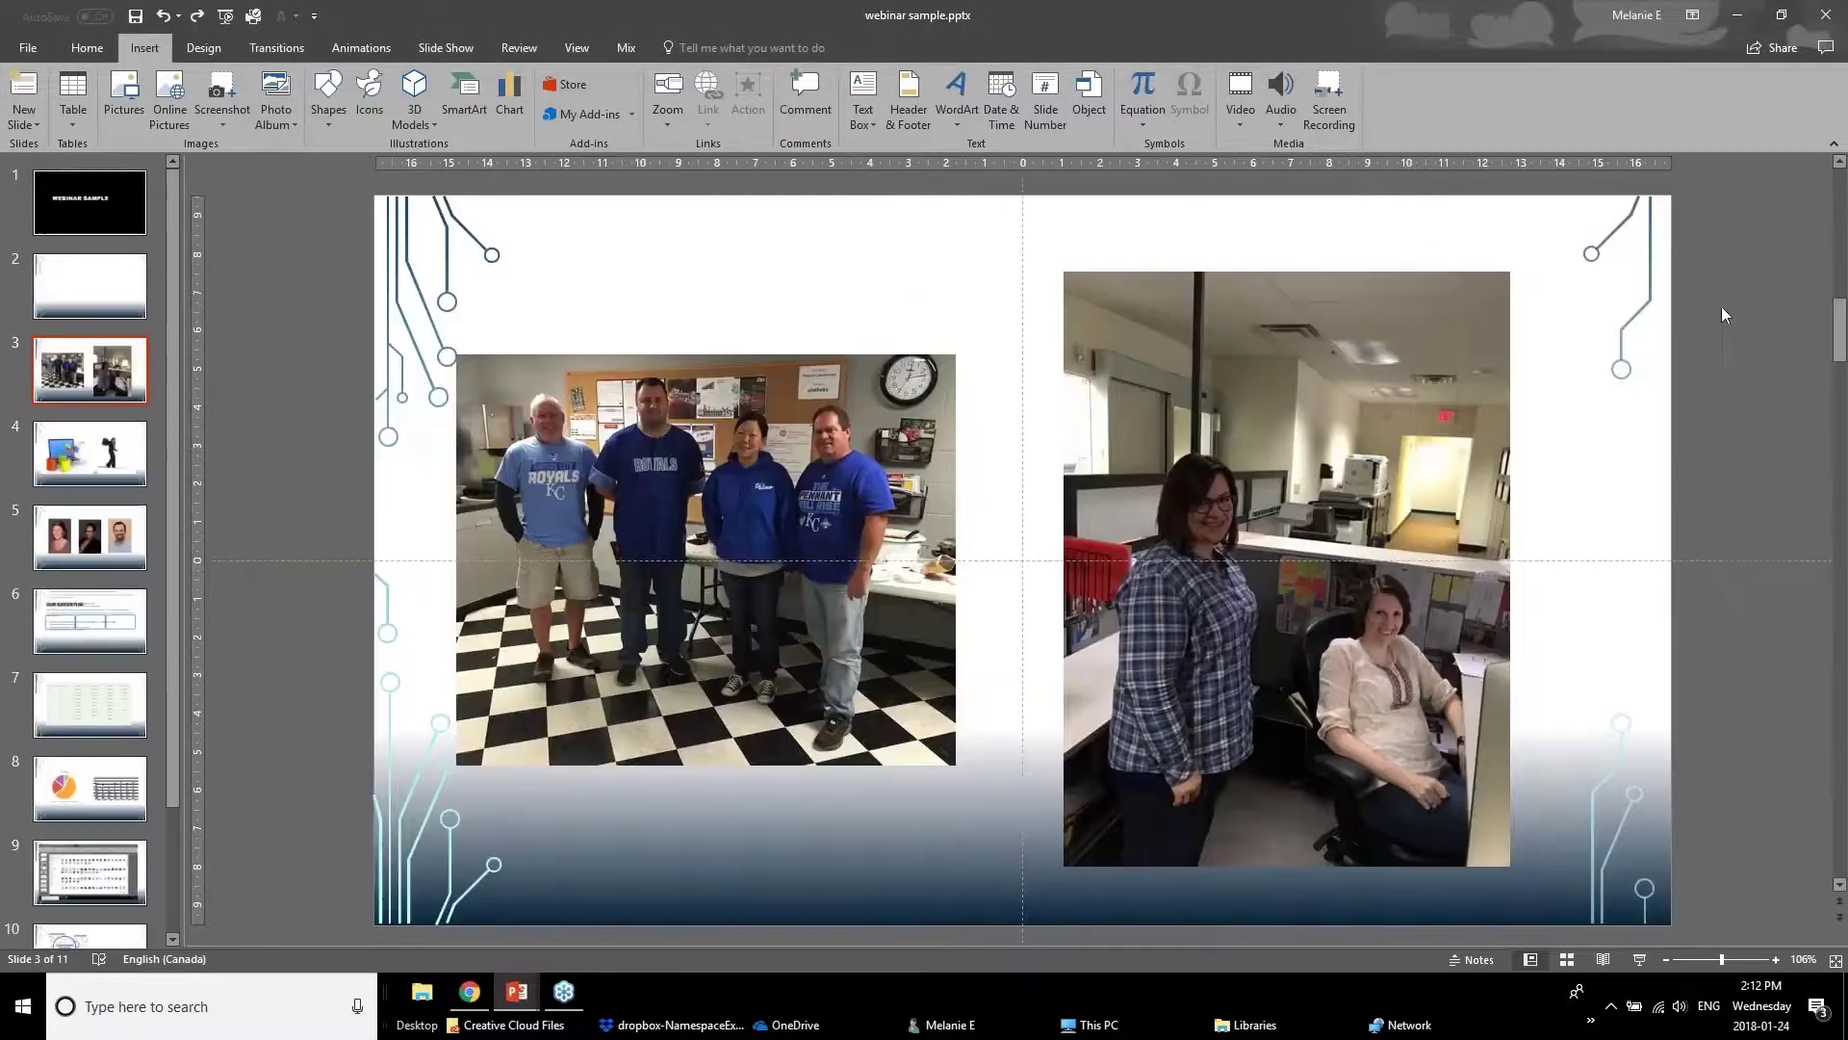
pyautogui.click(737, 507)
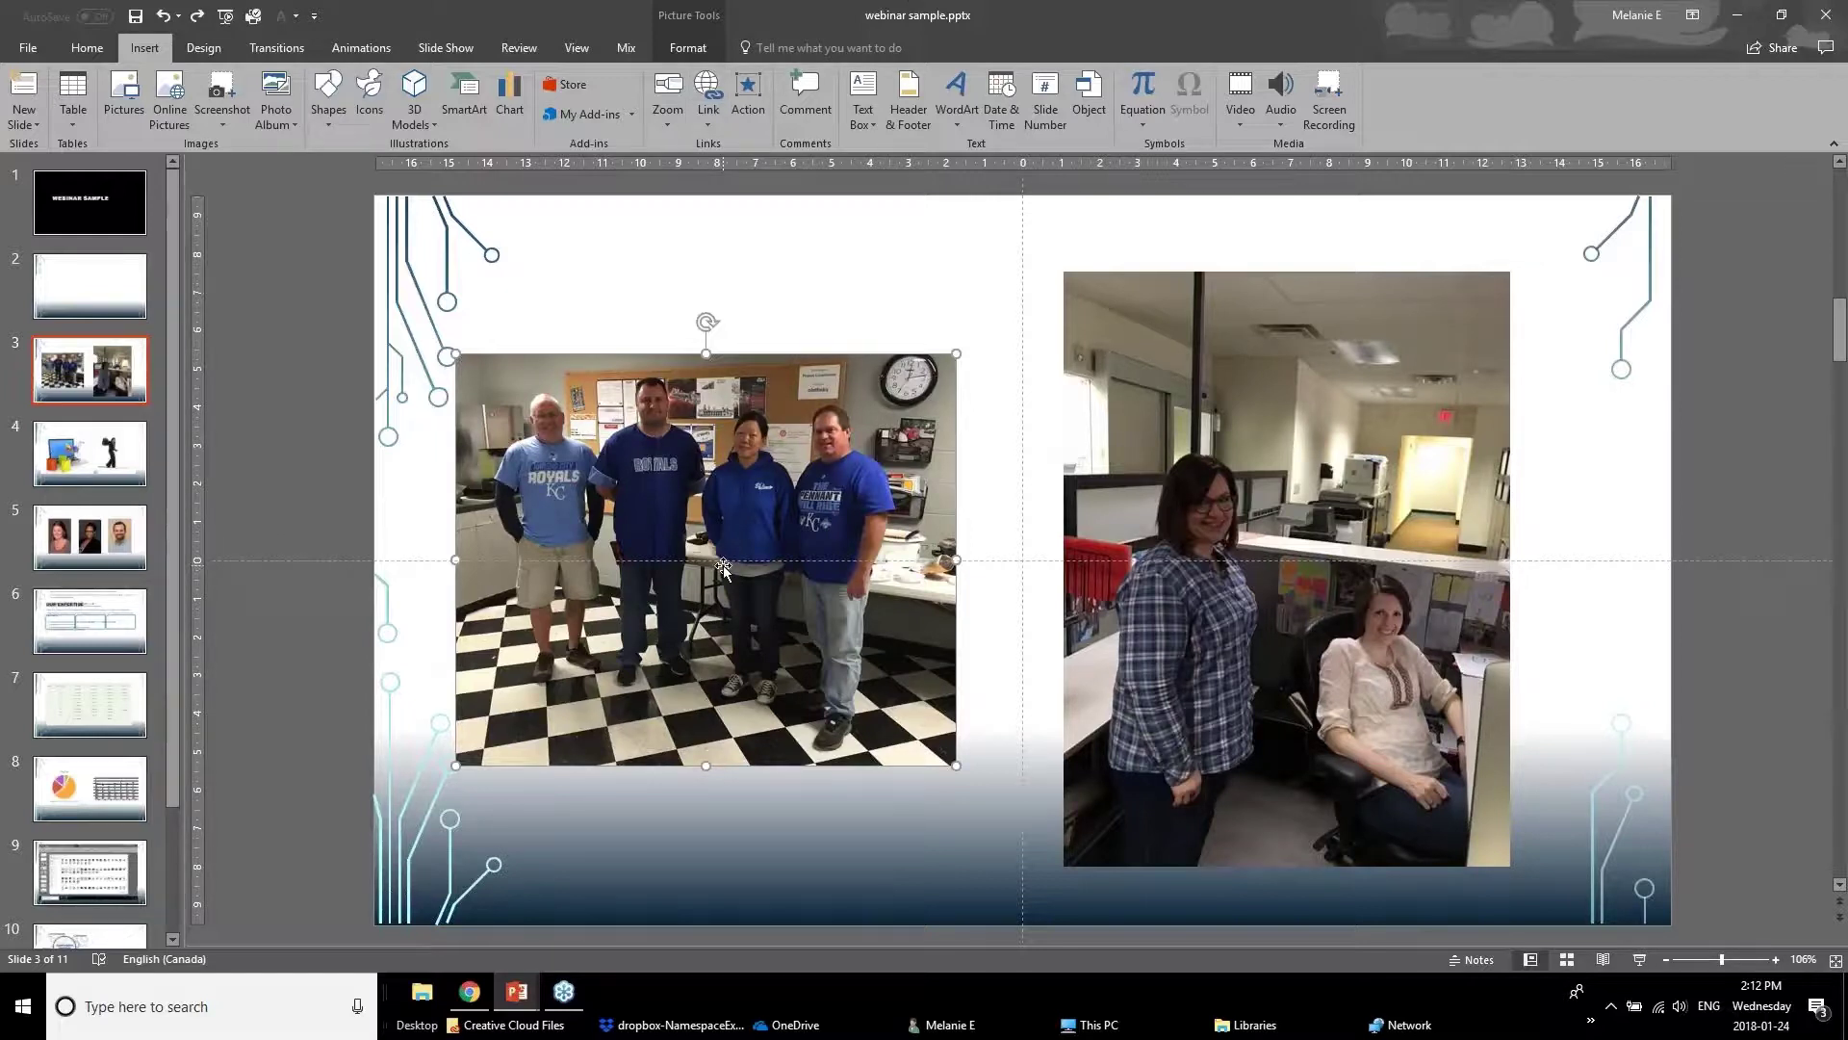
pyautogui.click(689, 46)
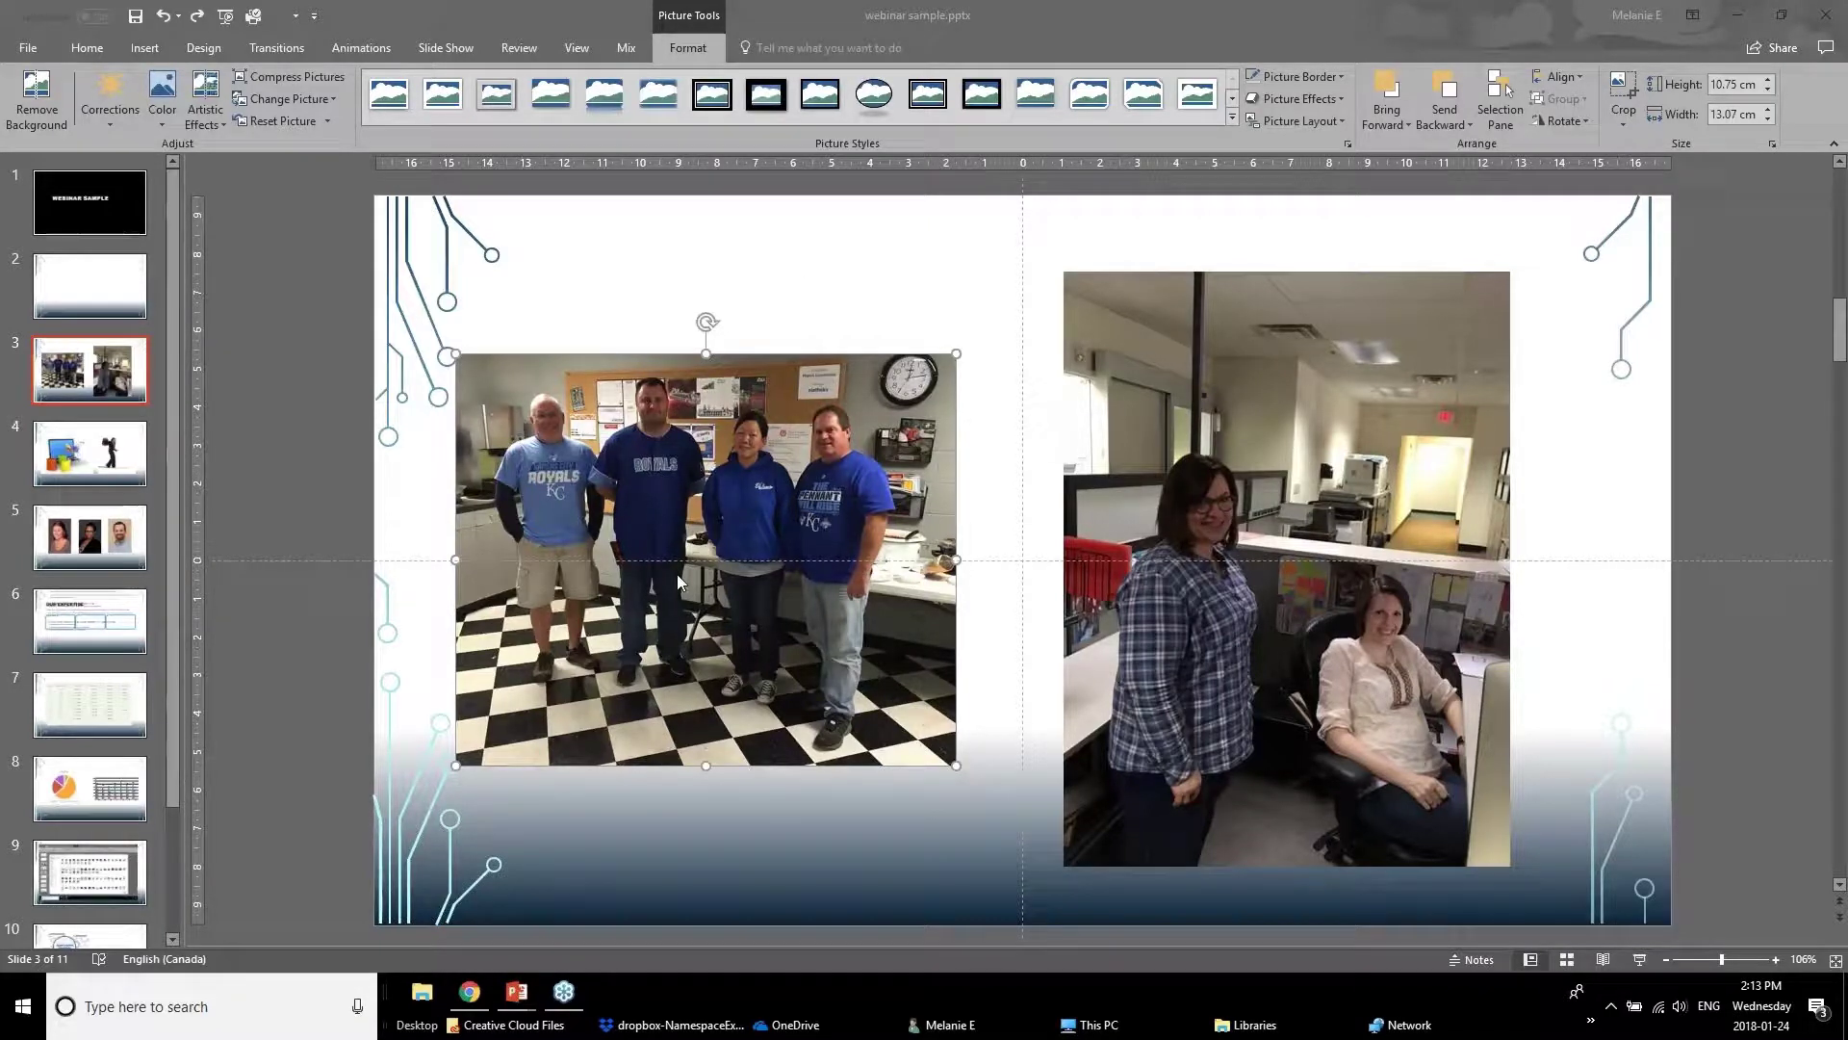
pyautogui.click(112, 115)
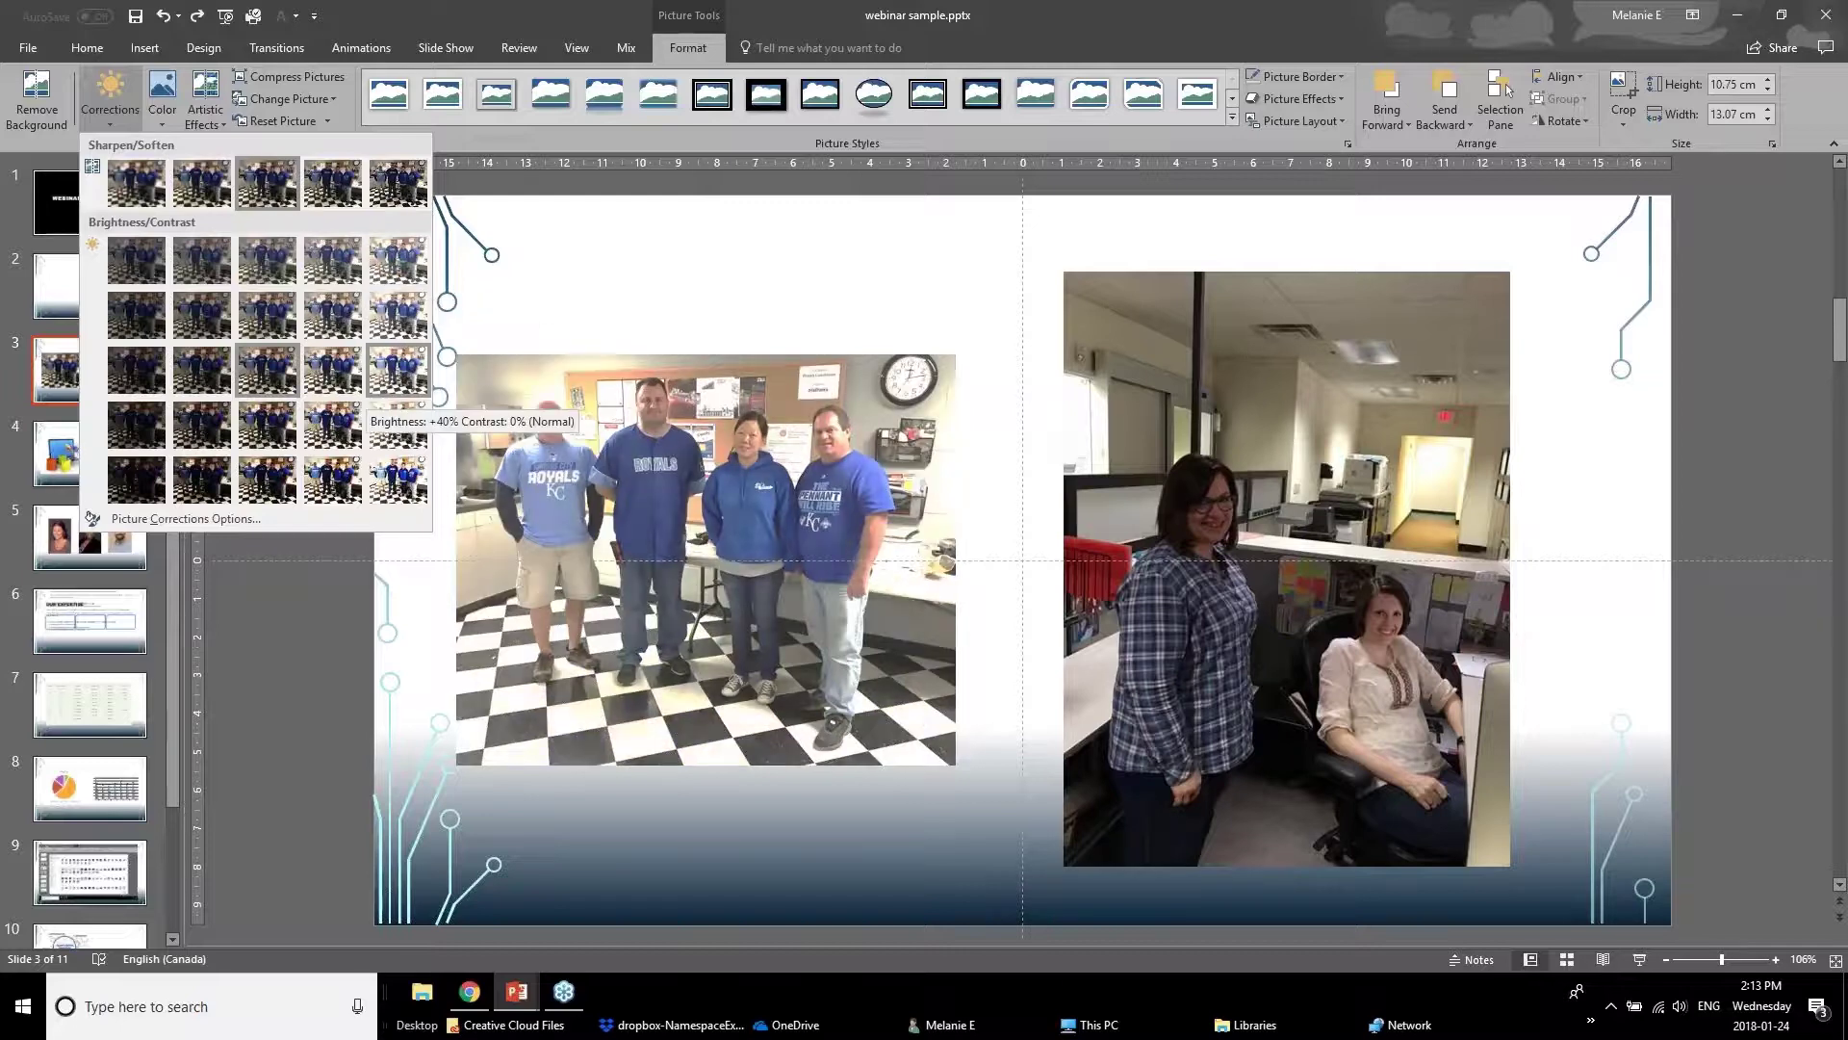
pyautogui.click(397, 375)
pyautogui.click(348, 640)
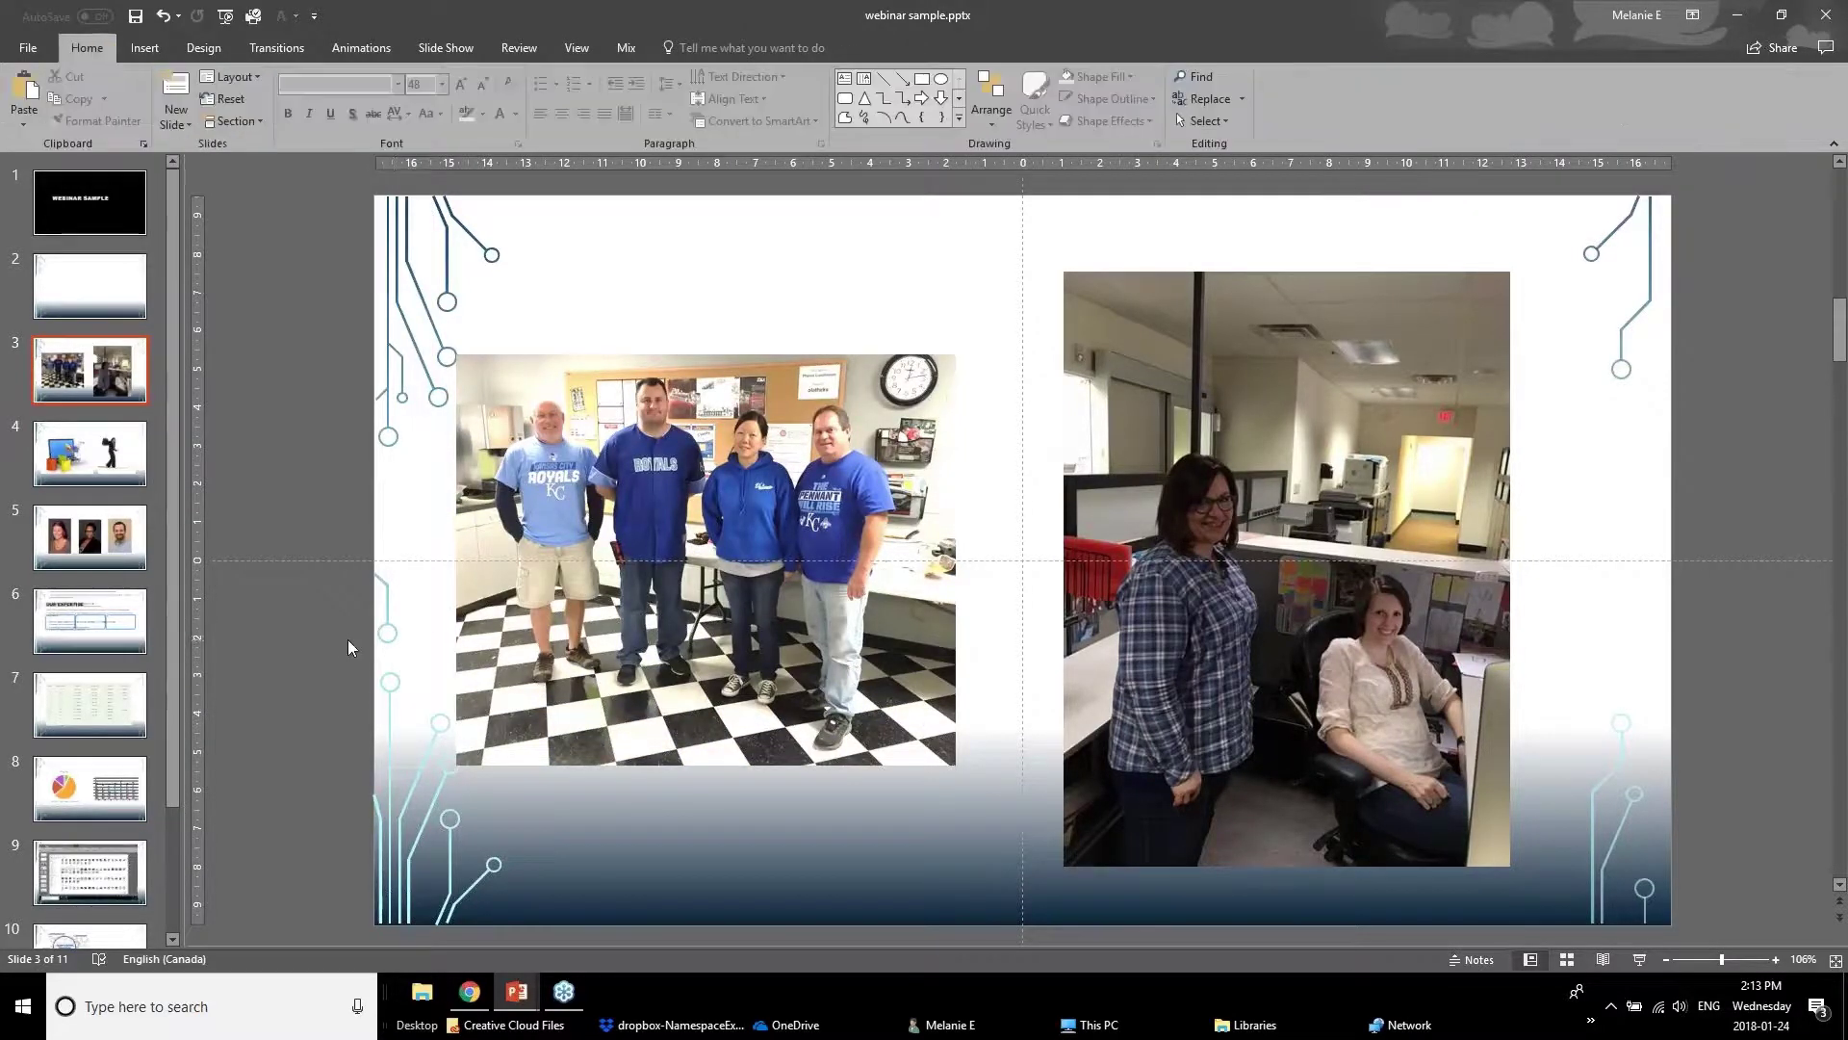
# Step: Tone down the group photo's colours with the second-lowest colour saturation preset
pyautogui.doubleClick(486, 616)
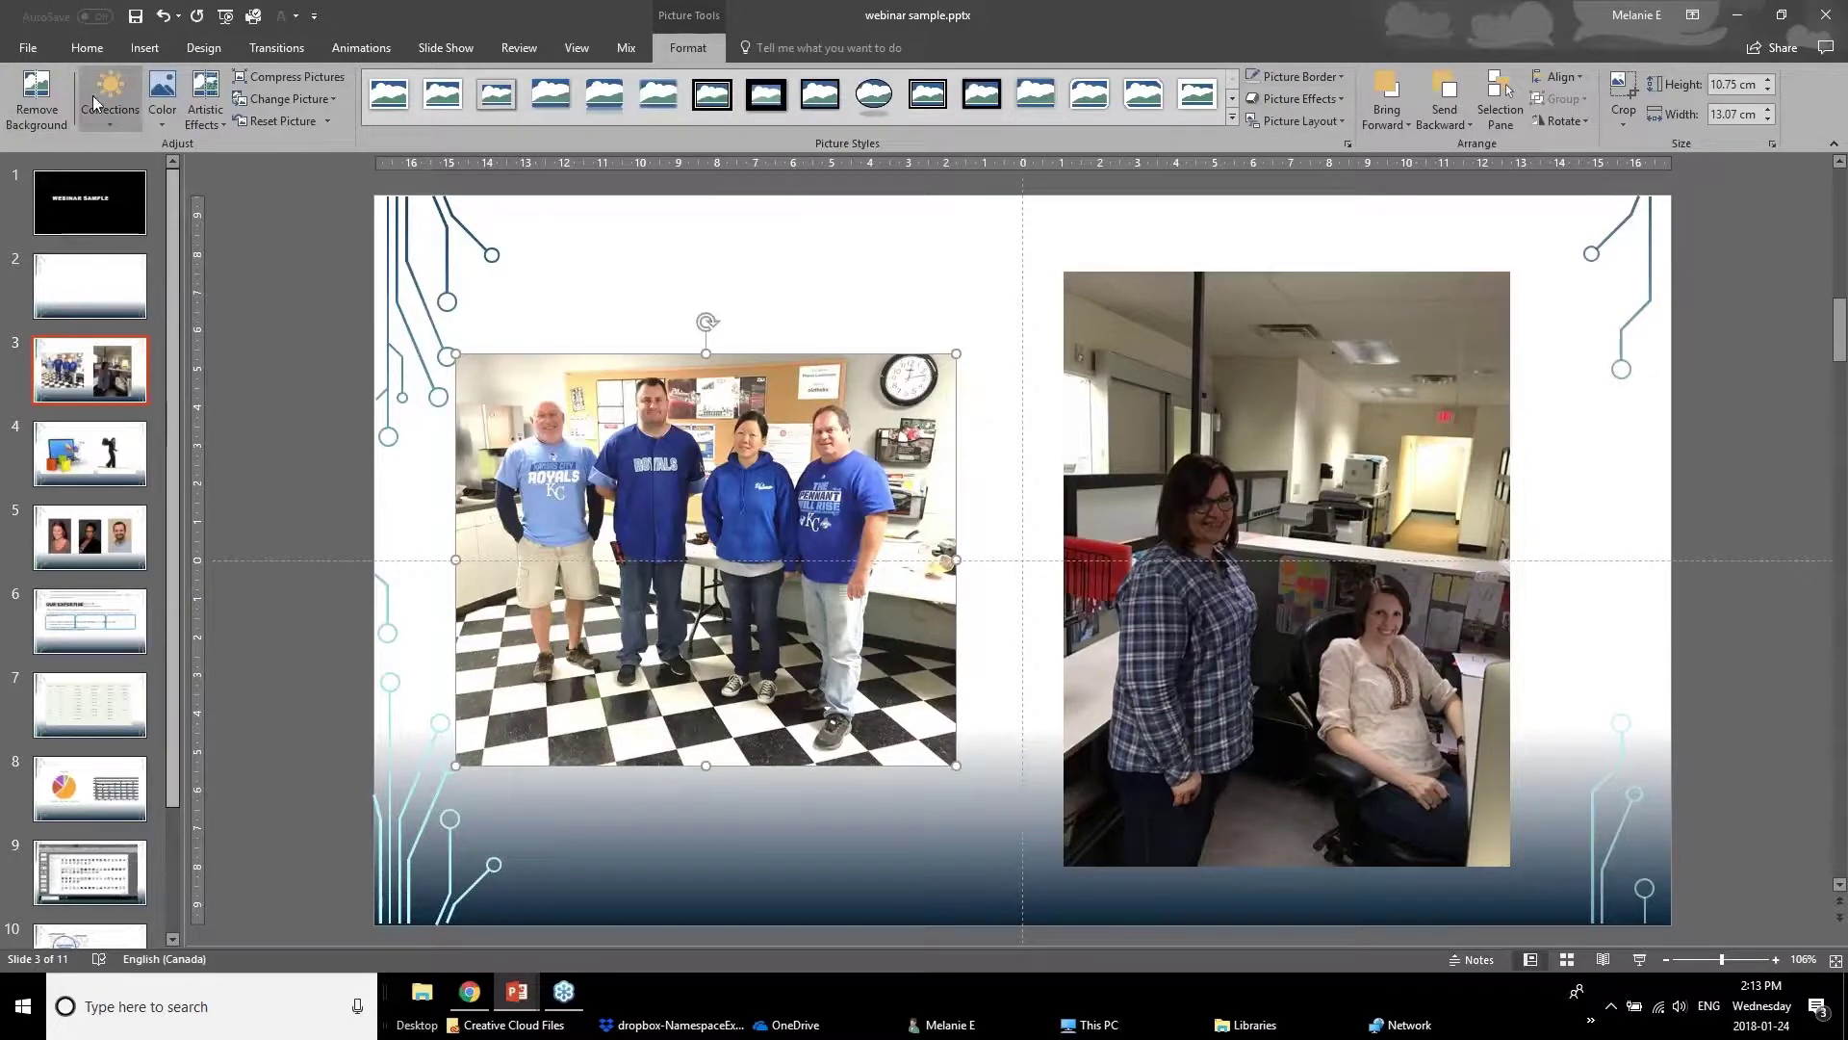
pyautogui.click(160, 103)
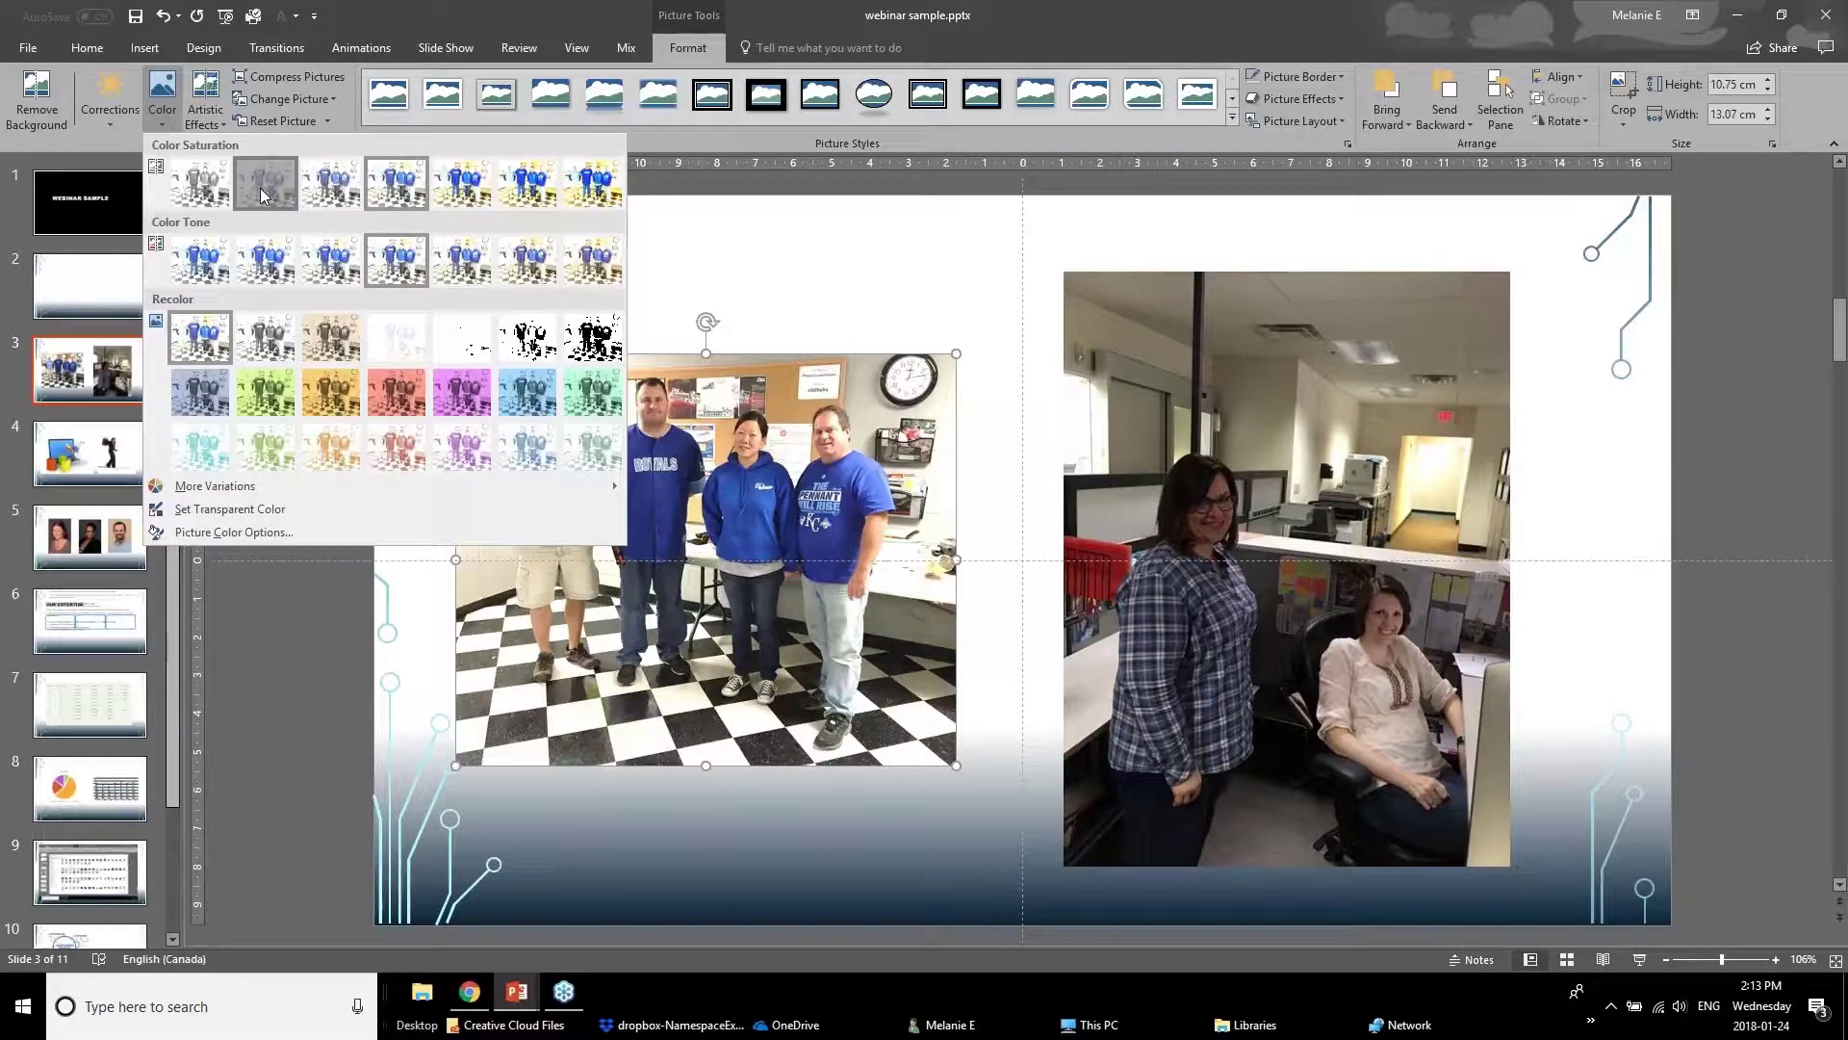
pyautogui.press('Escape')
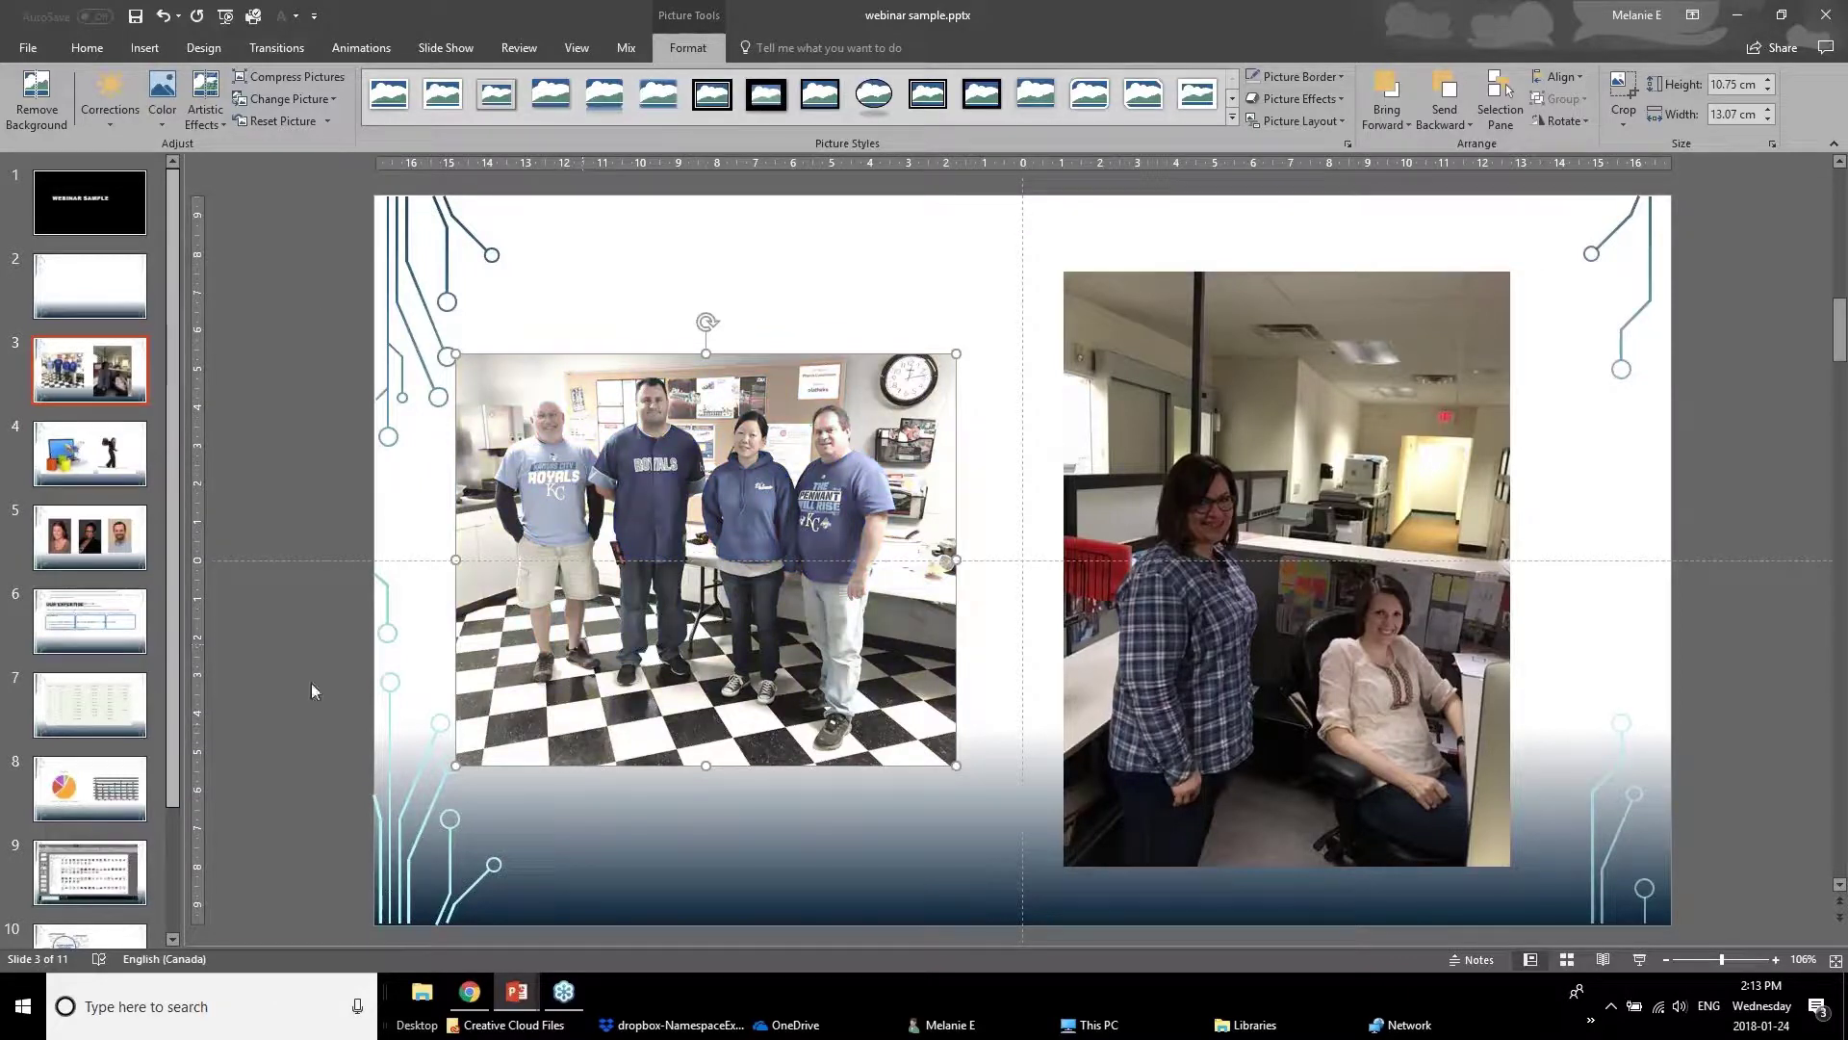
pyautogui.click(310, 683)
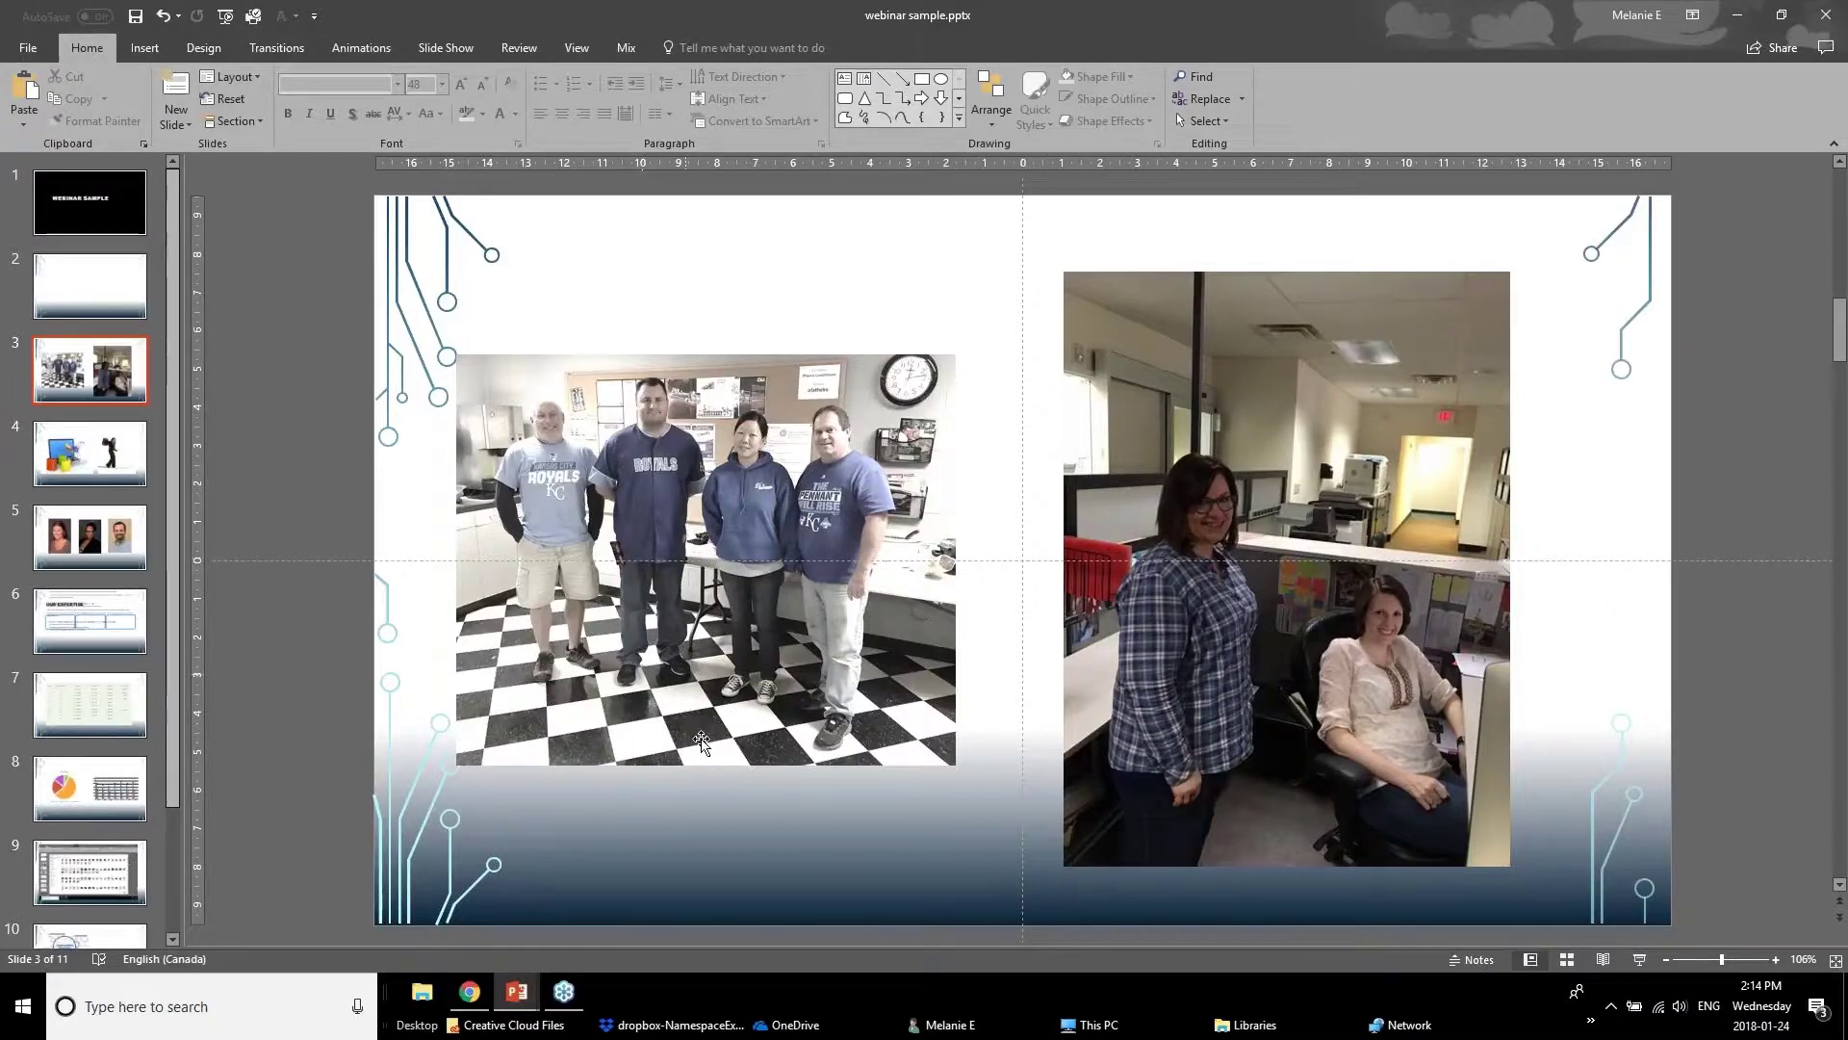
# Step: Brighten the photo of the two women with the same +40% brightness, 0% contrast preset
pyautogui.click(1302, 546)
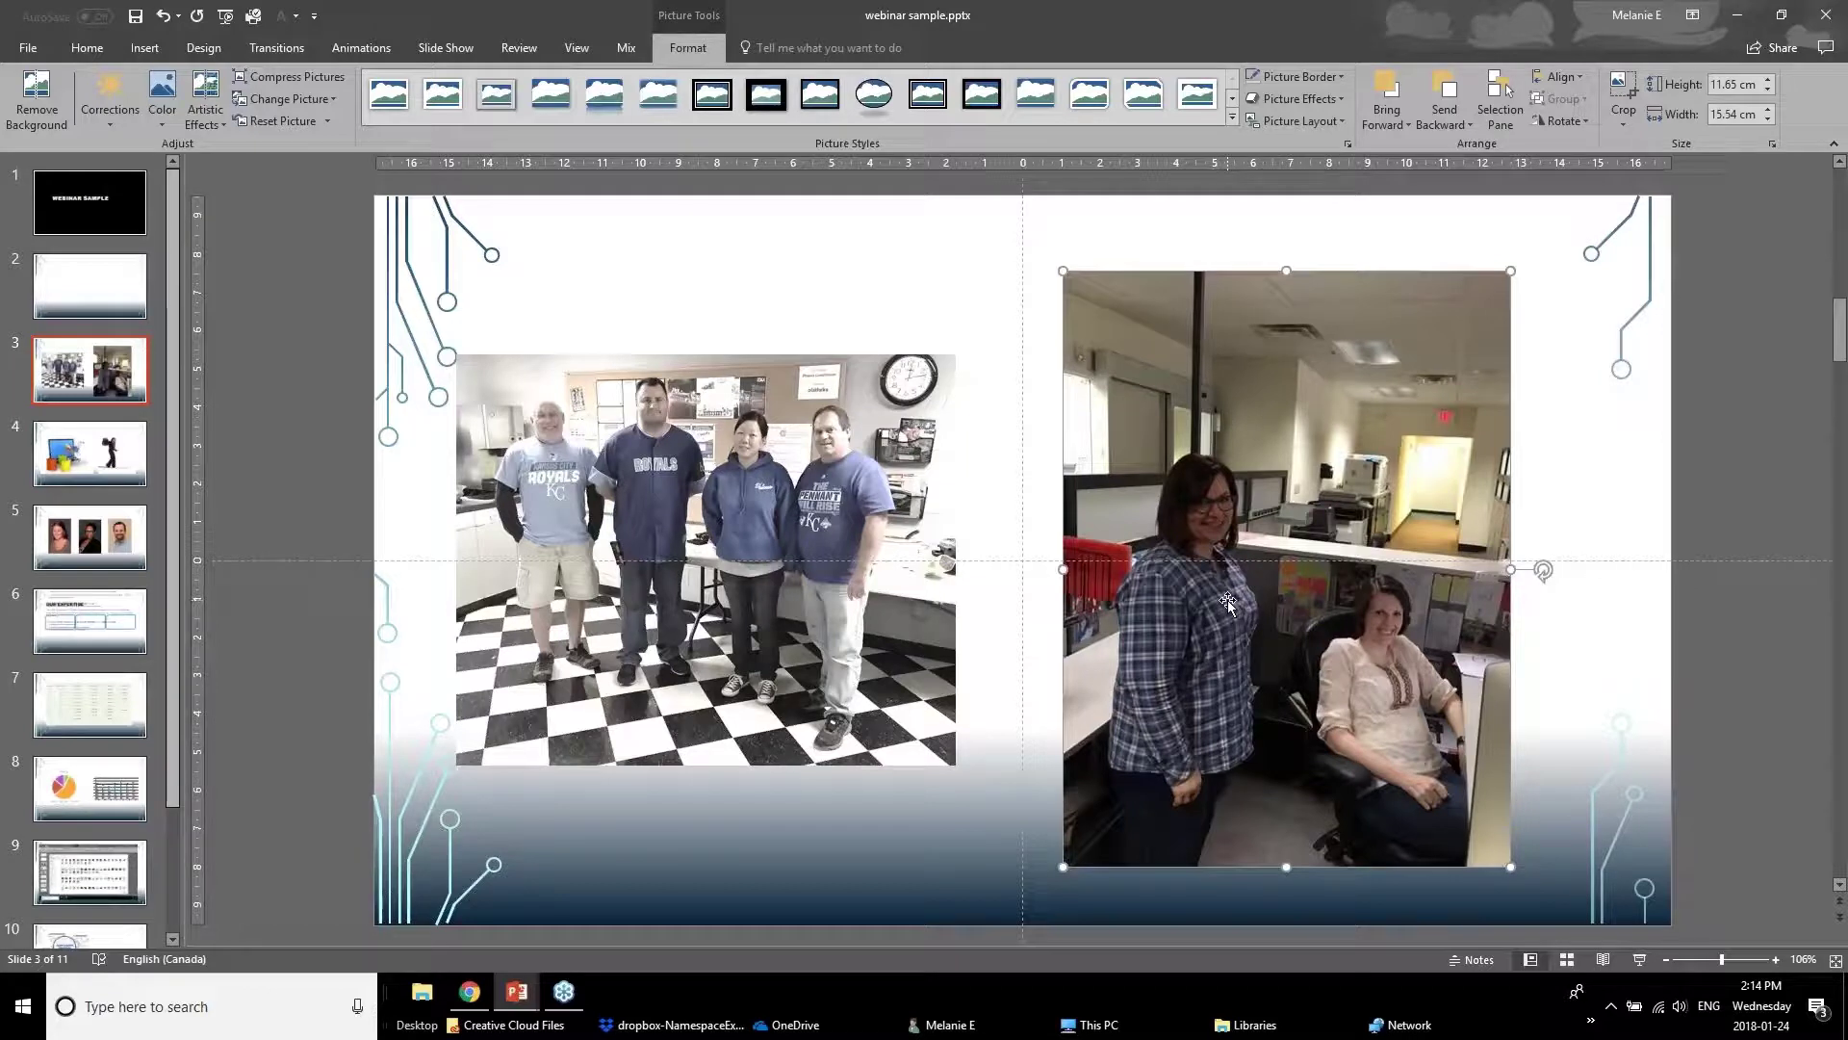
pyautogui.click(89, 119)
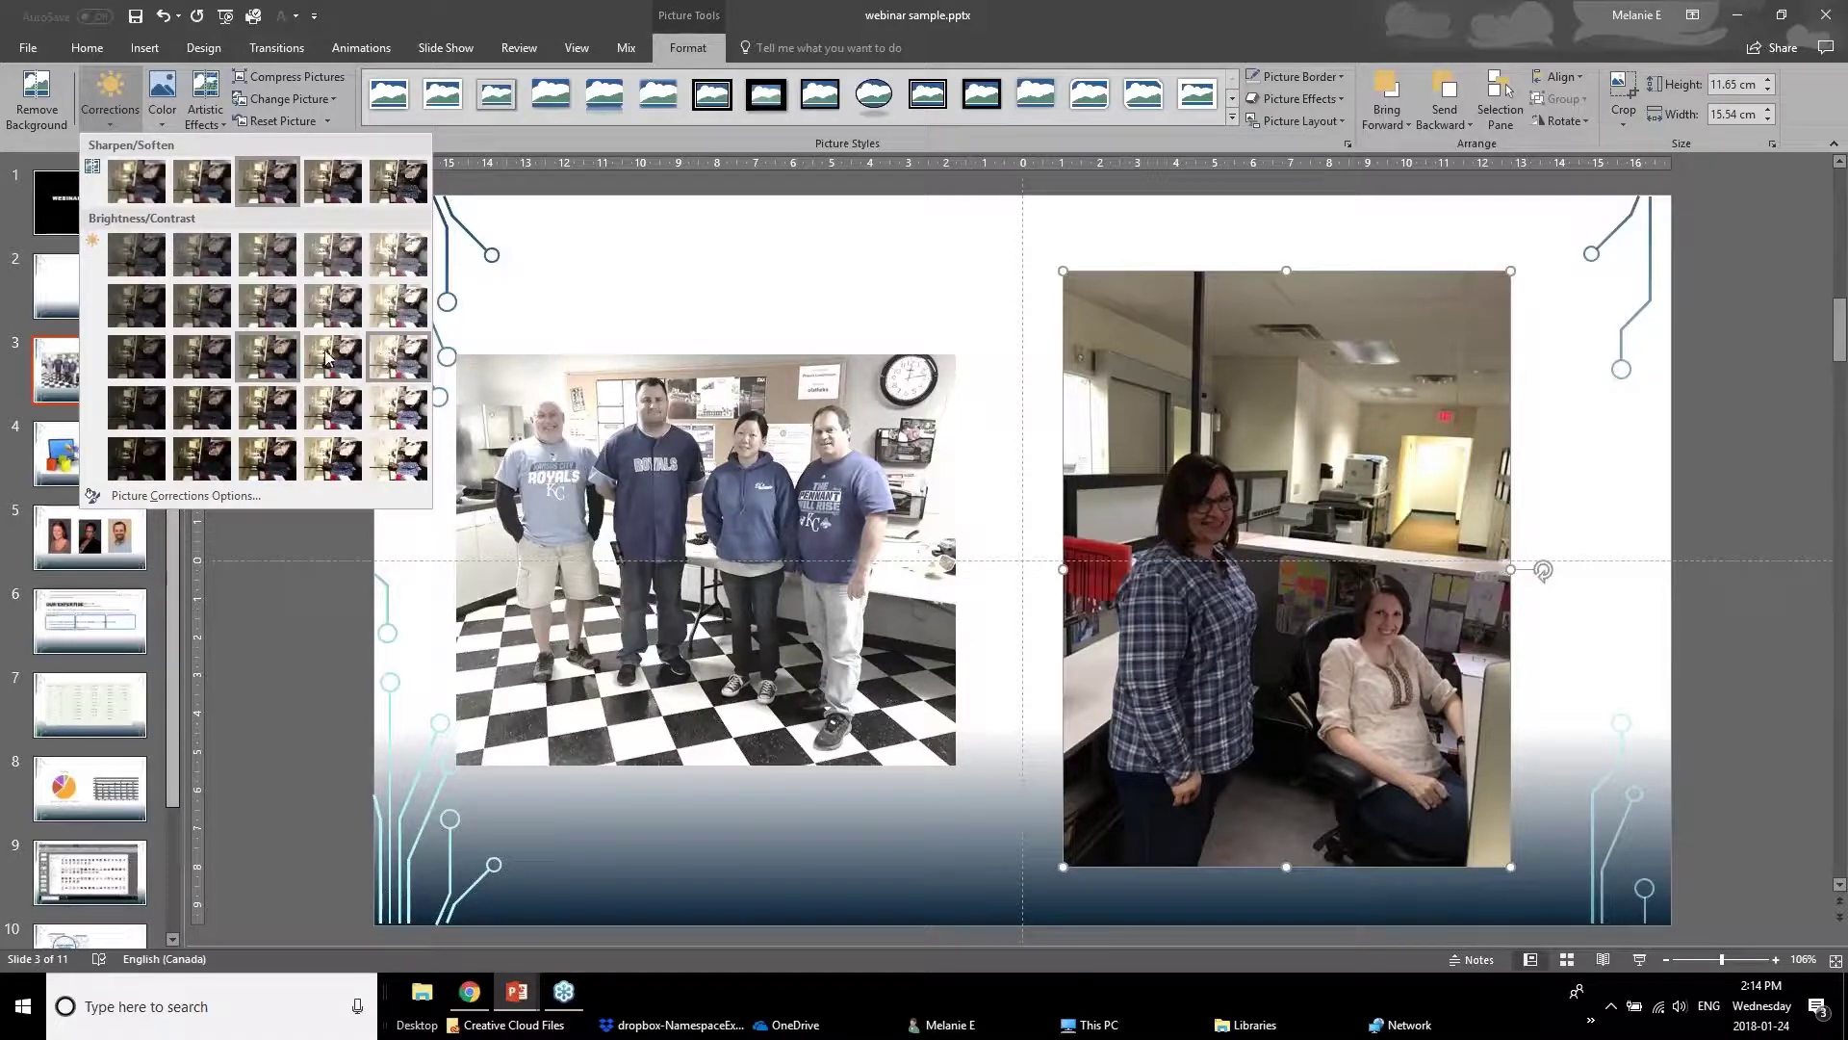
pyautogui.click(389, 360)
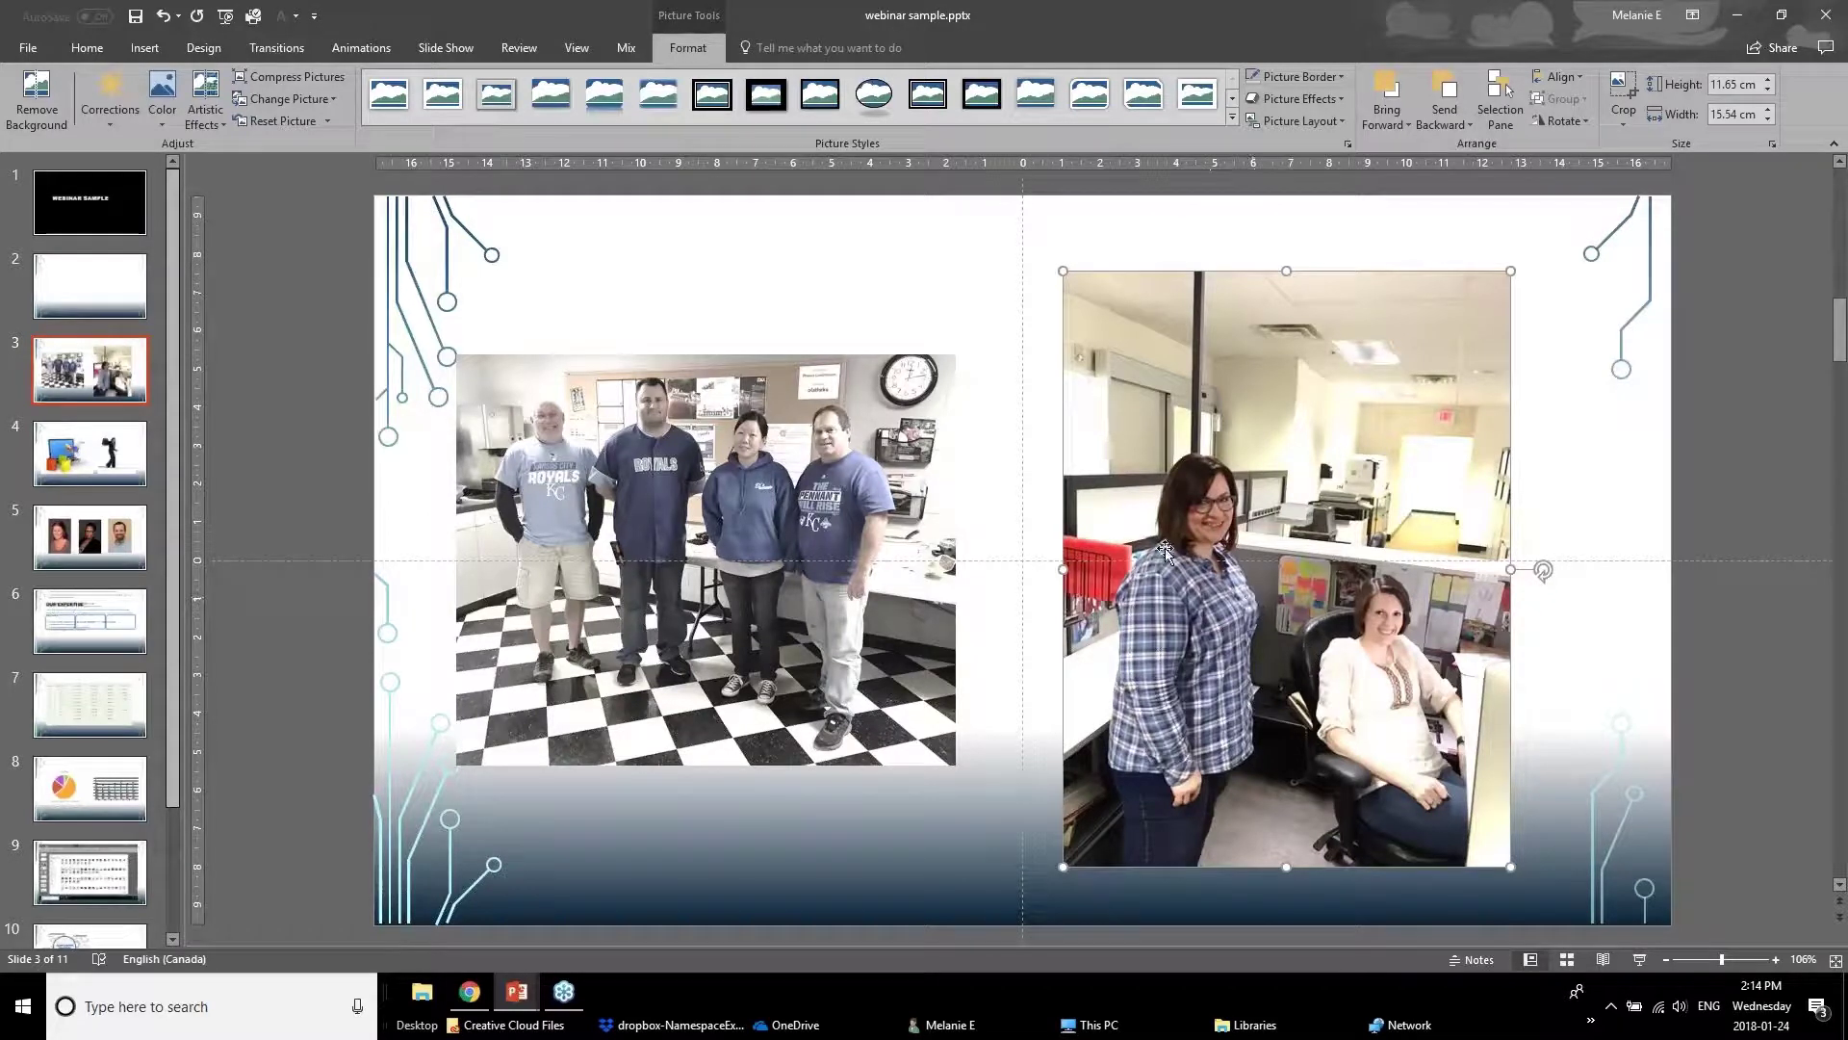
# Step: Crop the photo of the two women to about 9.95 by 7.9 cm, trimming the ceiling, lower area and left edge
pyautogui.click(1625, 96)
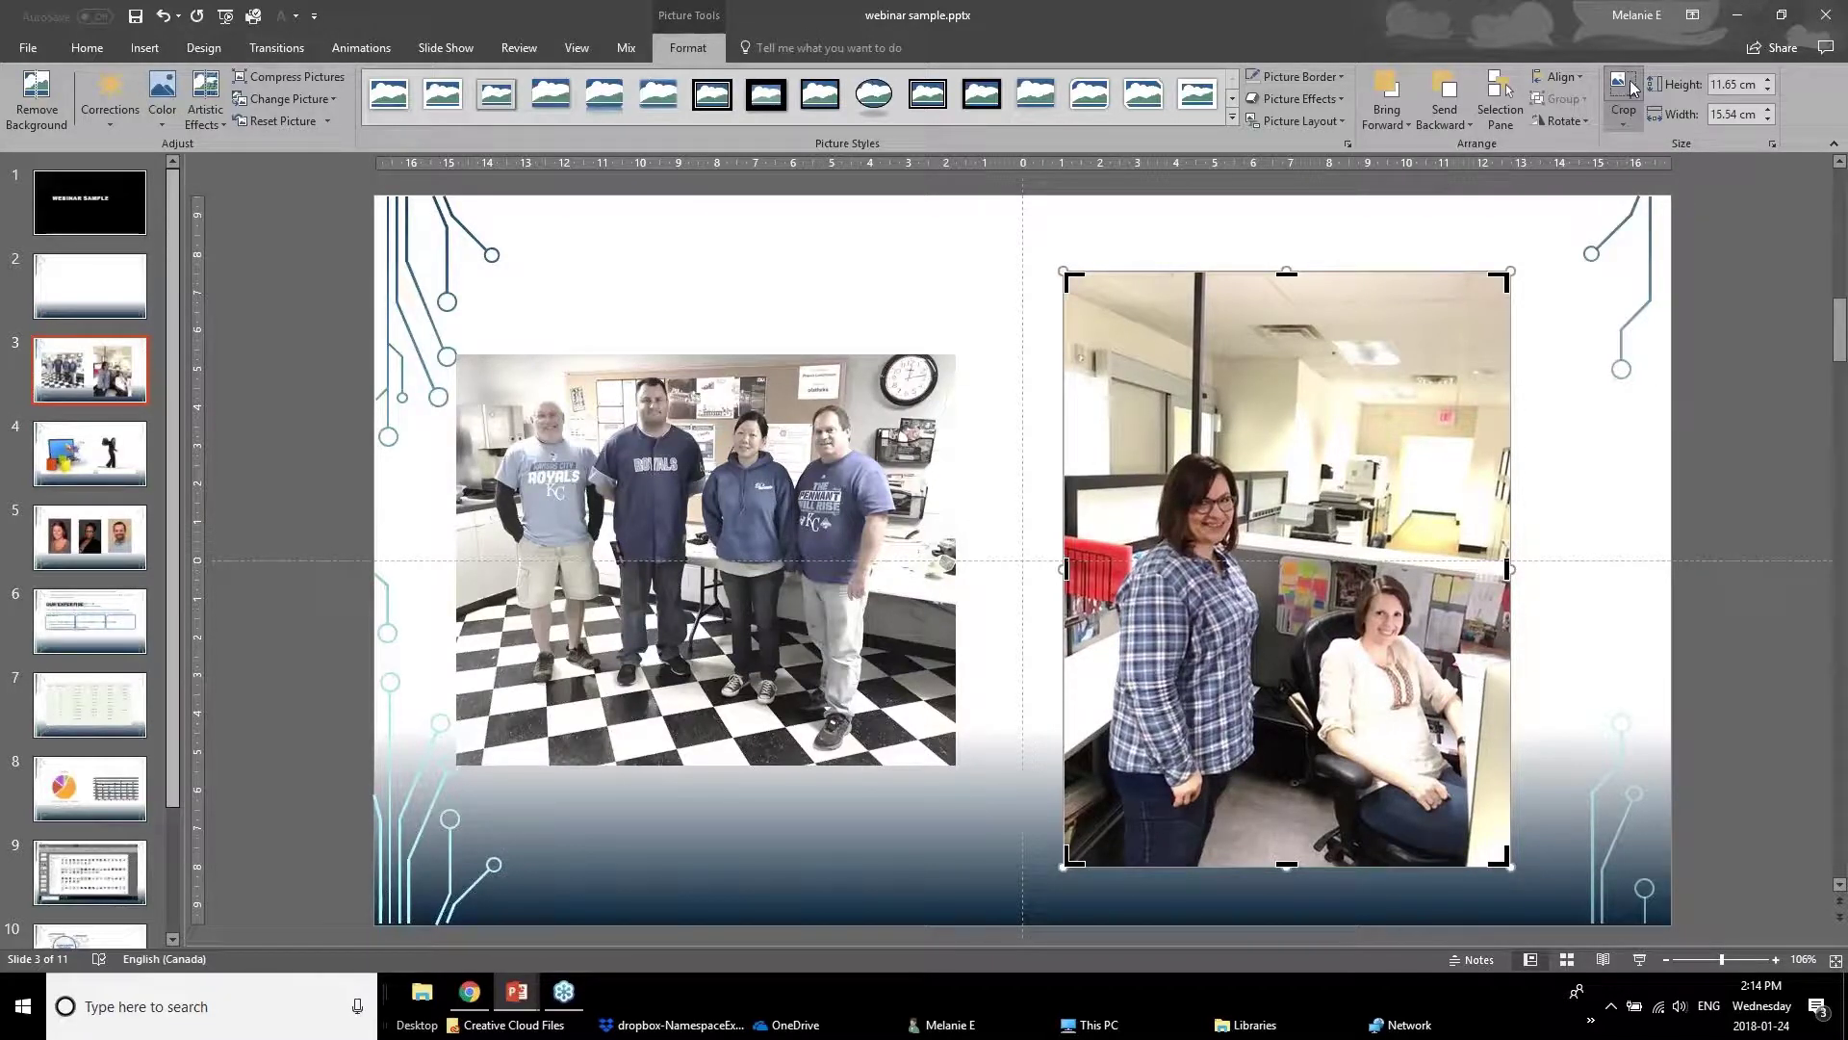
pyautogui.moveTo(1317, 271); pyautogui.dragTo(1303, 449)
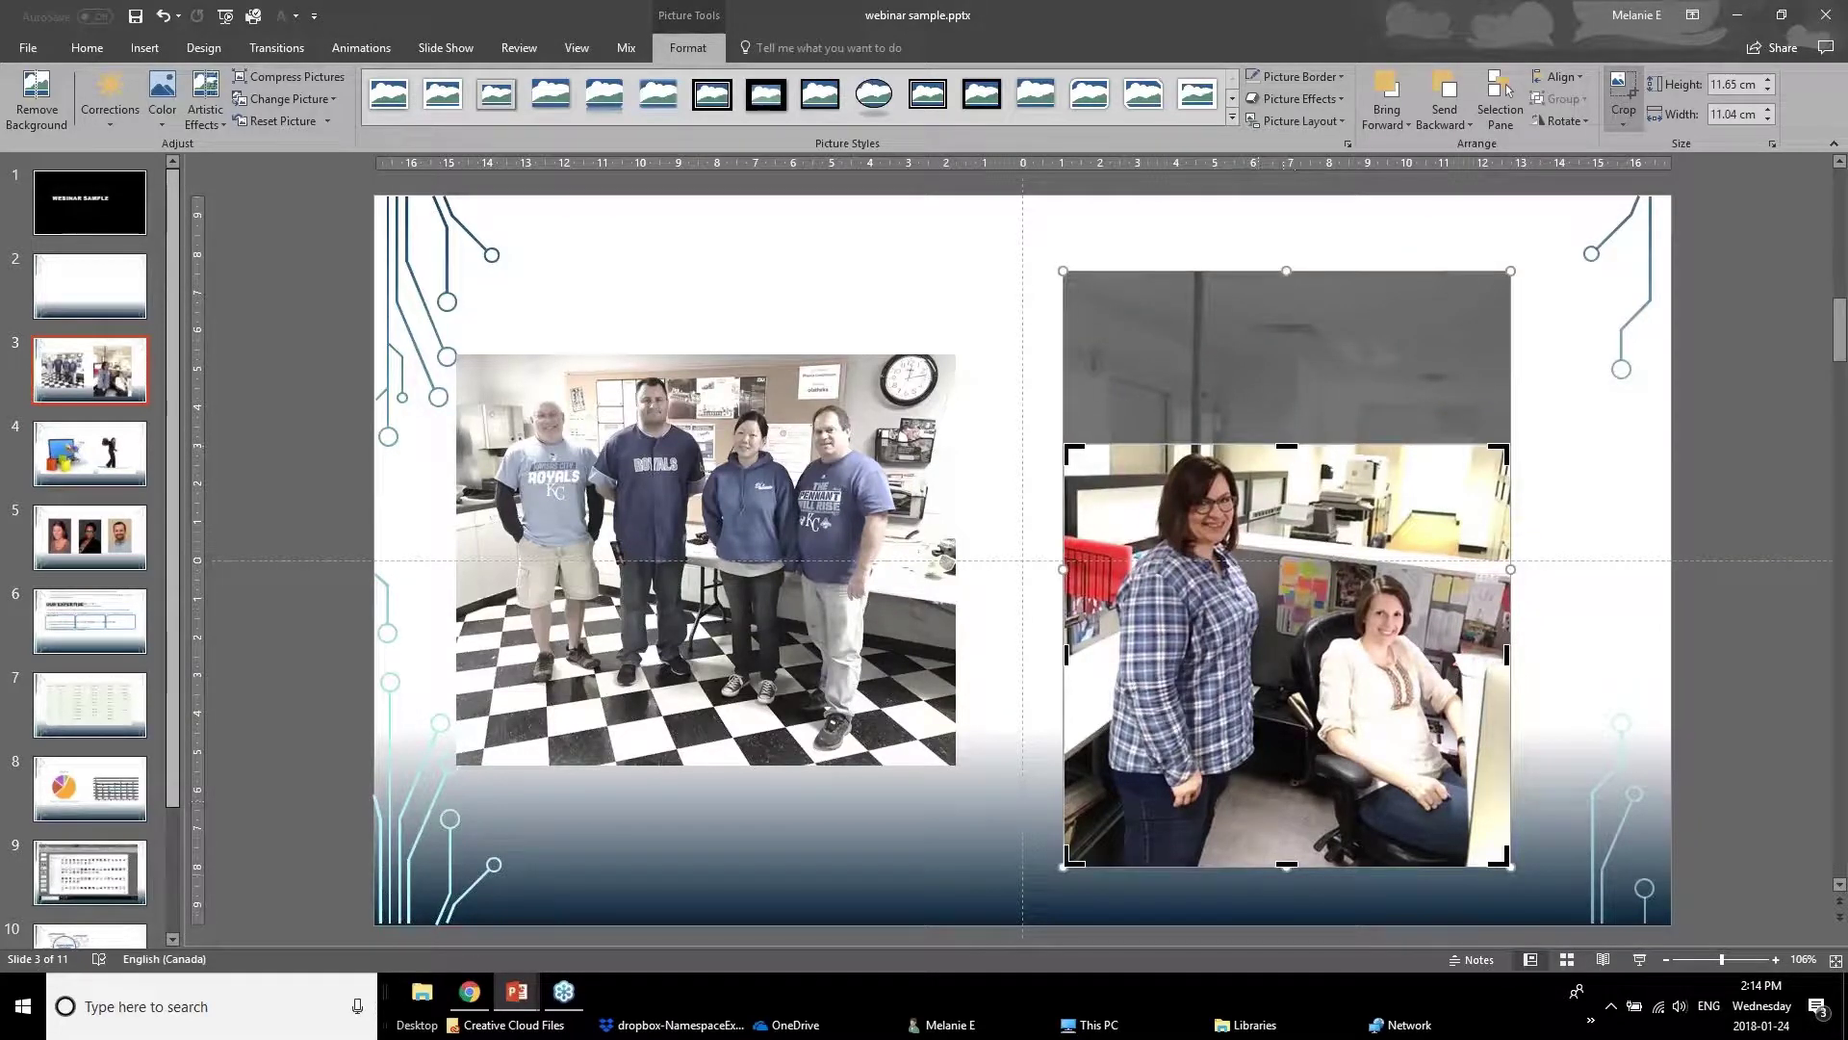
pyautogui.moveTo(1287, 865); pyautogui.dragTo(1290, 746)
pyautogui.moveTo(1075, 584); pyautogui.dragTo(1130, 584)
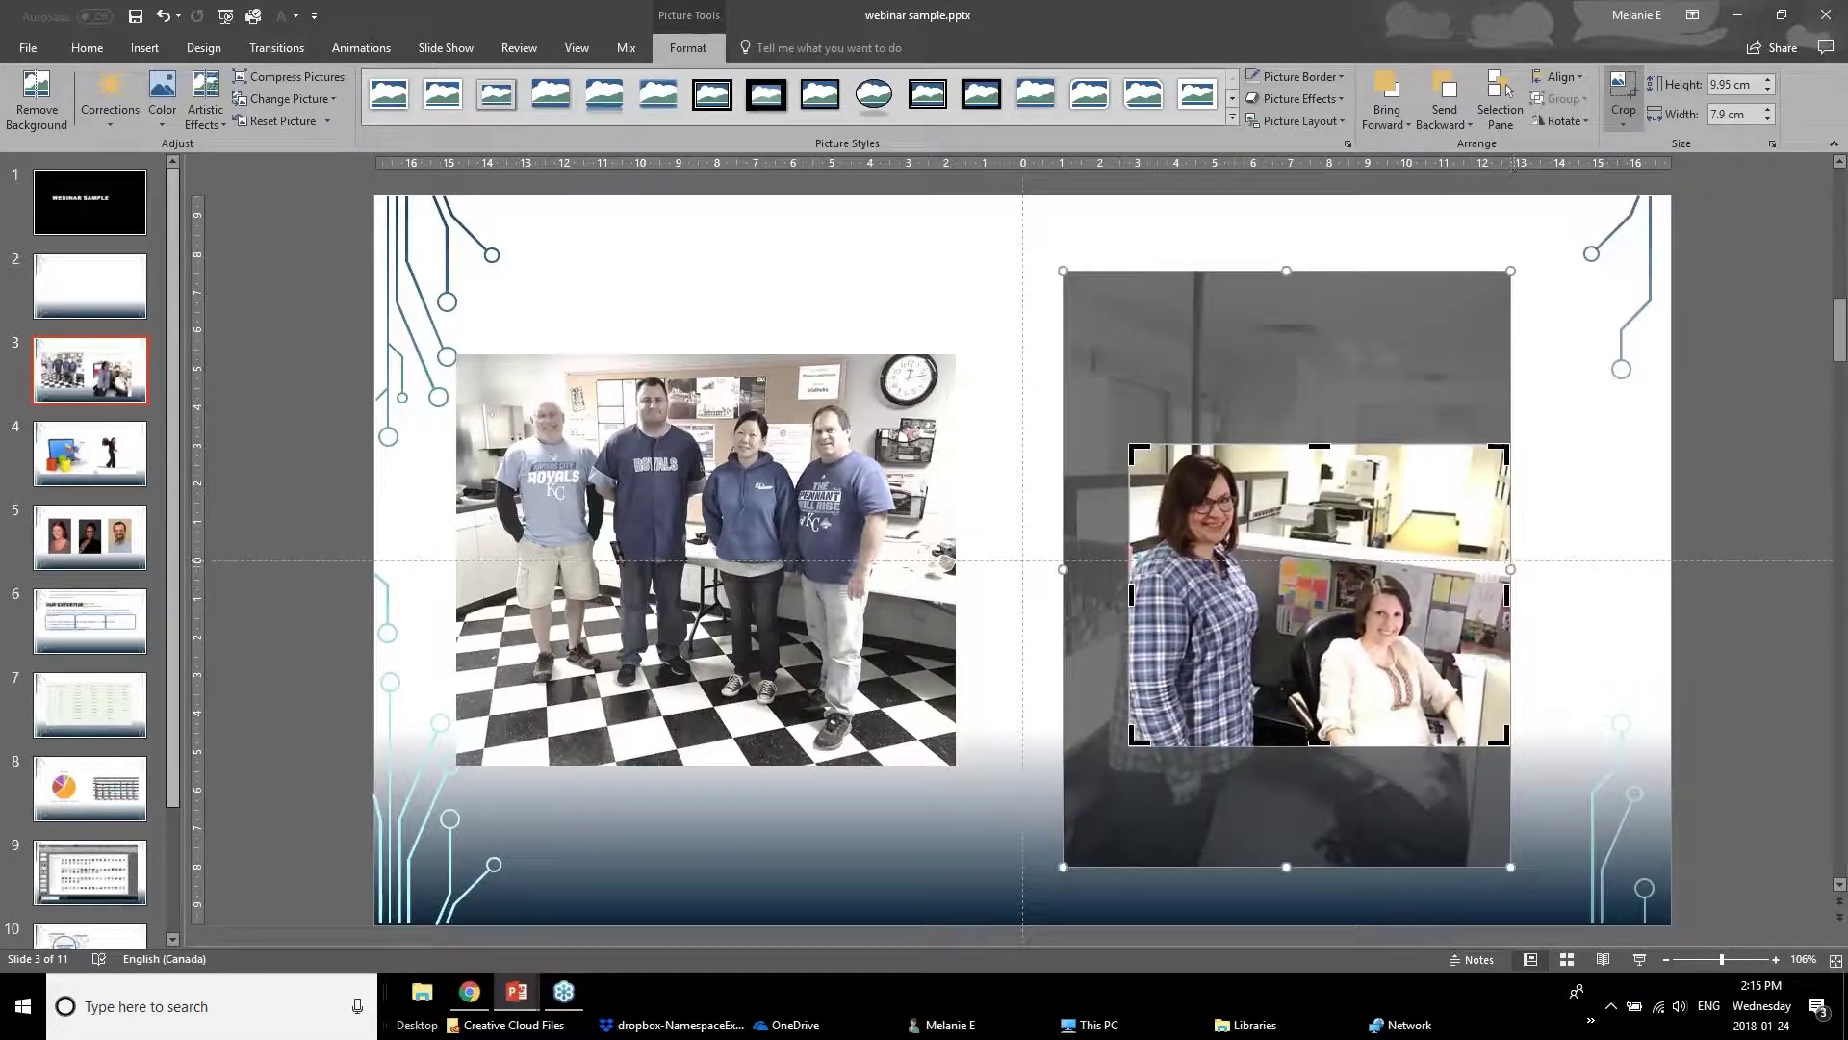
pyautogui.moveTo(1511, 569)
pyautogui.mouseDown()
pyautogui.moveTo(1494, 586)
pyautogui.moveTo(1530, 590)
pyautogui.mouseUp()
pyautogui.click(1724, 661)
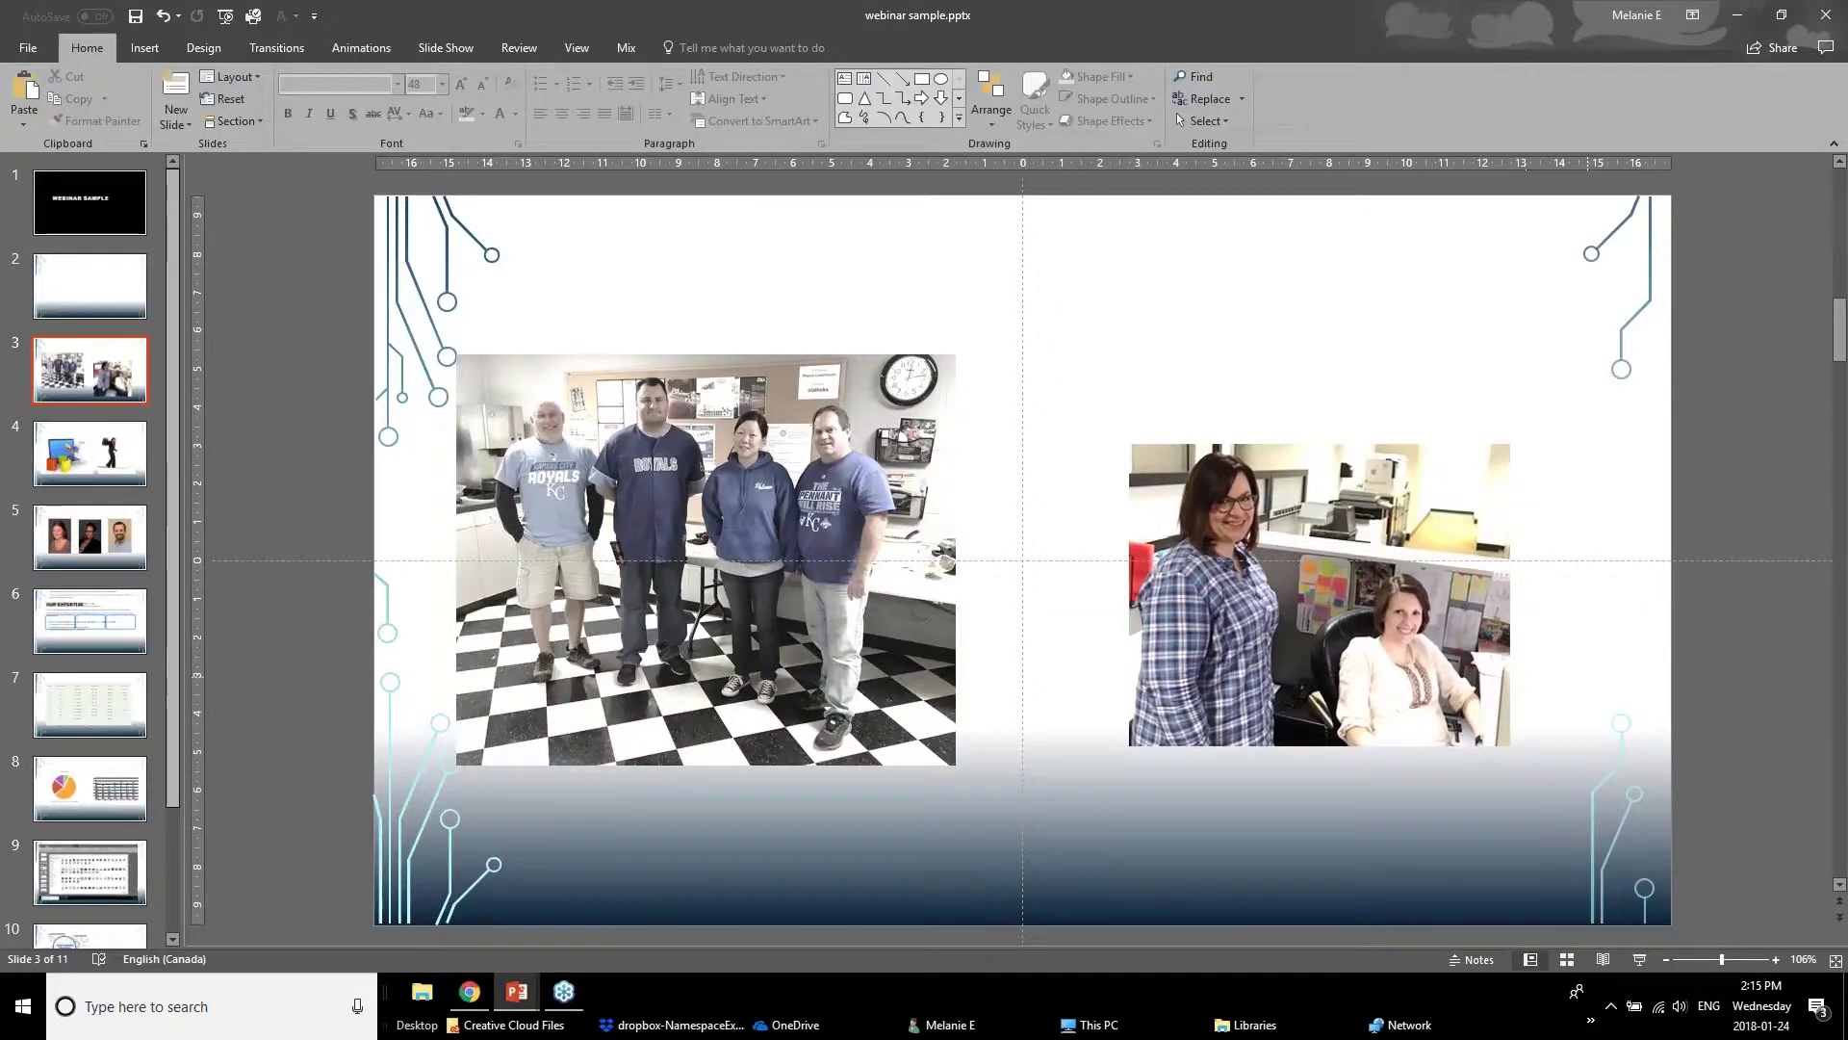
# Step: Enlarge the cropped photo of the two women to about 11.37 by 9.03 cm and reposition it beside the group photo
pyautogui.moveTo(1348, 626); pyautogui.dragTo(1283, 483)
pyautogui.moveTo(1453, 607); pyautogui.dragTo(1503, 653)
pyautogui.moveTo(1408, 526); pyautogui.dragTo(1444, 599)
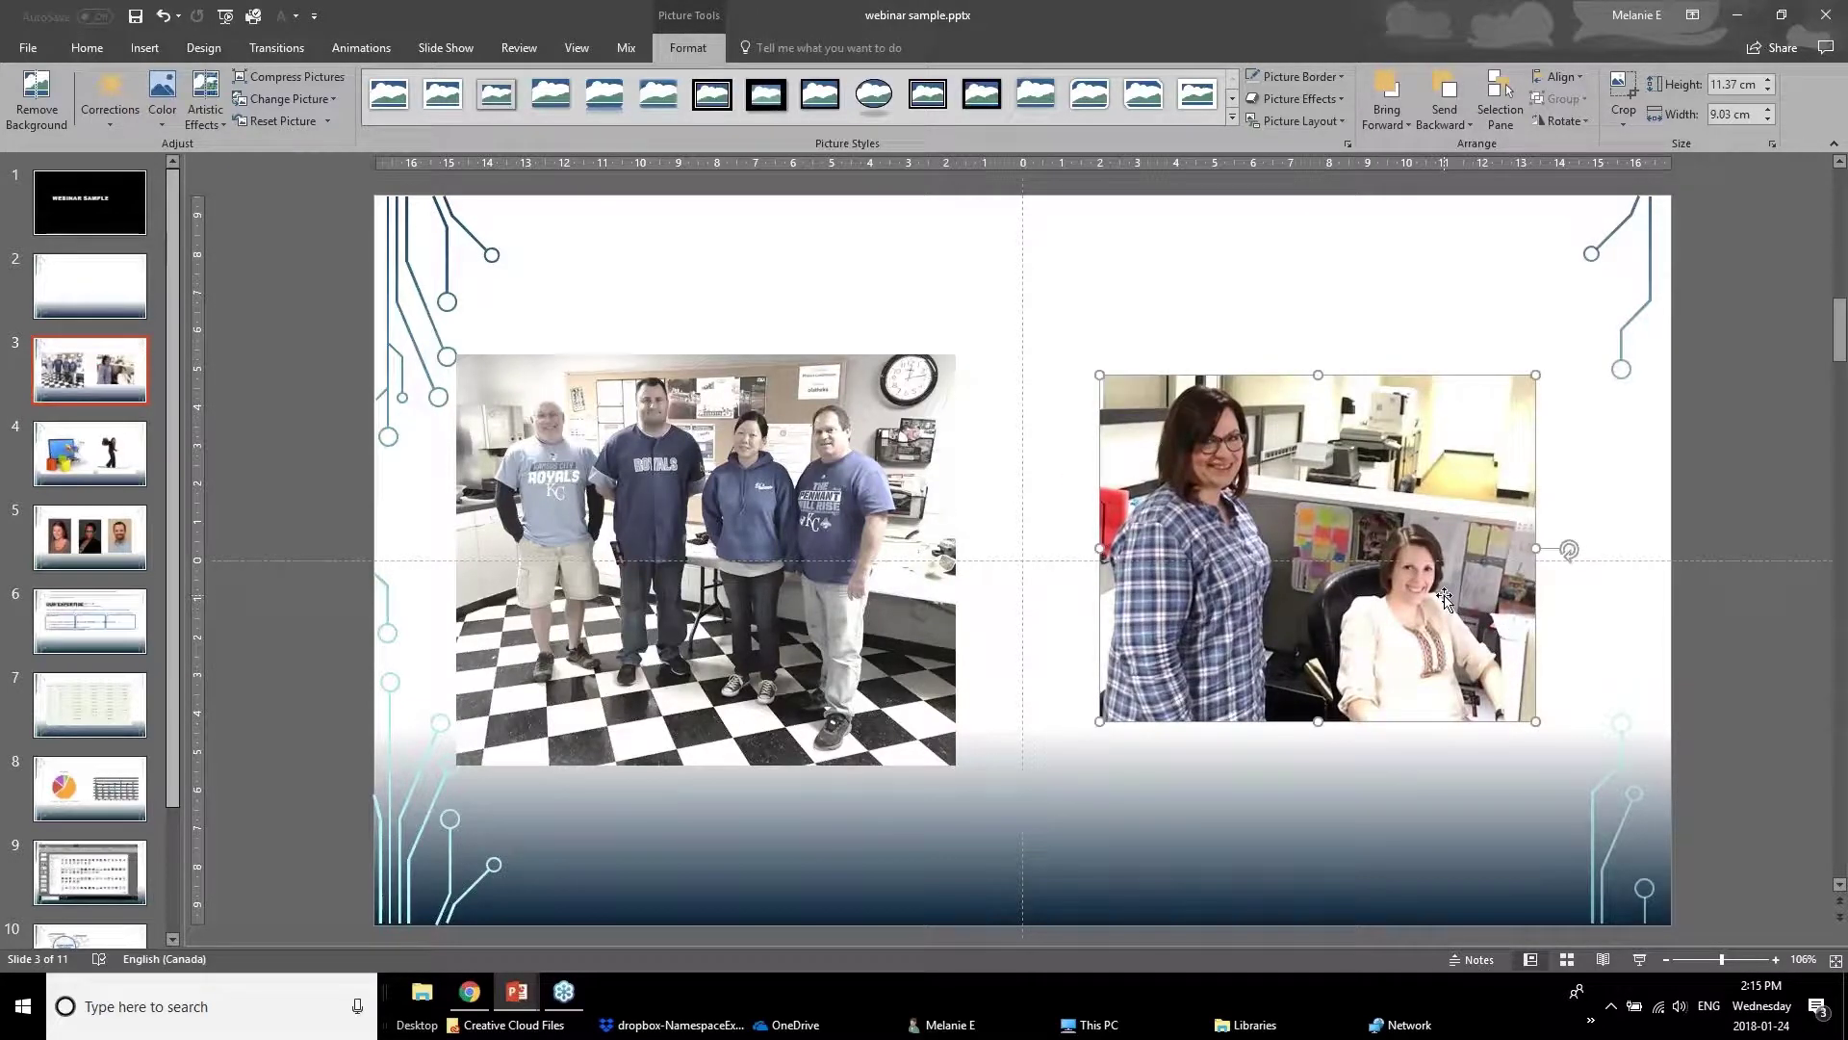
# Step: Crop the checkered floor off the group photo to a height of about 5.38 cm and move the photo slightly down
pyautogui.click(699, 477)
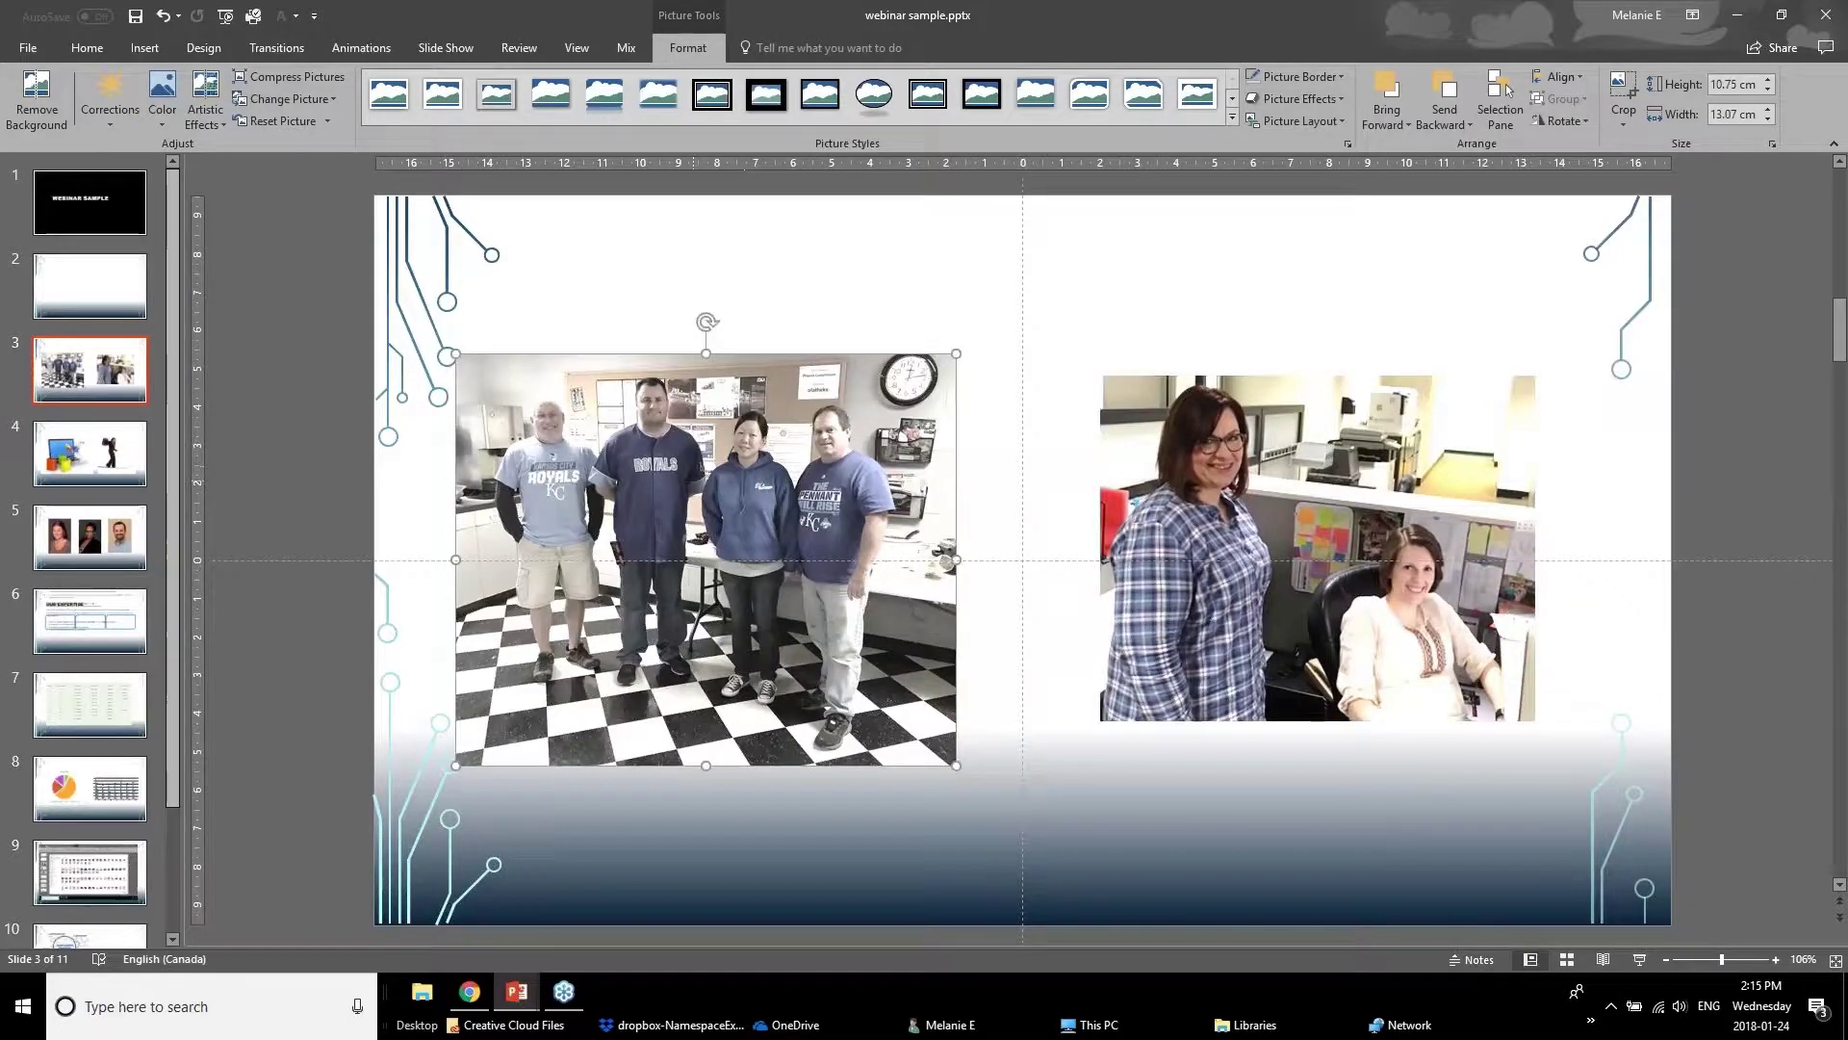
pyautogui.click(1626, 93)
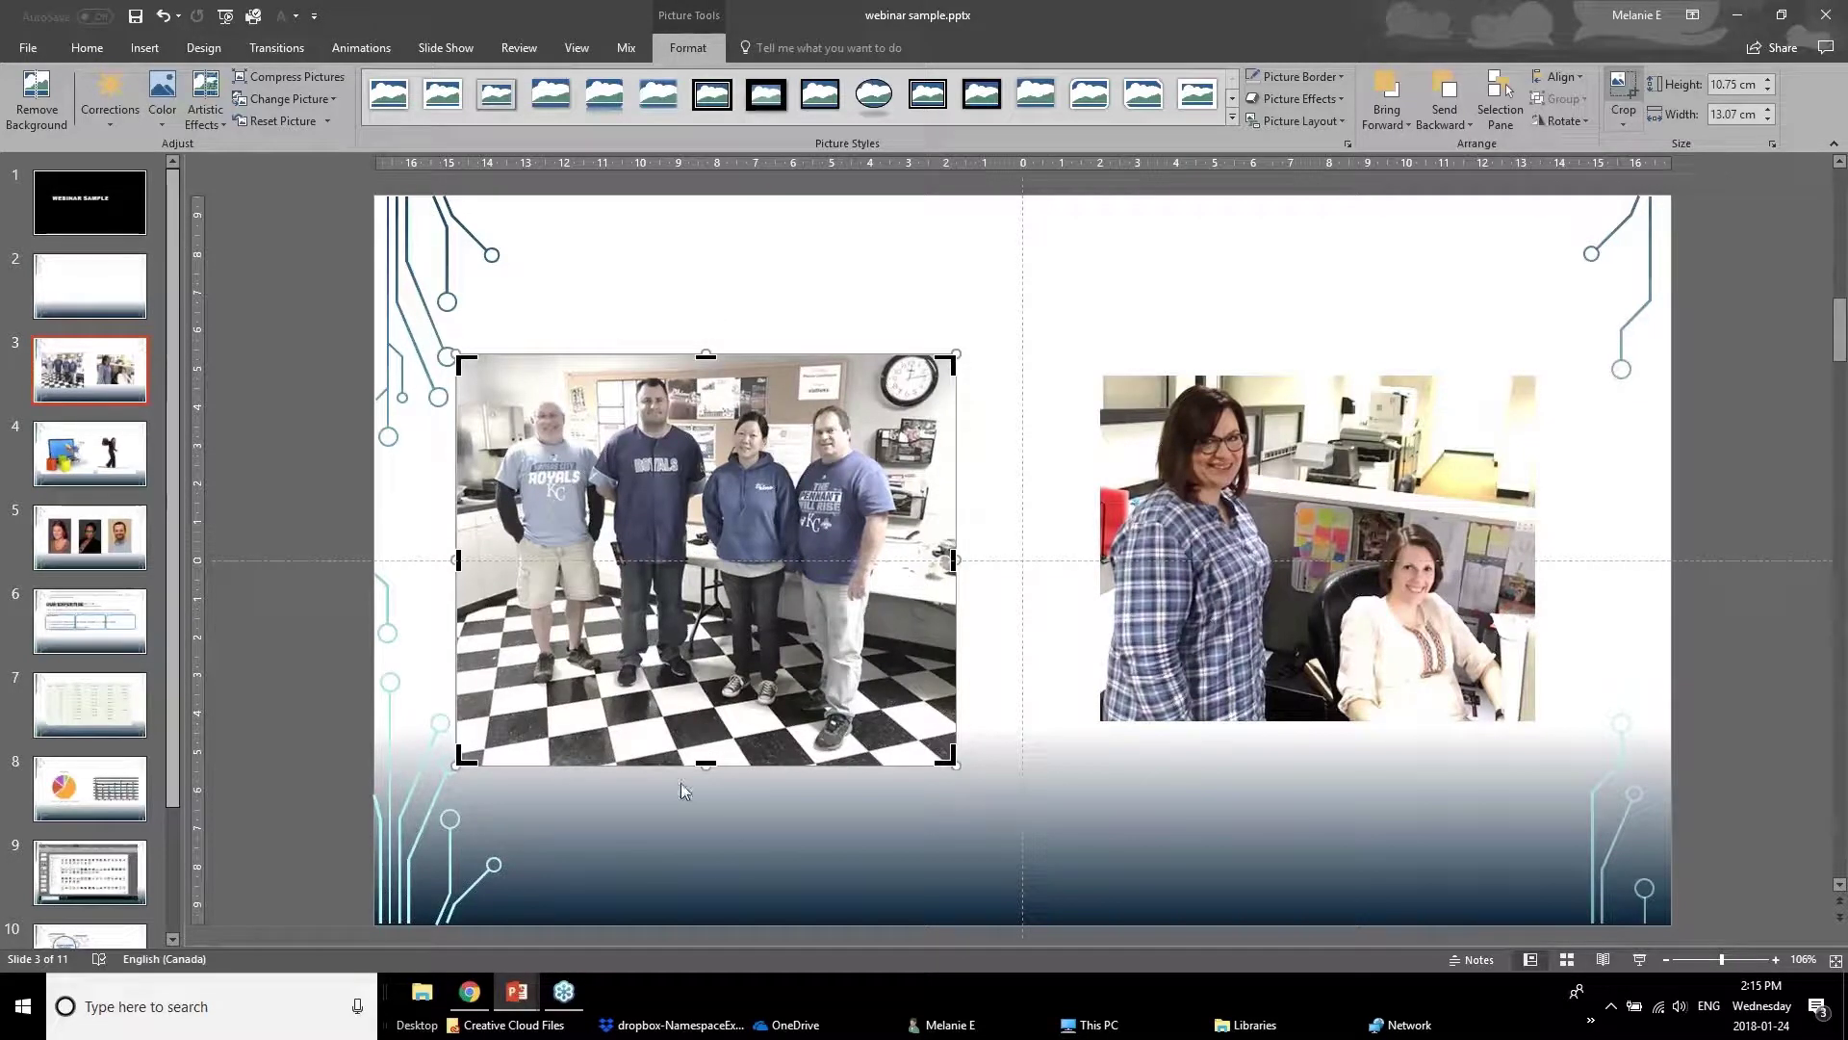
pyautogui.click(1624, 96)
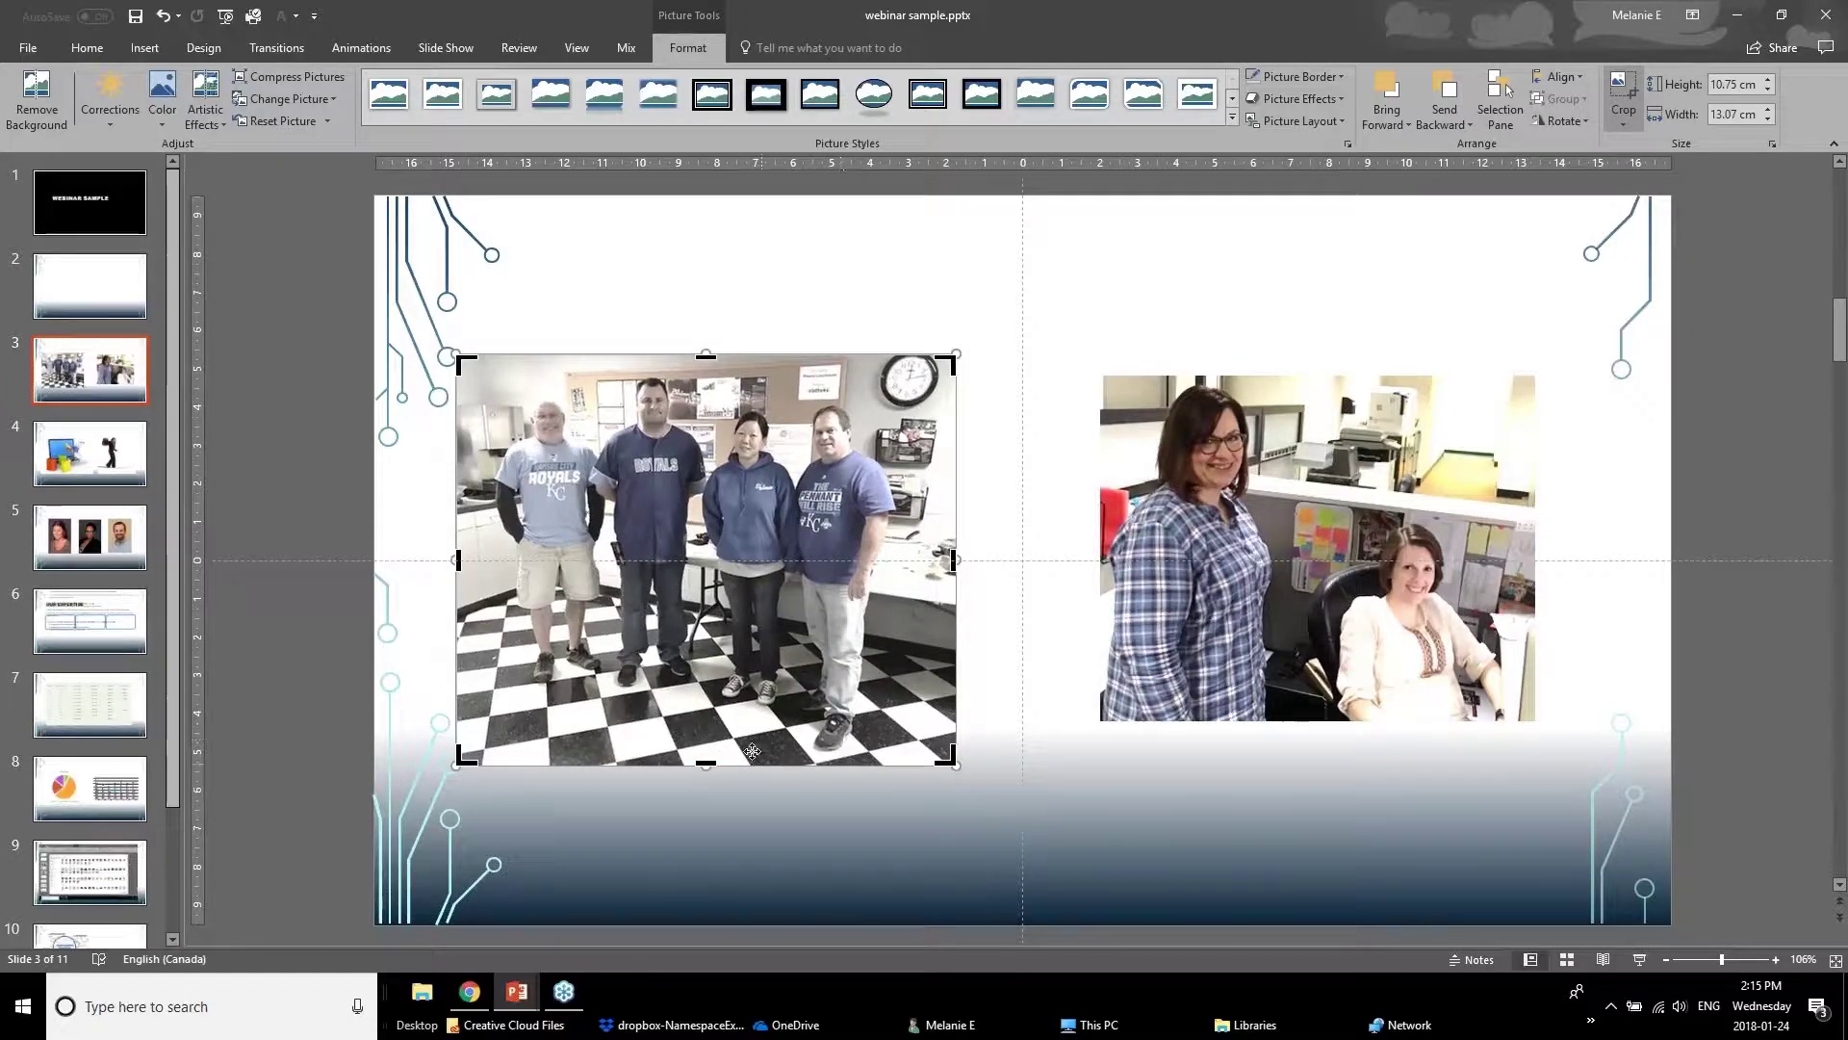
pyautogui.moveTo(705, 763); pyautogui.dragTo(730, 558)
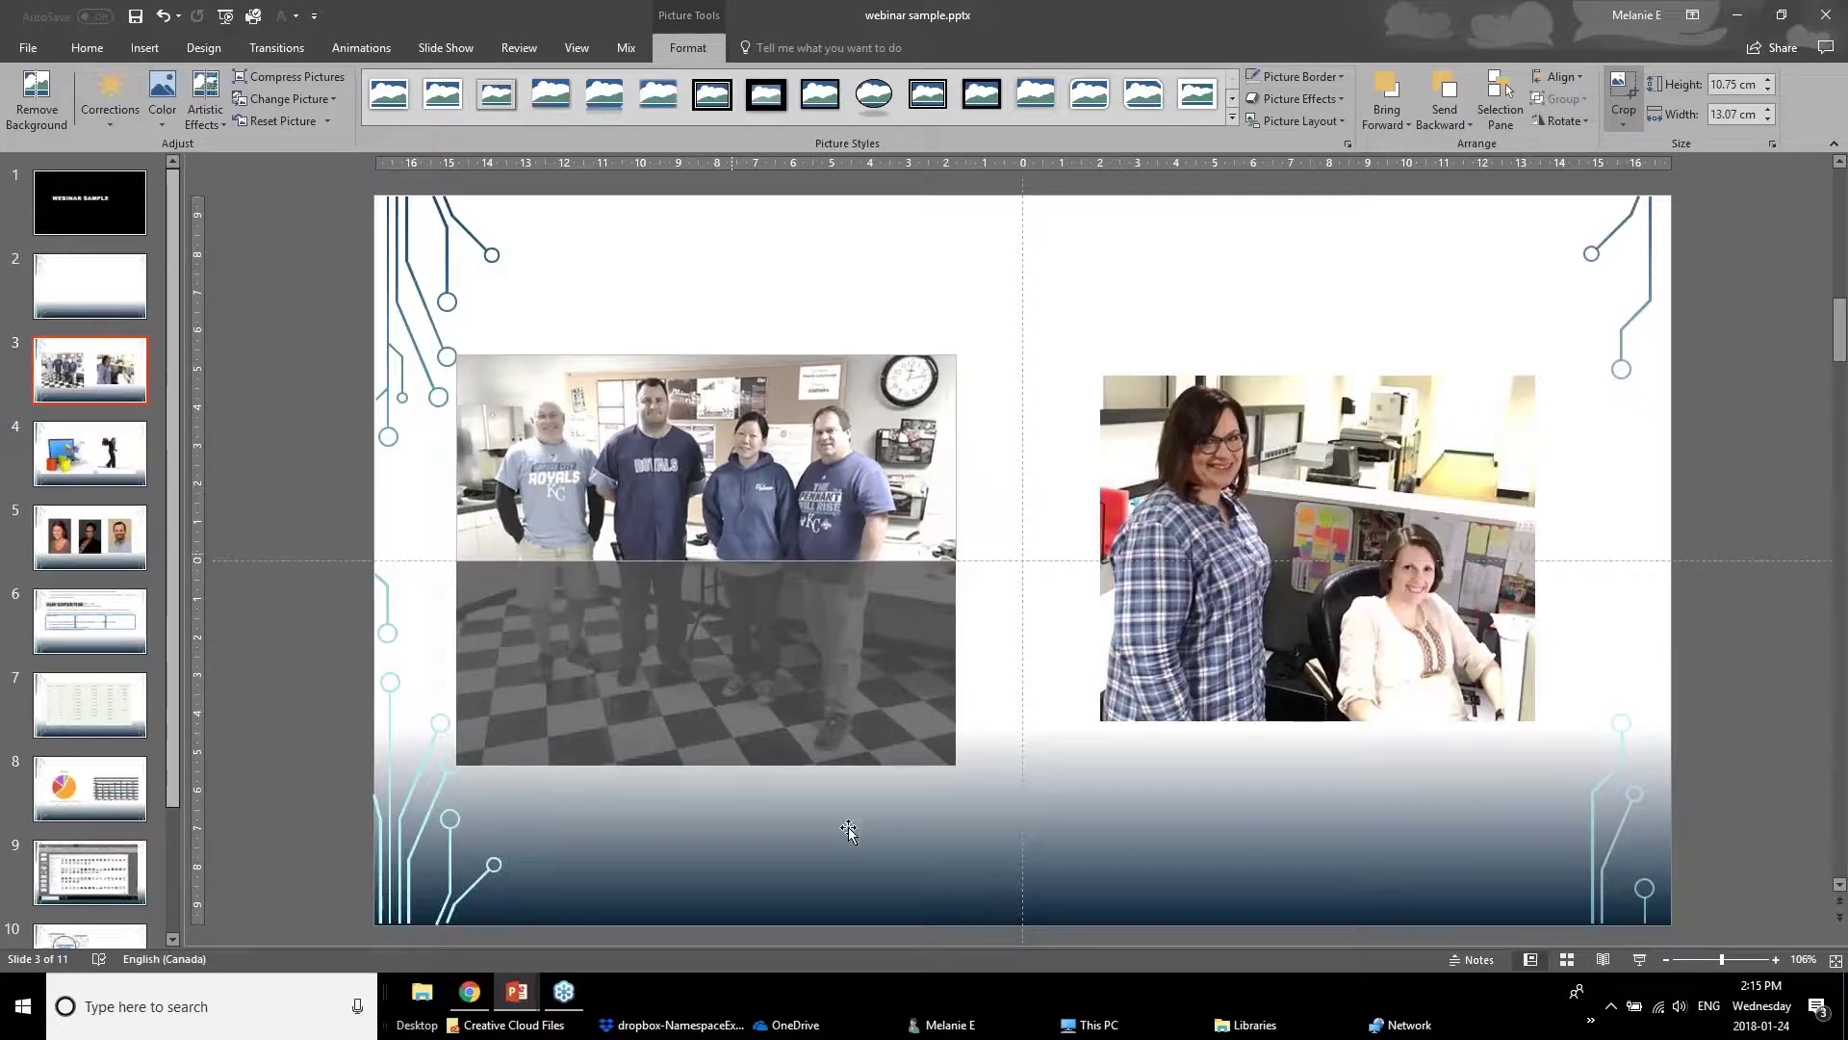
pyautogui.click(280, 728)
pyautogui.moveTo(686, 458); pyautogui.dragTo(694, 518)
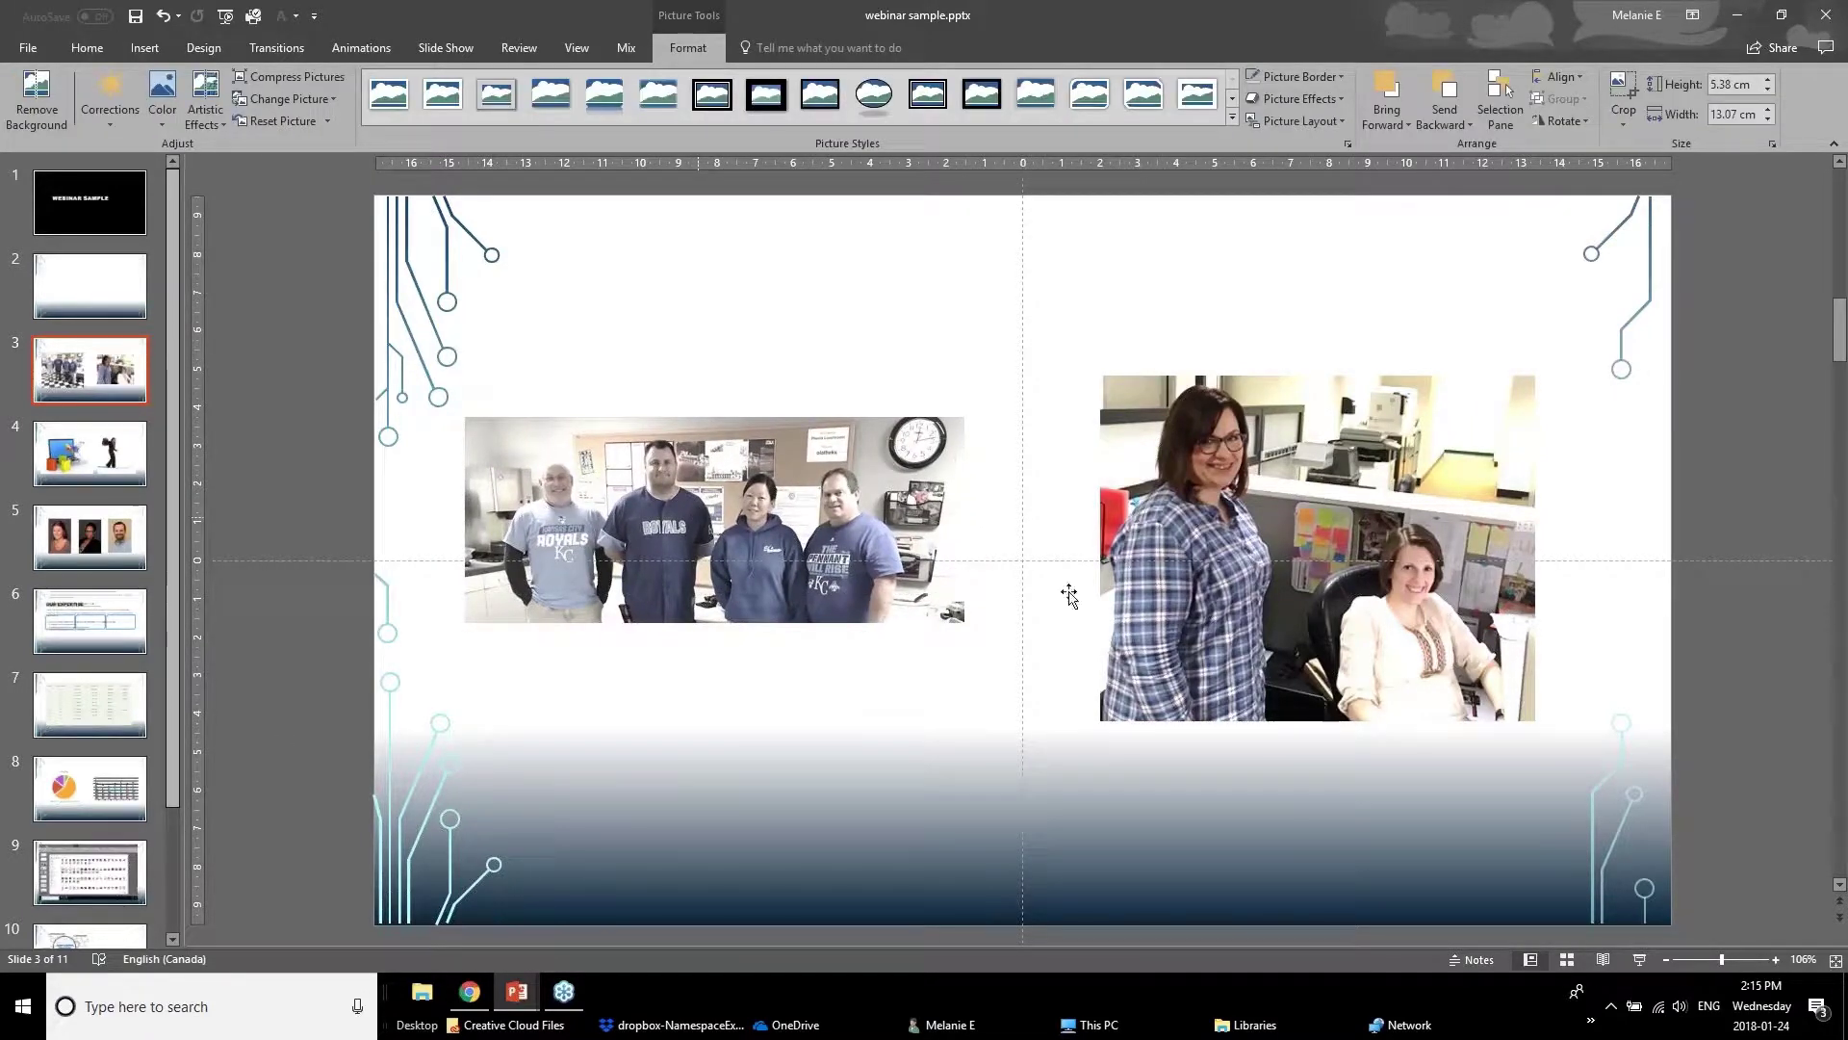
# Step: Apply the second-lowest colour saturation preset to the photo of the two women to match the group photo
pyautogui.click(760, 535)
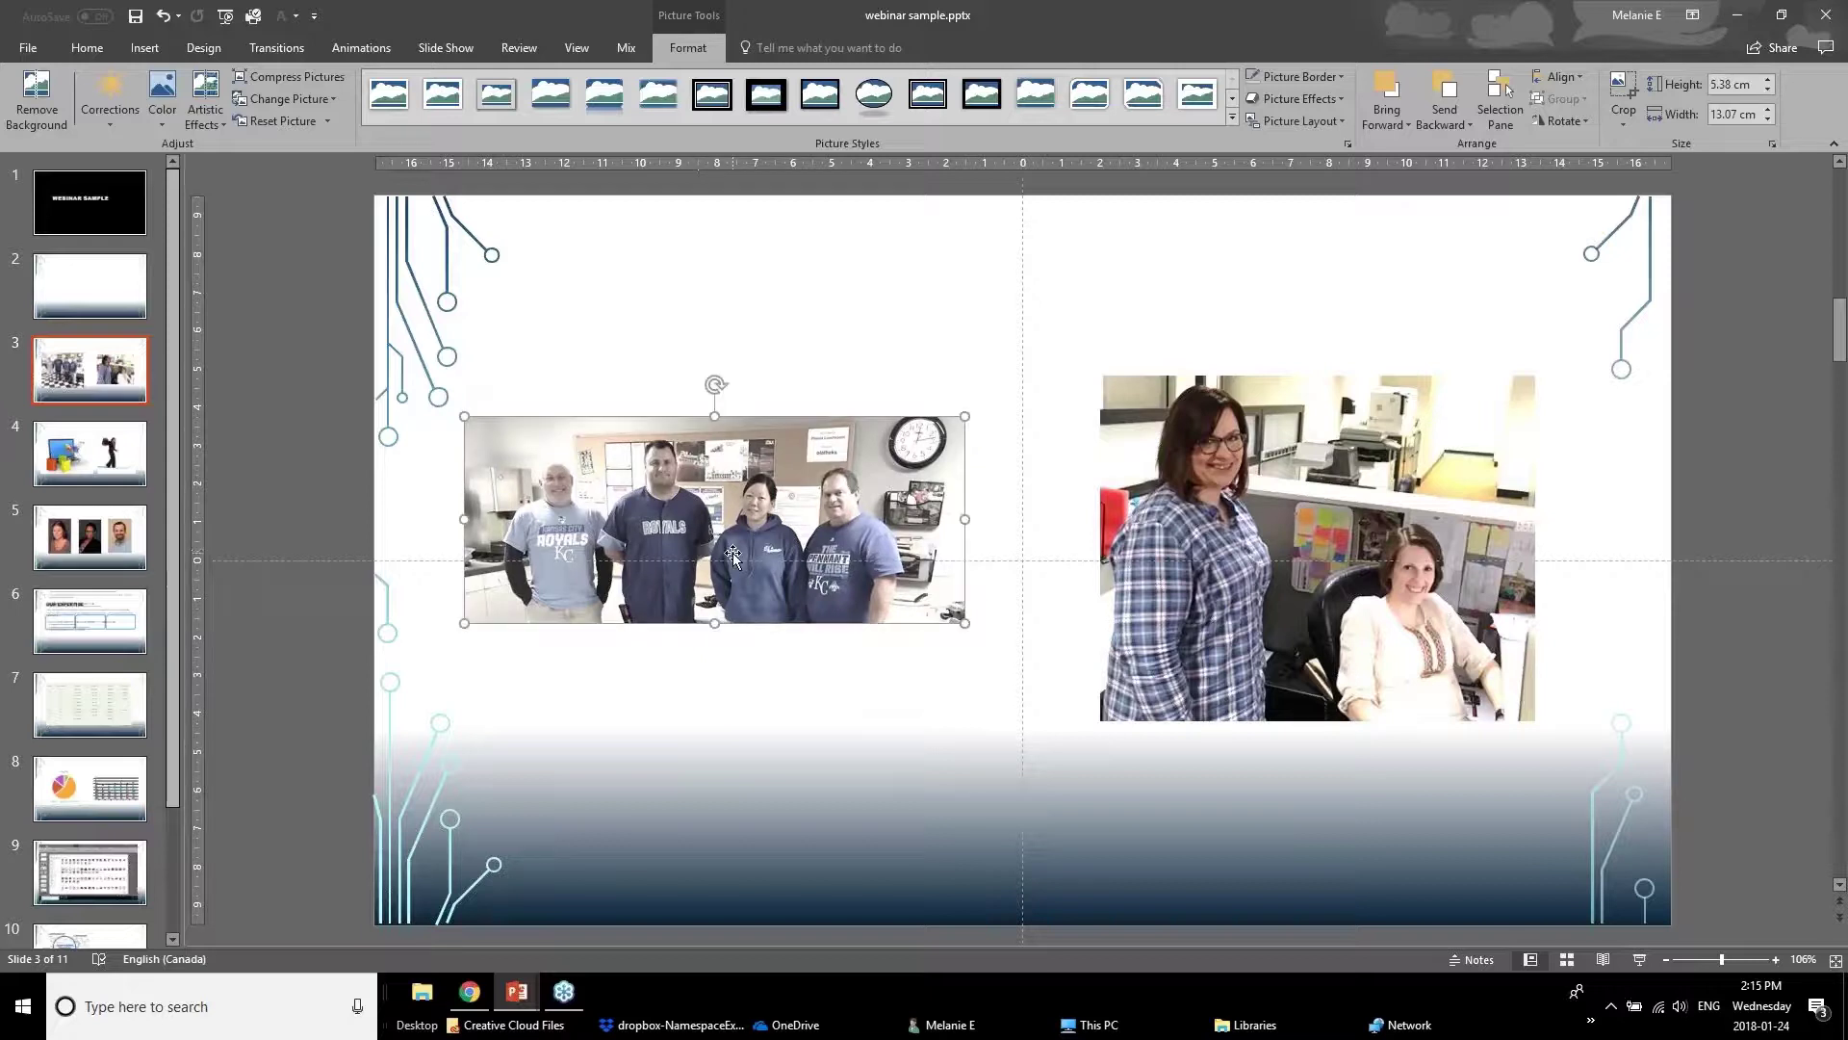
pyautogui.click(1325, 510)
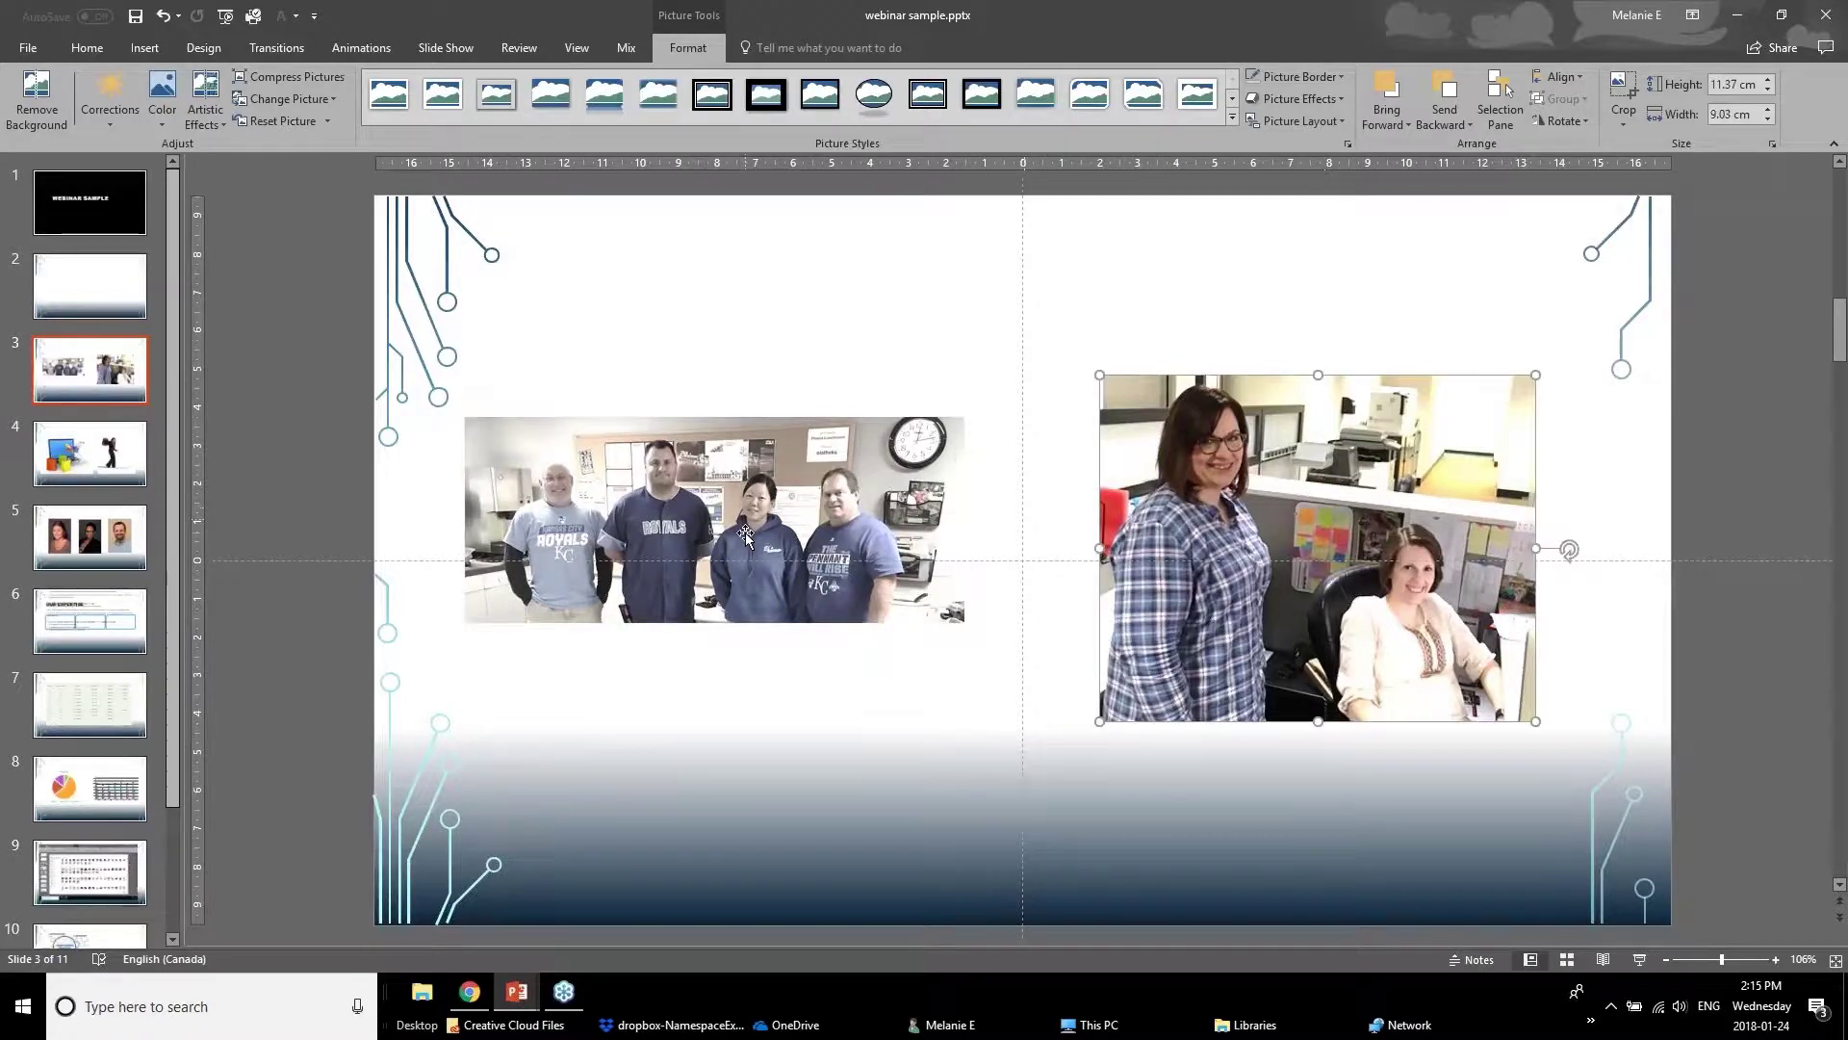
pyautogui.click(162, 101)
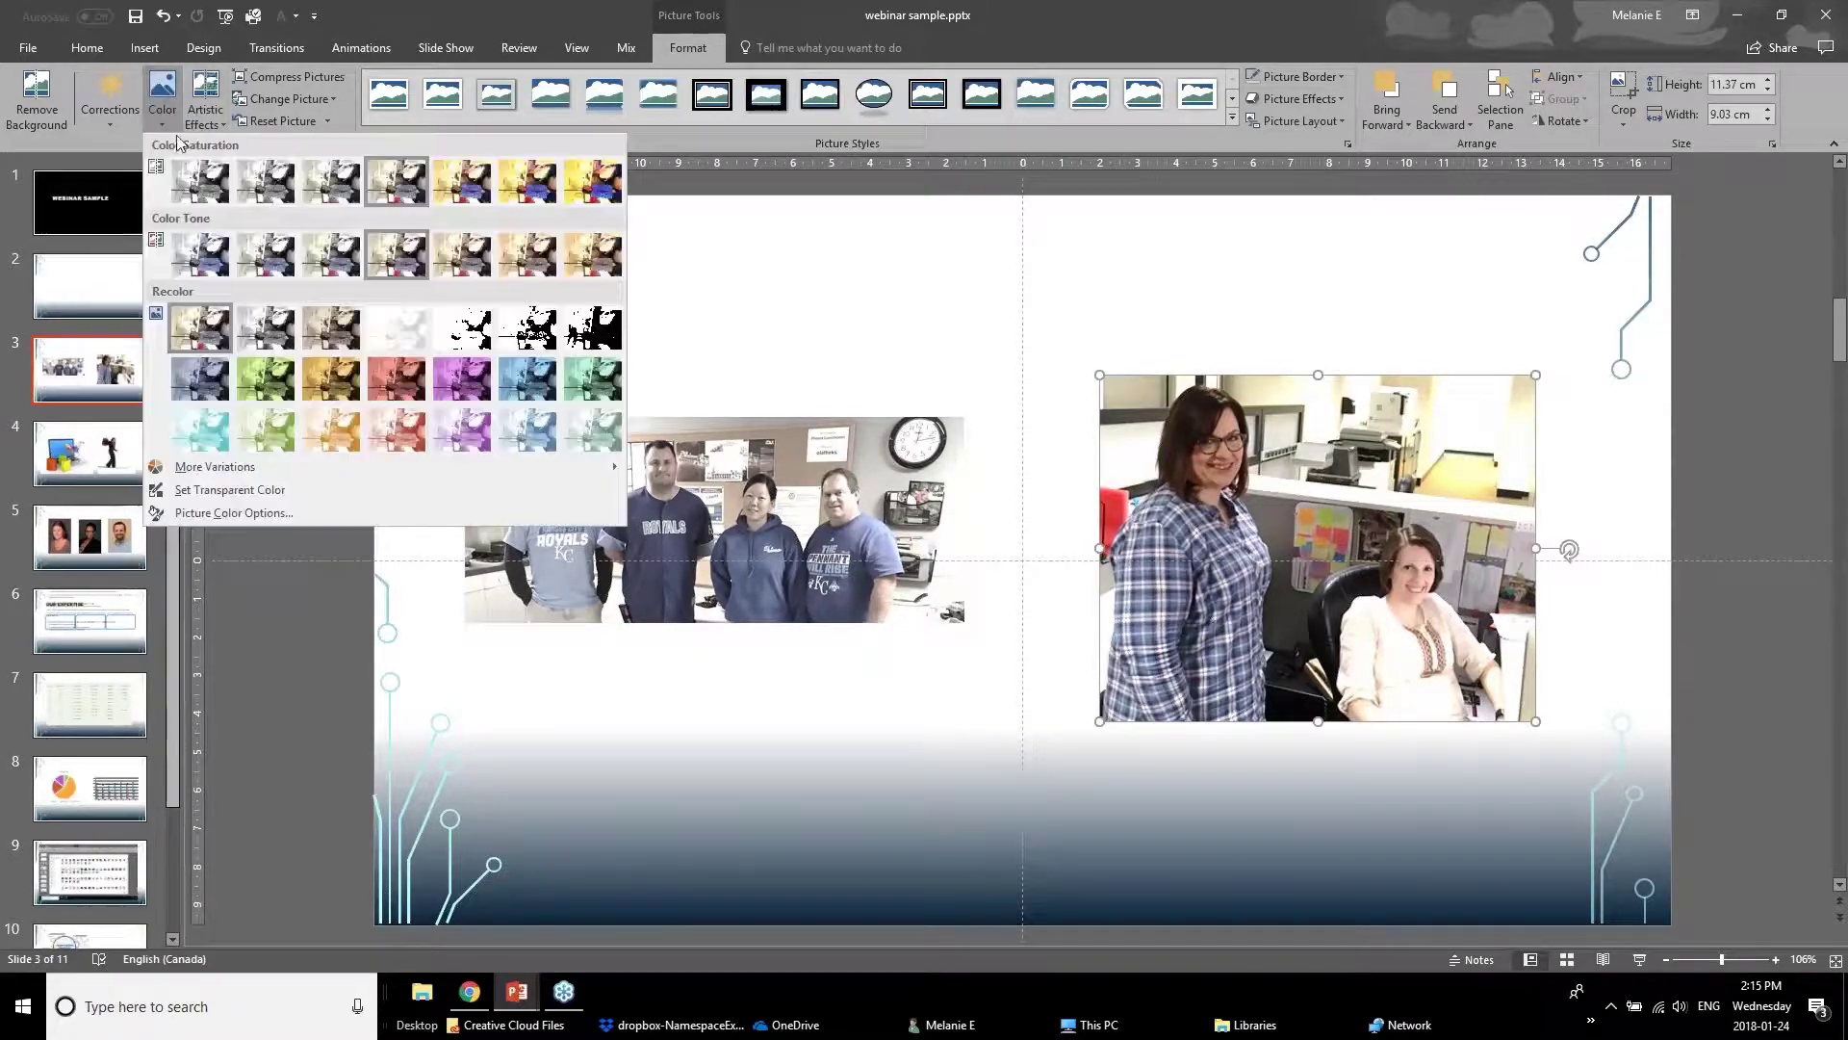
pyautogui.click(248, 190)
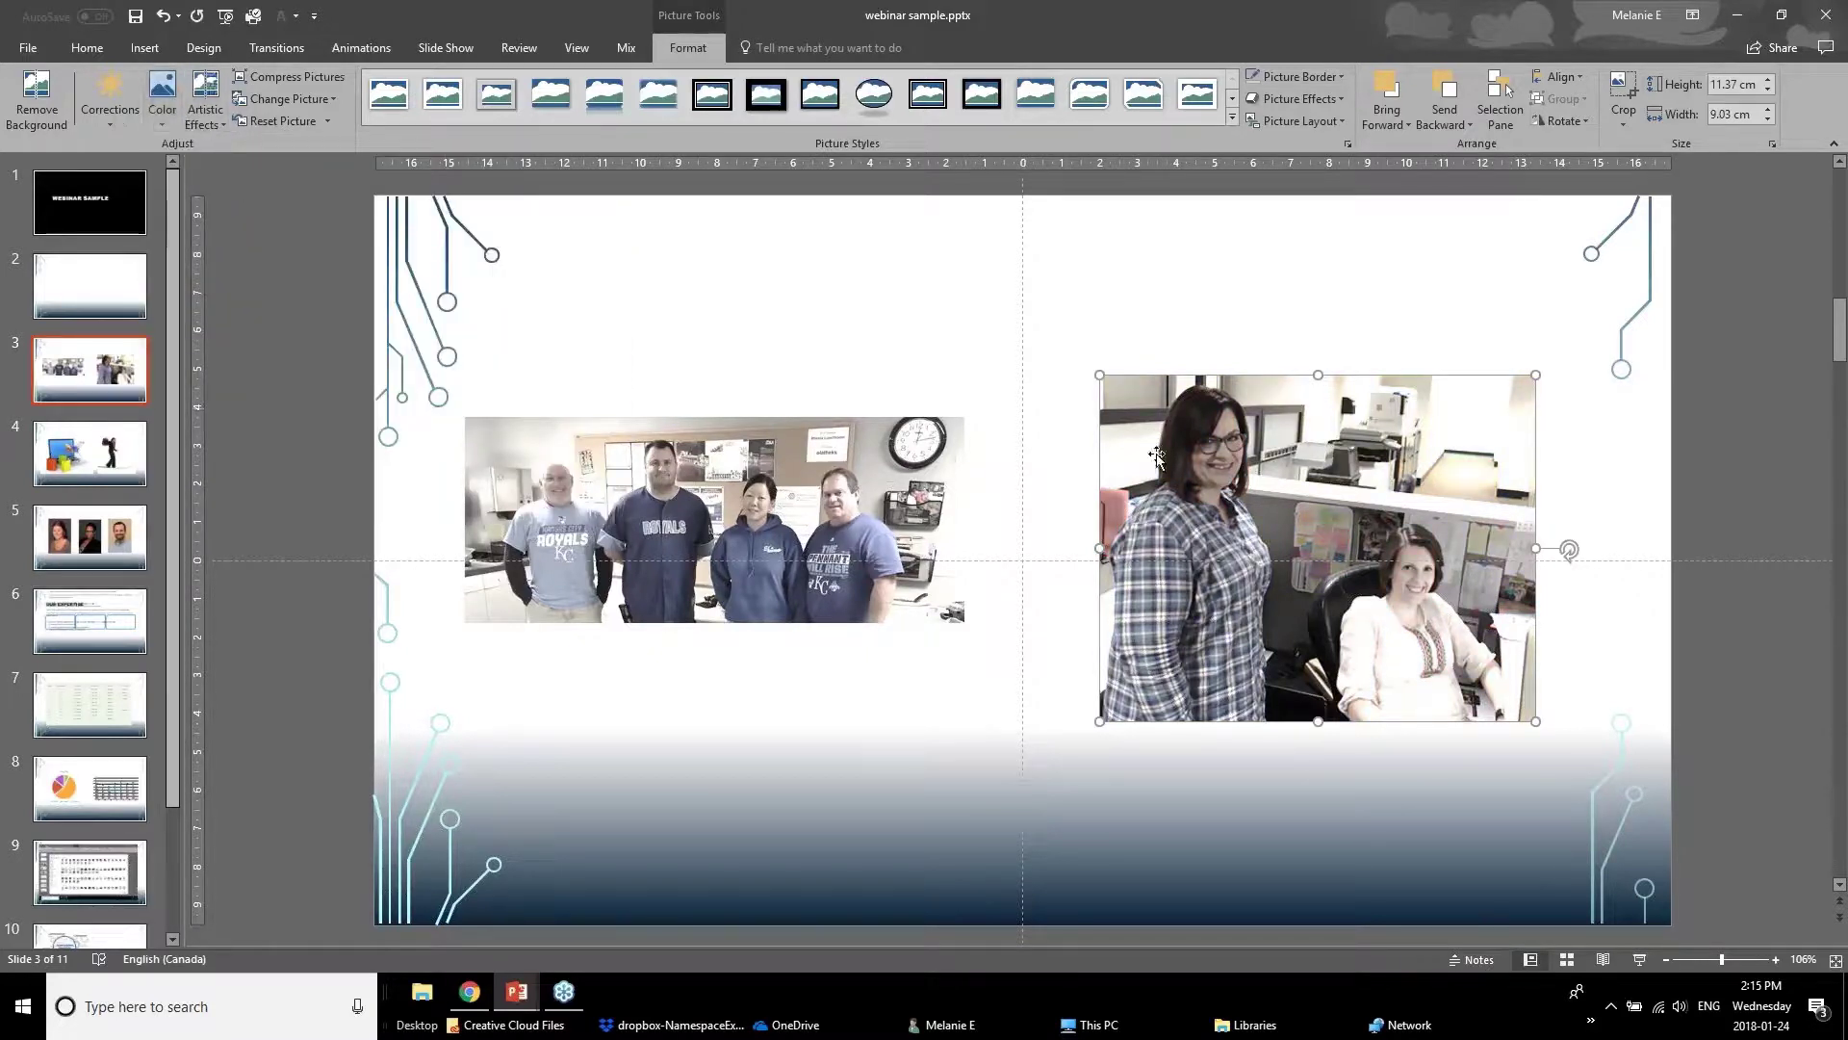
pyautogui.click(914, 681)
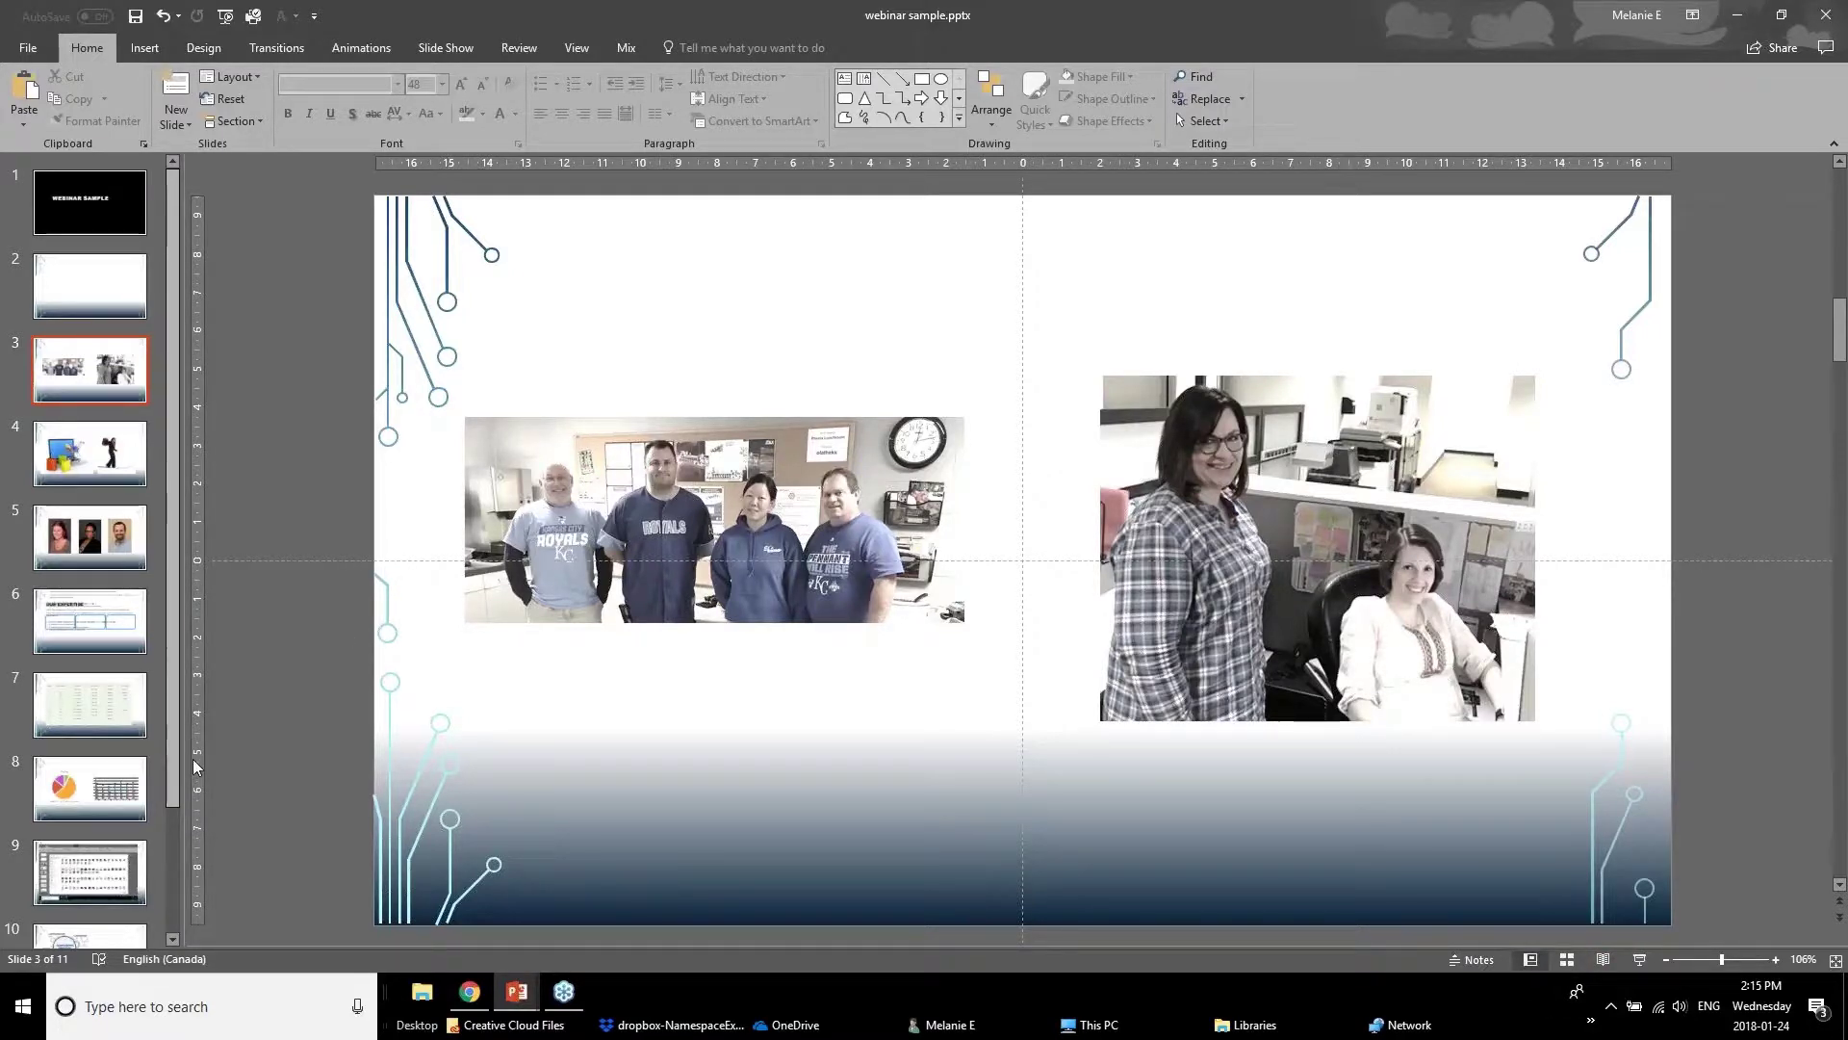
# Step: Switch to Powerpoint Webinar January 2018 v1.pptx and view slide 9, Removing Background
pyautogui.moveTo(527, 1004)
pyautogui.click(414, 909)
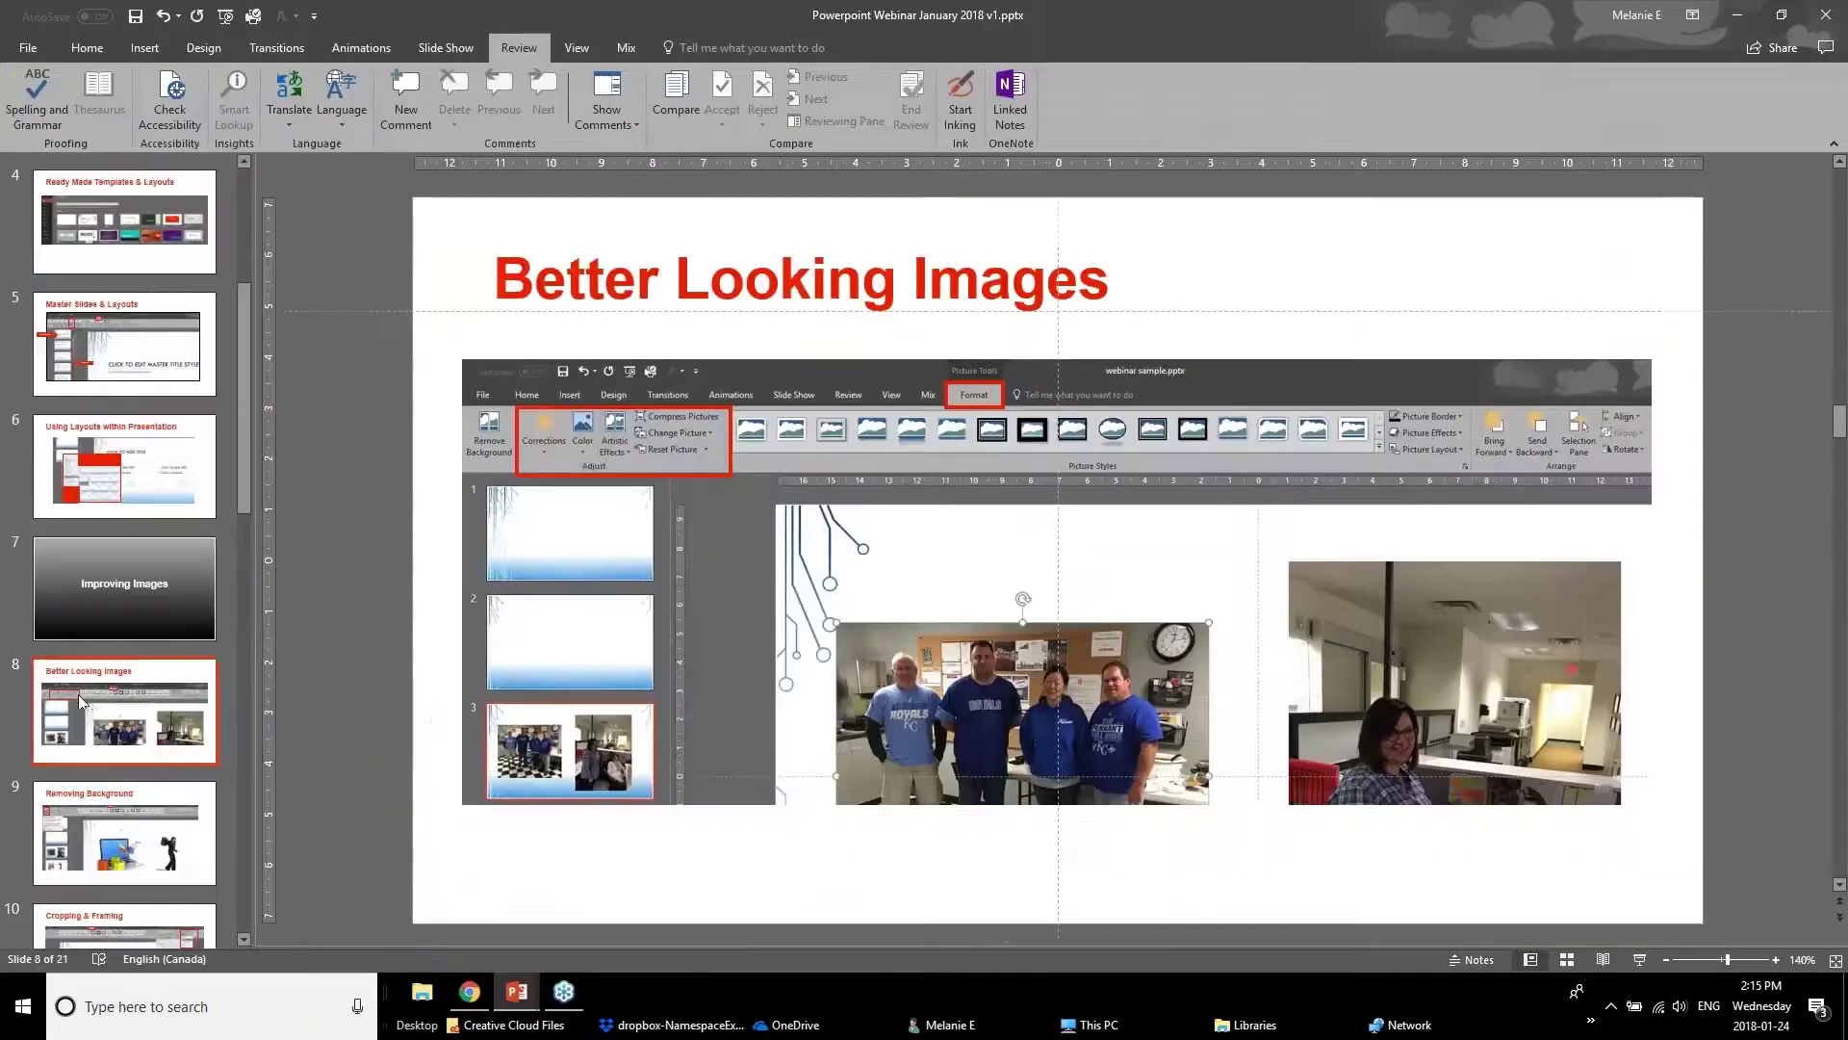
pyautogui.click(53, 878)
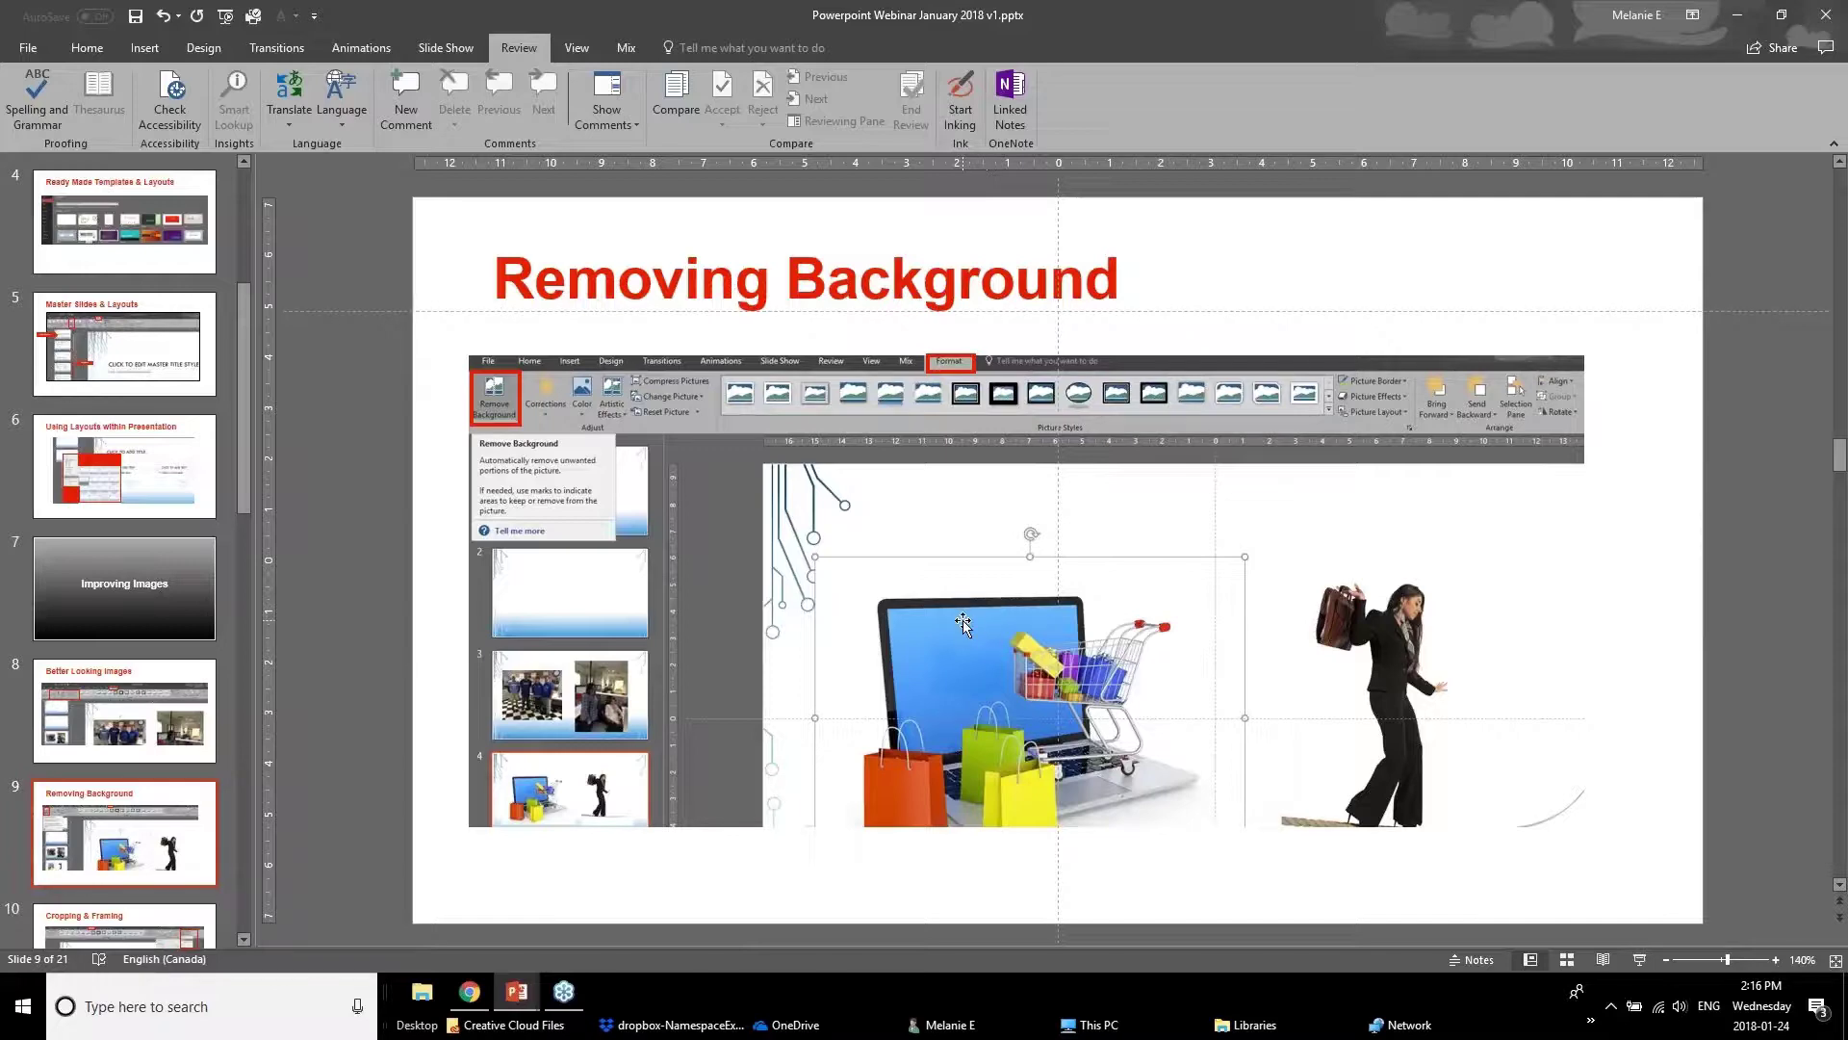
# Step: Return to webinar sample.pptx and shift the laptop shopping picture and the tightrope walker picture slightly on slide 4
pyautogui.click(510, 993)
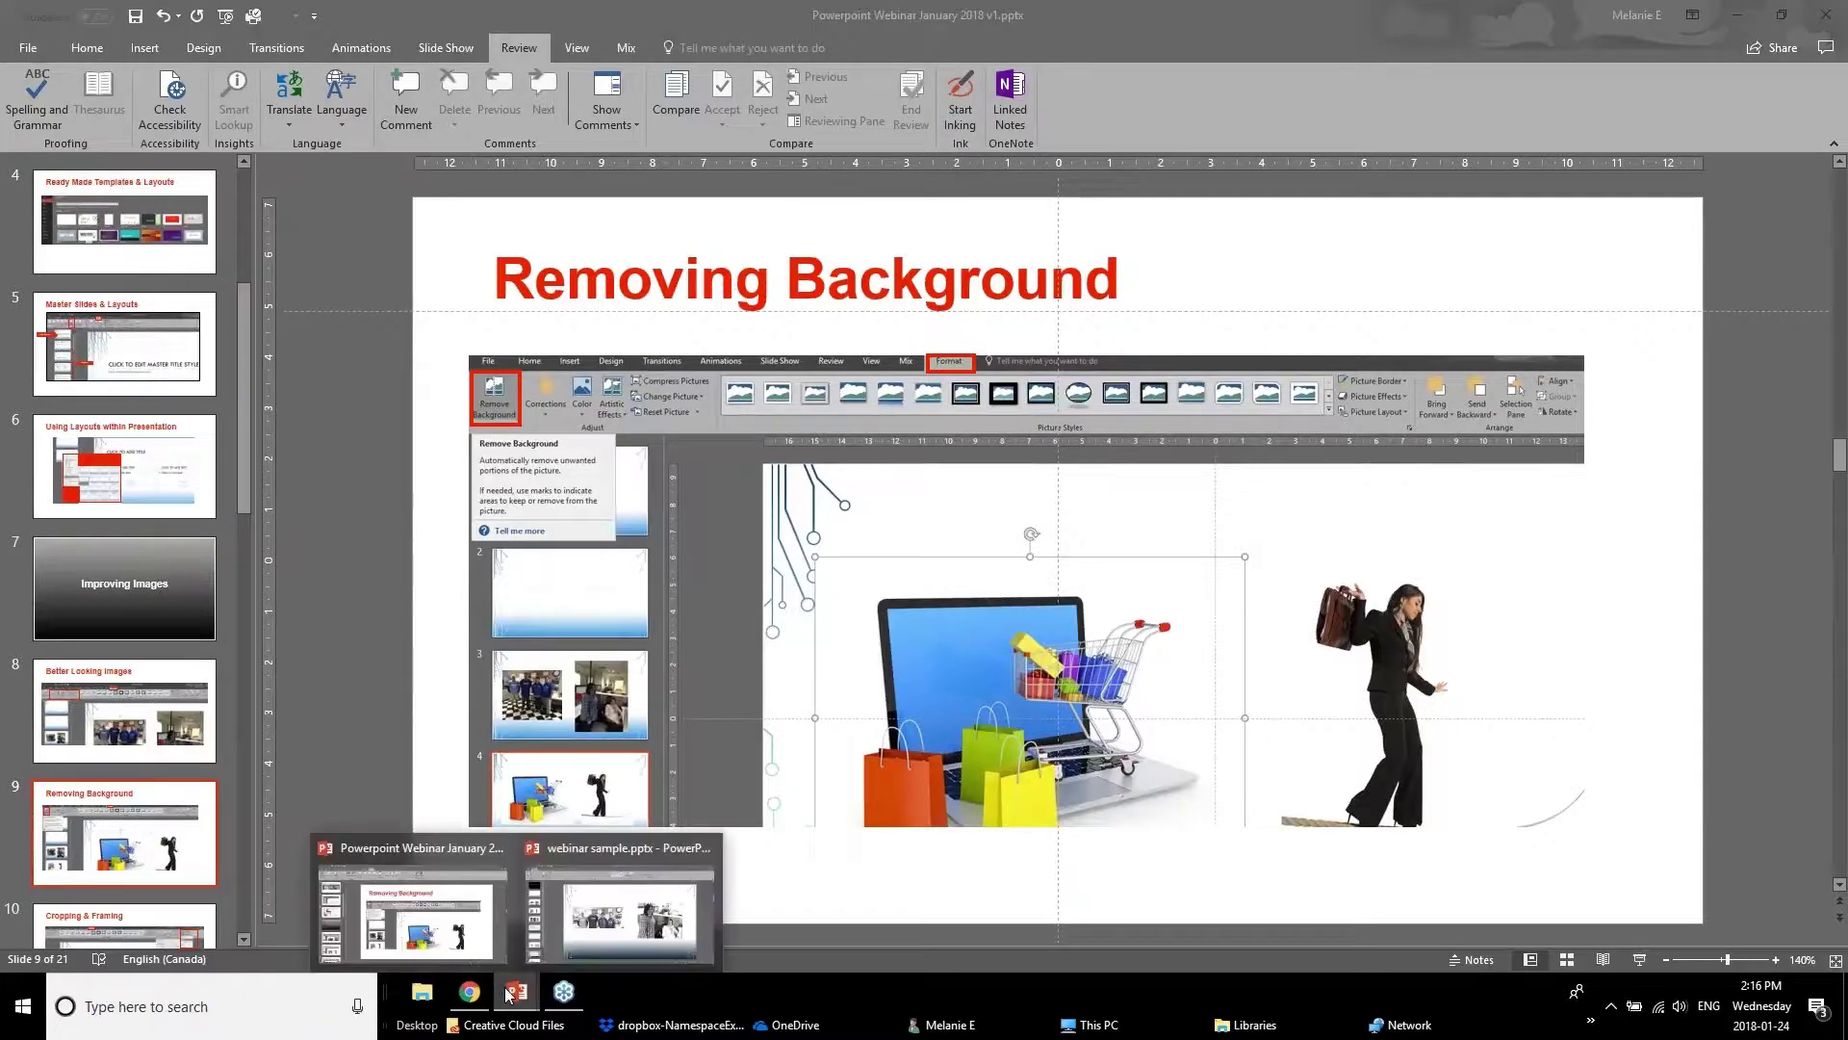
pyautogui.click(583, 902)
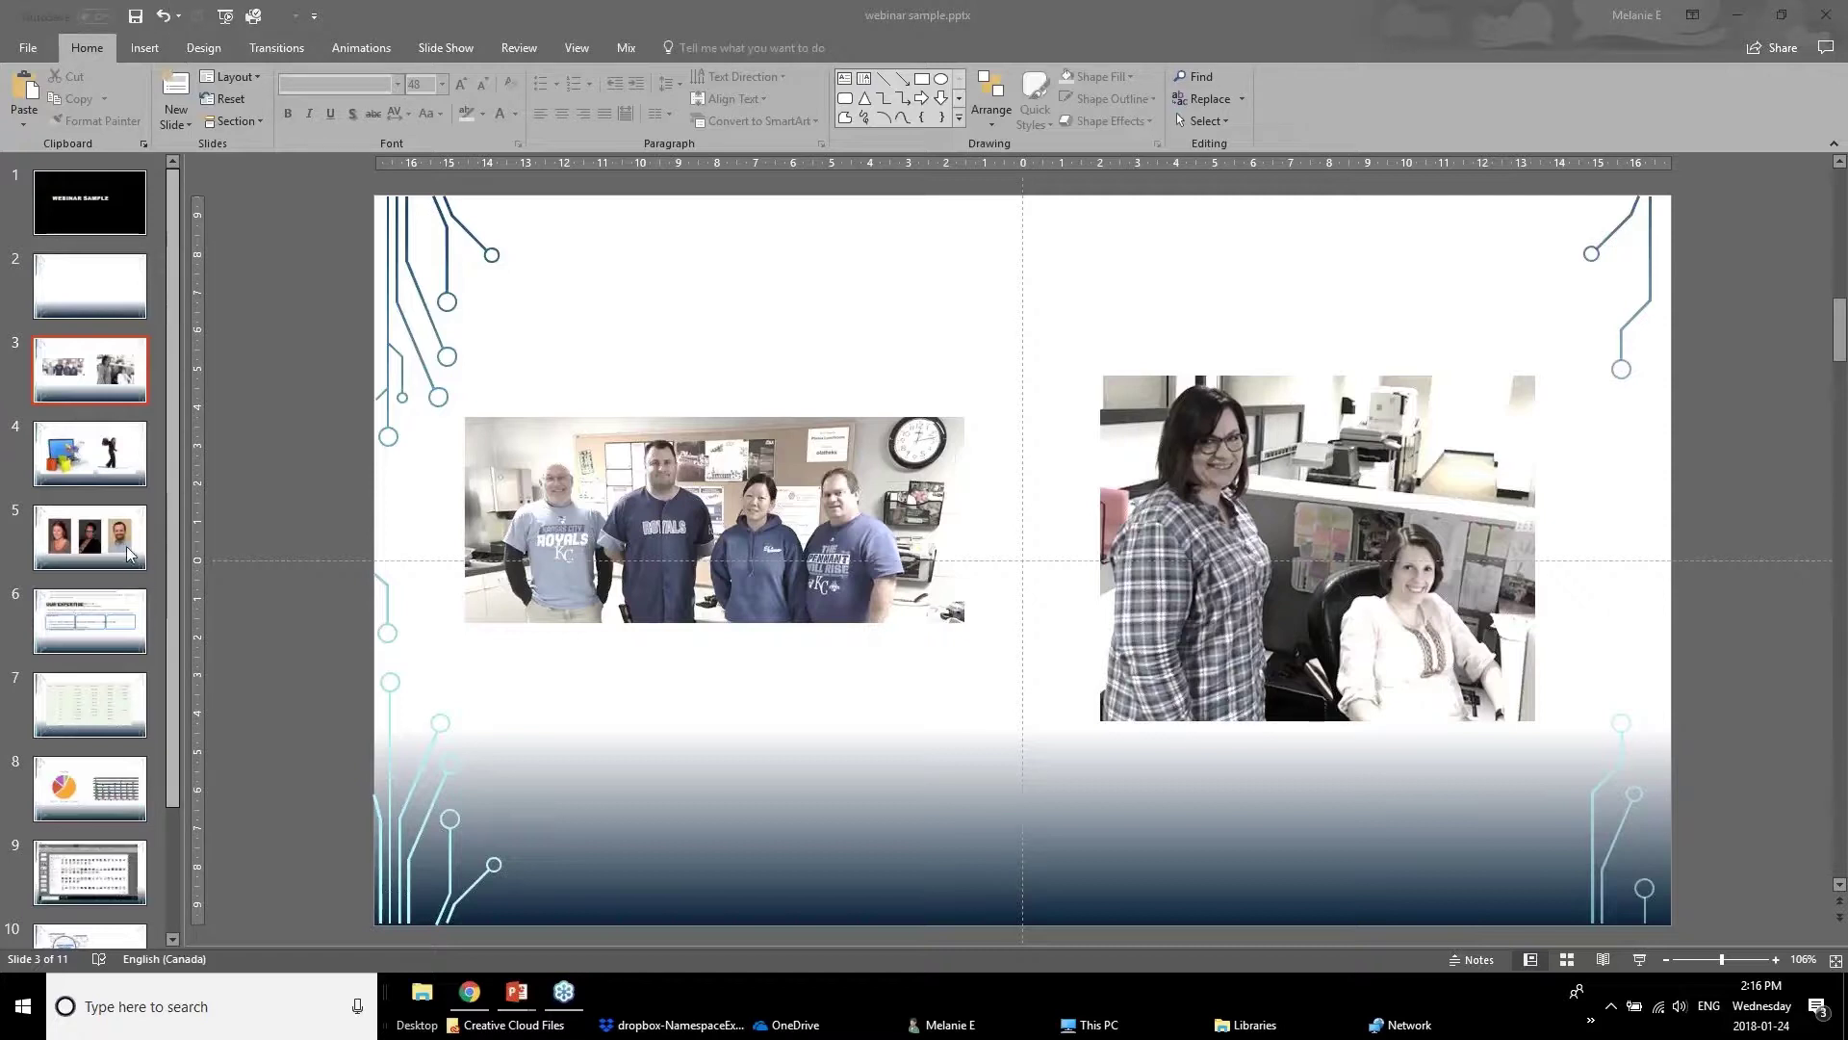
pyautogui.click(80, 449)
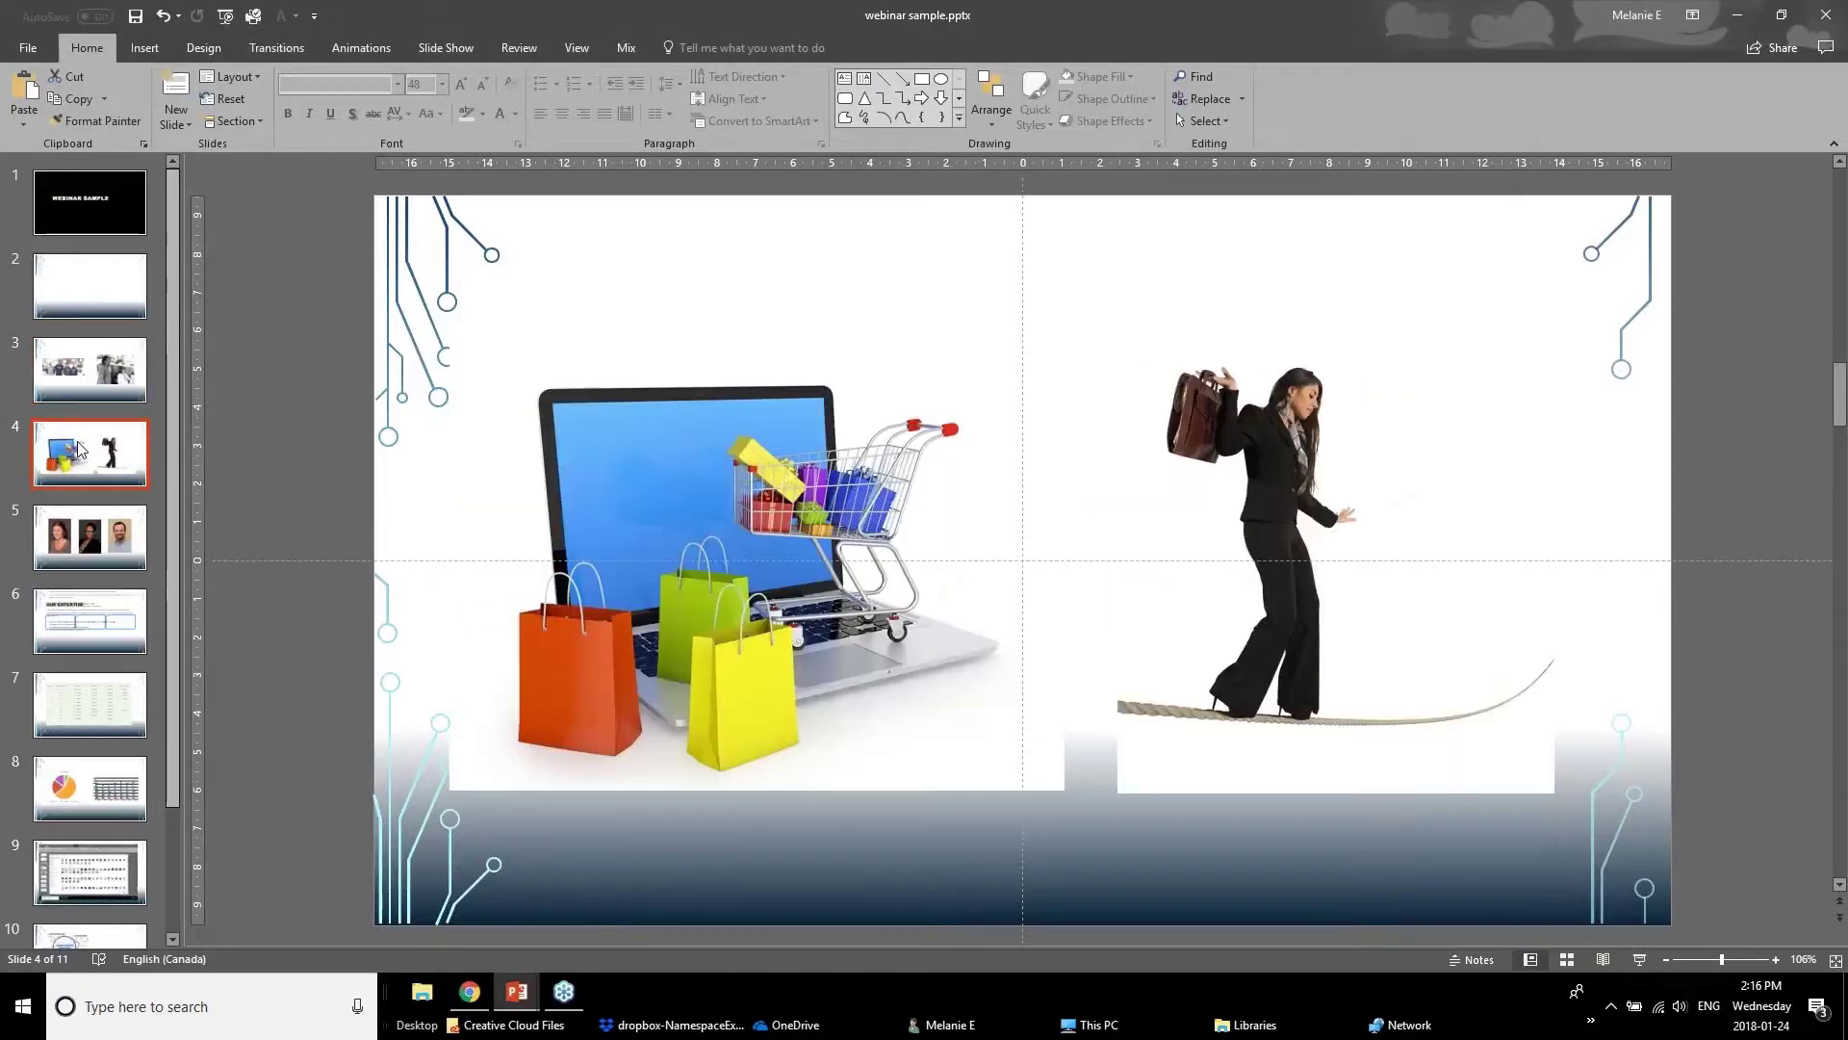
pyautogui.moveTo(805, 541); pyautogui.dragTo(757, 563)
pyautogui.moveTo(1205, 573); pyautogui.dragTo(1268, 608)
pyautogui.moveTo(764, 645)
pyautogui.mouseDown()
pyautogui.moveTo(731, 732)
pyautogui.moveTo(754, 666)
pyautogui.mouseUp()
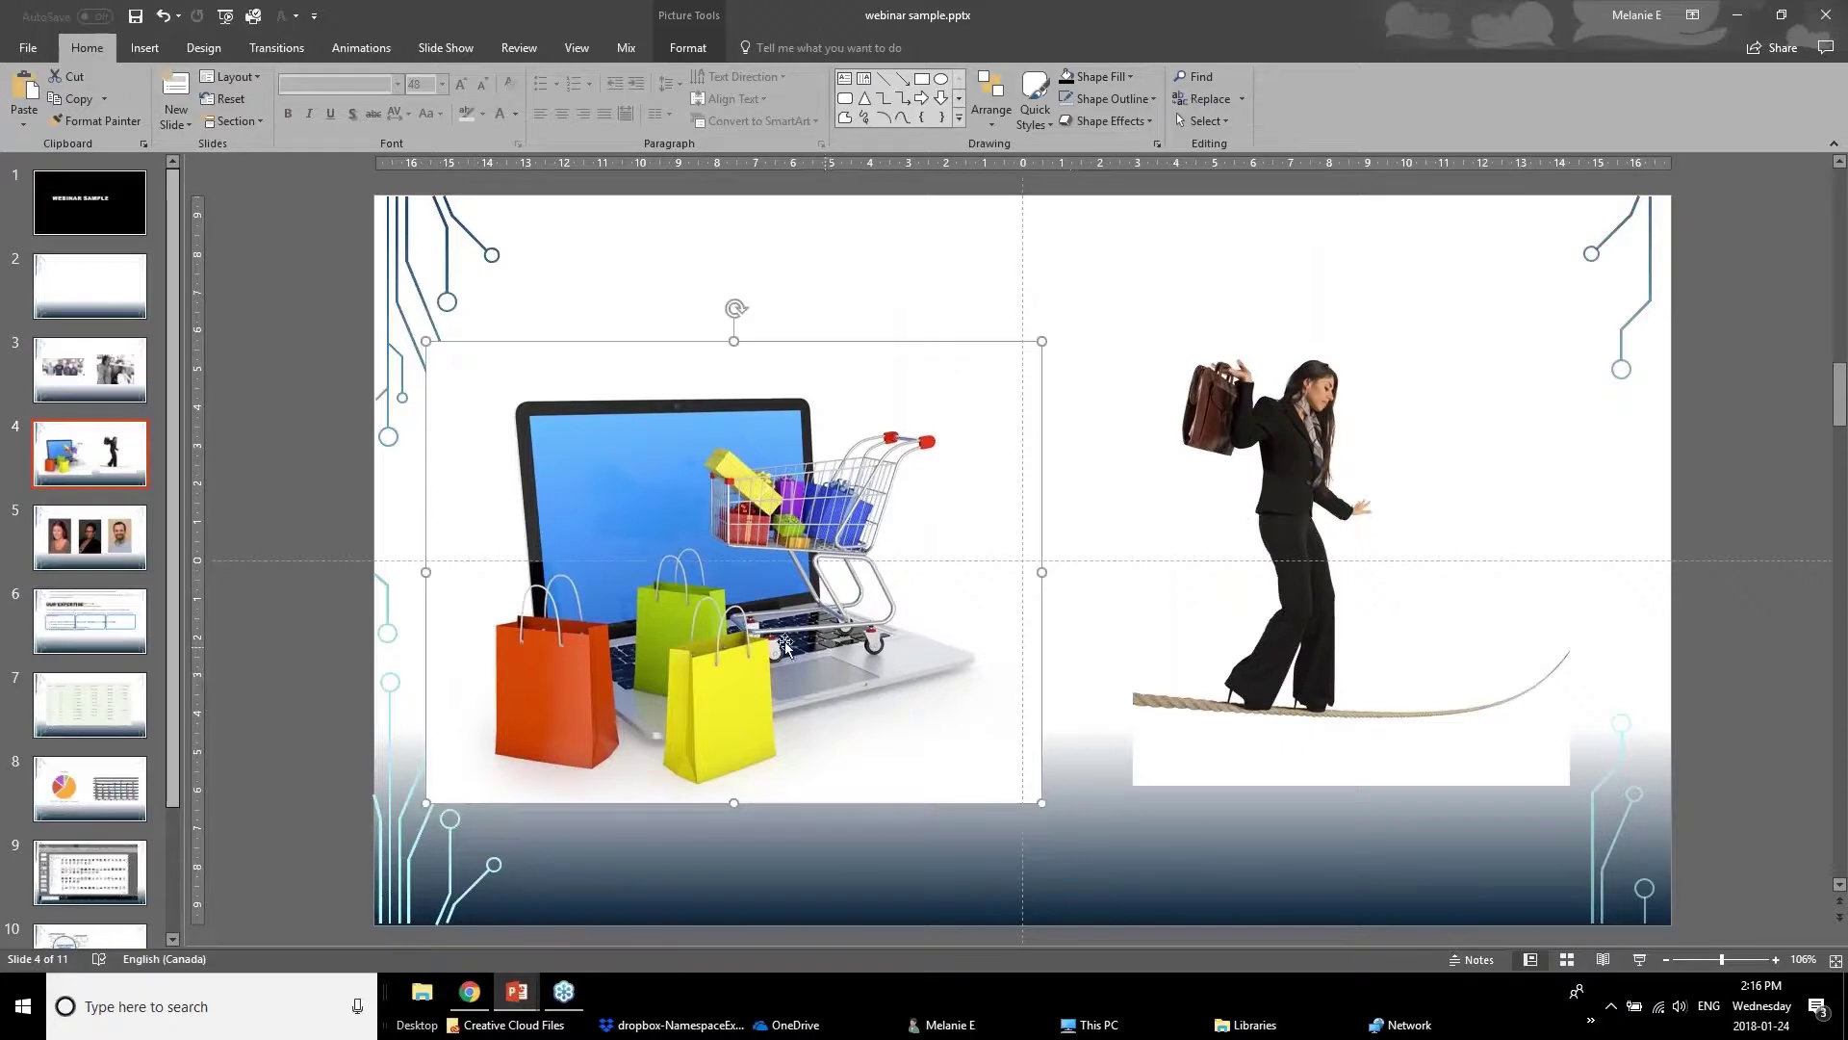
# Step: Start removing the laptop shopping picture's background and mark the laptop base, the cart and the bottoms of the bags as areas to keep
pyautogui.click(680, 14)
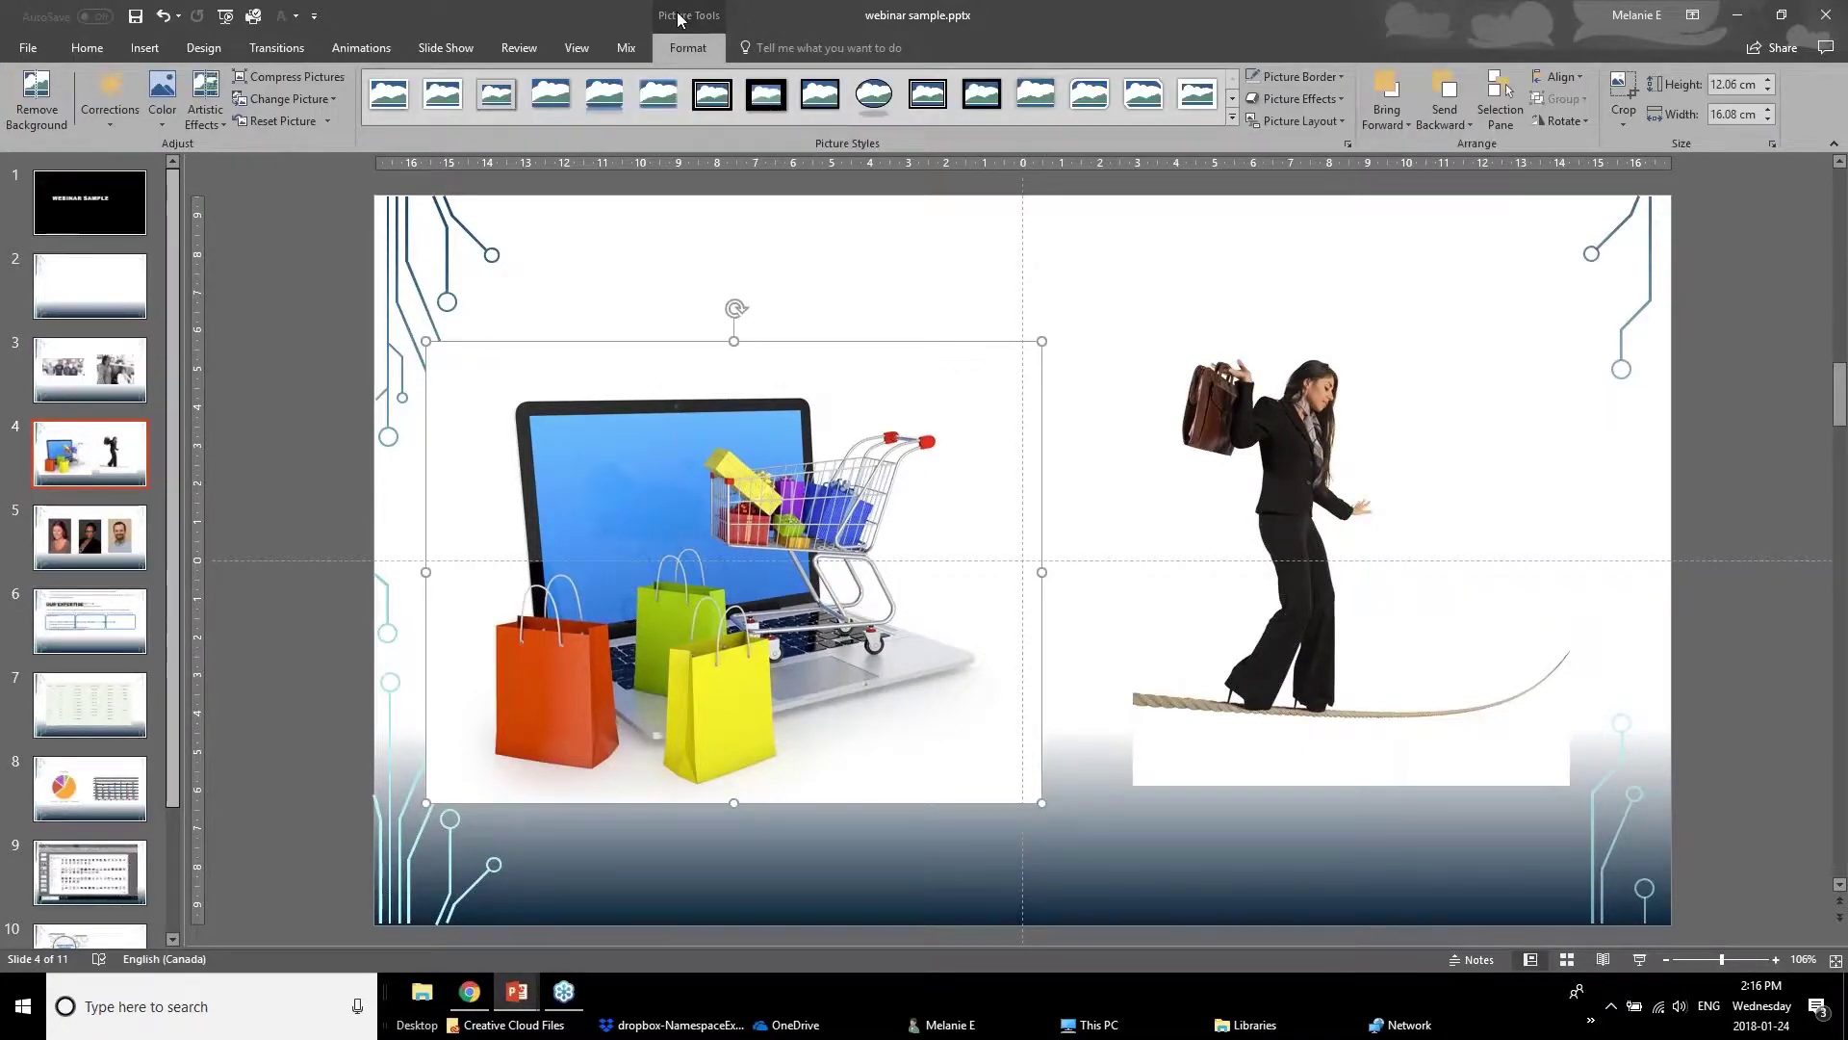
pyautogui.click(36, 101)
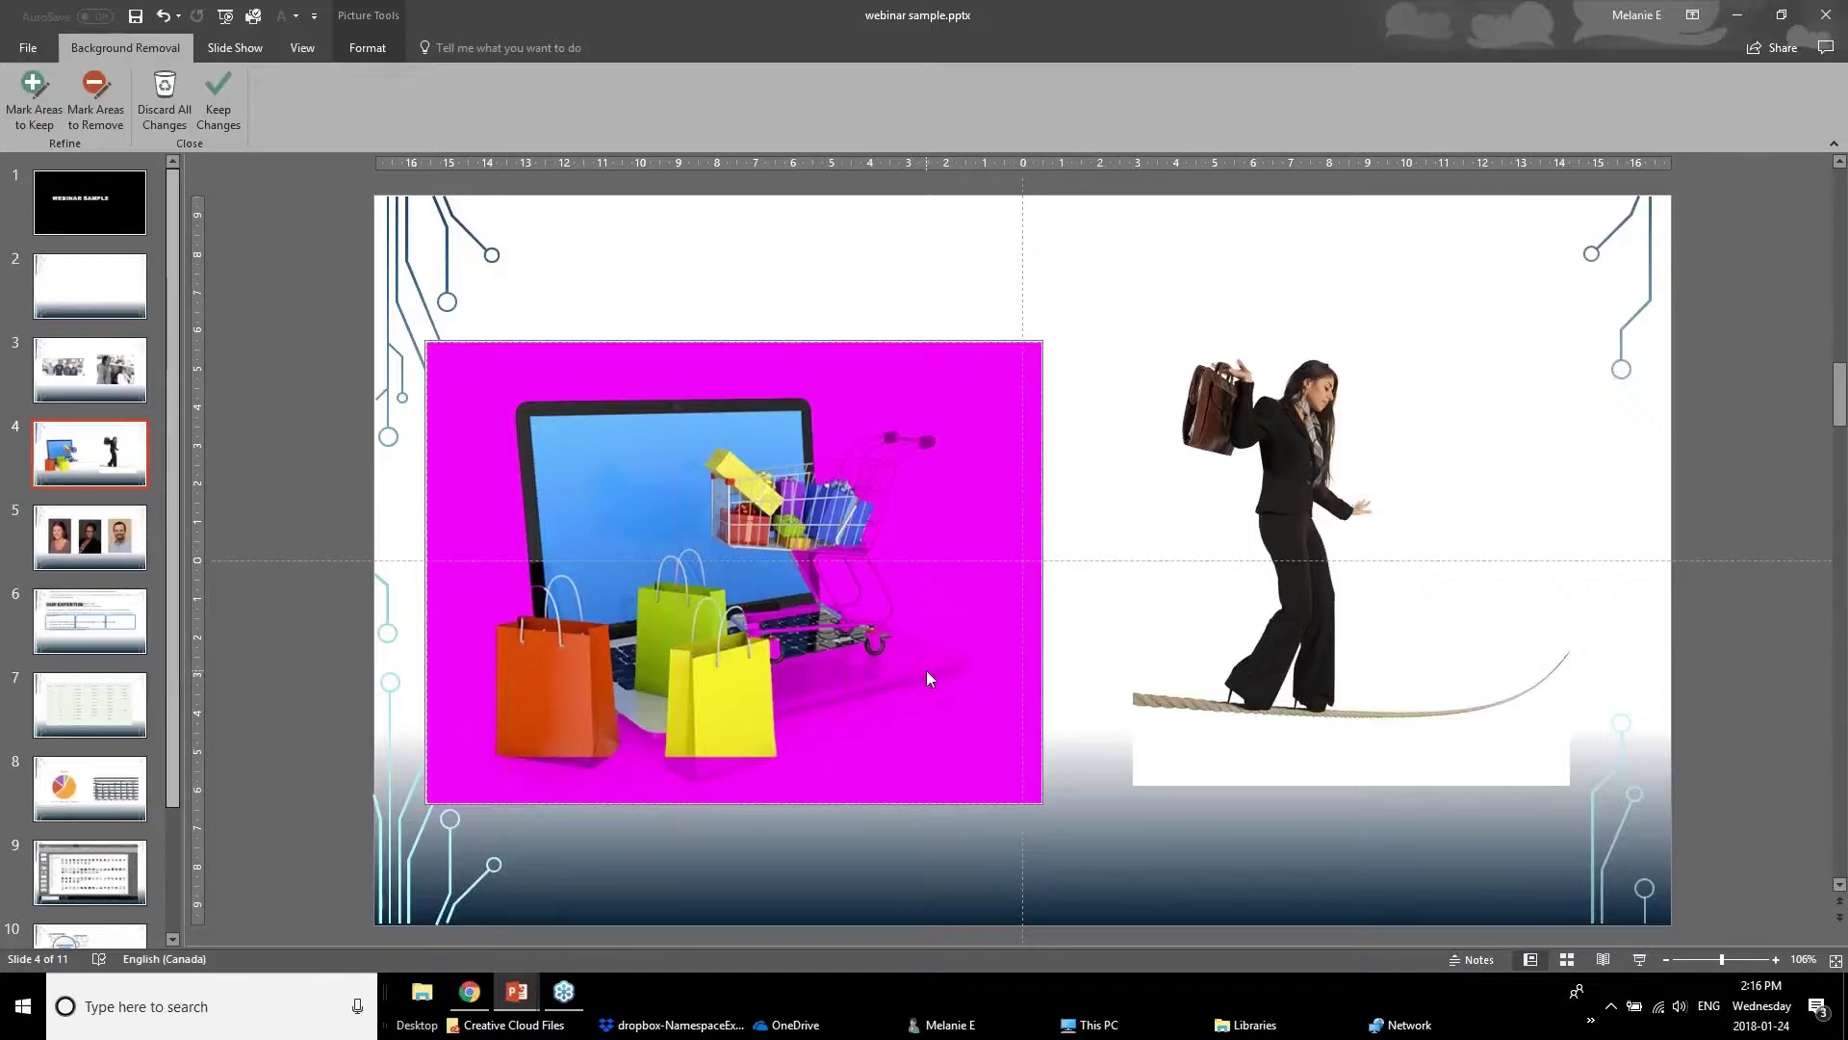
pyautogui.click(34, 125)
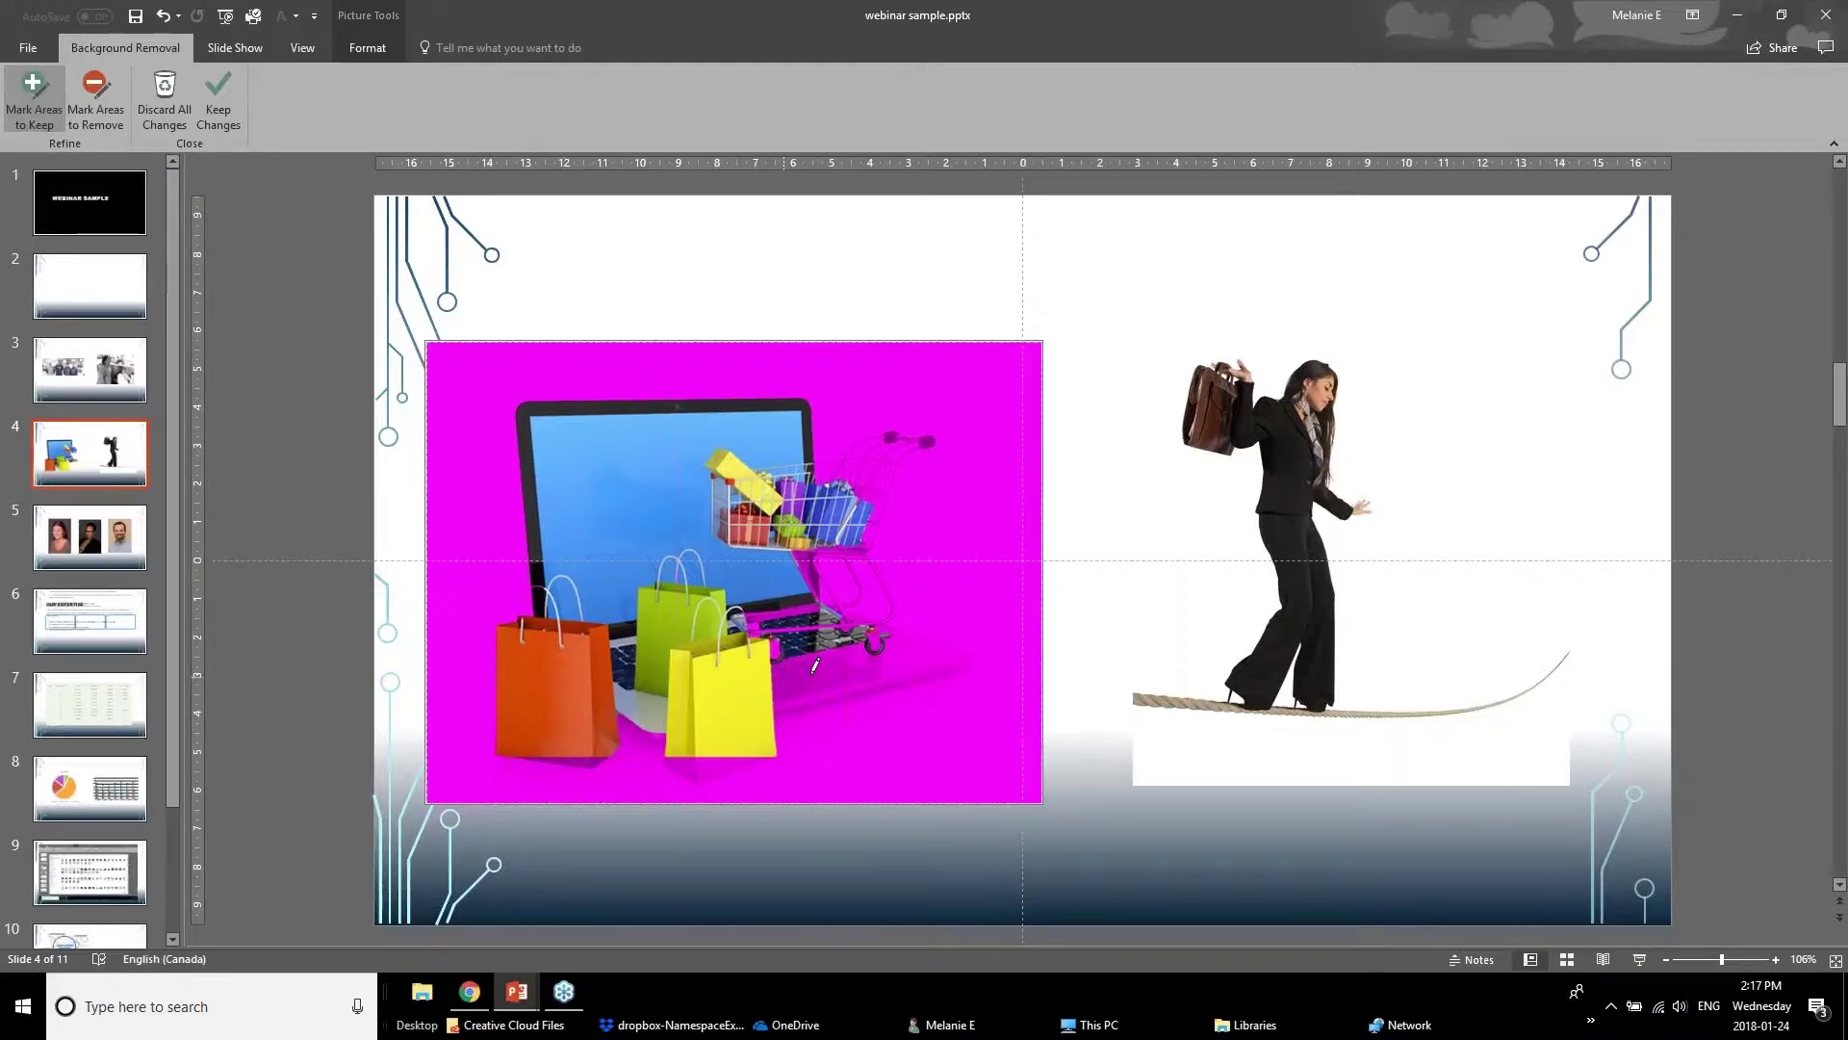
pyautogui.moveTo(906, 651)
pyautogui.mouseDown()
pyautogui.moveTo(782, 675)
pyautogui.moveTo(948, 668)
pyautogui.mouseUp()
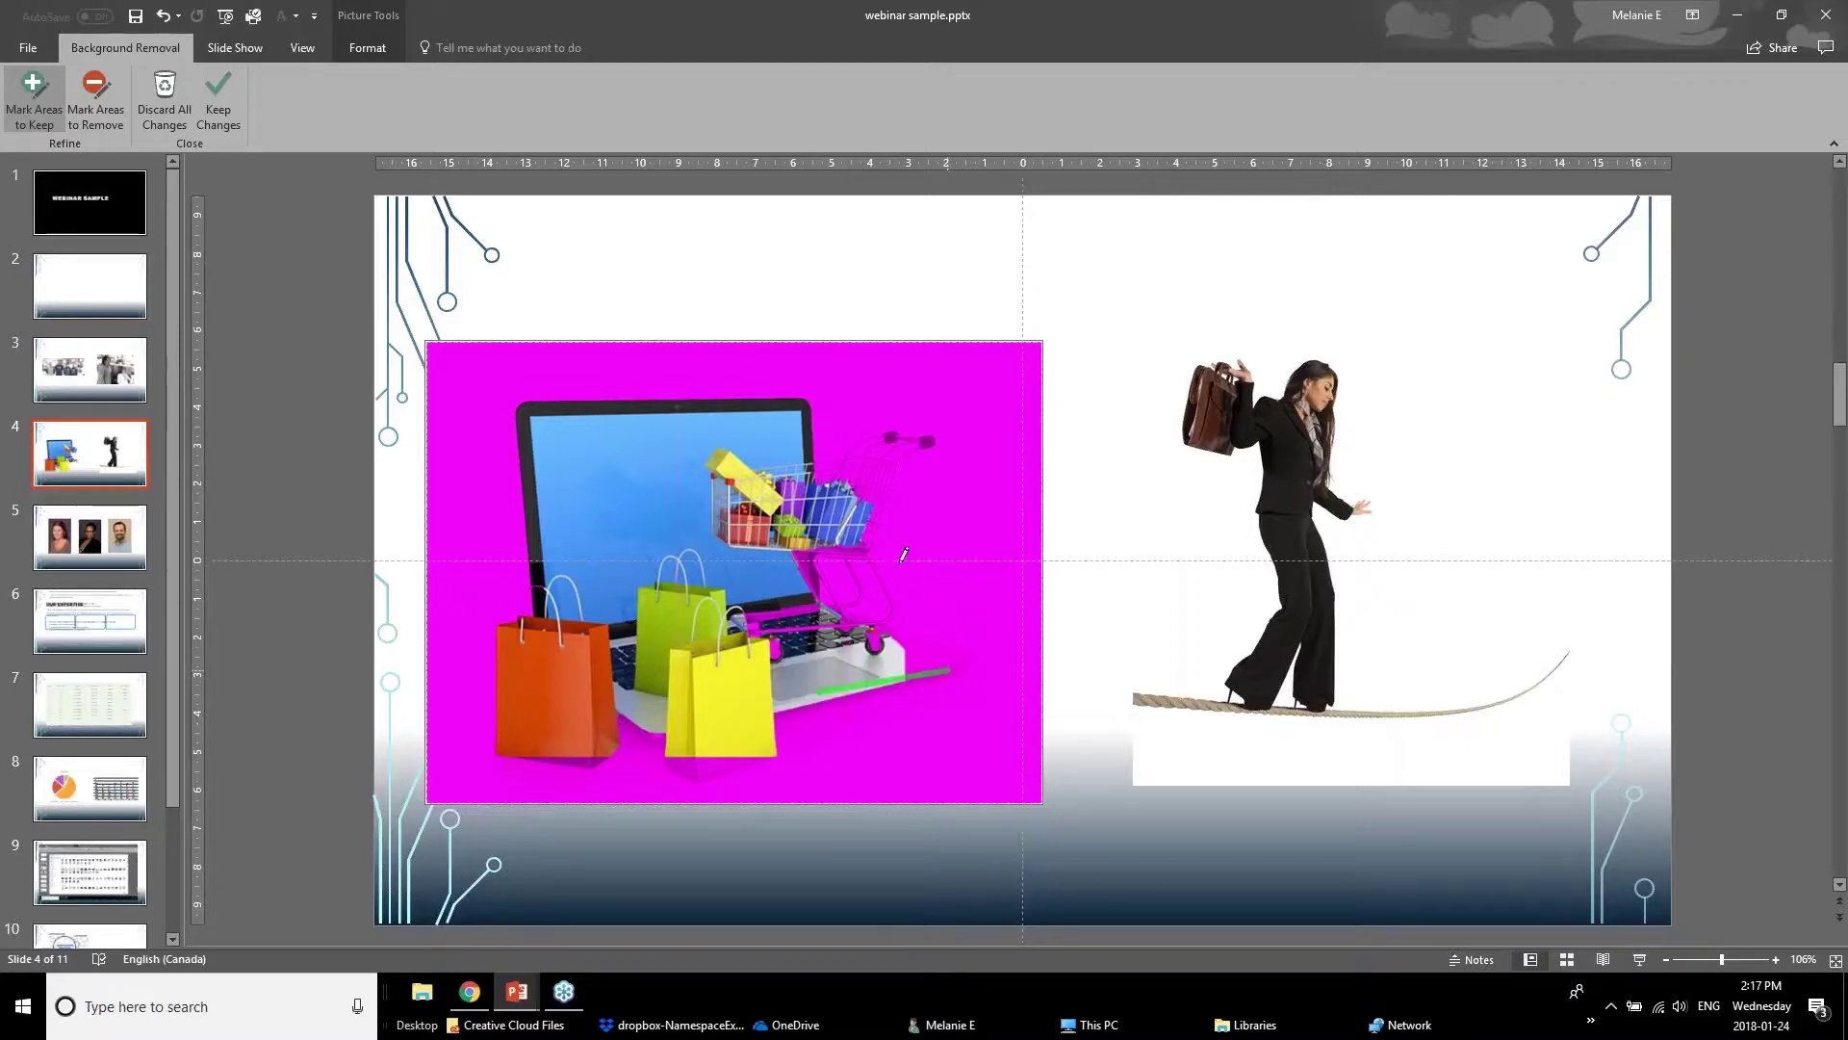
pyautogui.moveTo(890, 469); pyautogui.dragTo(861, 582)
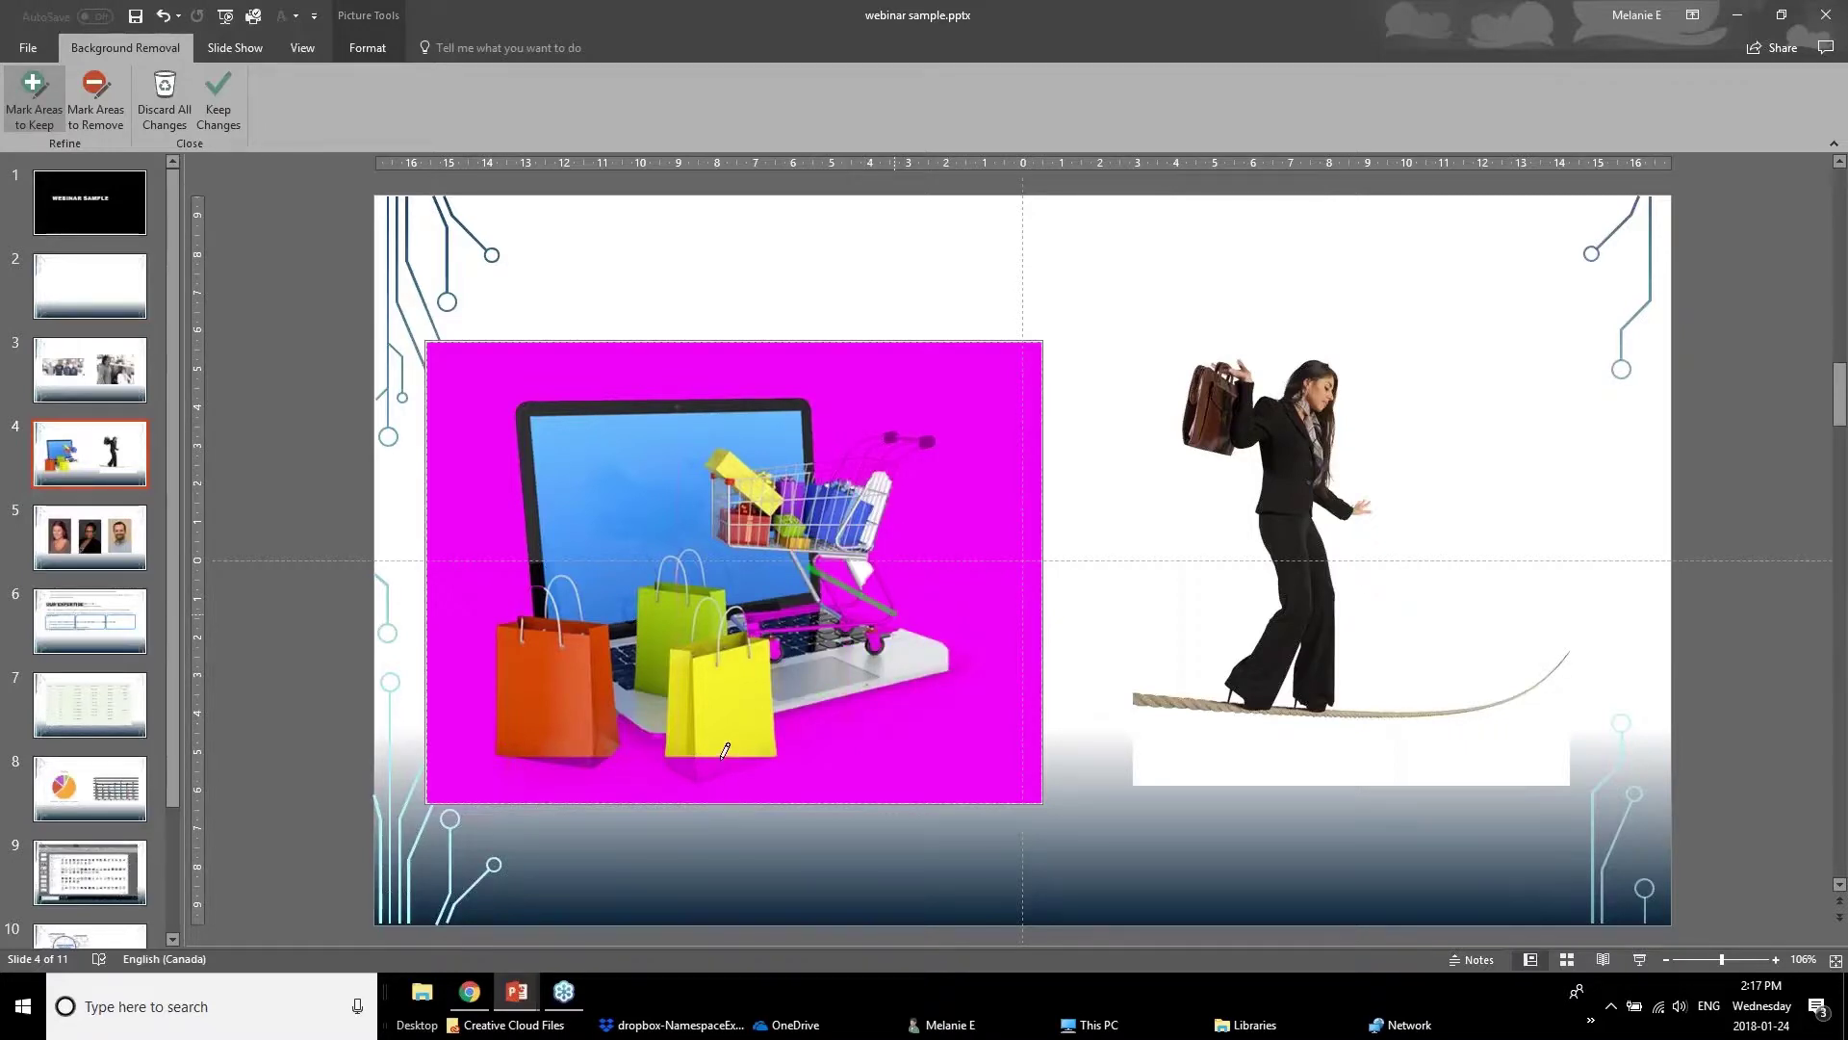
pyautogui.moveTo(721, 762); pyautogui.dragTo(684, 767)
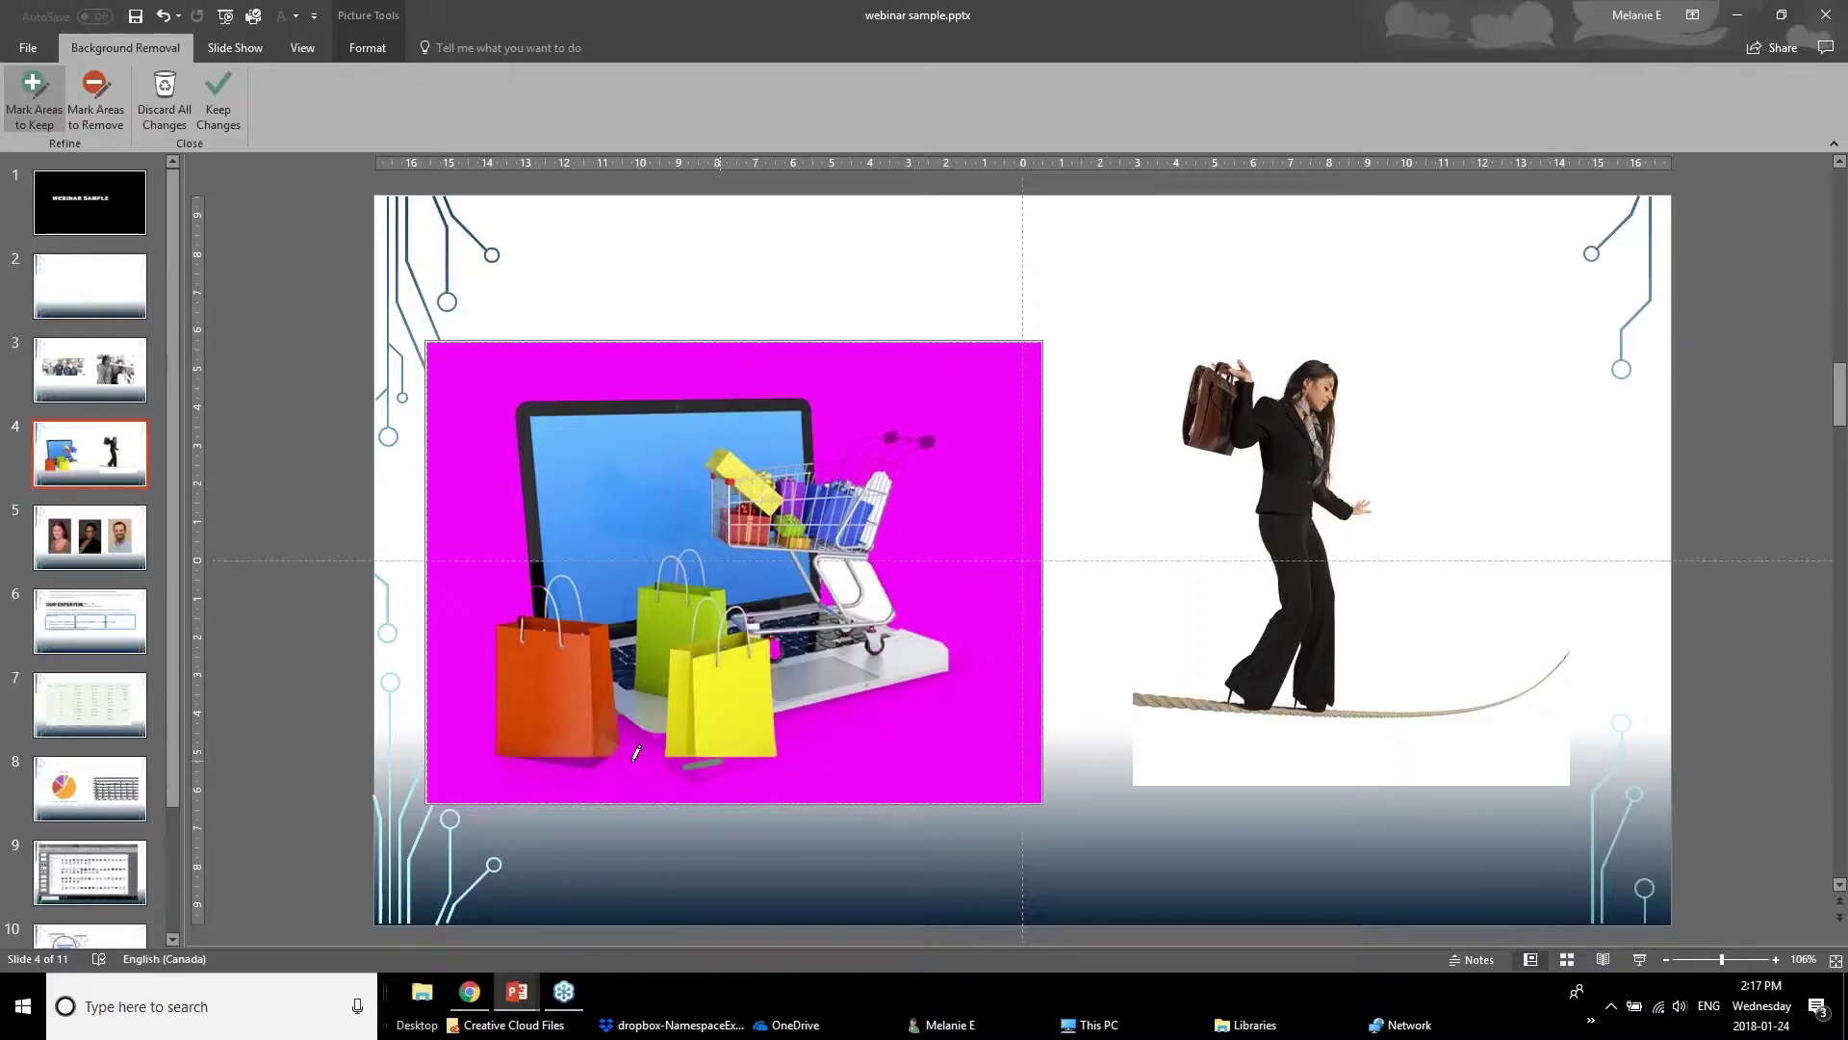
pyautogui.moveTo(665, 752); pyautogui.dragTo(623, 723)
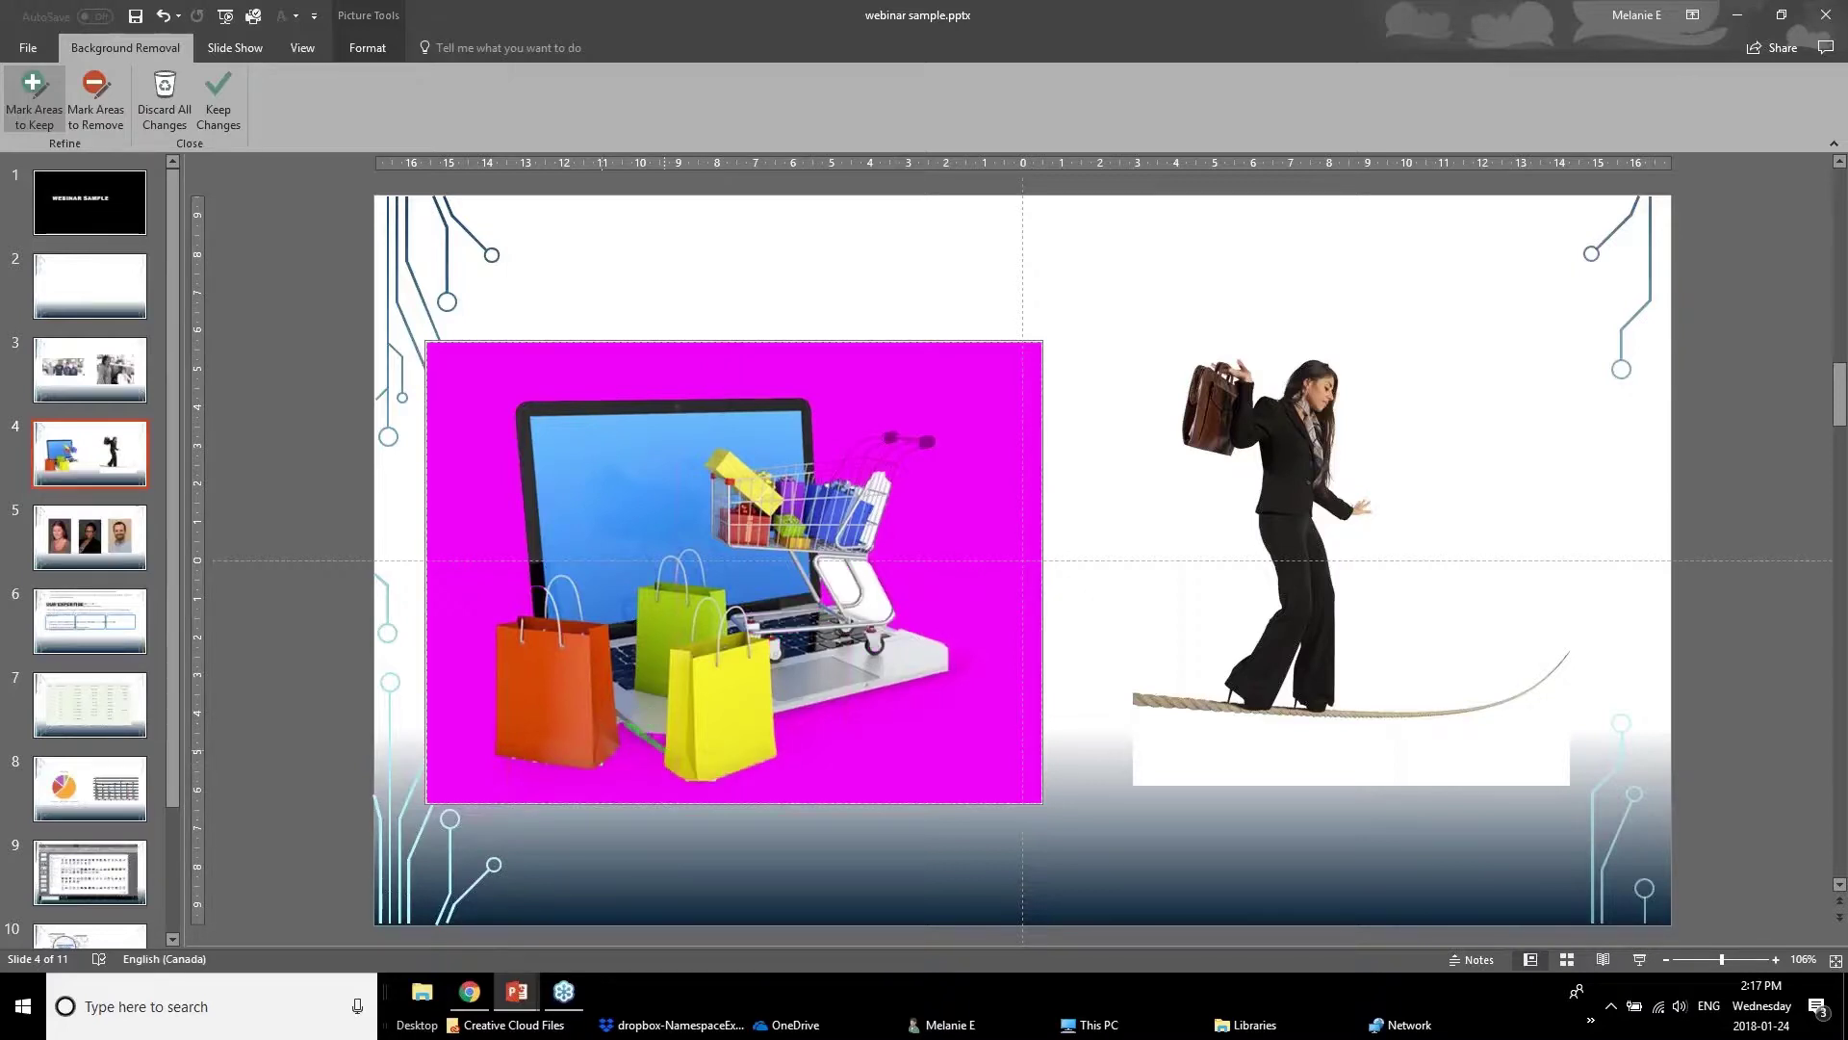
# Step: Mark the laptop's remaining front and side edges to keep, apply the background removal, and move the picture slightly up
pyautogui.moveTo(820, 717); pyautogui.dragTo(956, 677)
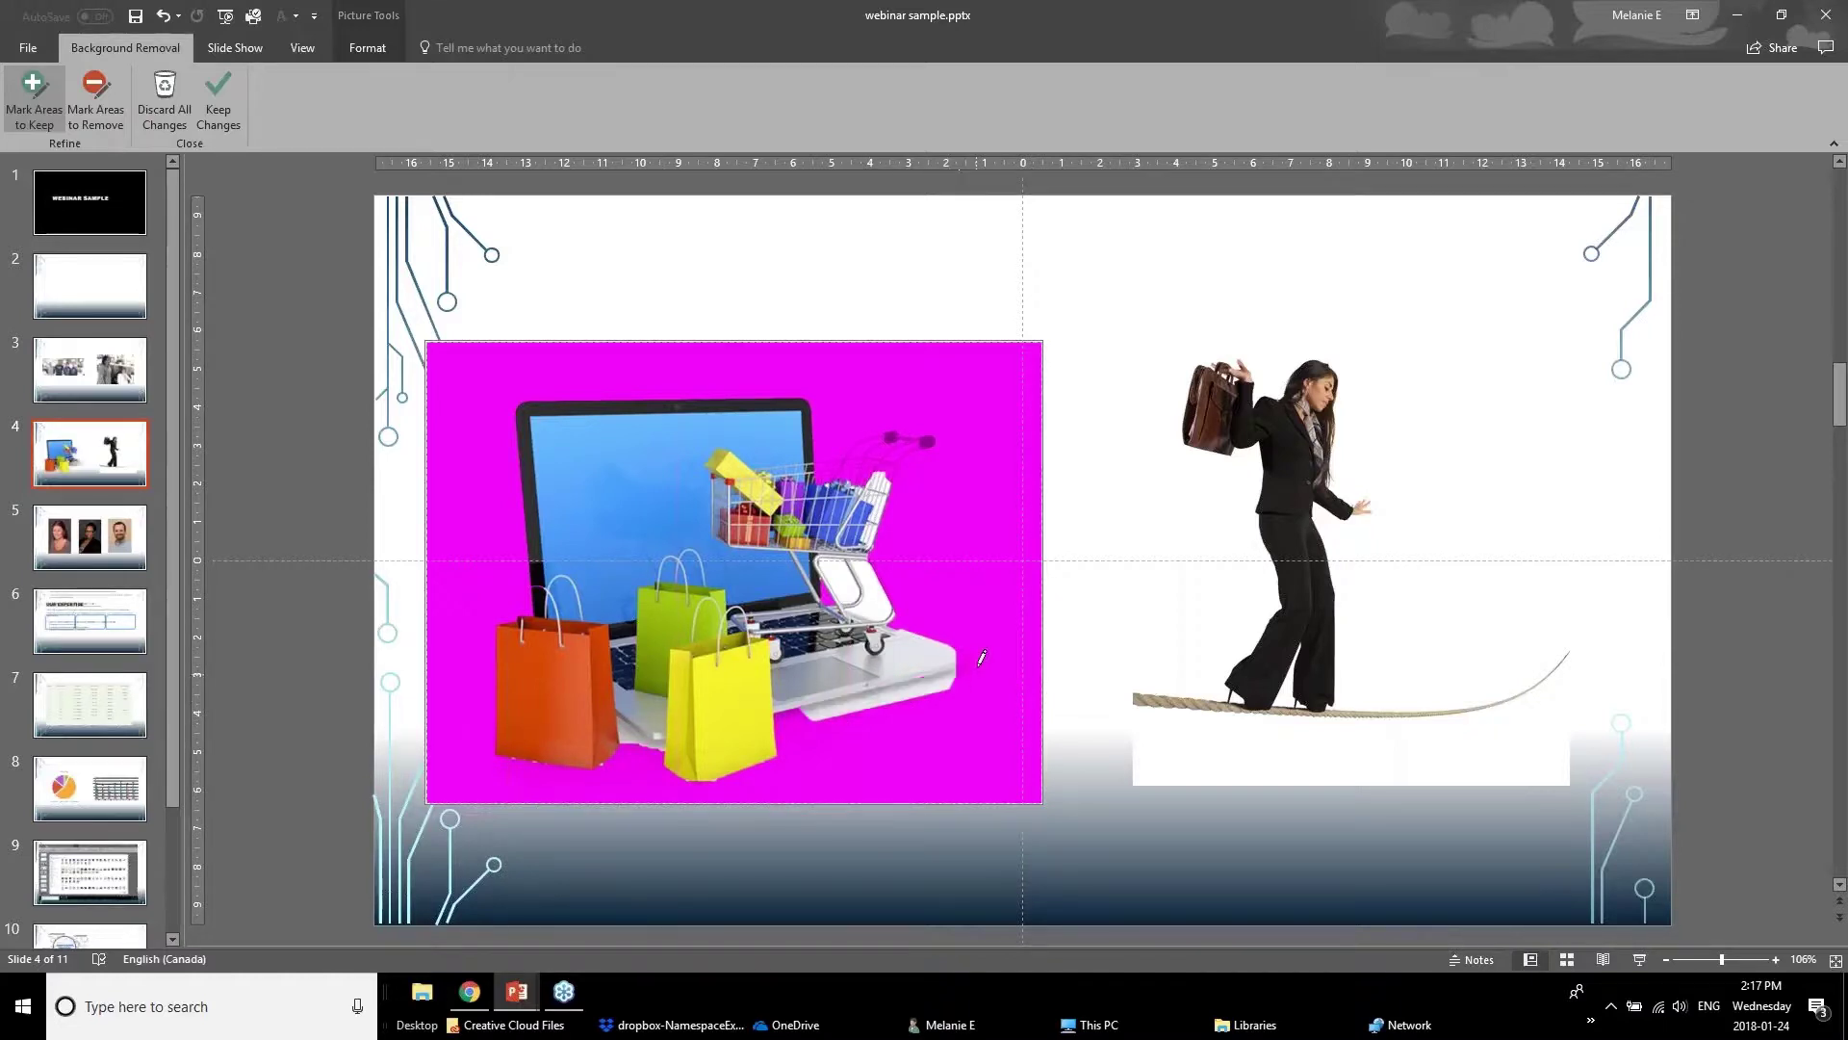
pyautogui.moveTo(967, 656); pyautogui.dragTo(979, 677)
pyautogui.moveTo(900, 614); pyautogui.dragTo(924, 633)
pyautogui.moveTo(783, 720); pyautogui.dragTo(813, 719)
pyautogui.click(222, 114)
pyautogui.moveTo(756, 712); pyautogui.dragTo(689, 580)
# Step: Remove the background of the tightrope walker picture, marking both ends of the rope as areas to keep
pyautogui.click(1145, 346)
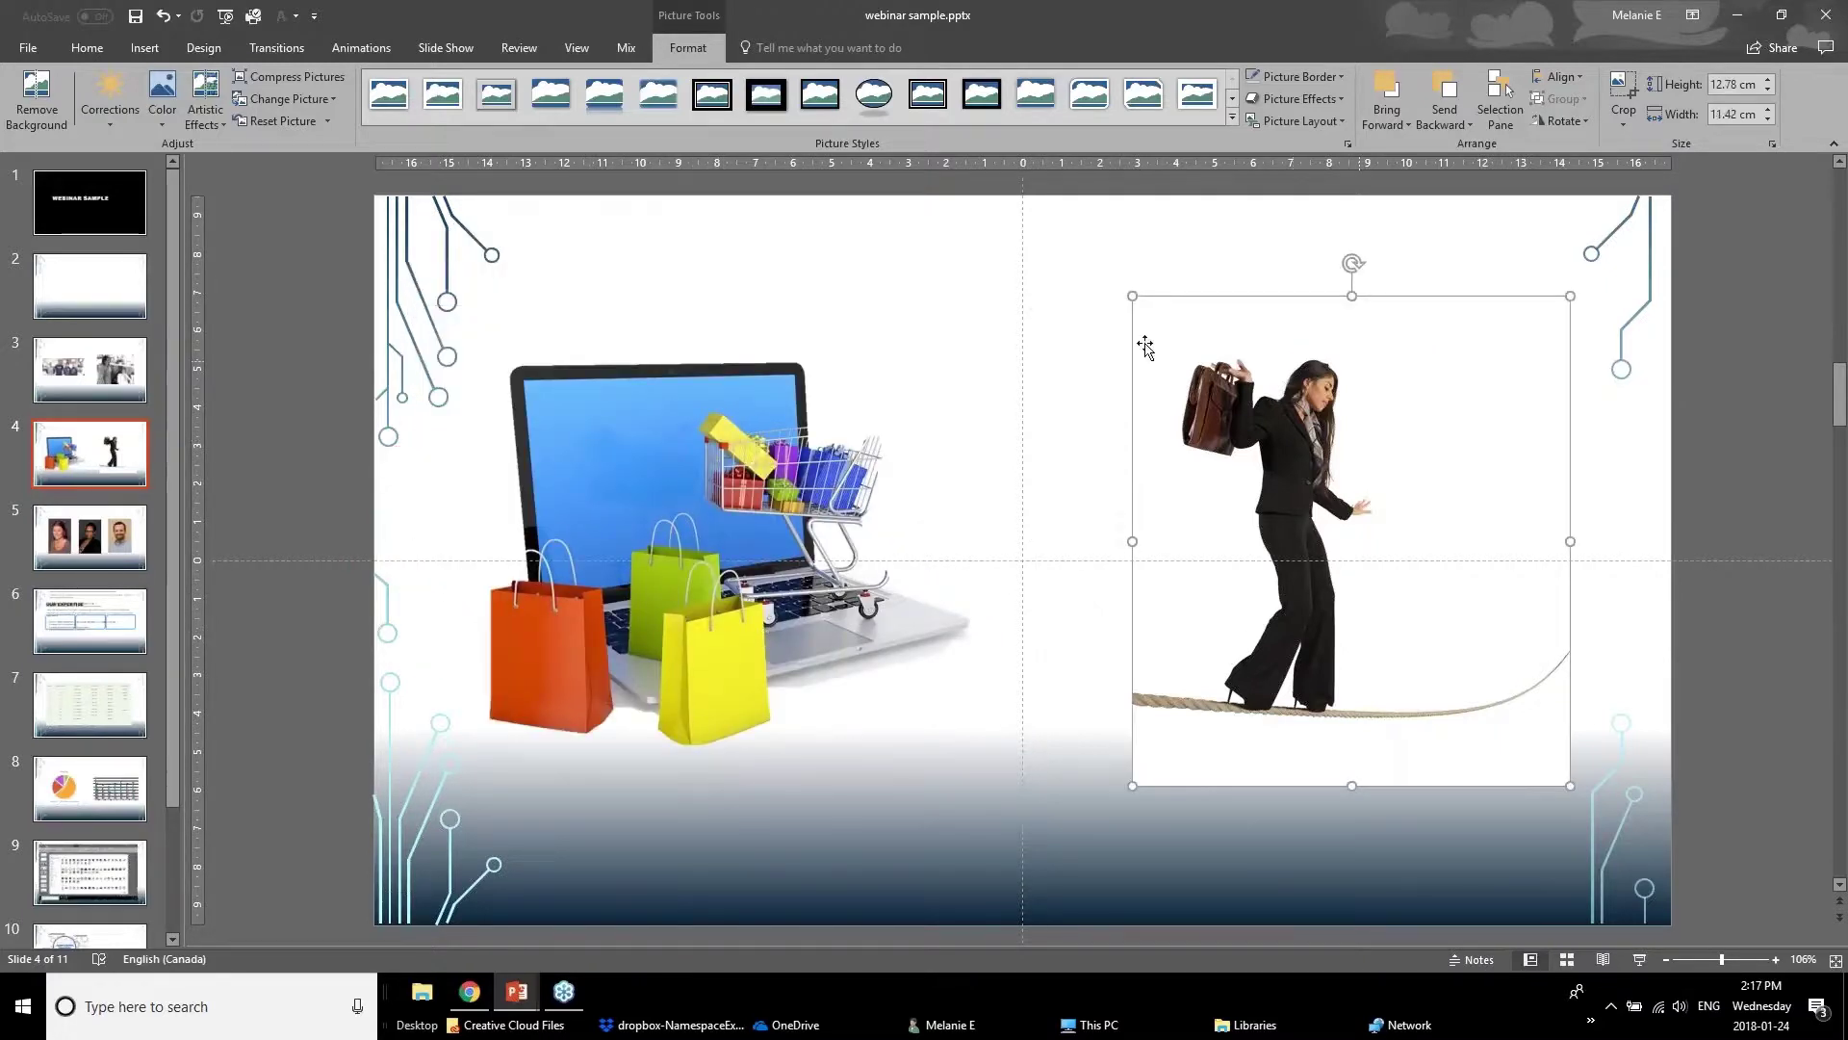
pyautogui.click(37, 104)
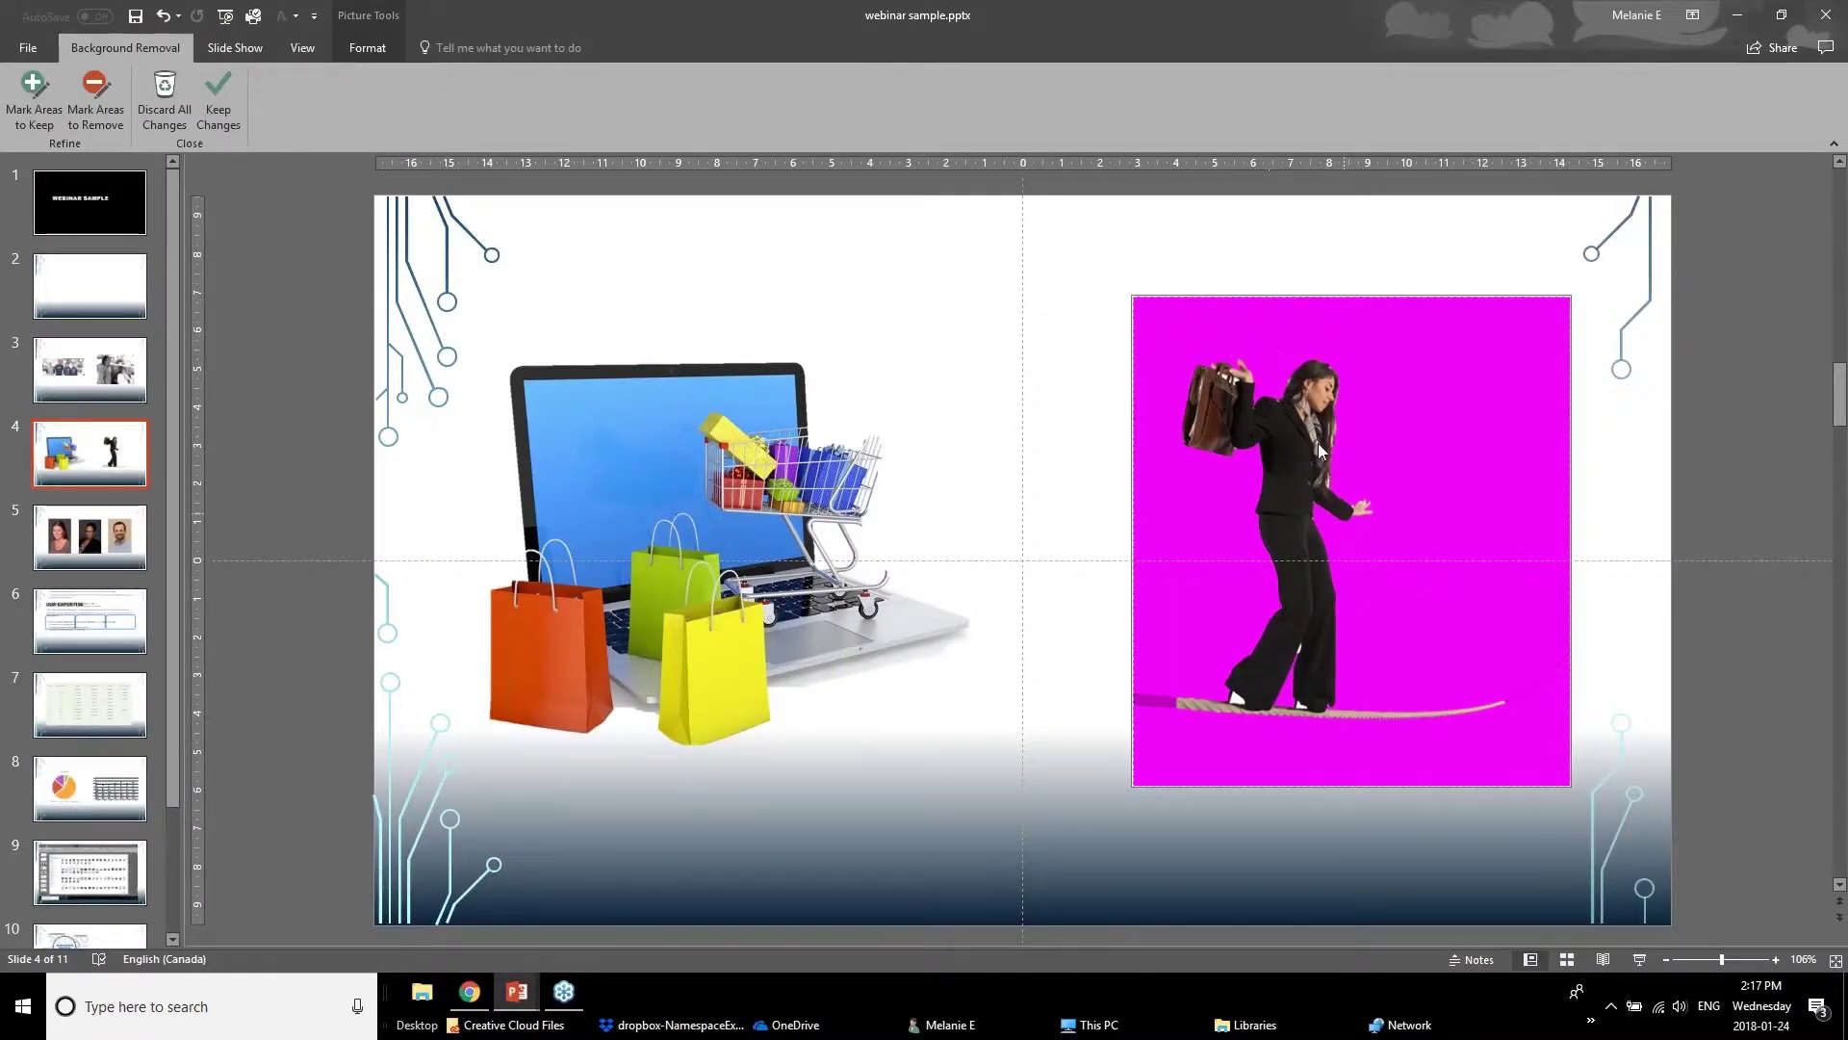
pyautogui.click(17, 106)
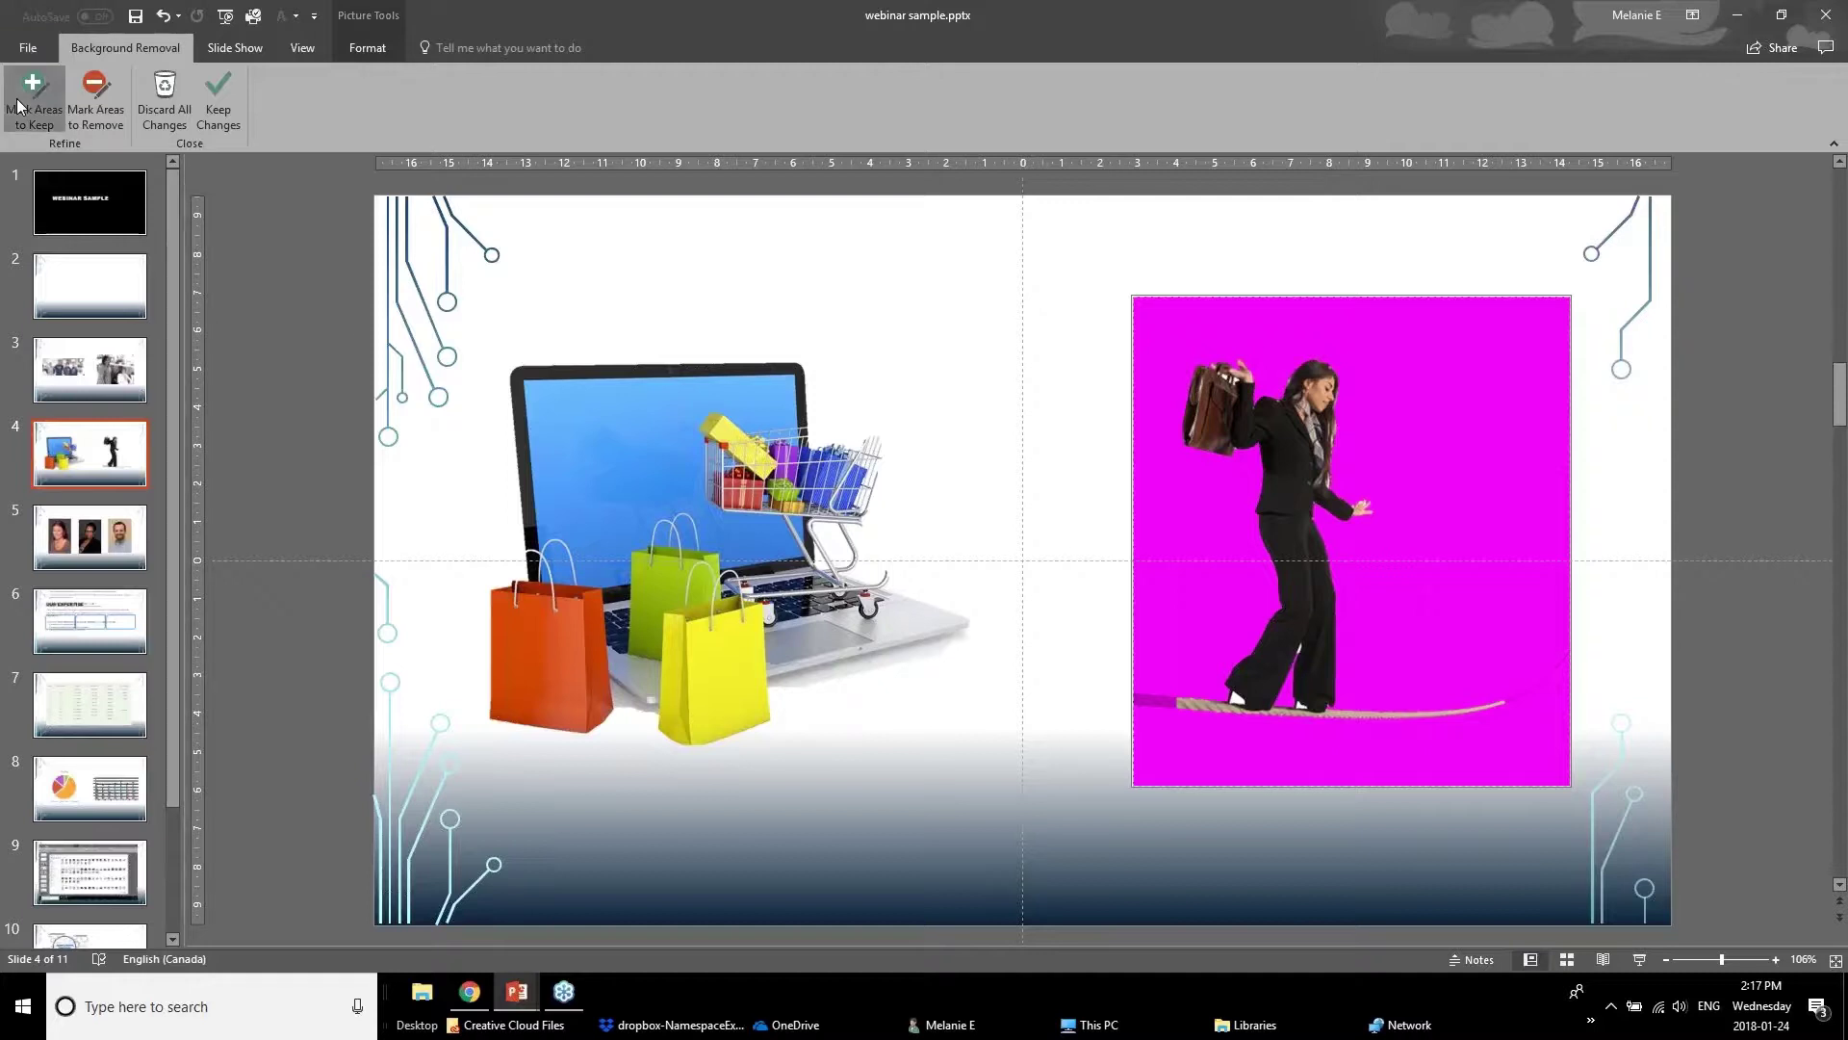
pyautogui.moveTo(1158, 702); pyautogui.dragTo(1201, 708)
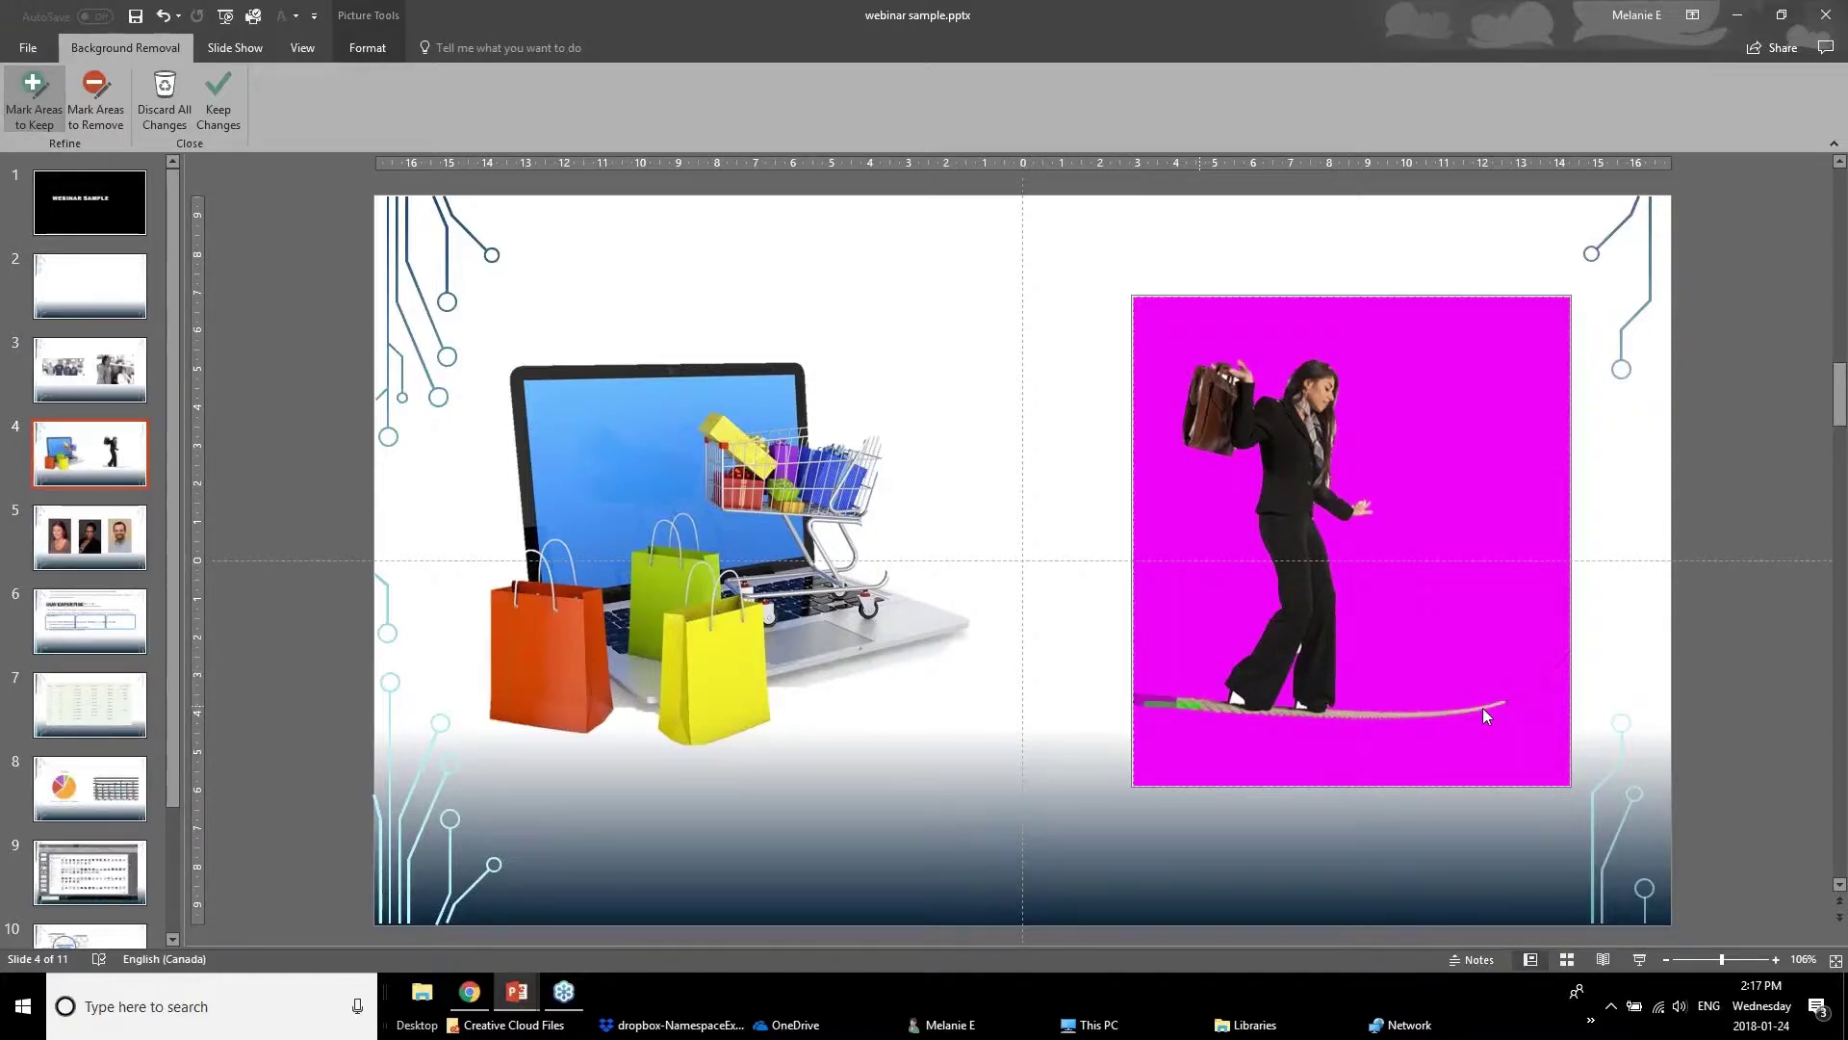
pyautogui.moveTo(1516, 692); pyautogui.dragTo(1534, 685)
pyautogui.click(206, 96)
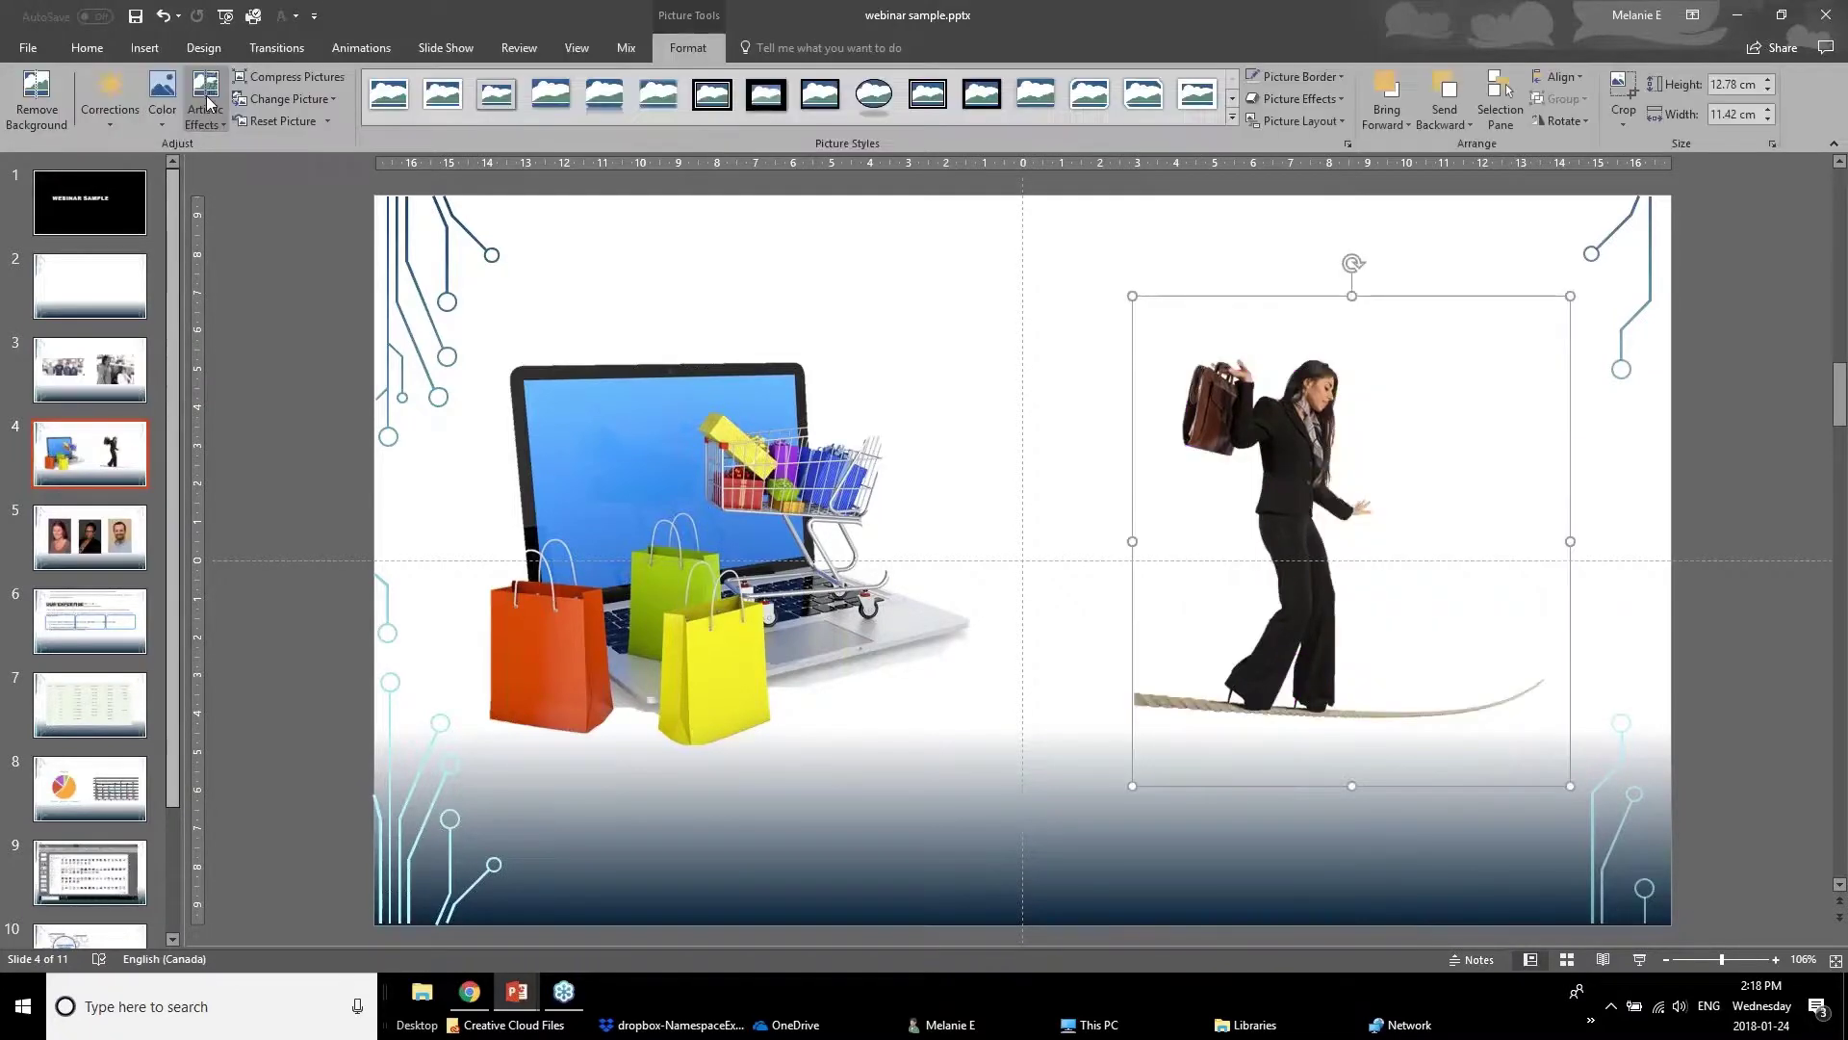
# Step: Bring the tightrope walker picture in front of the laptop picture and reposition it slightly up and left of its original place
pyautogui.moveTo(1326, 585); pyautogui.dragTo(1239, 463)
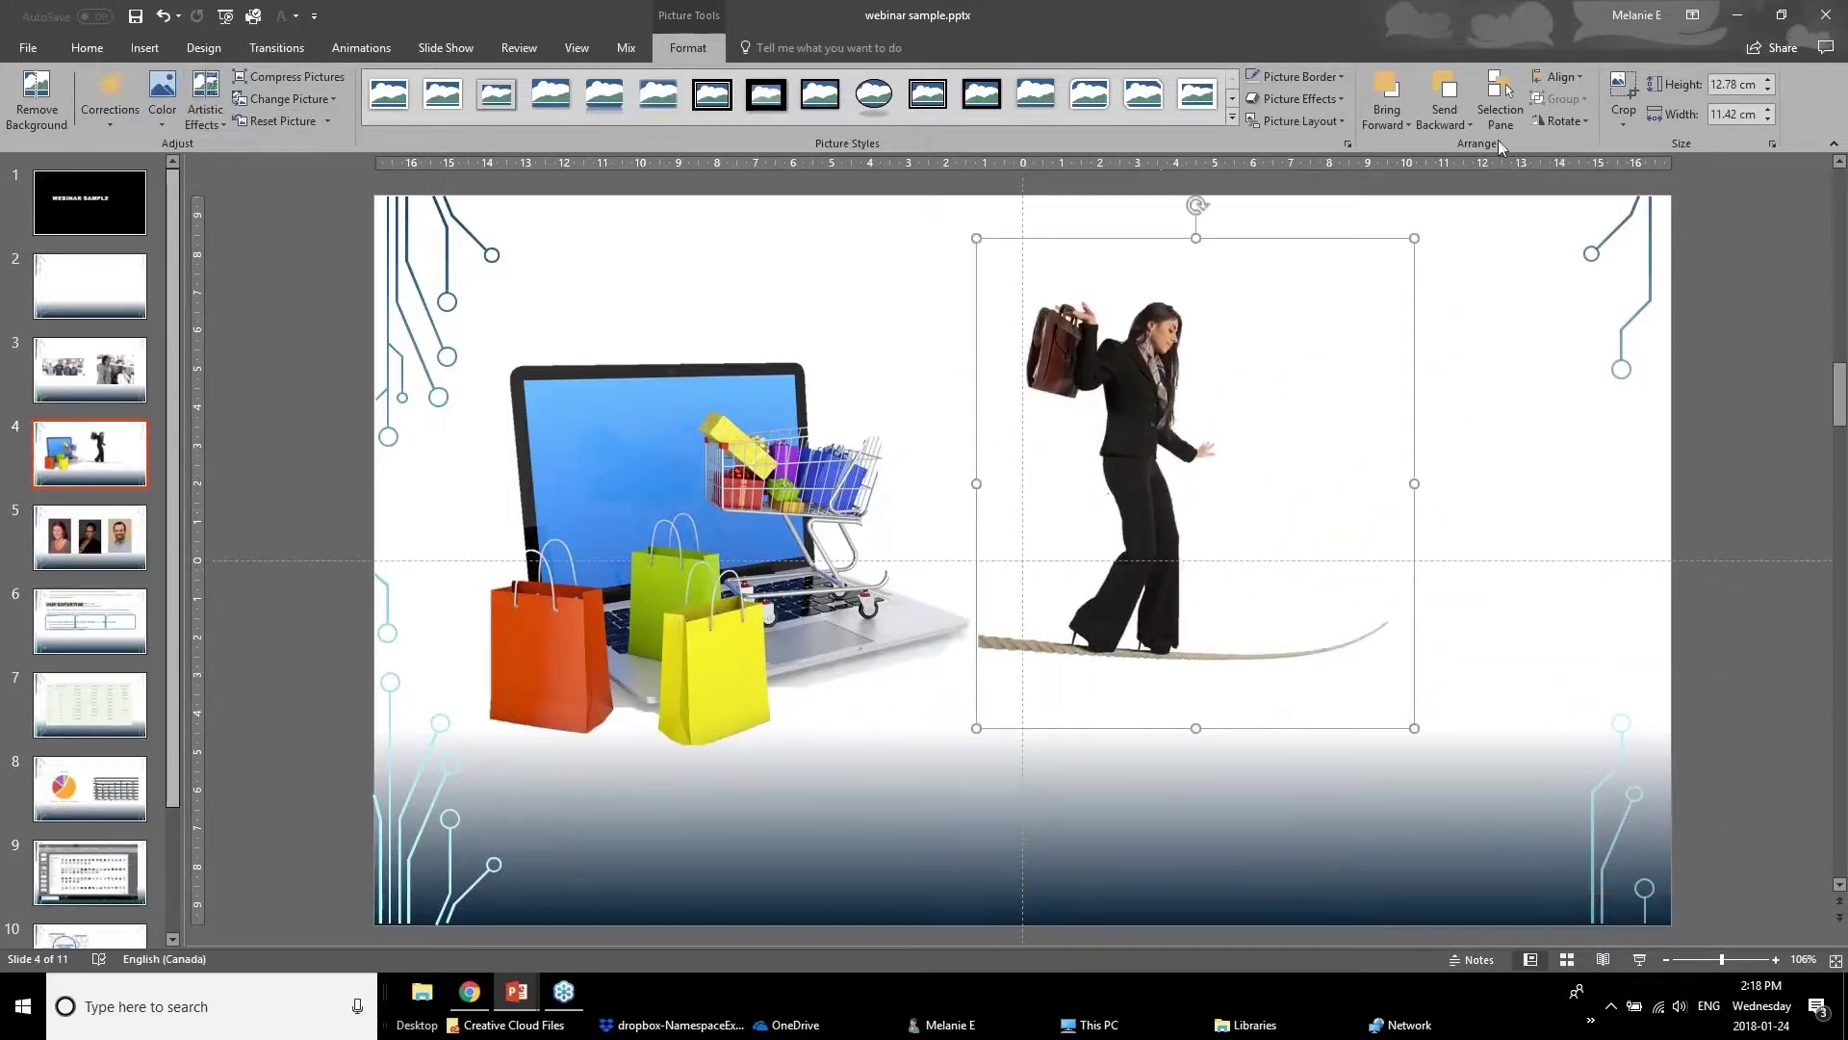
pyautogui.click(1372, 121)
pyautogui.click(1422, 168)
pyautogui.moveTo(1166, 515); pyautogui.dragTo(1290, 520)
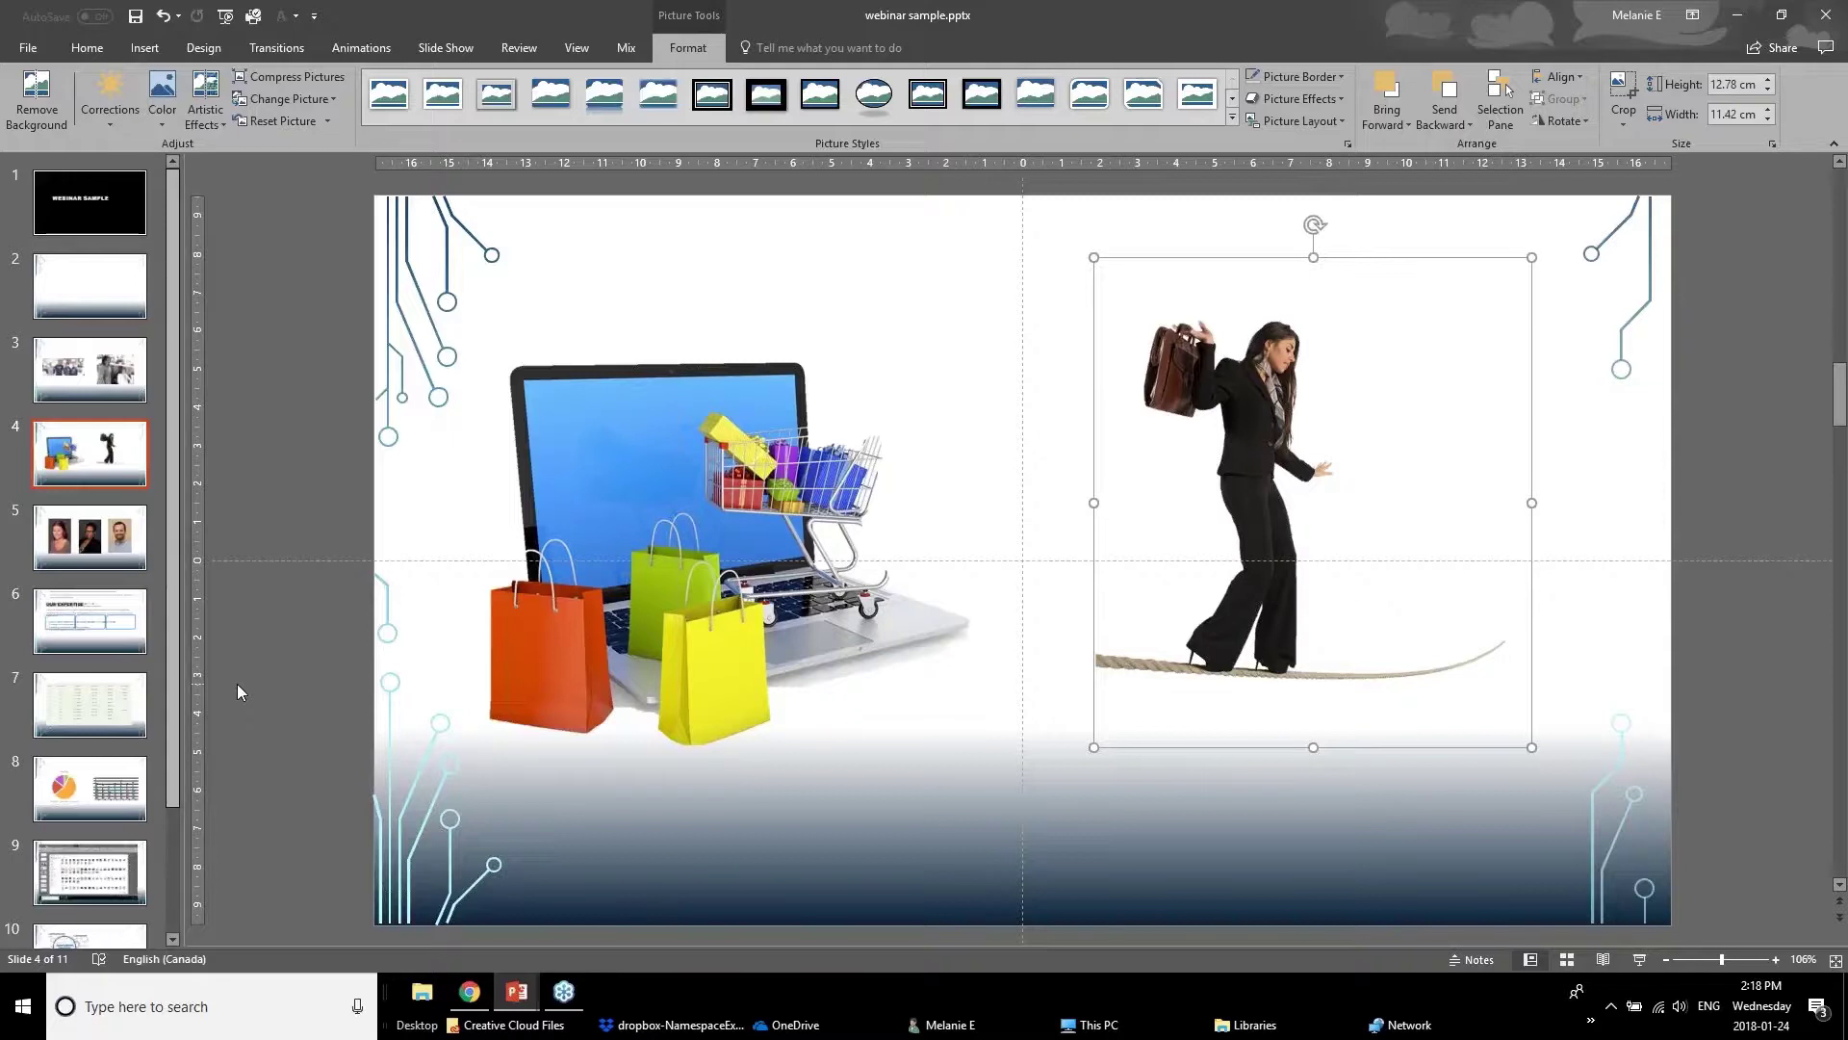
# Step: On slide 5, crop the first portrait, the woman in the brown top, to an oval shape
pyautogui.click(69, 547)
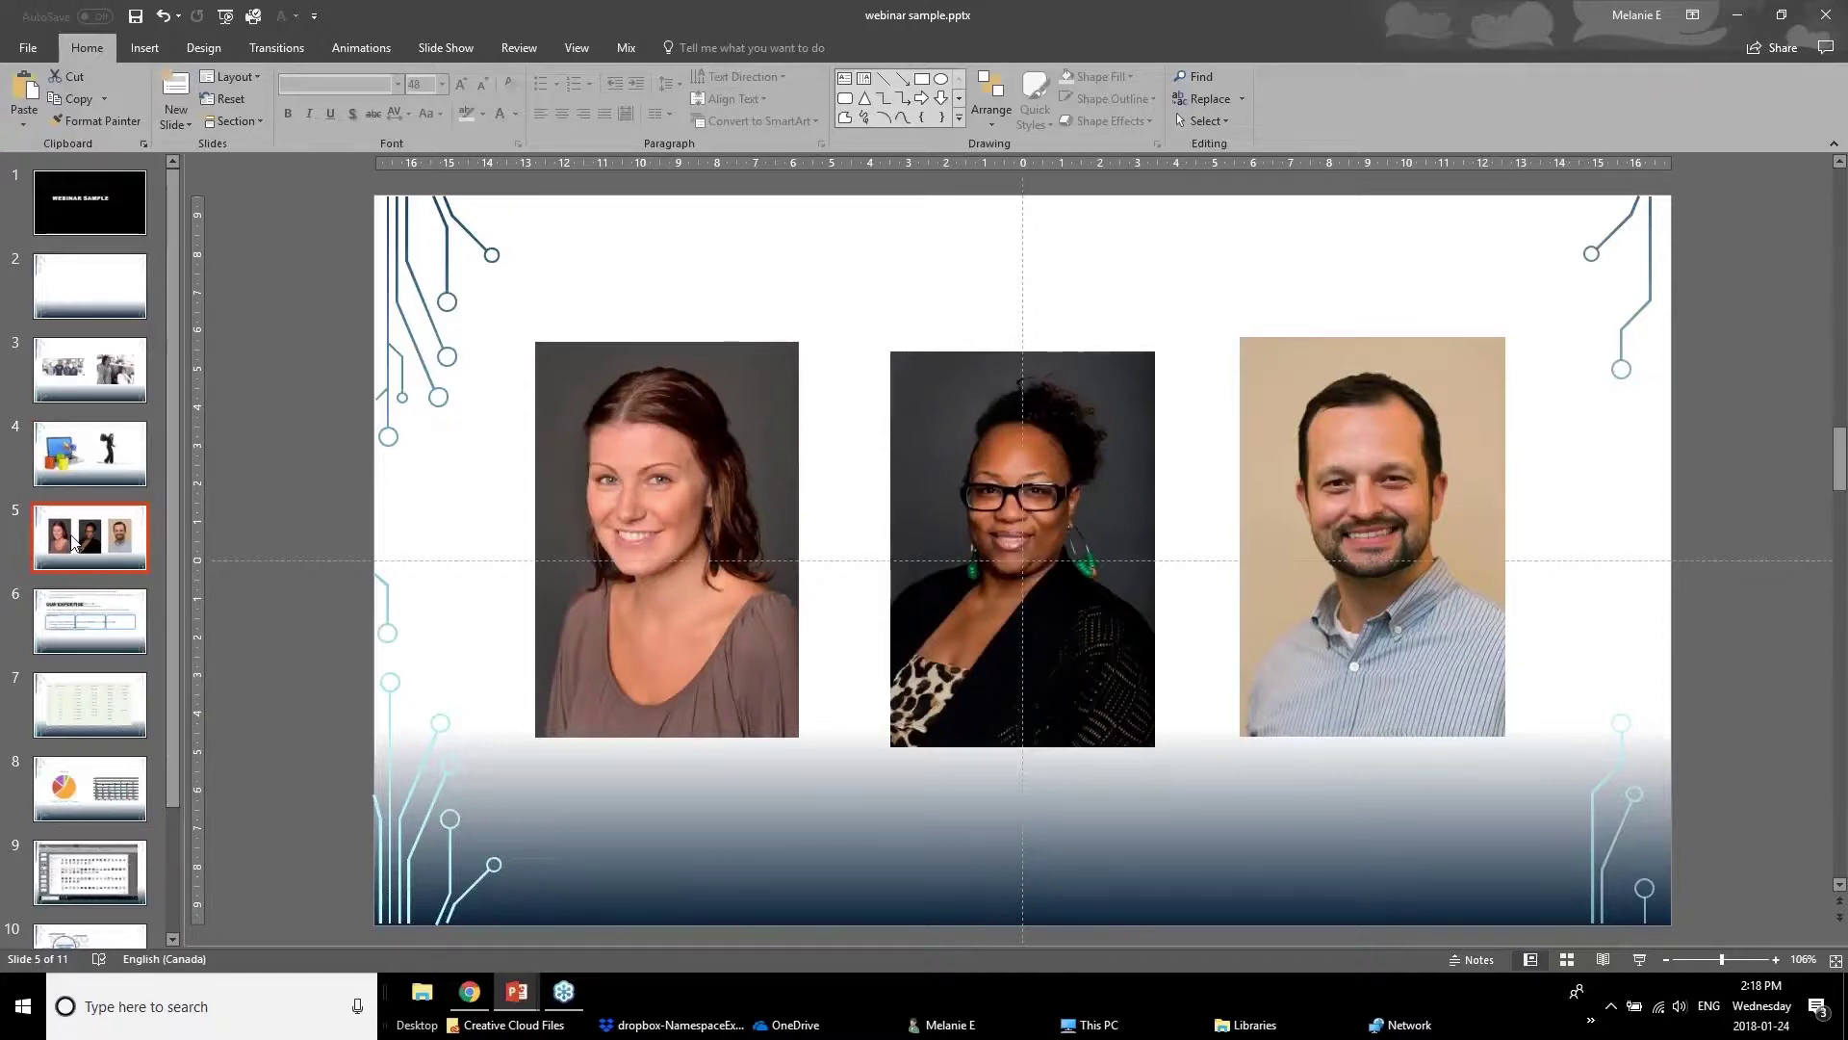
pyautogui.click(546, 574)
pyautogui.press('Tab')
pyautogui.press('Tab')
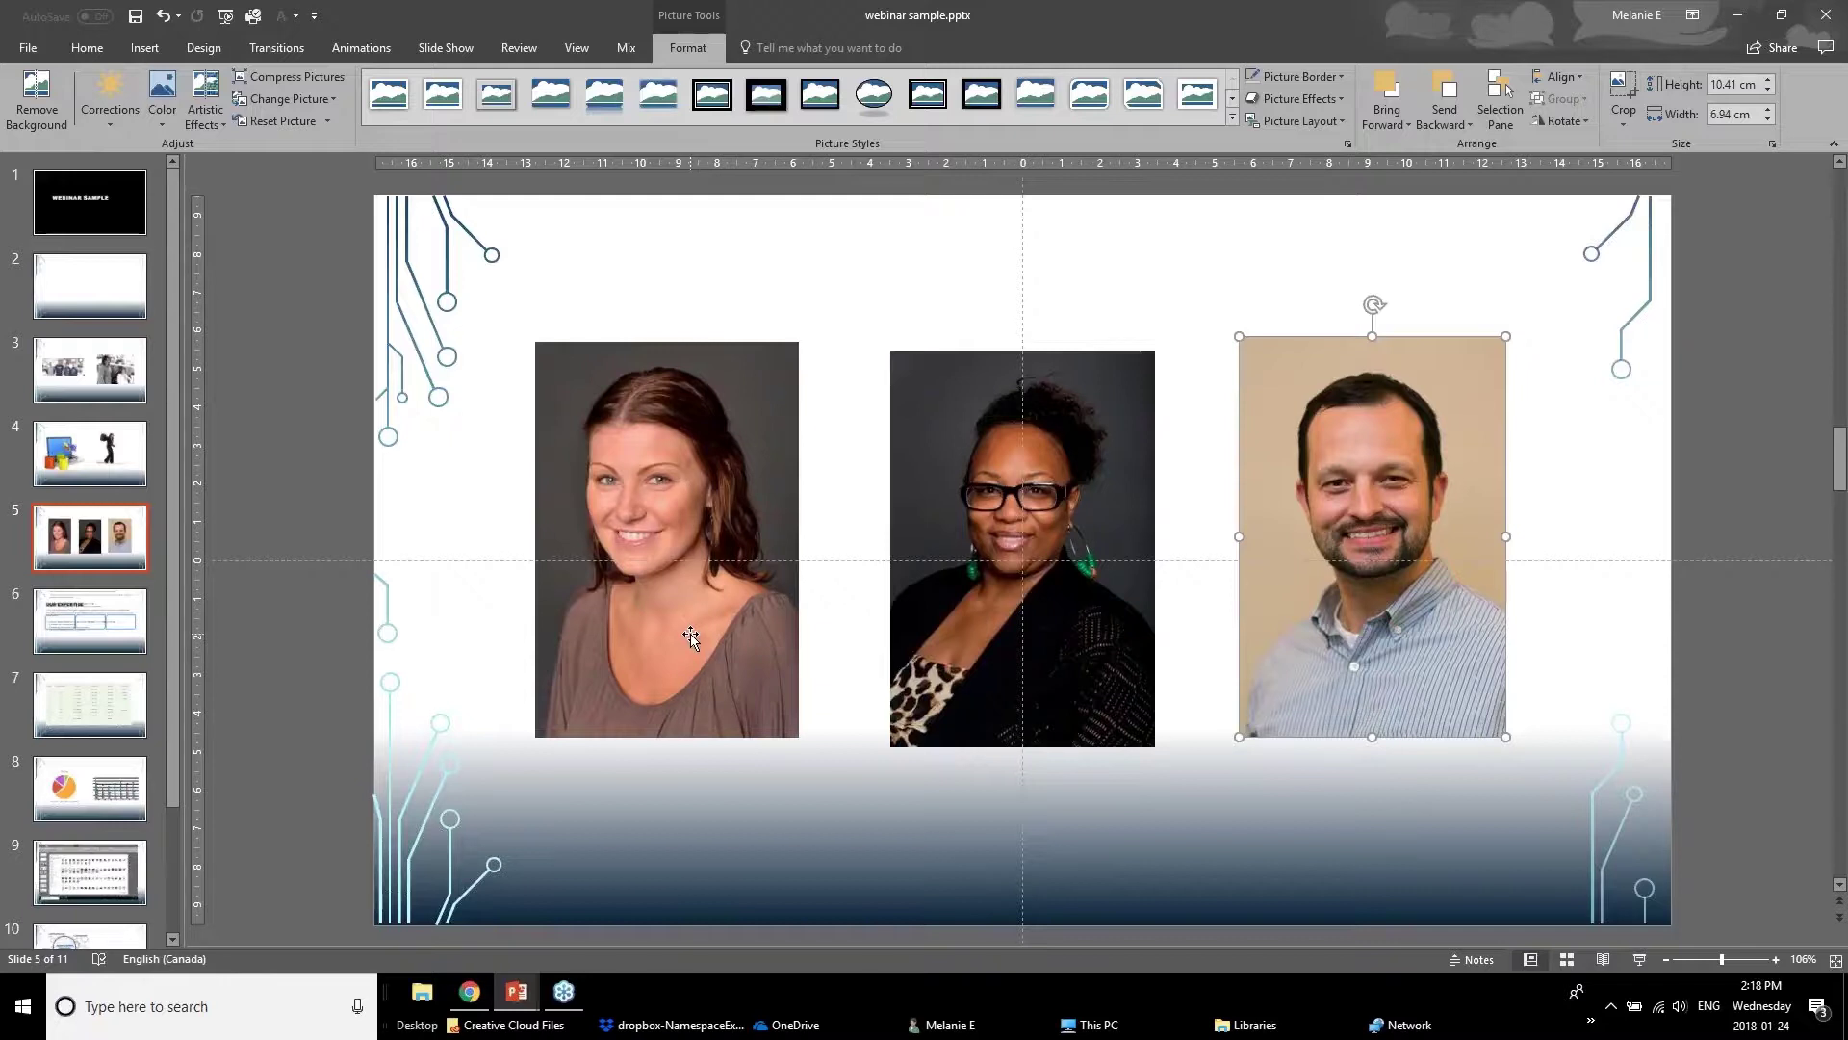
pyautogui.press('Tab')
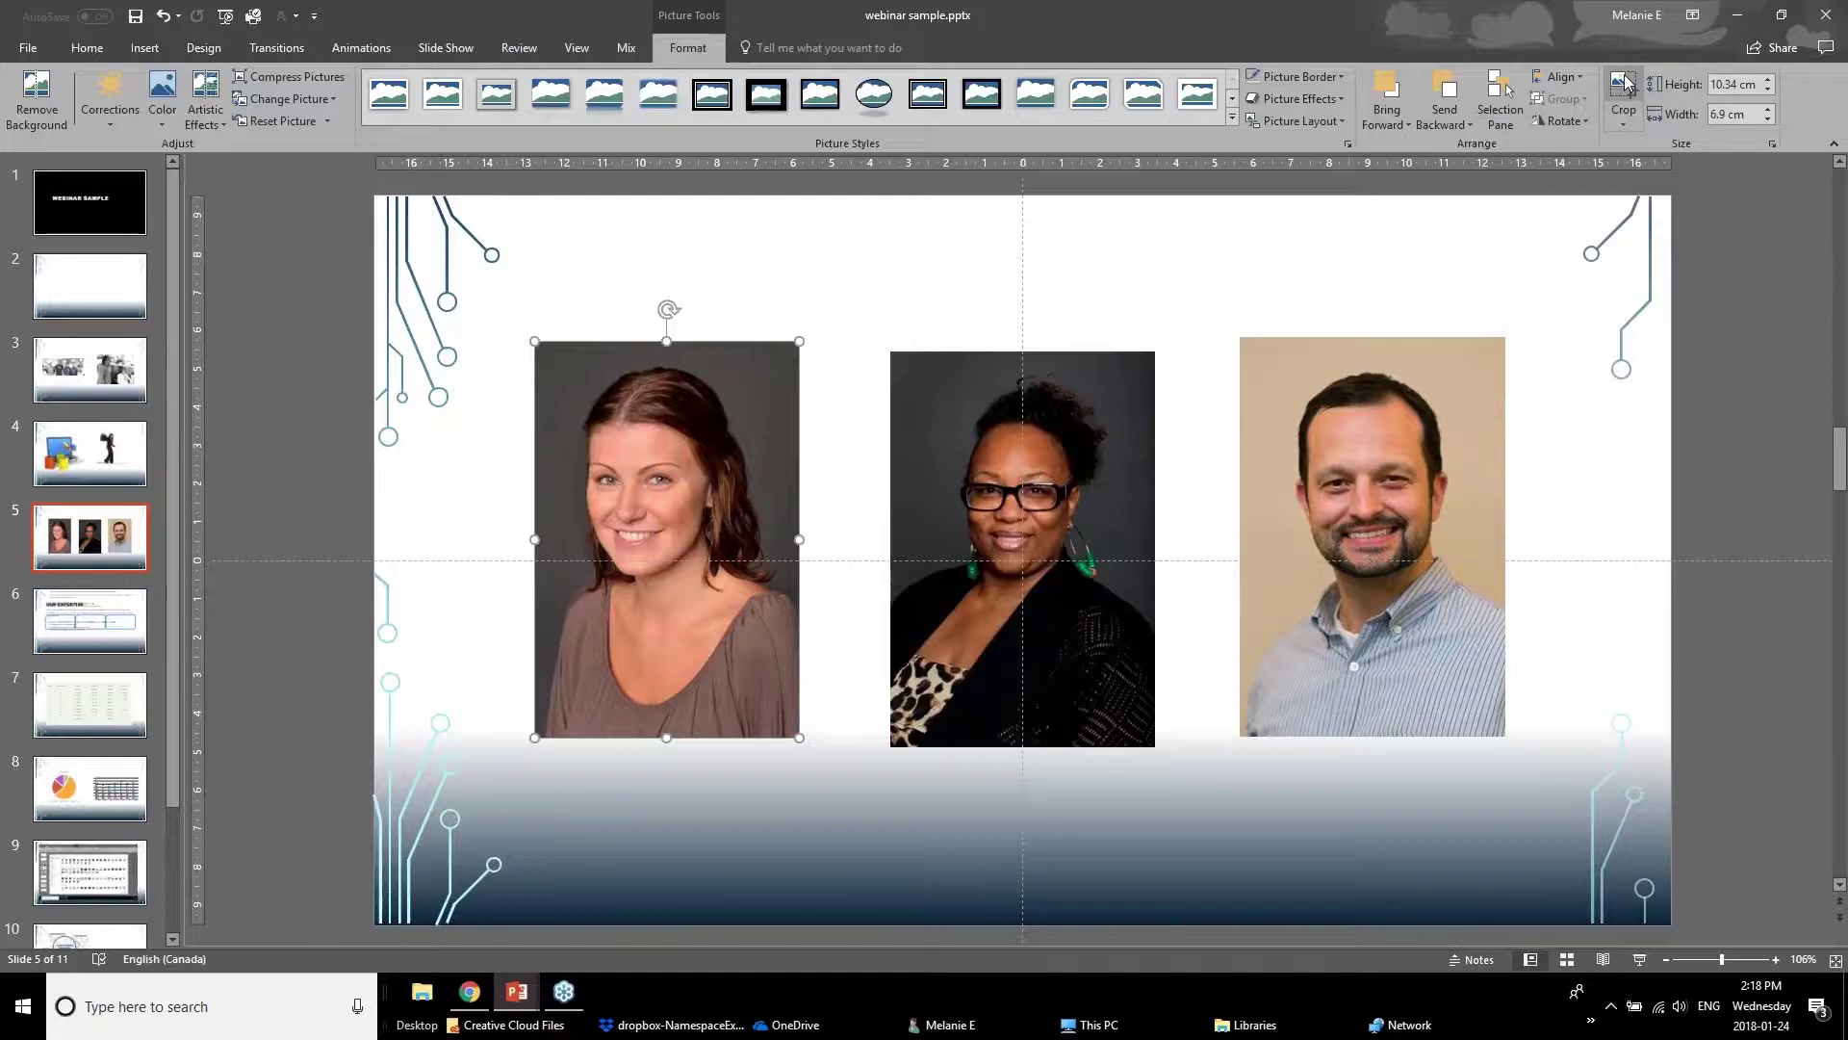
pyautogui.click(1627, 128)
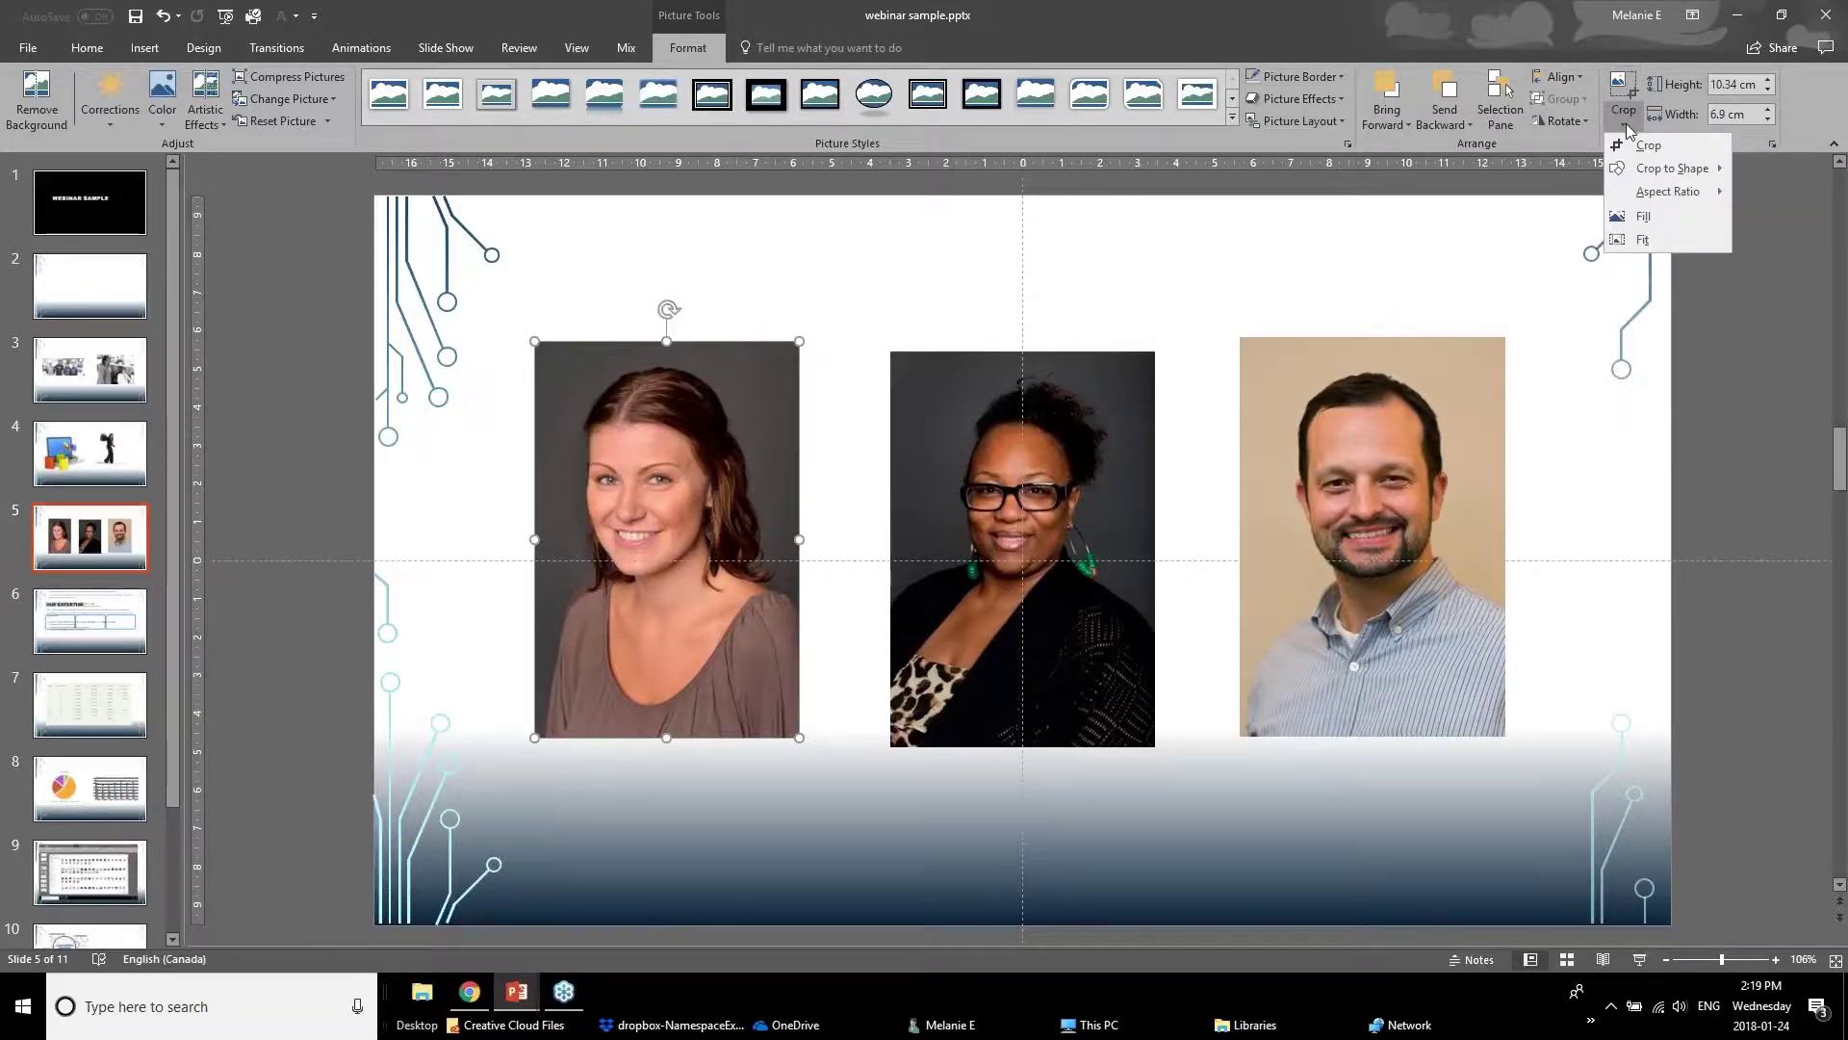
pyautogui.moveTo(1639, 171)
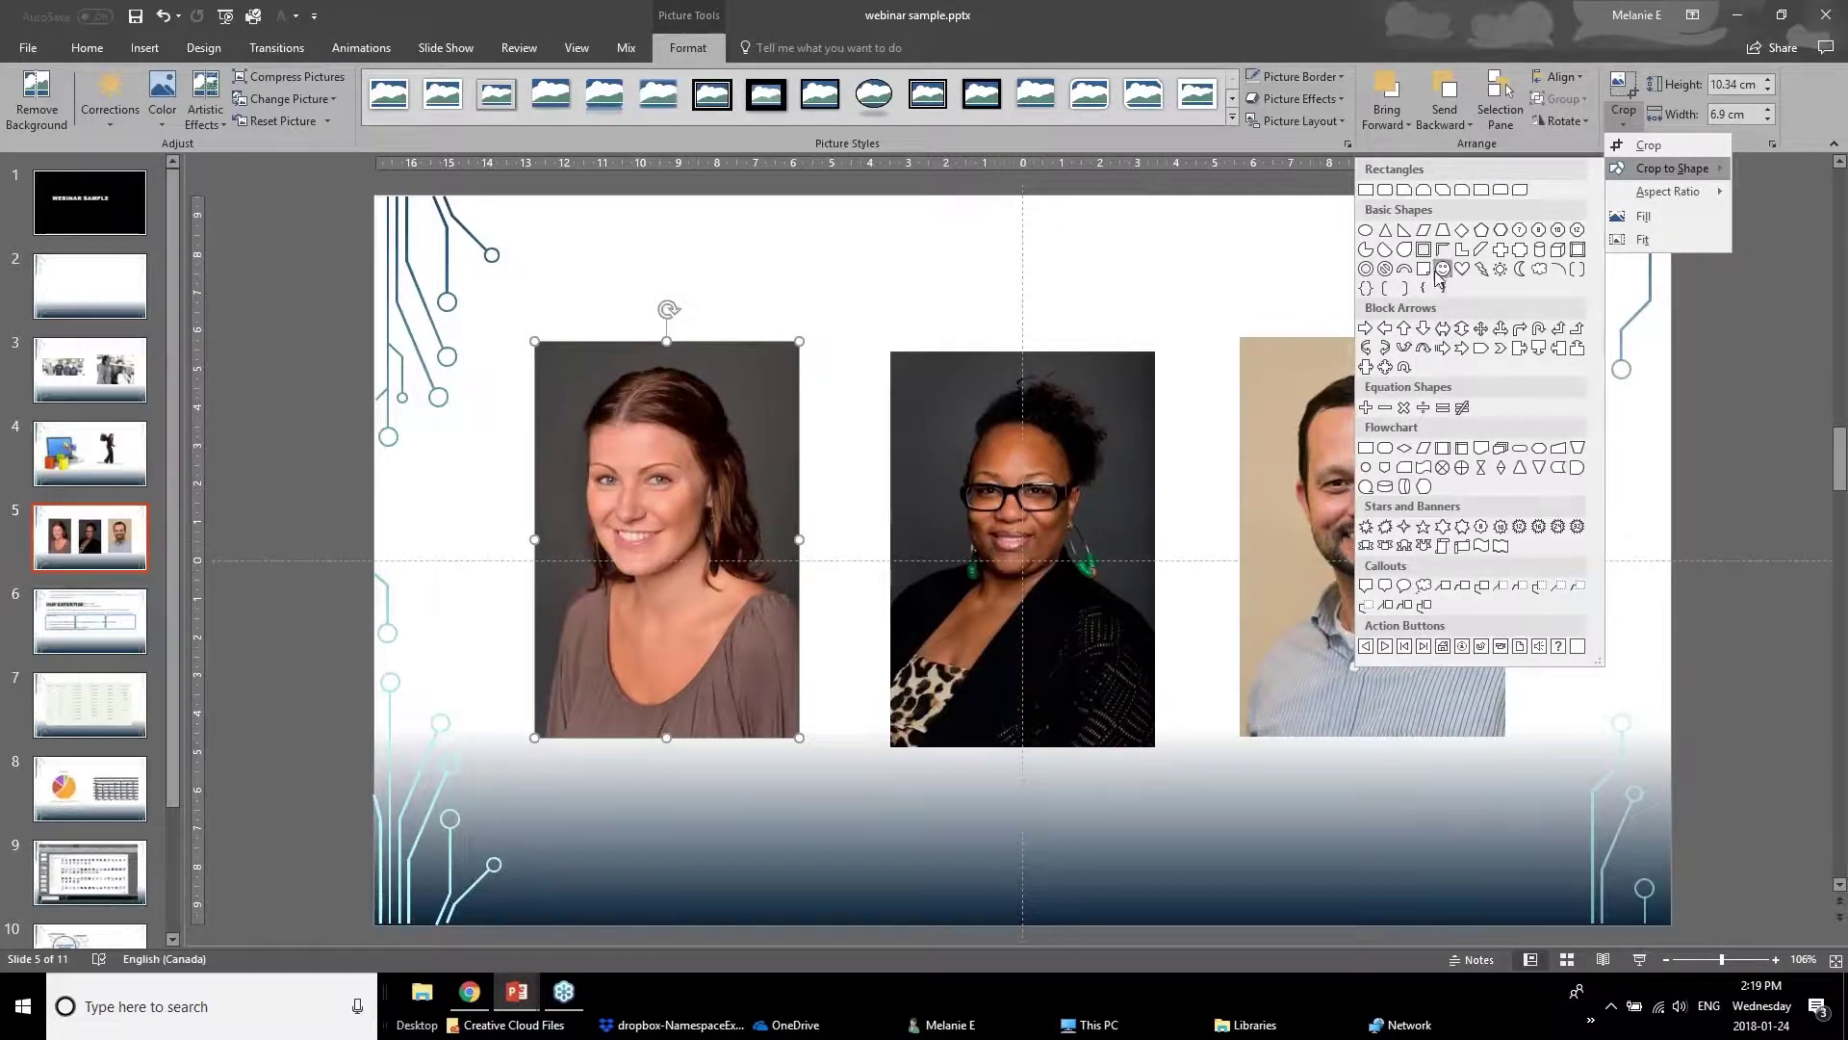
pyautogui.click(1370, 233)
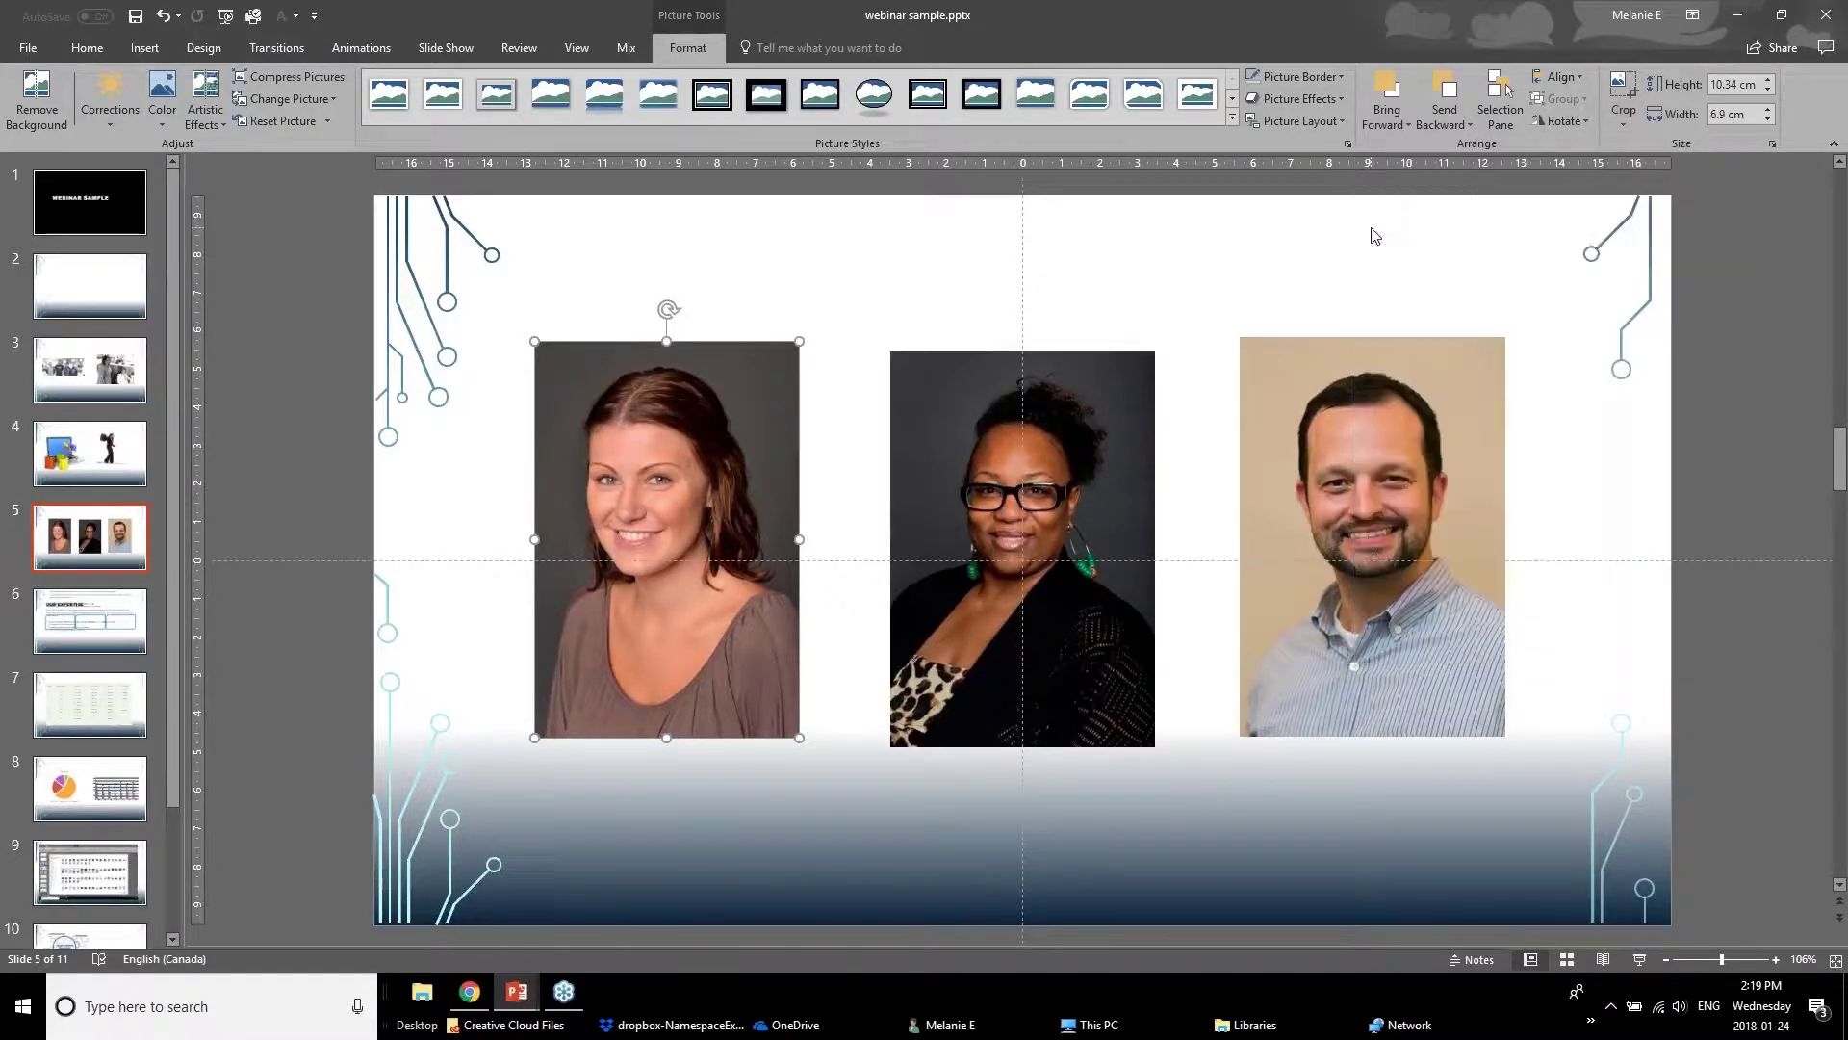
# Step: Tighten the oval crop around the woman's face to about 6.11 by 5.48 cm and move the portrait slightly down
pyautogui.click(1625, 86)
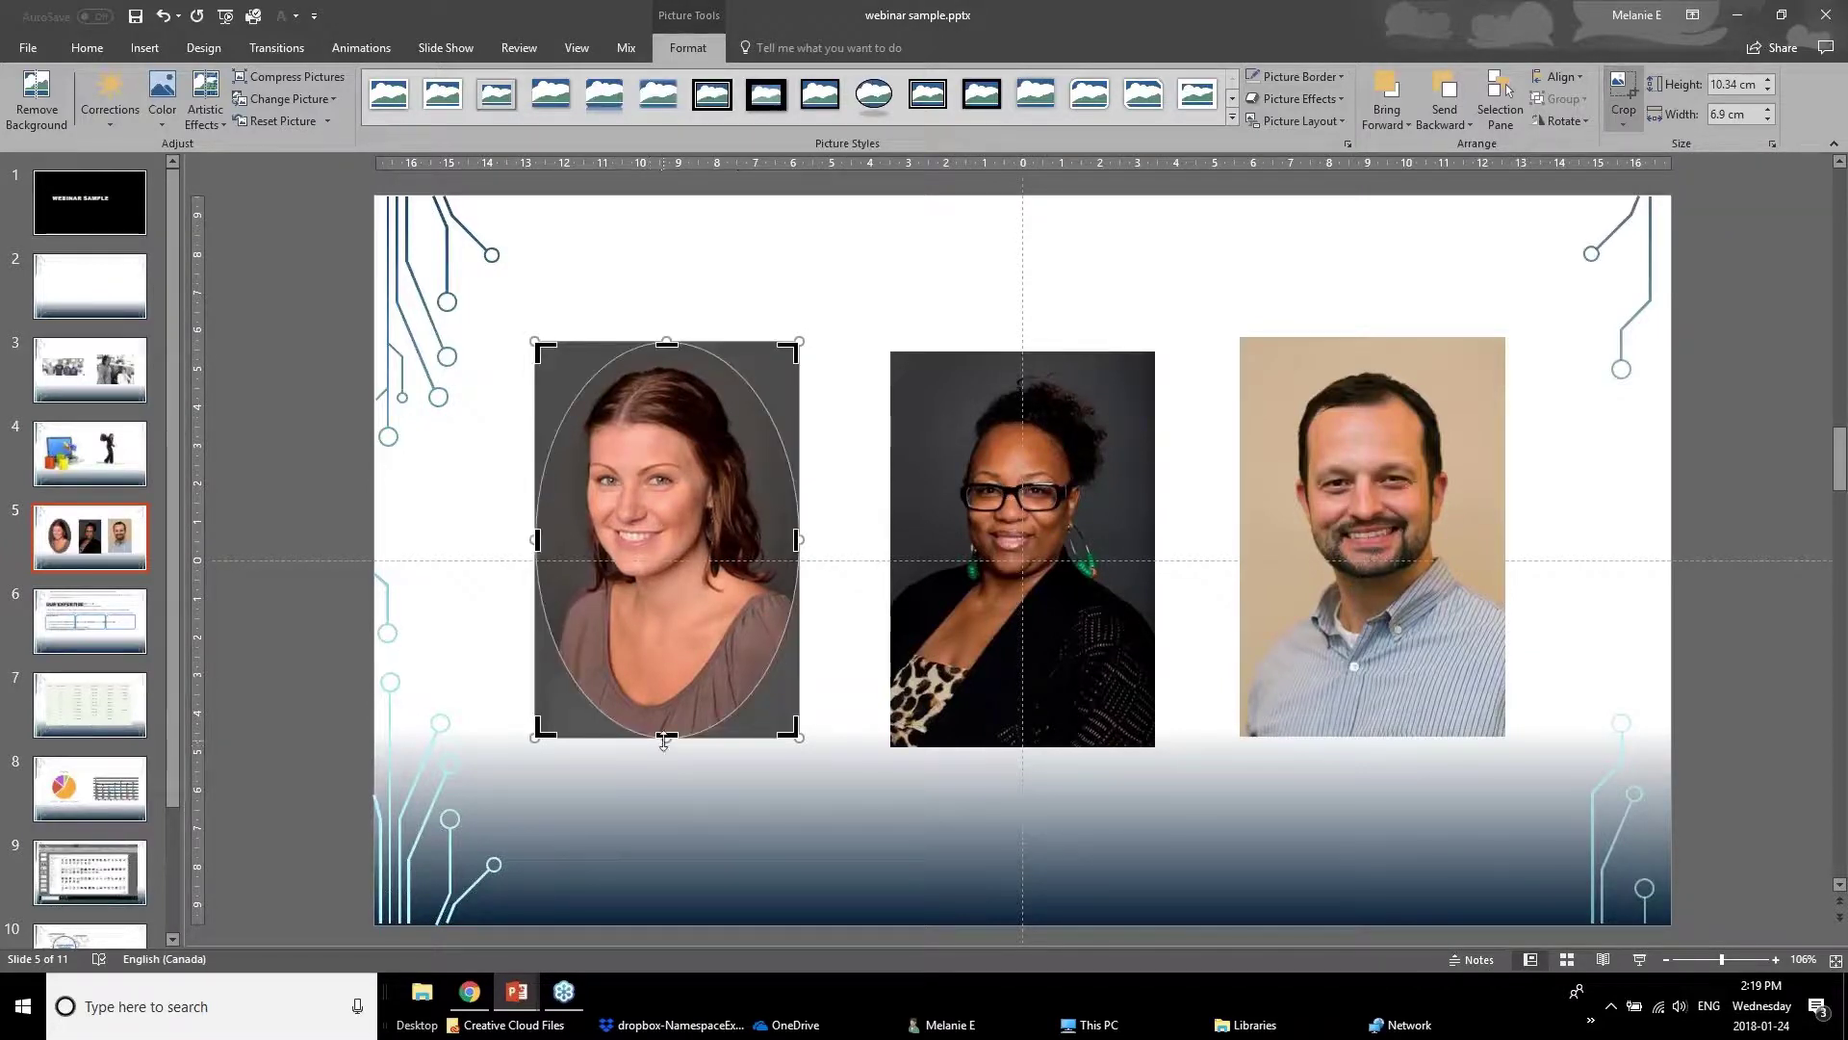
pyautogui.moveTo(664, 739); pyautogui.dragTo(667, 623)
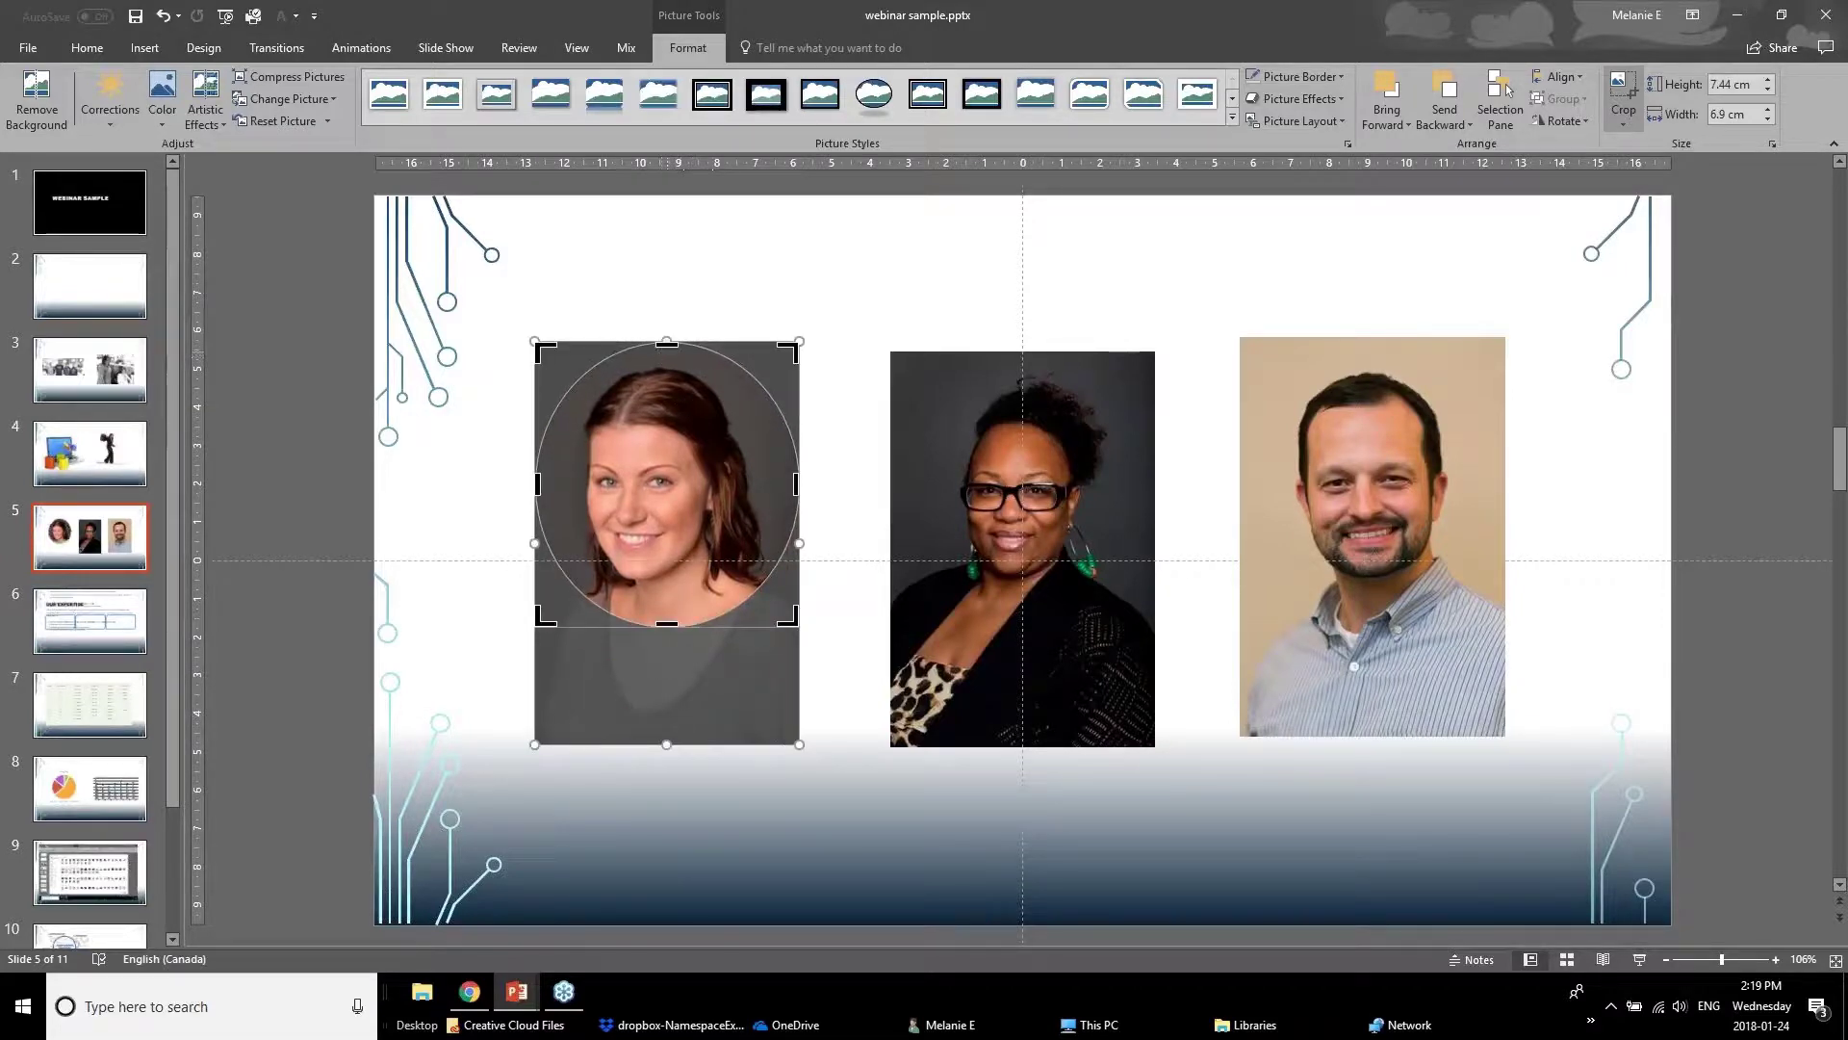
pyautogui.moveTo(538, 486); pyautogui.dragTo(550, 493)
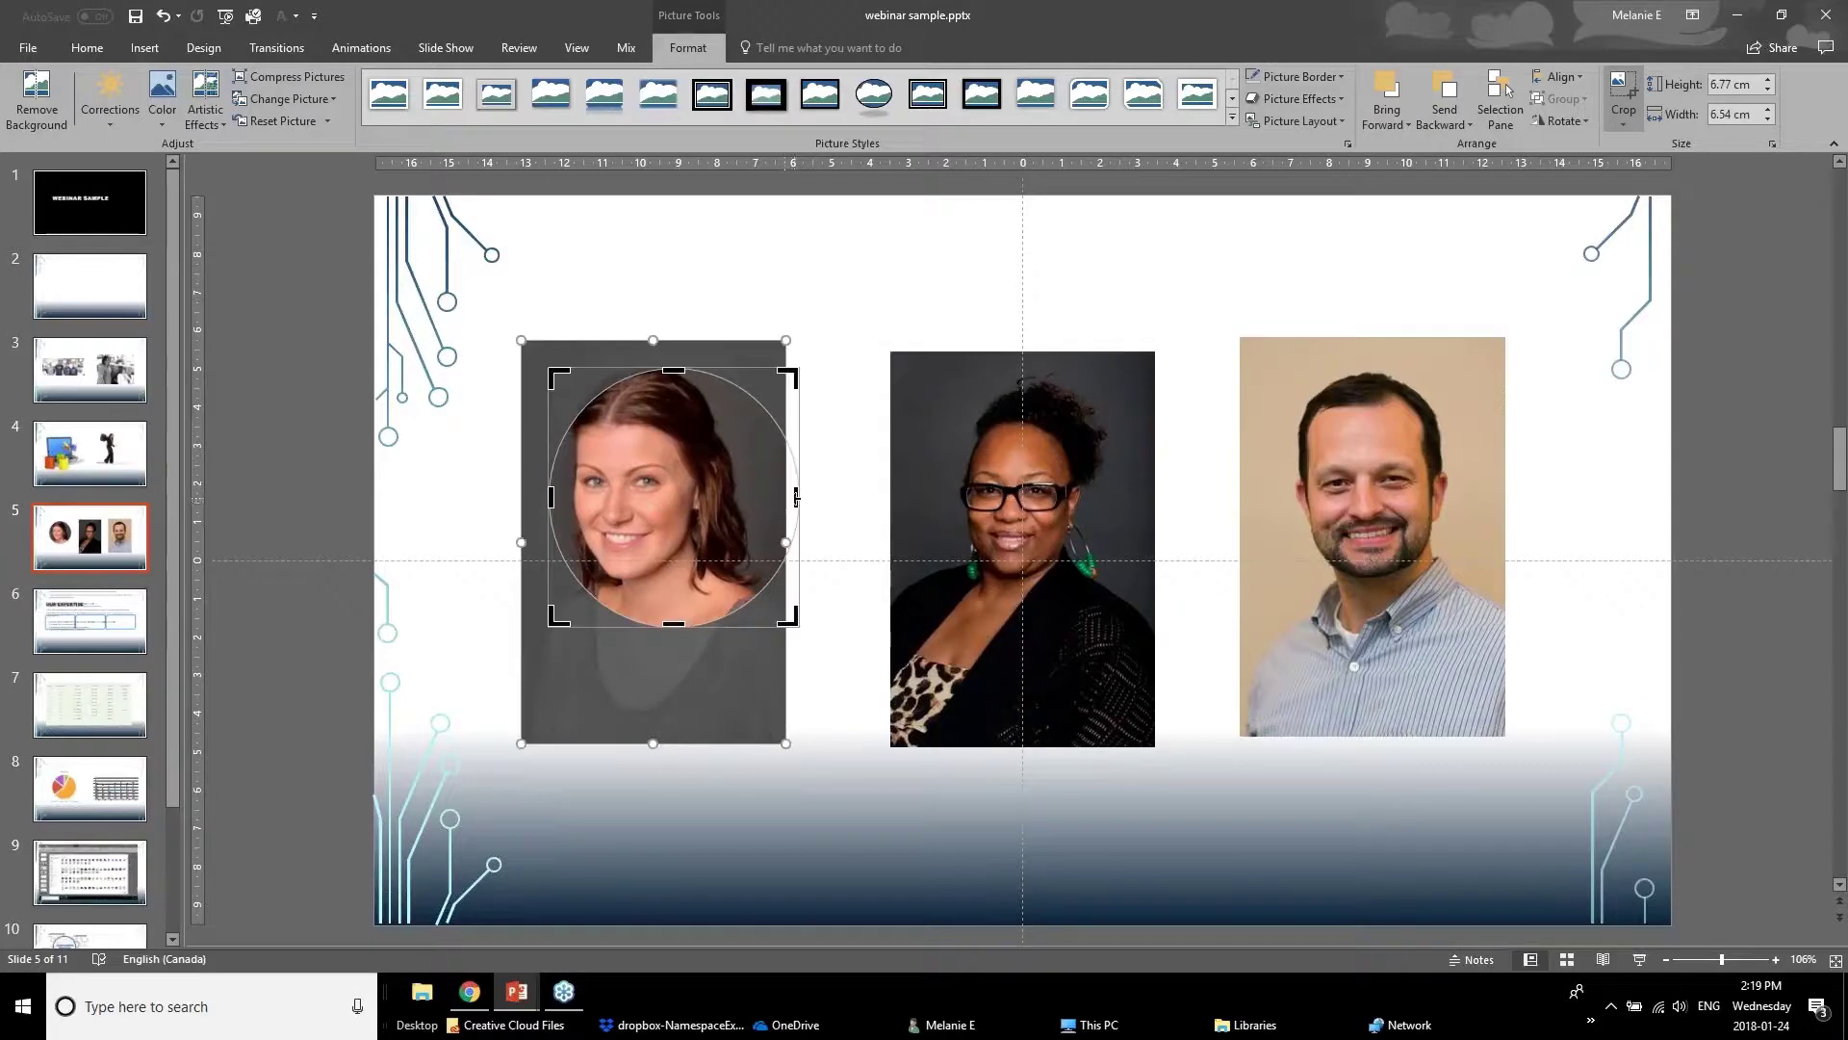
pyautogui.moveTo(778, 502); pyautogui.dragTo(756, 489)
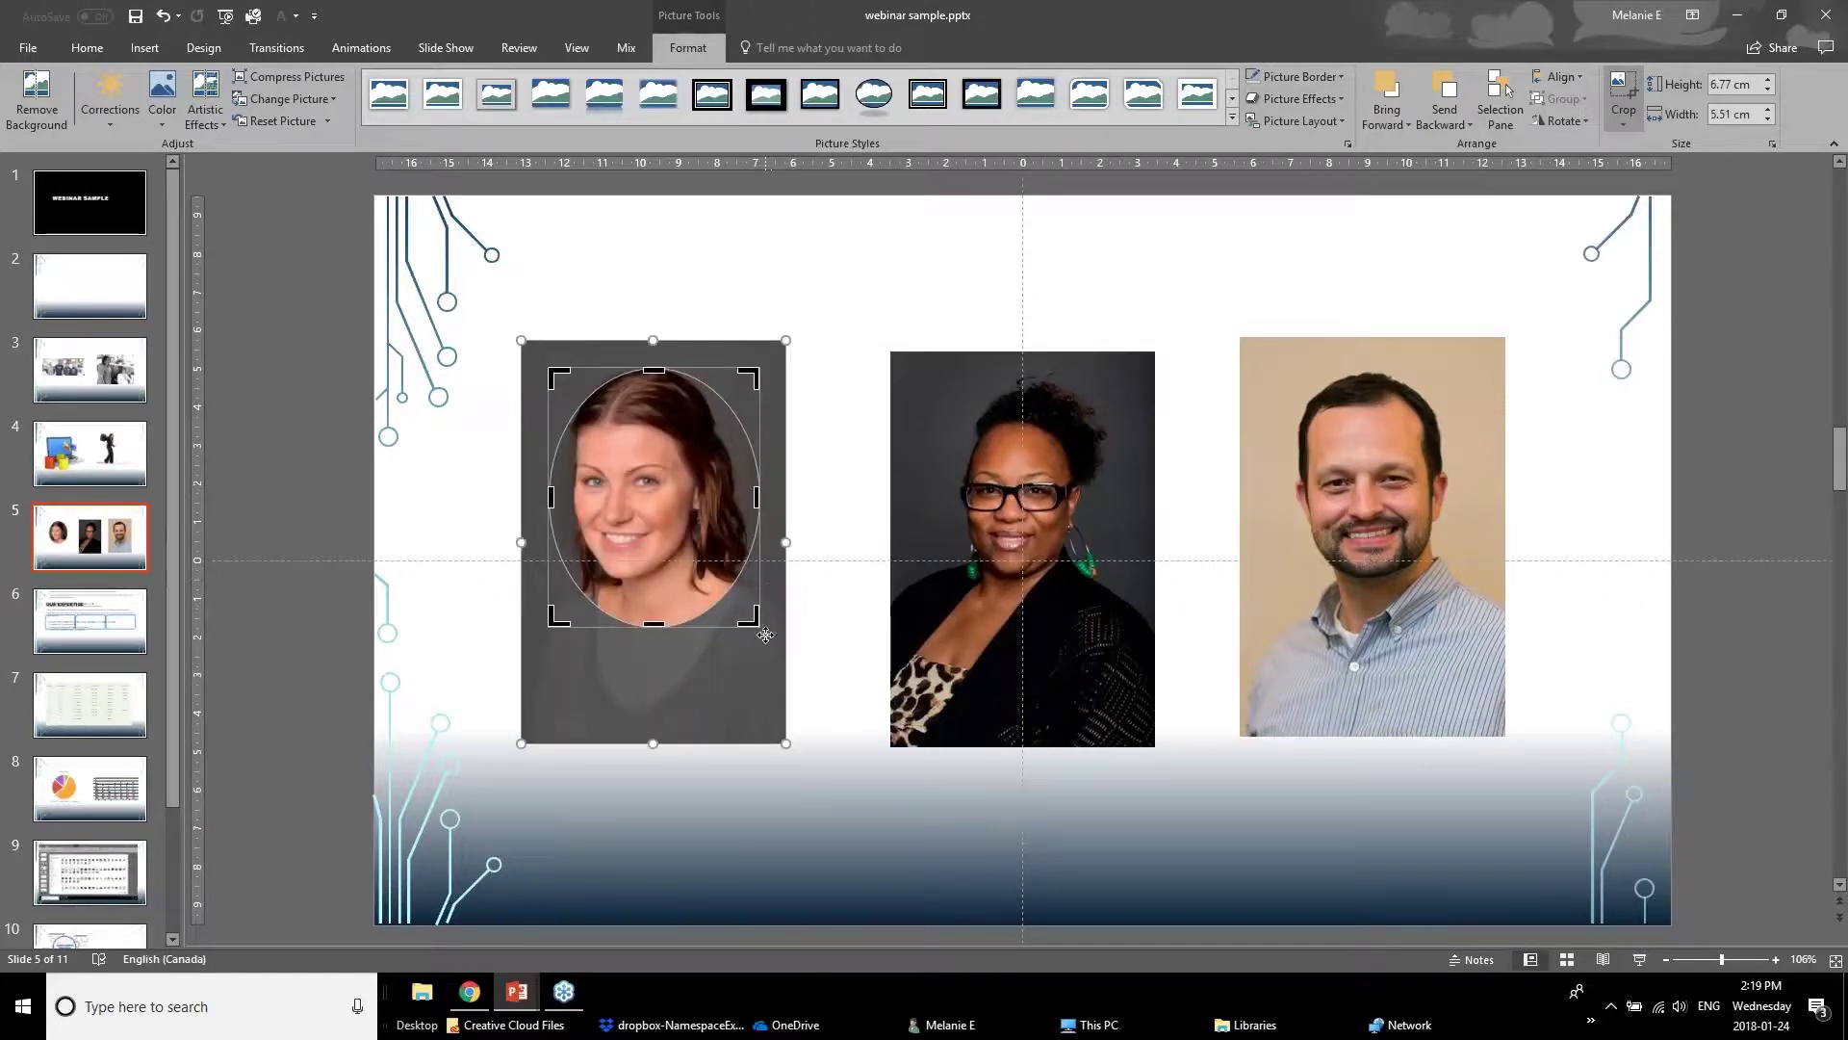
pyautogui.moveTo(750, 621); pyautogui.dragTo(750, 597)
pyautogui.click(481, 663)
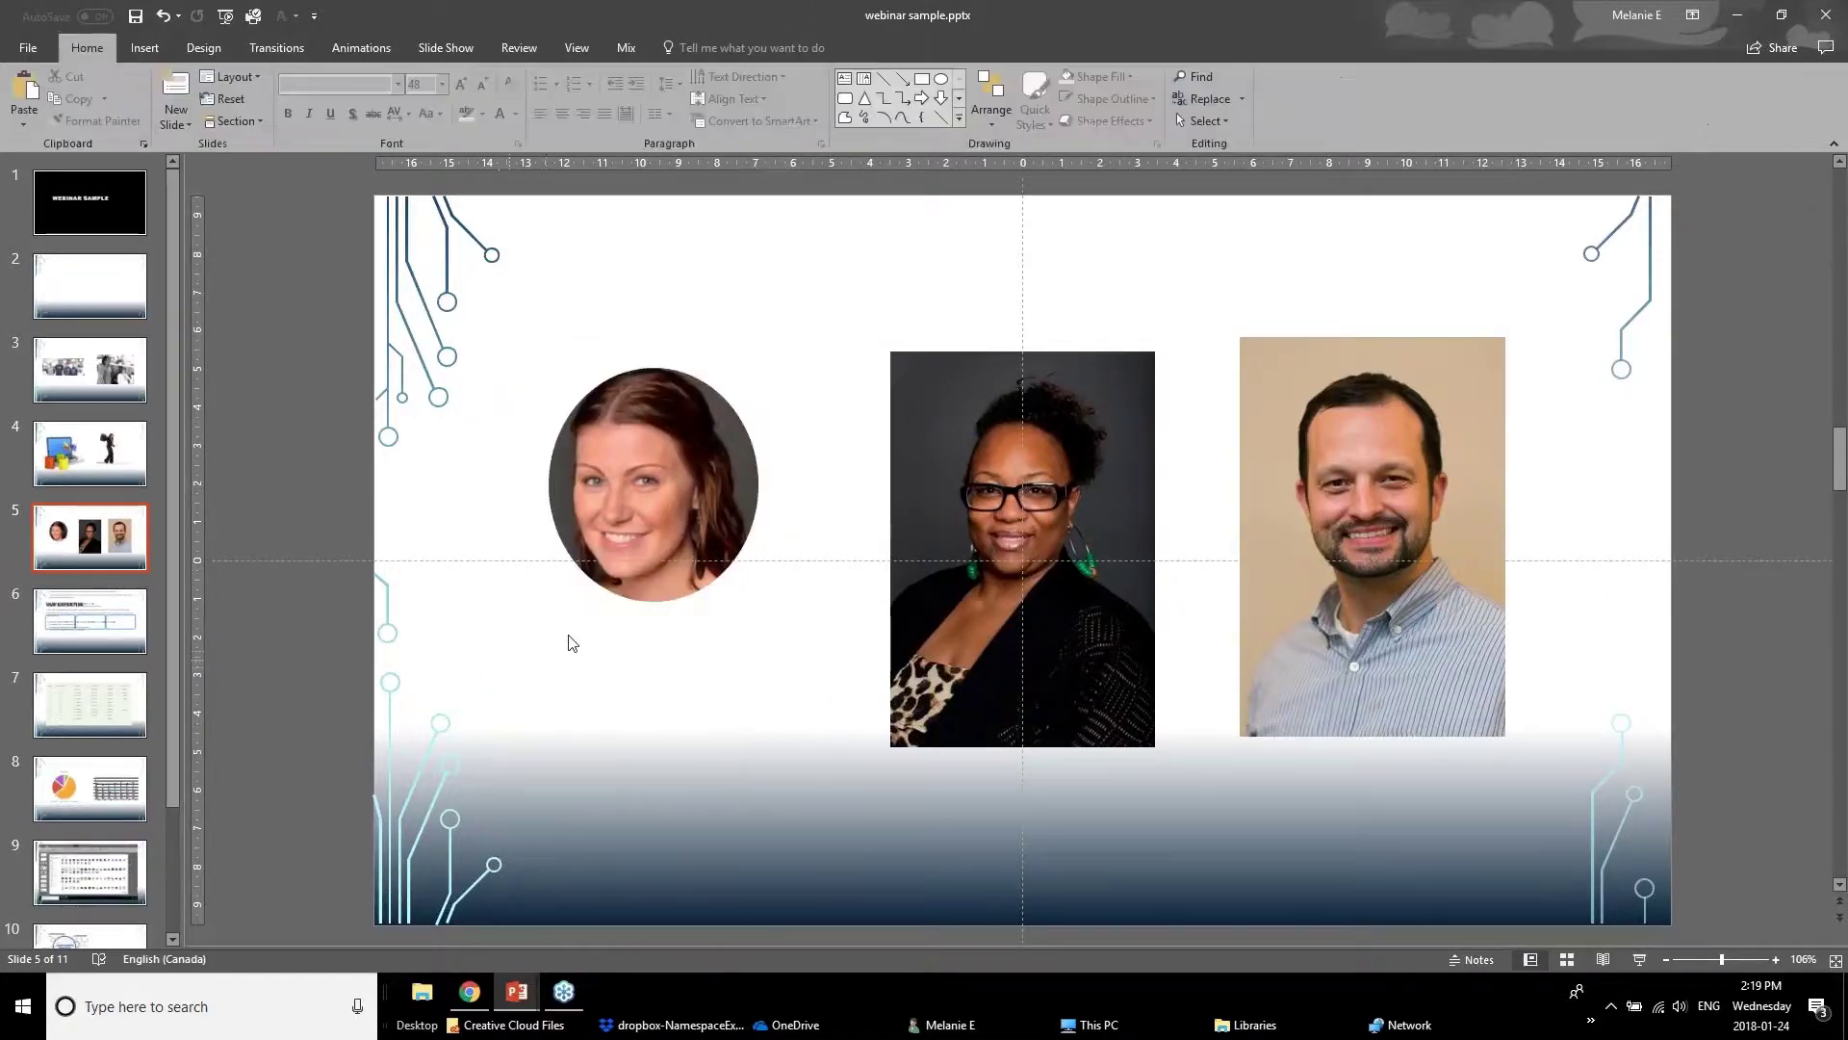
pyautogui.click(627, 527)
pyautogui.moveTo(719, 536); pyautogui.dragTo(721, 537)
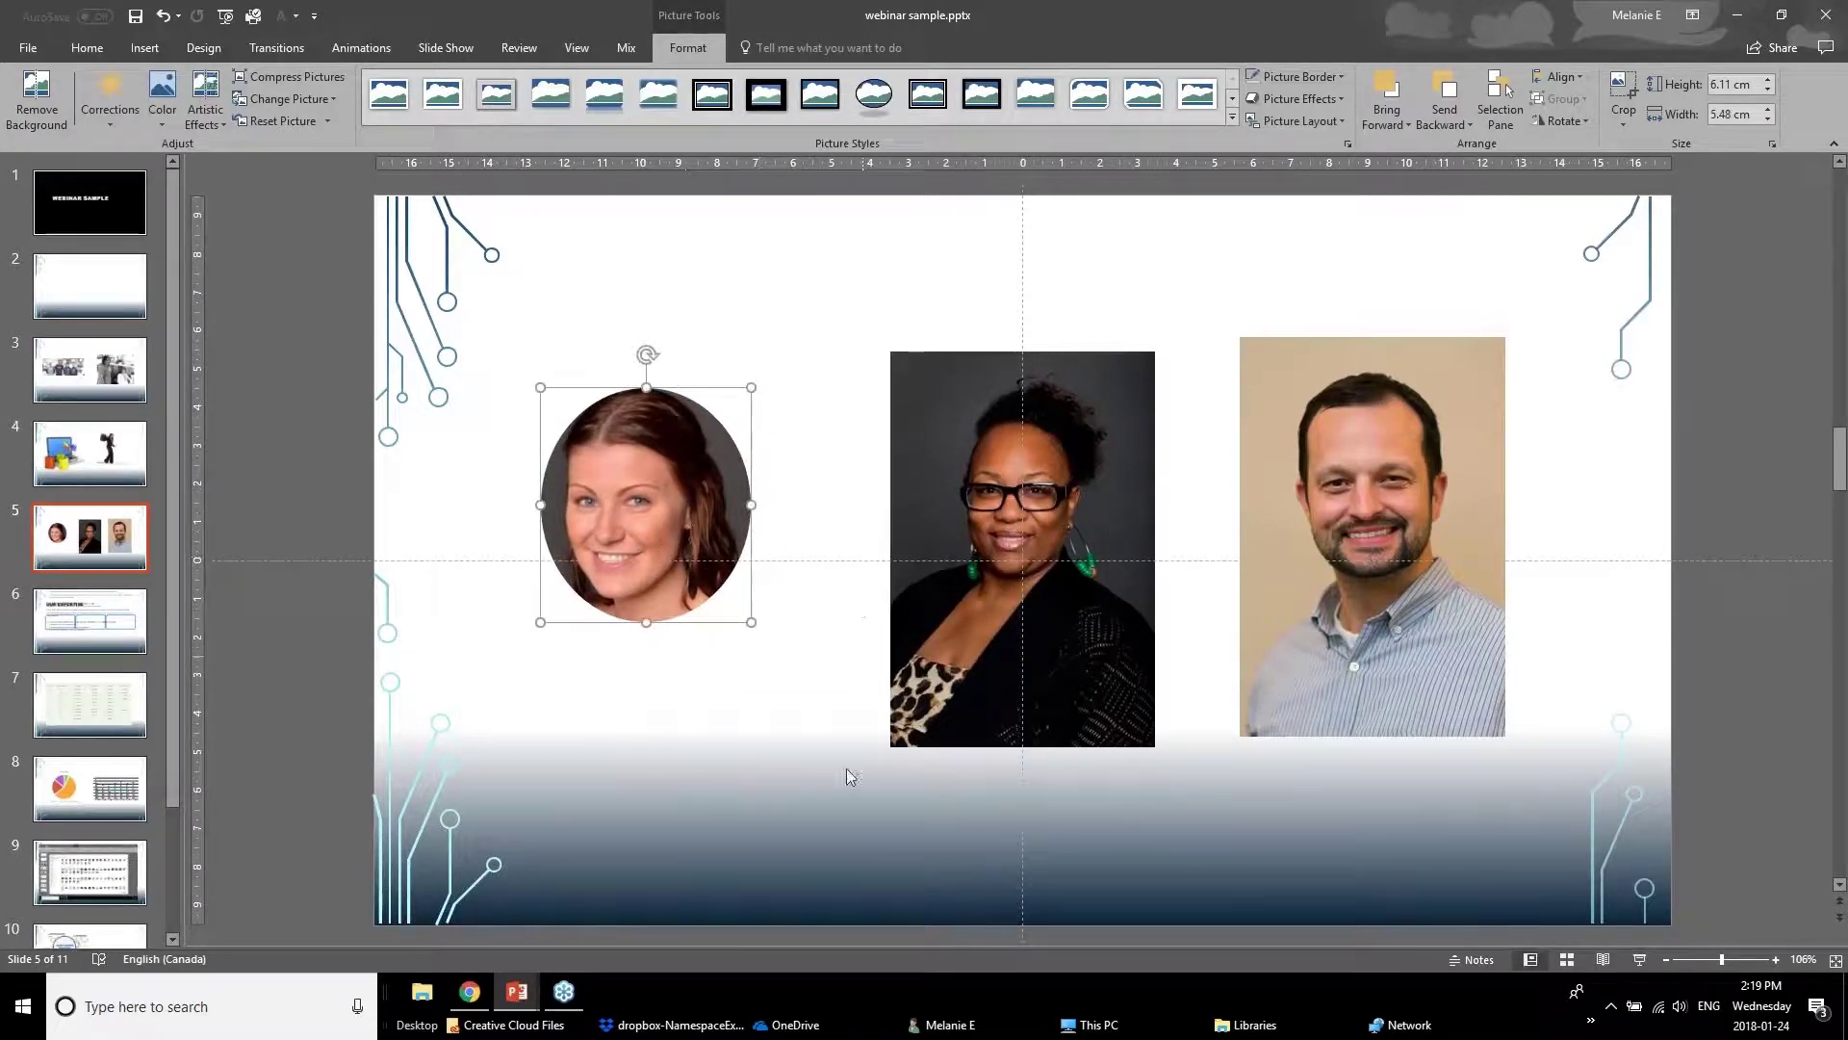
pyautogui.click(673, 702)
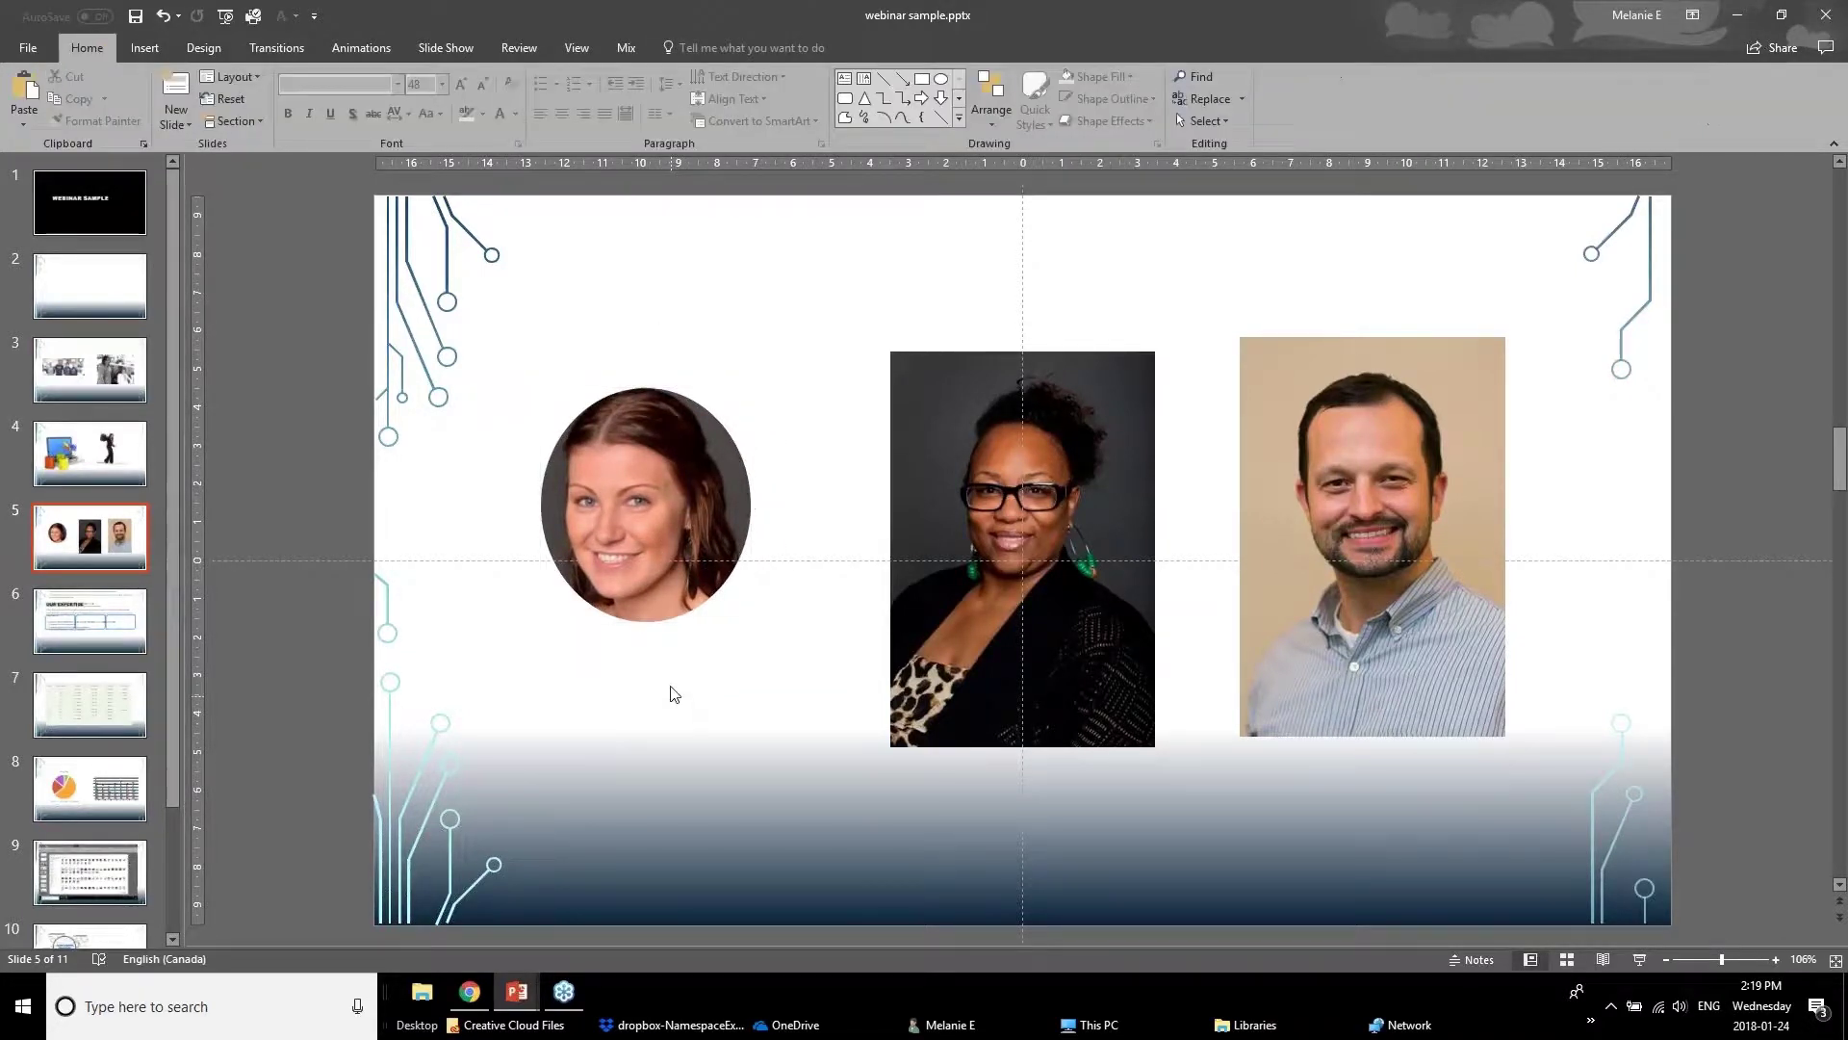
# Step: Copy the oval portrait's formatting onto the middle portrait, the woman with glasses, using Format Painter
pyautogui.click(718, 539)
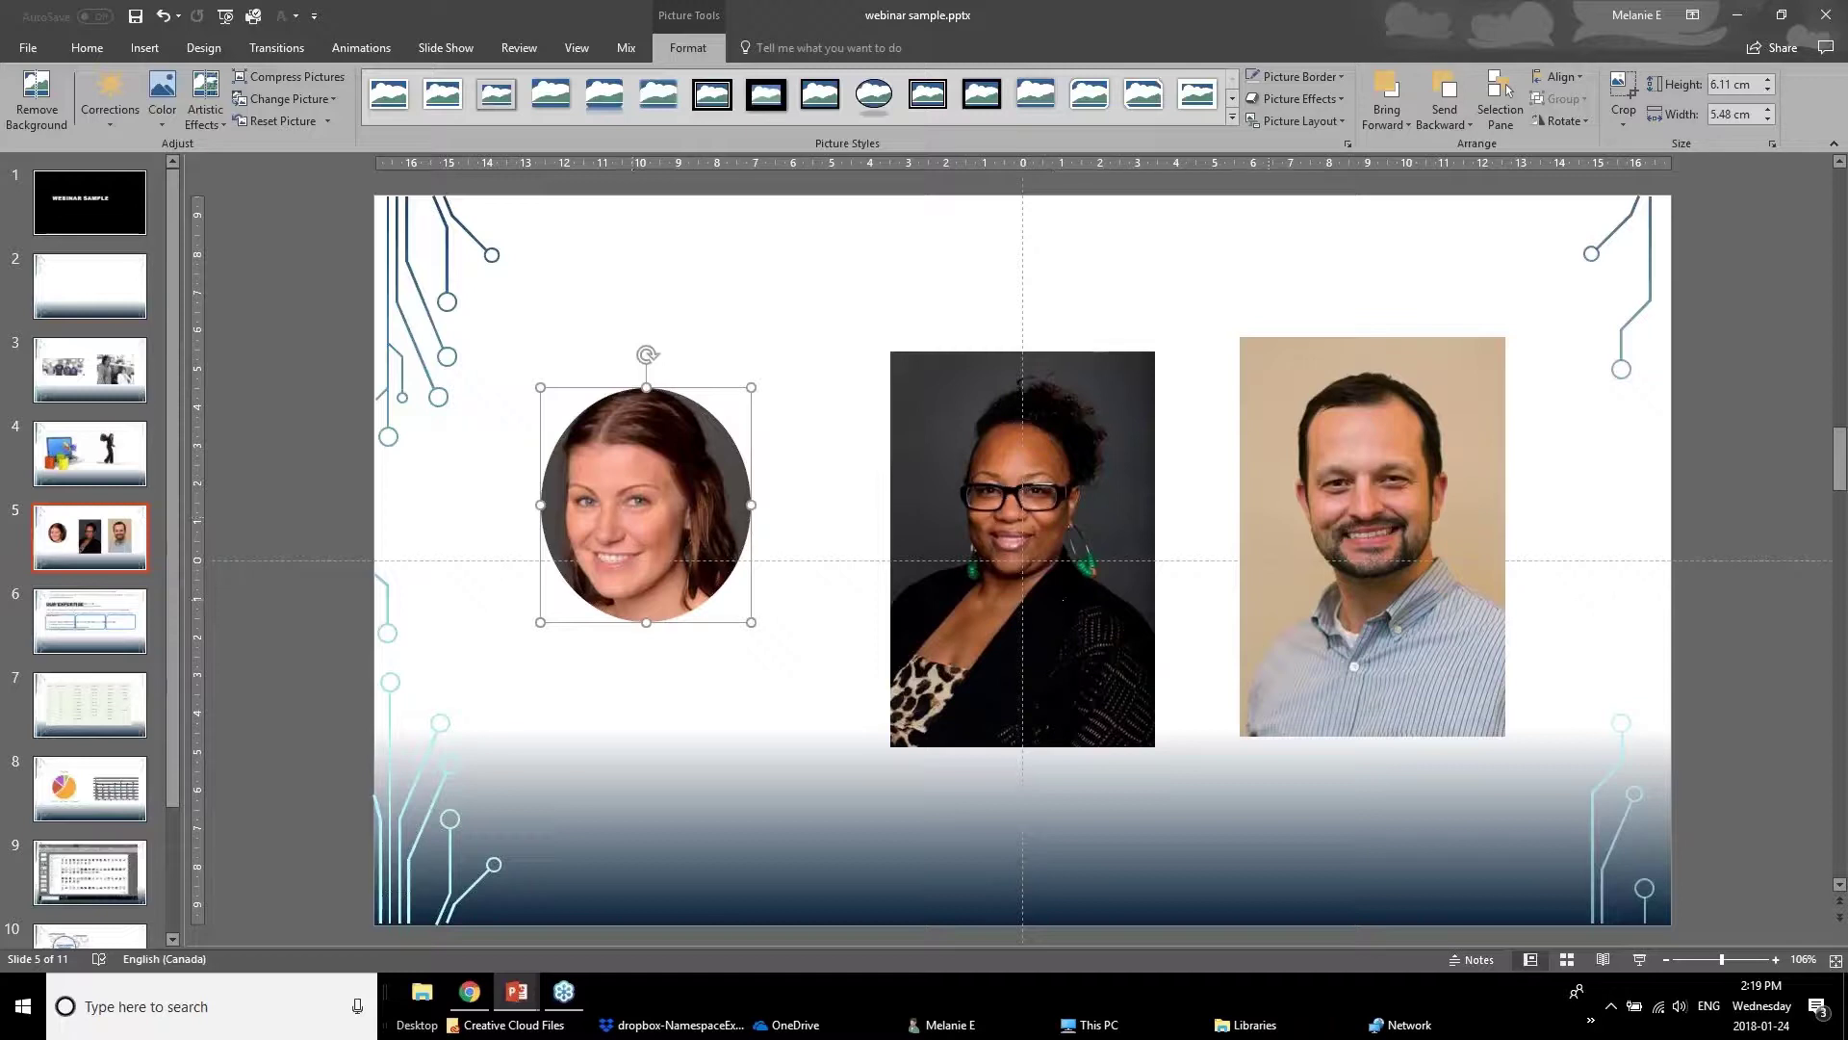
pyautogui.click(125, 50)
pyautogui.click(86, 47)
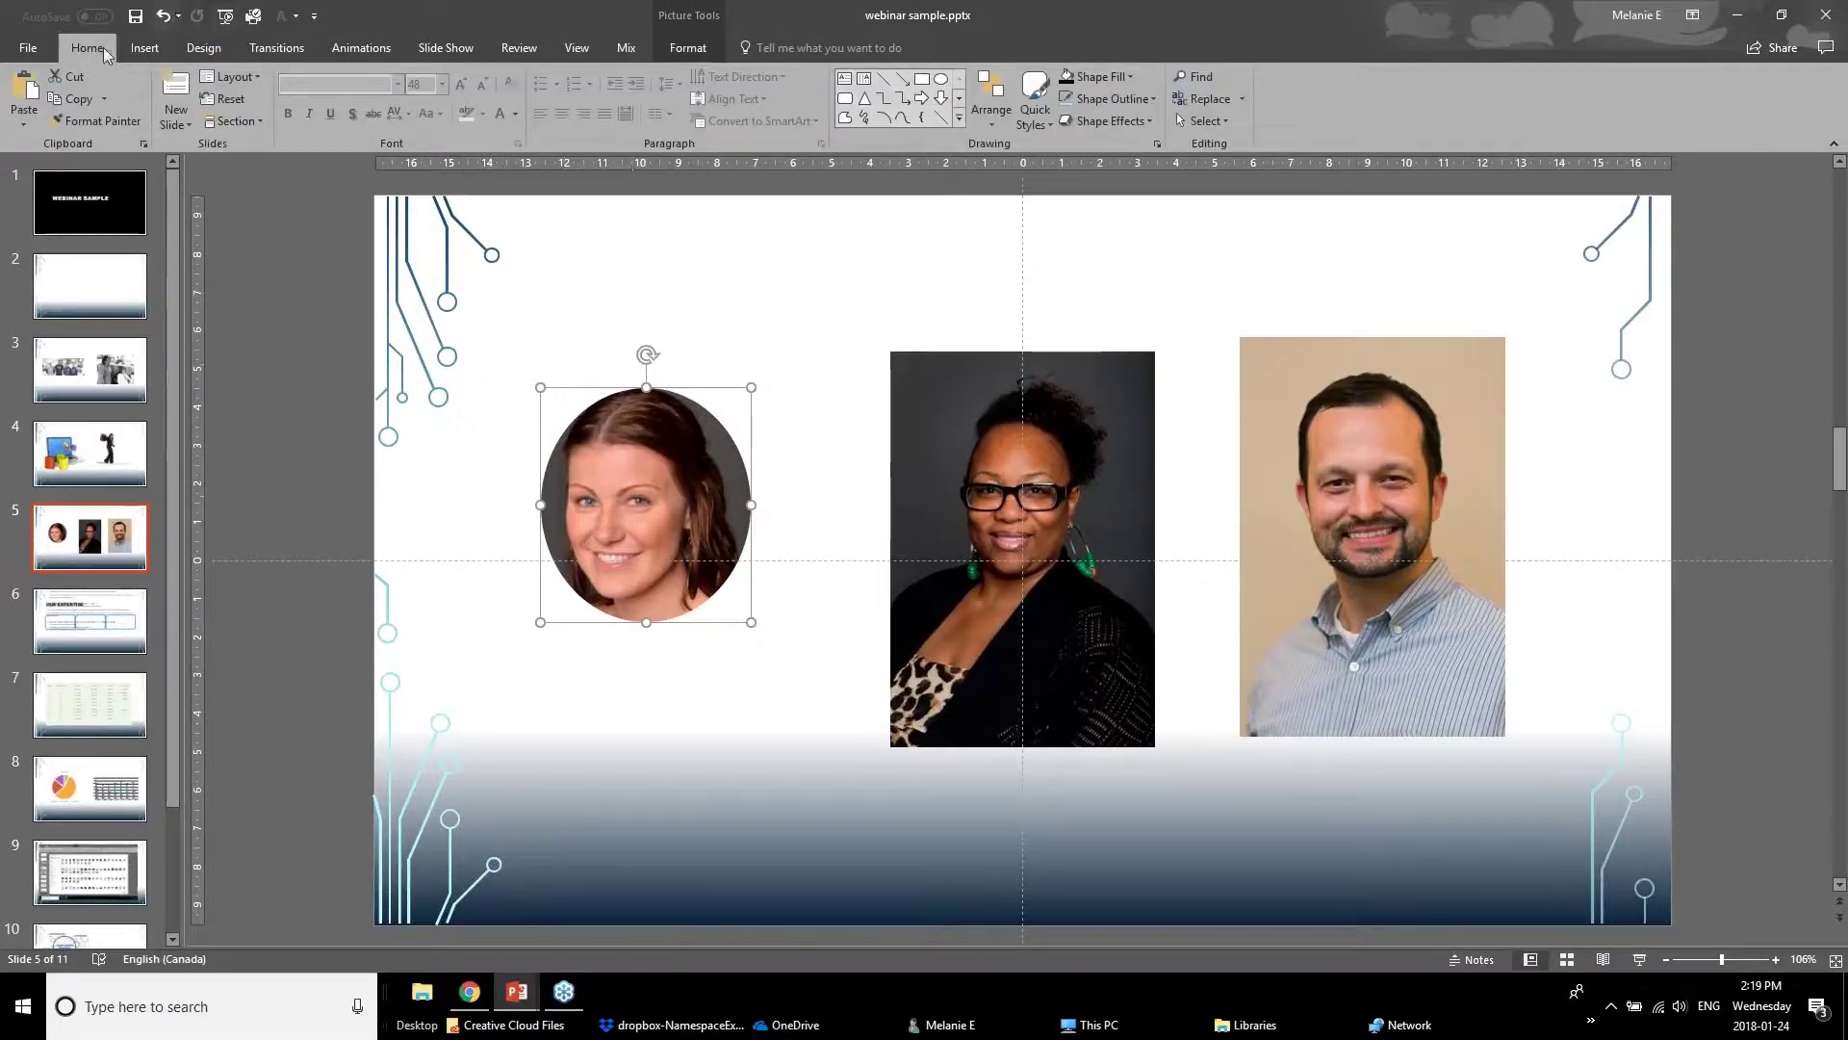
pyautogui.click(112, 123)
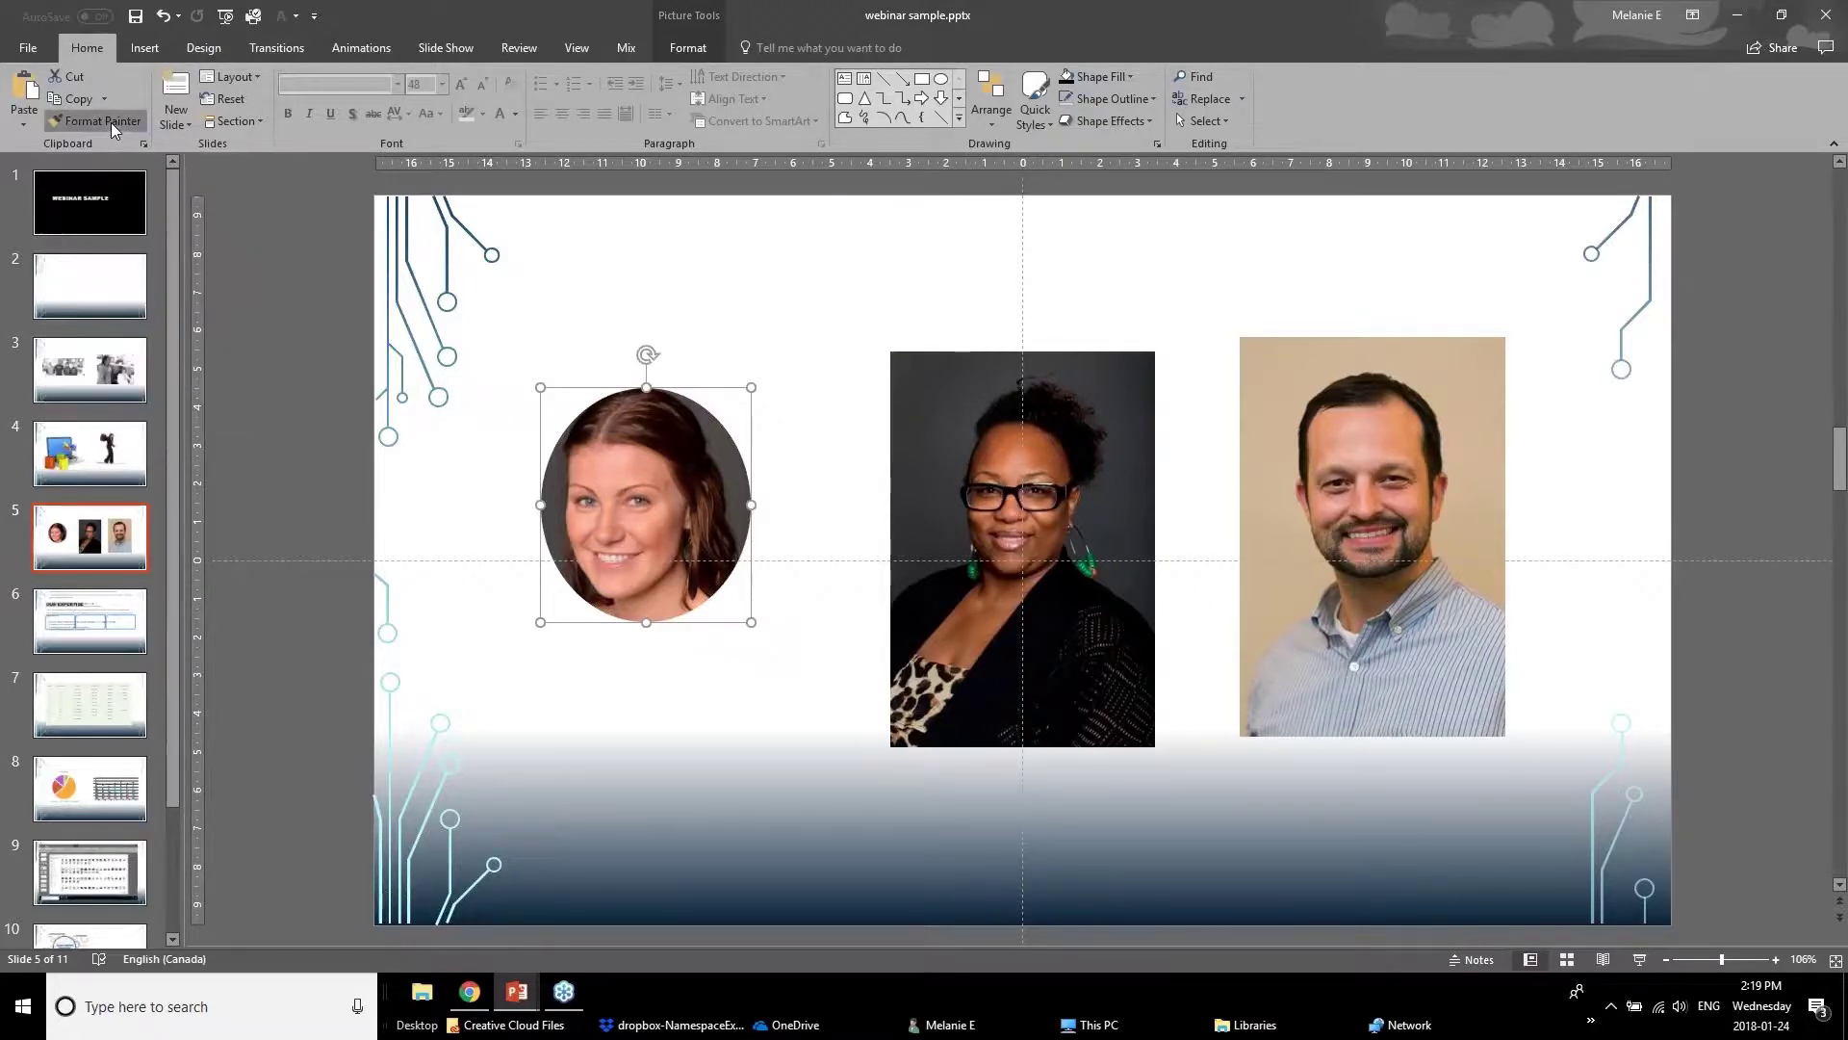
pyautogui.click(996, 406)
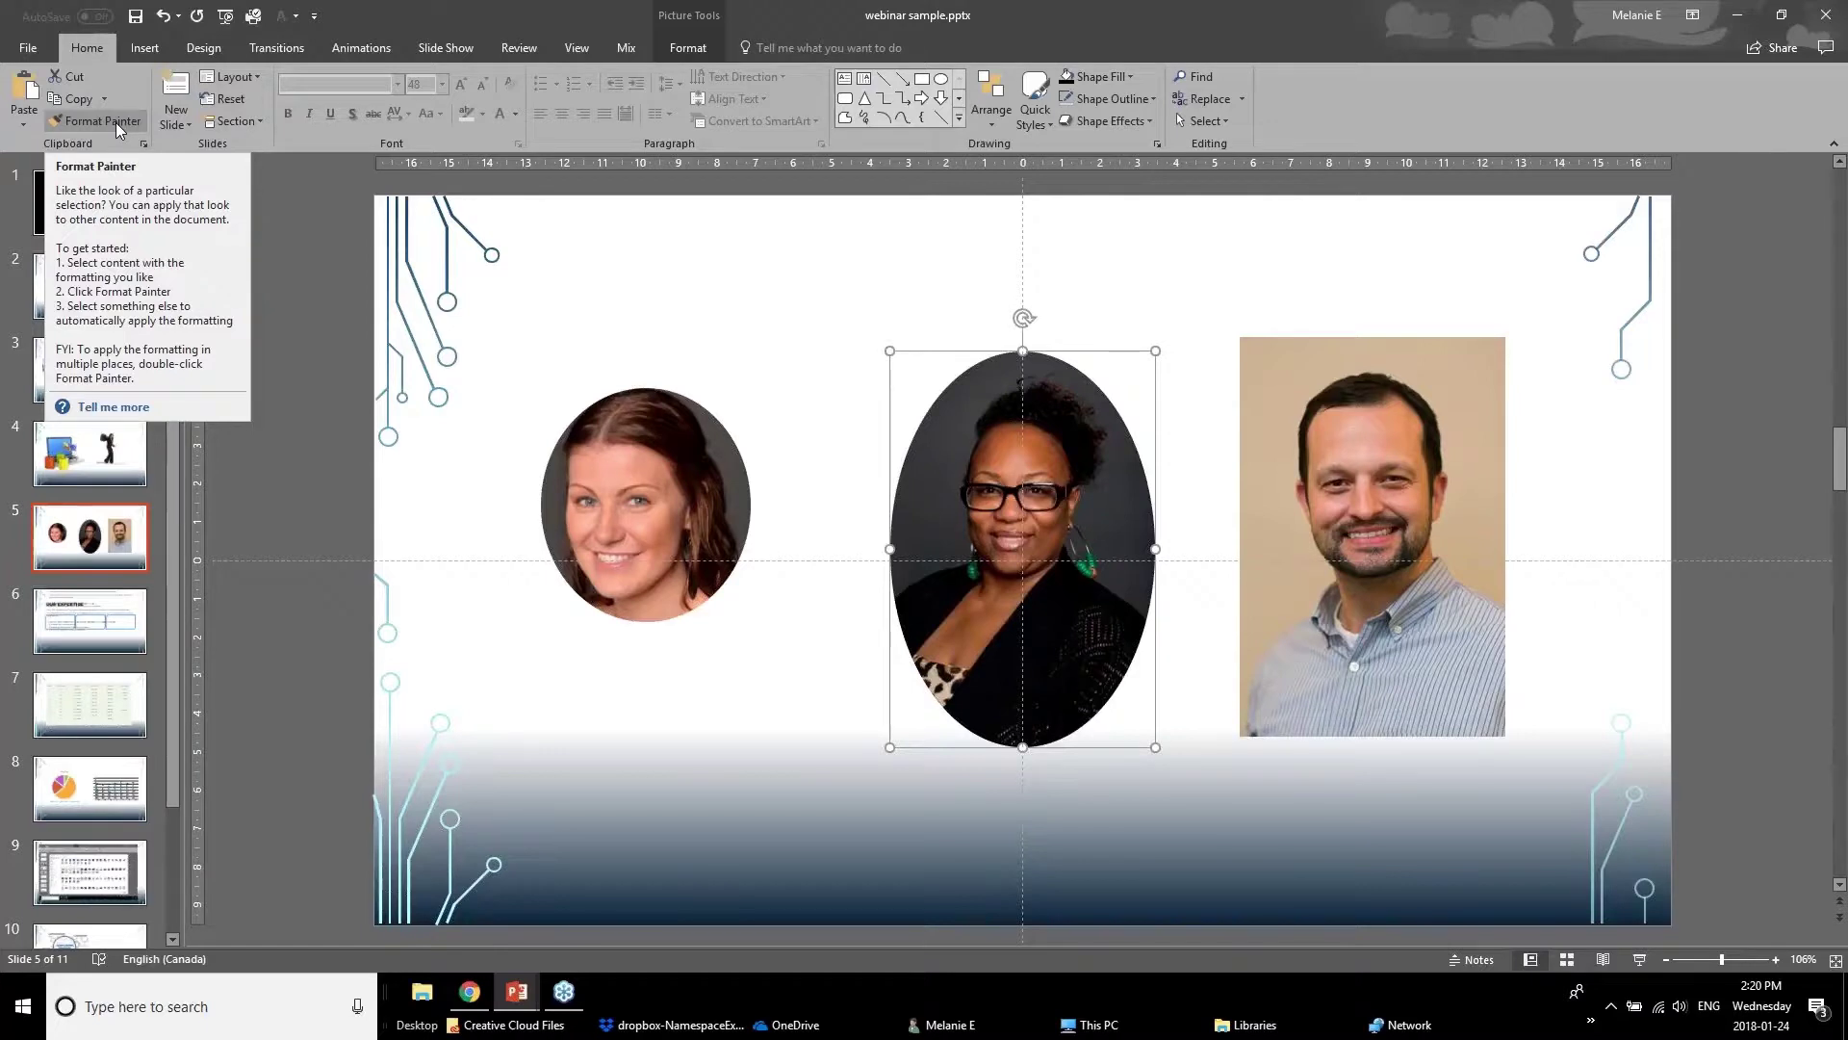
# Step: Copy the first portrait's oval formatting onto the portrait of the bearded man using Format Painter
pyautogui.click(662, 512)
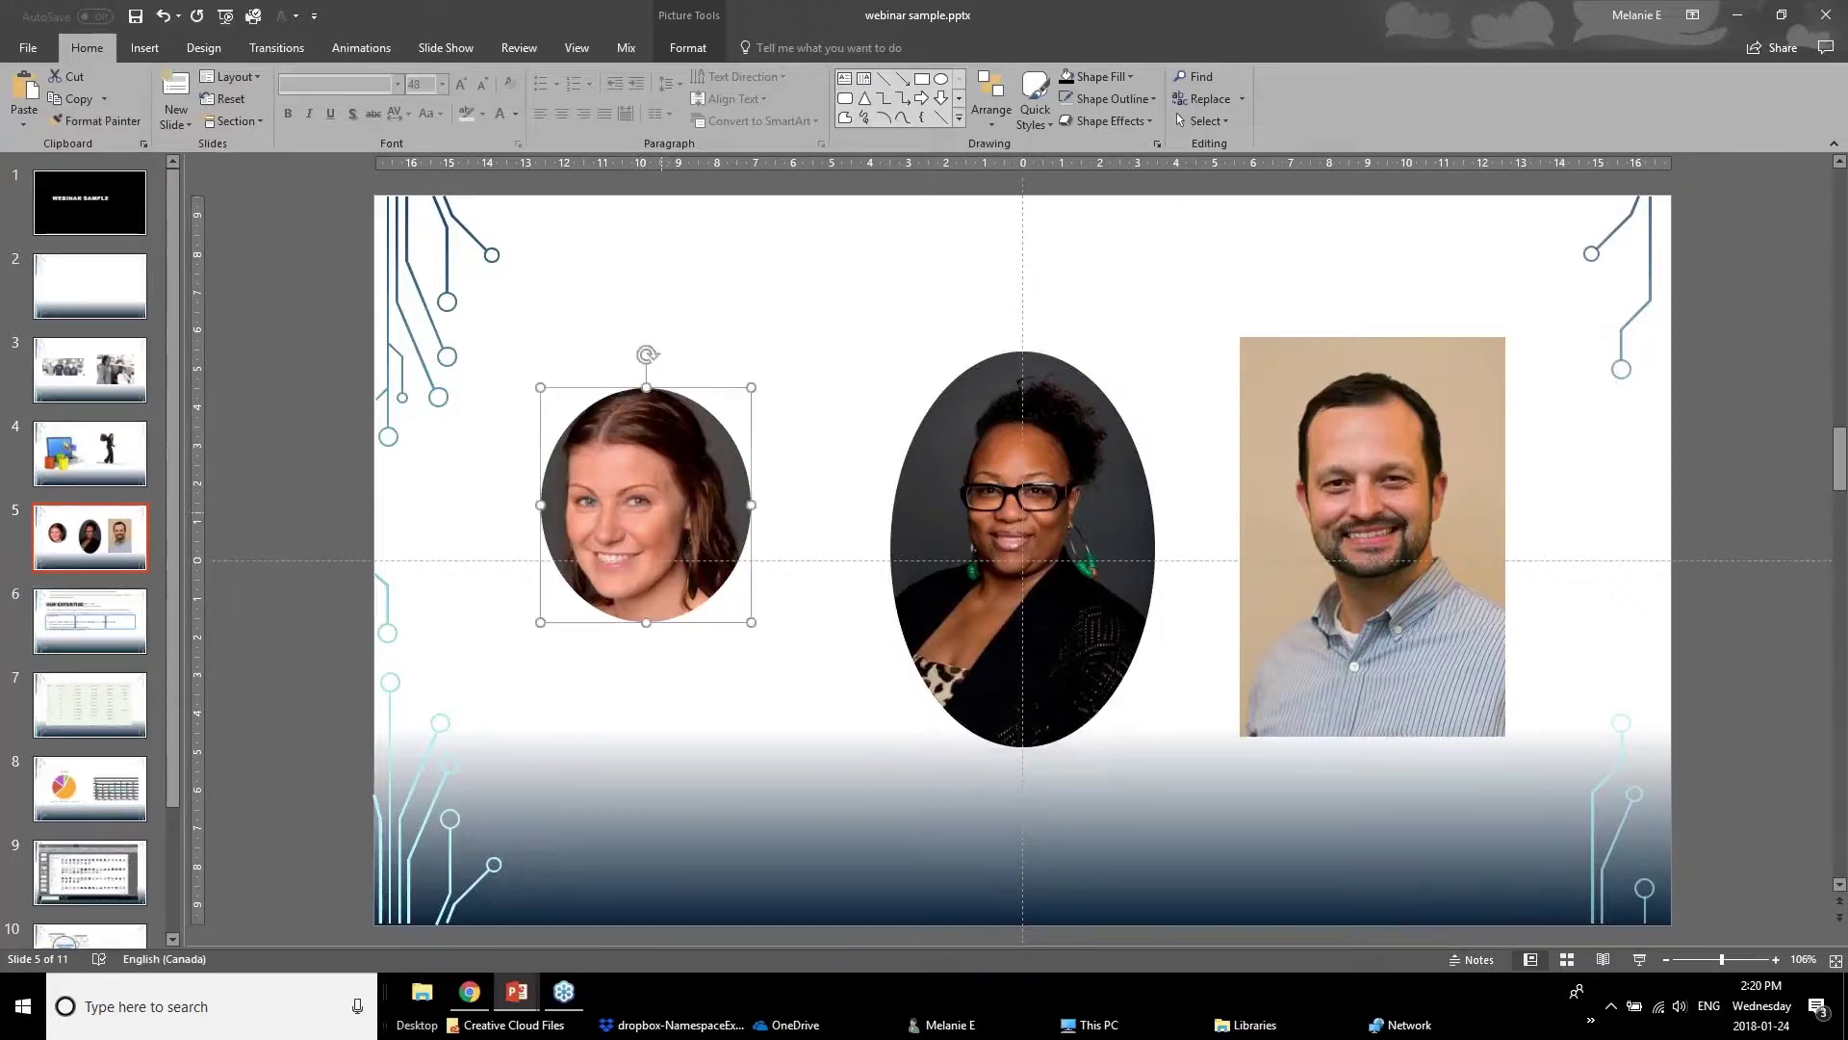
pyautogui.click(90, 122)
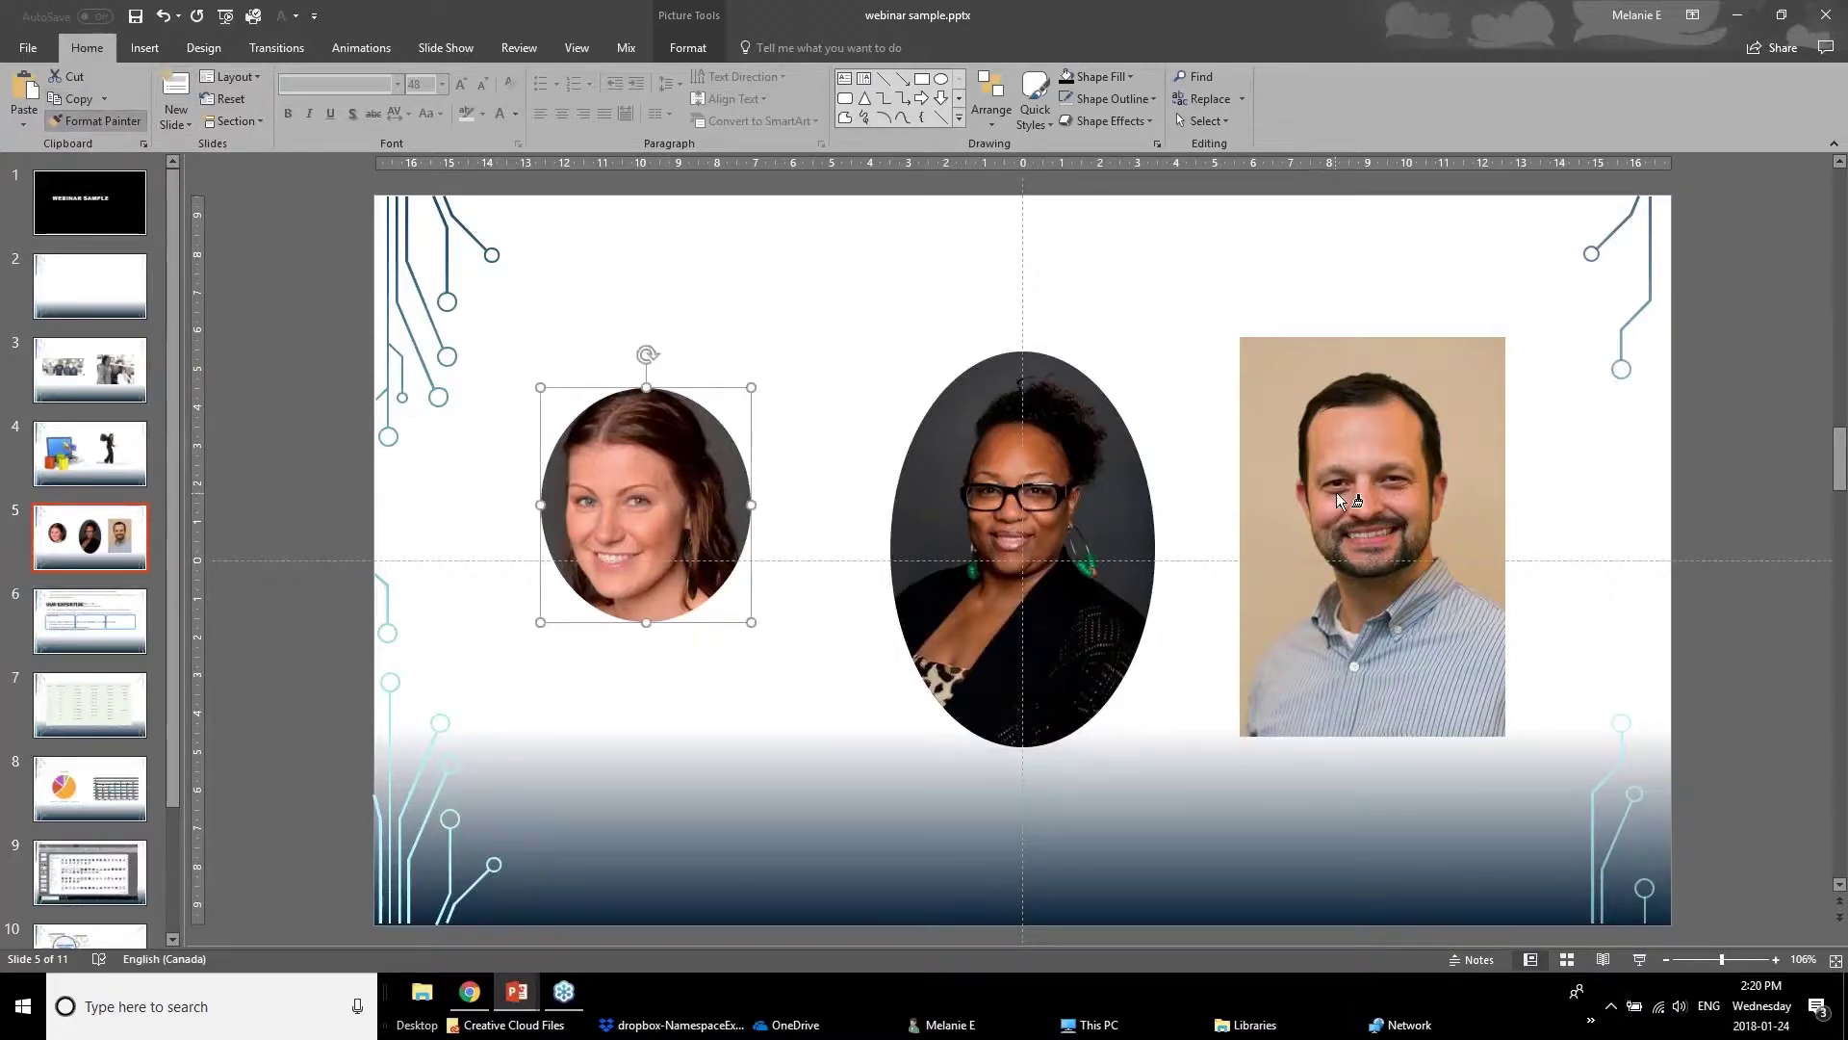
pyautogui.click(1336, 493)
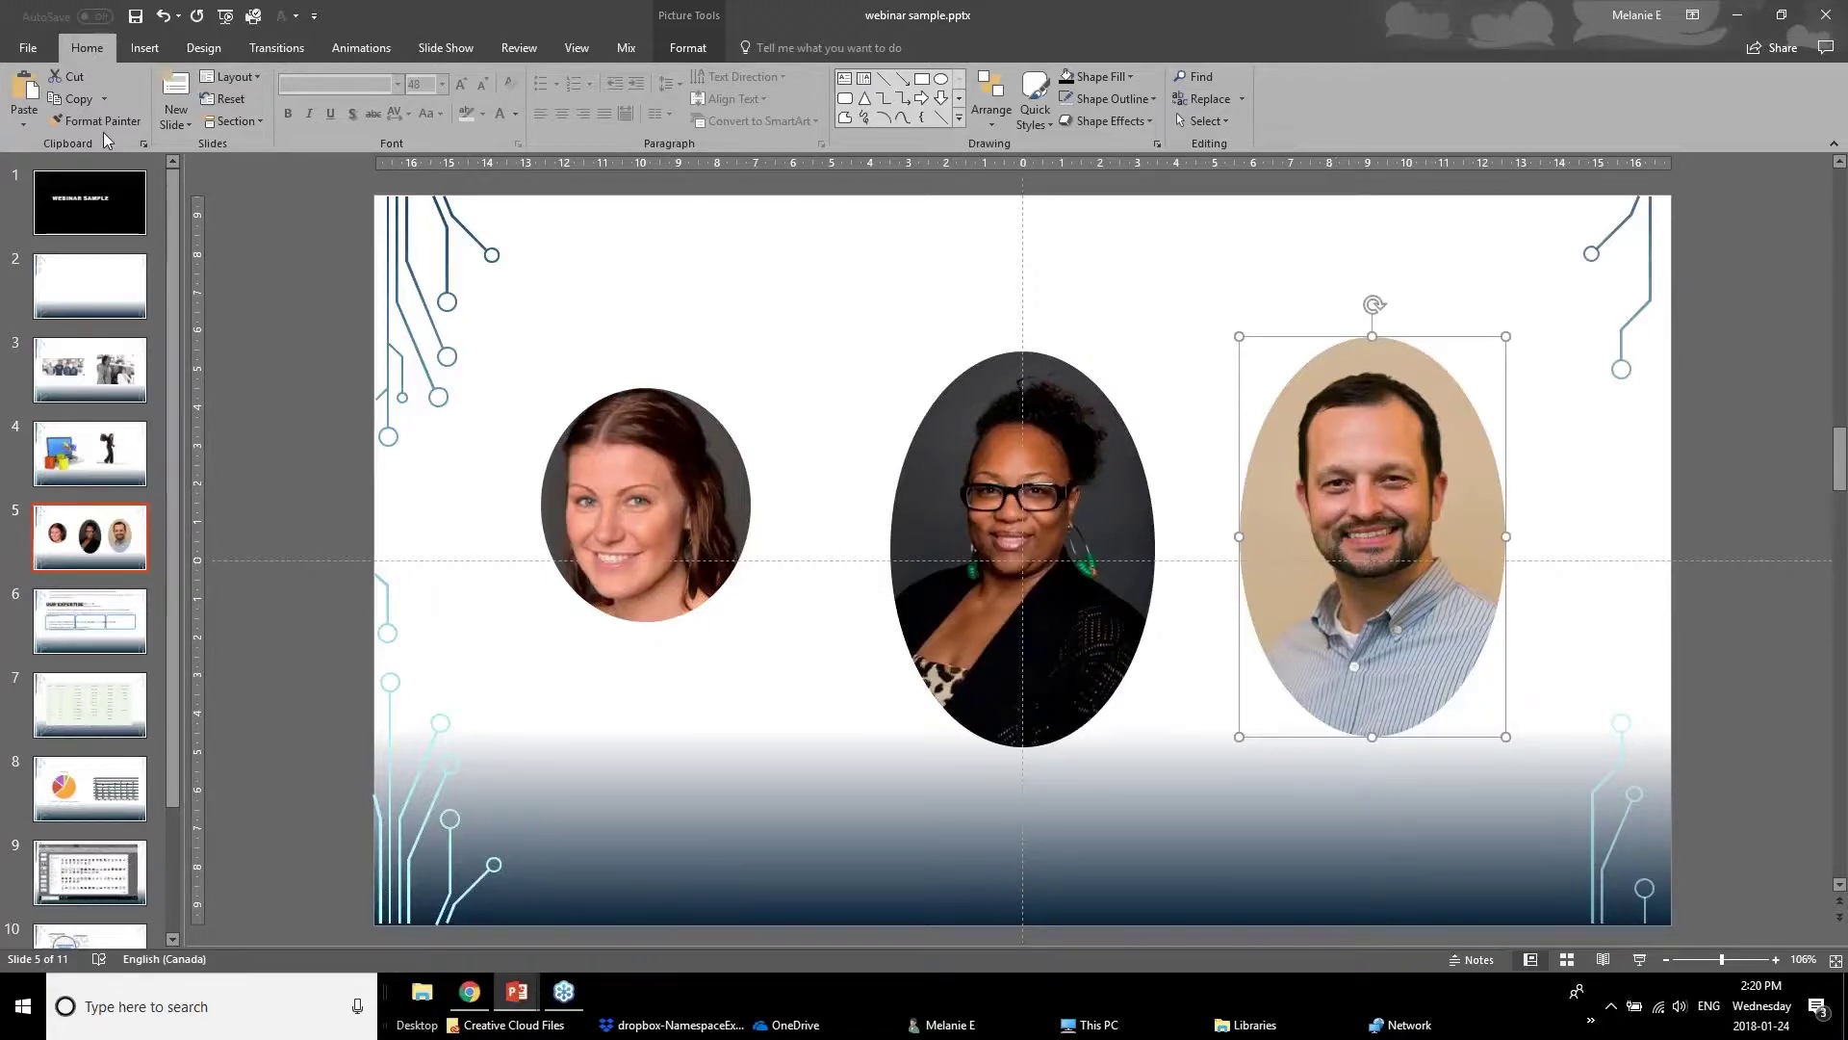
pyautogui.click(959, 605)
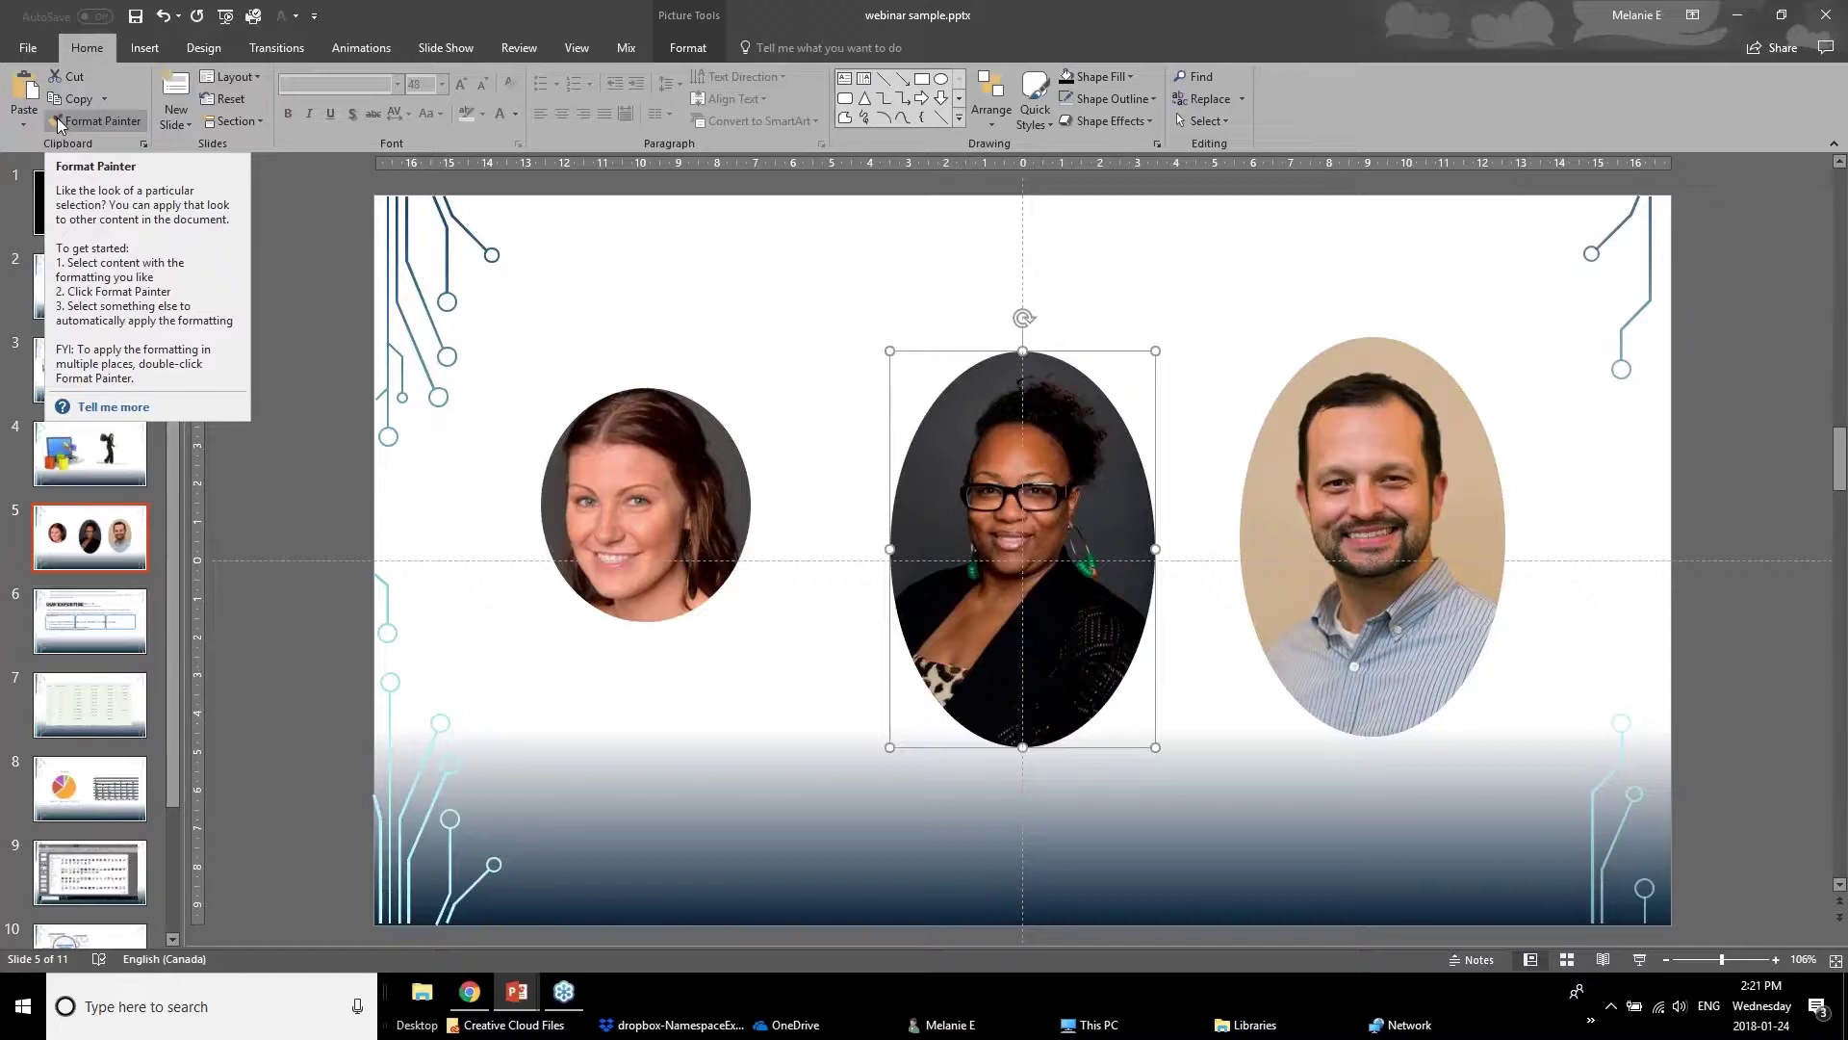
pyautogui.click(572, 787)
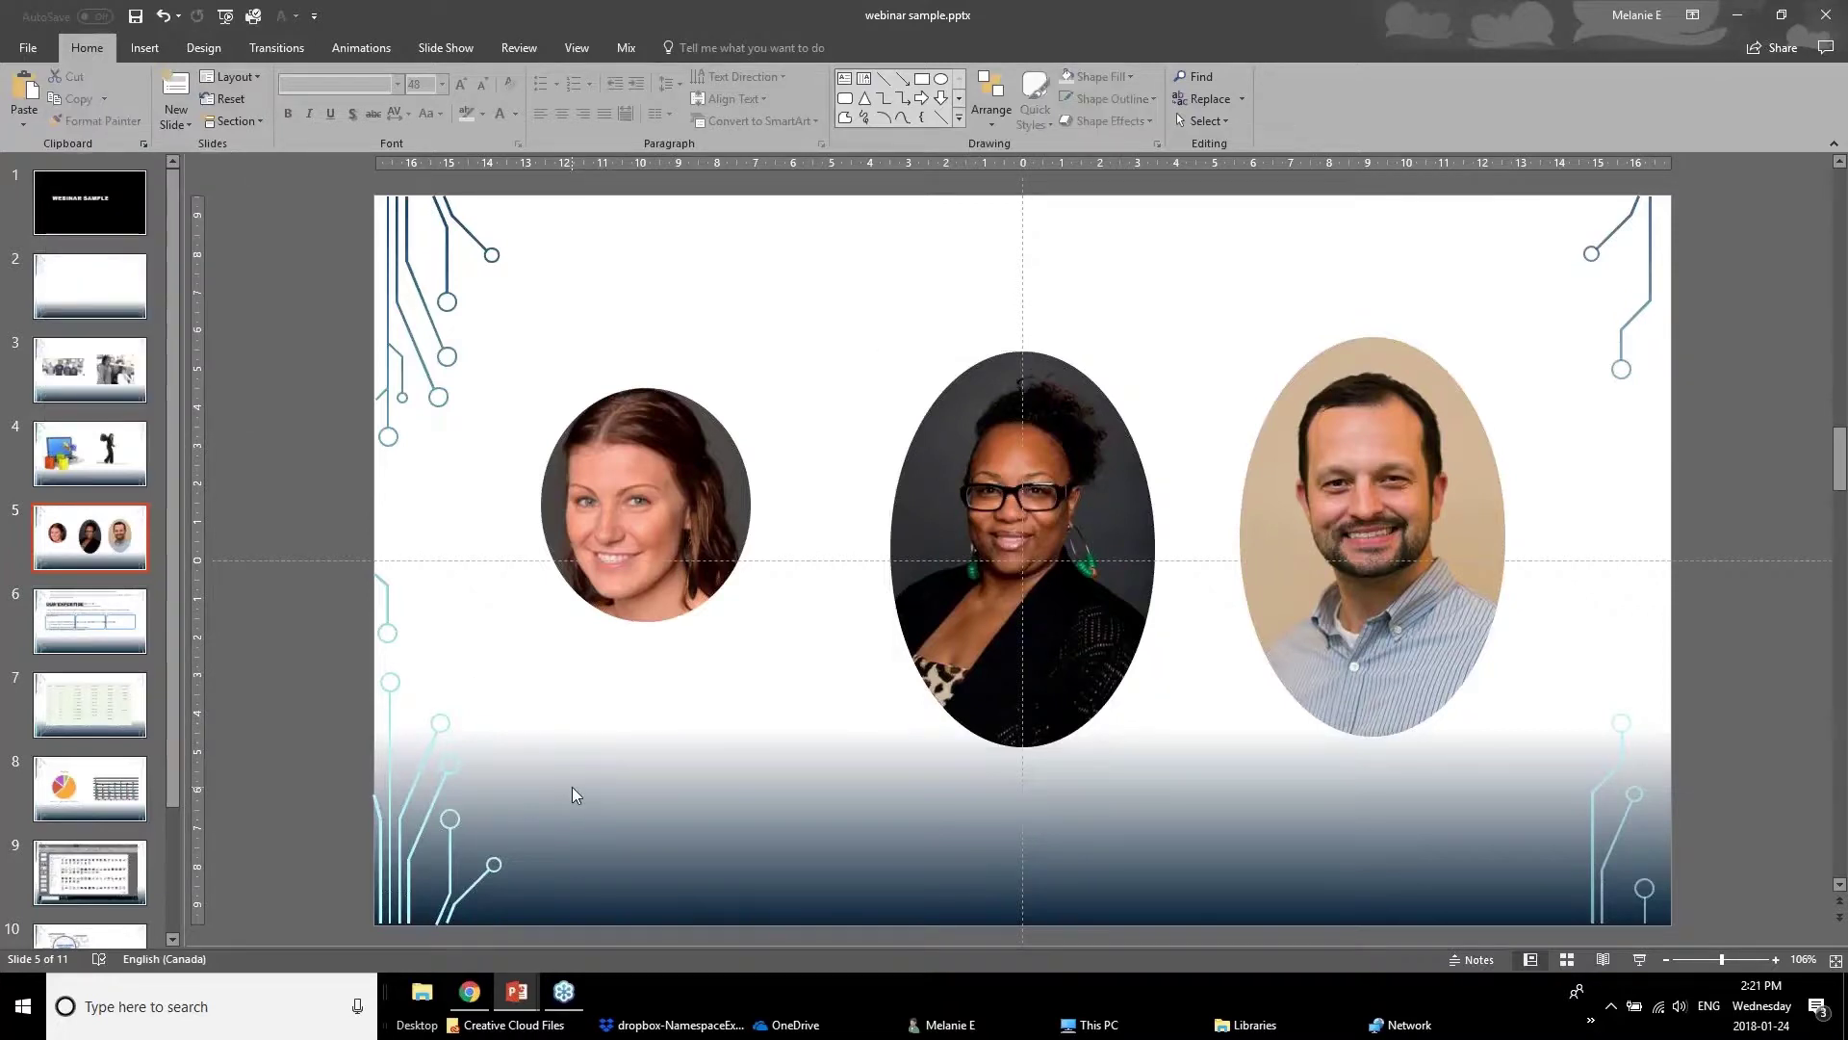
# Step: Switch to the Powerpoint Webinar January 2018 v1 presentation and review slides 8 to 10, ending on Cropping & Framing
pyautogui.click(517, 991)
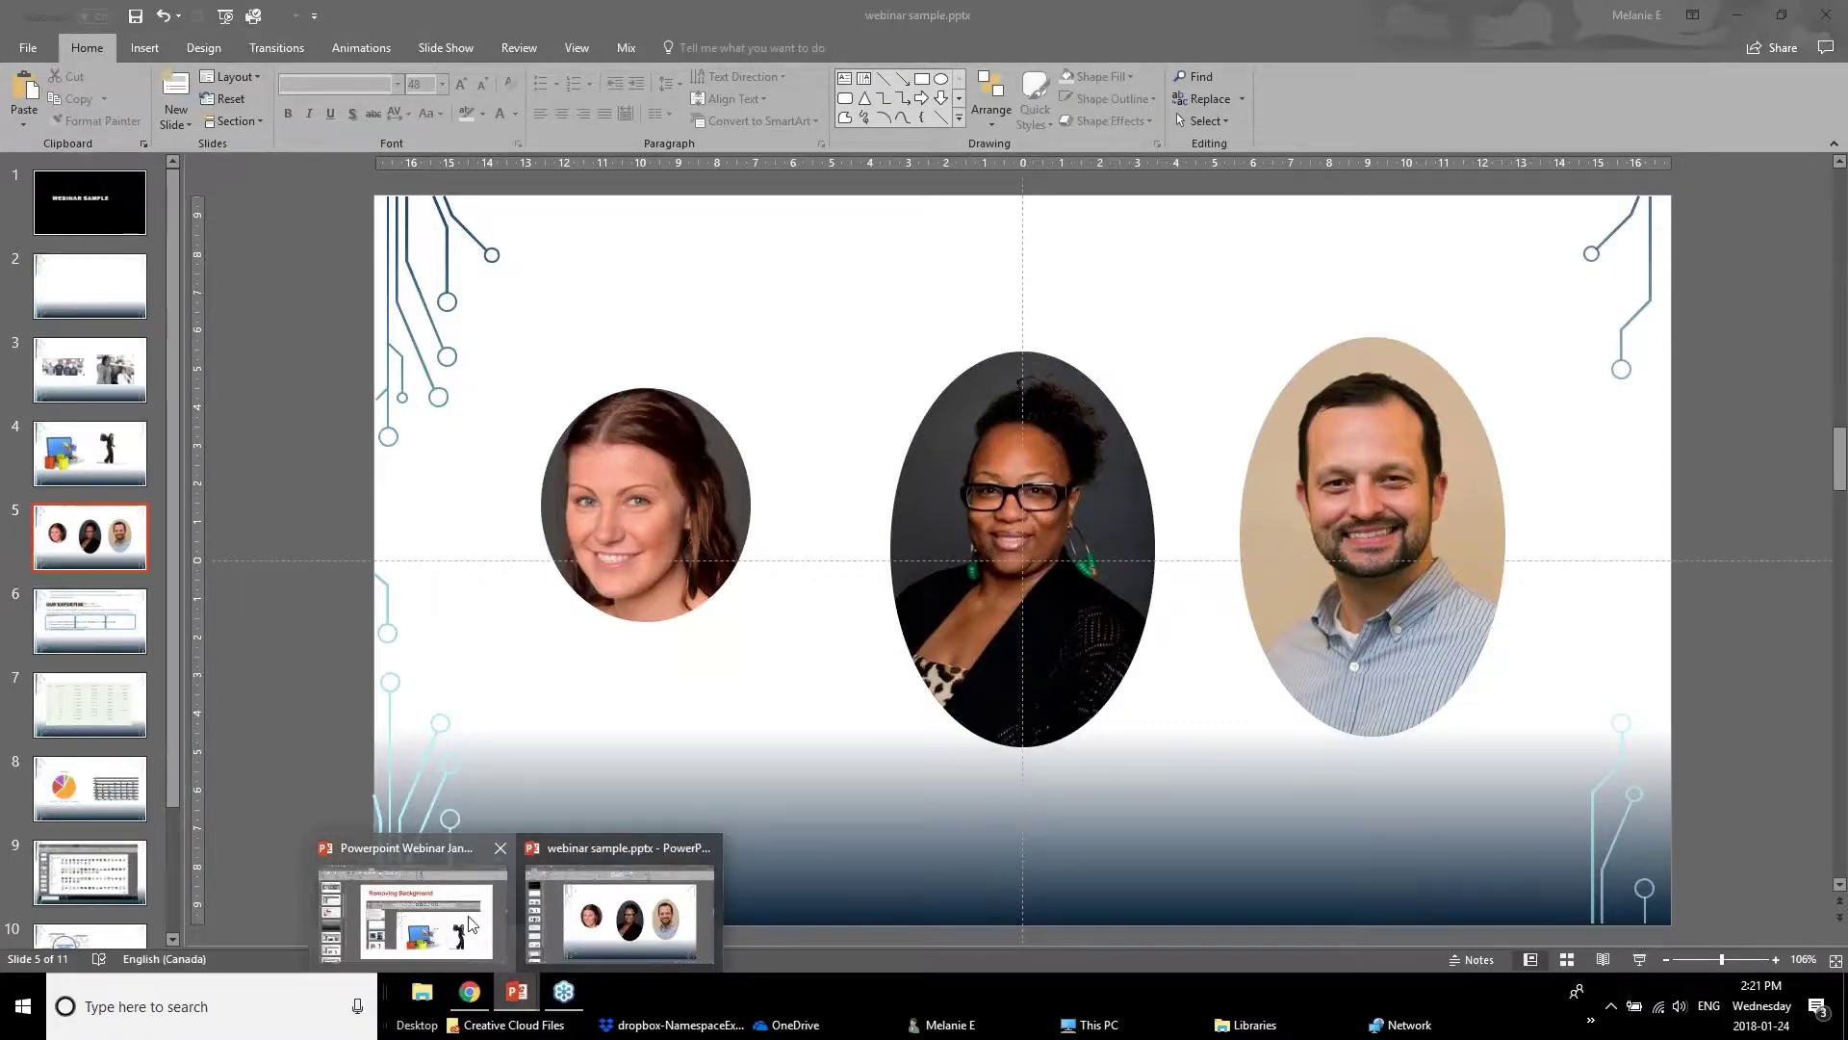
pyautogui.click(471, 924)
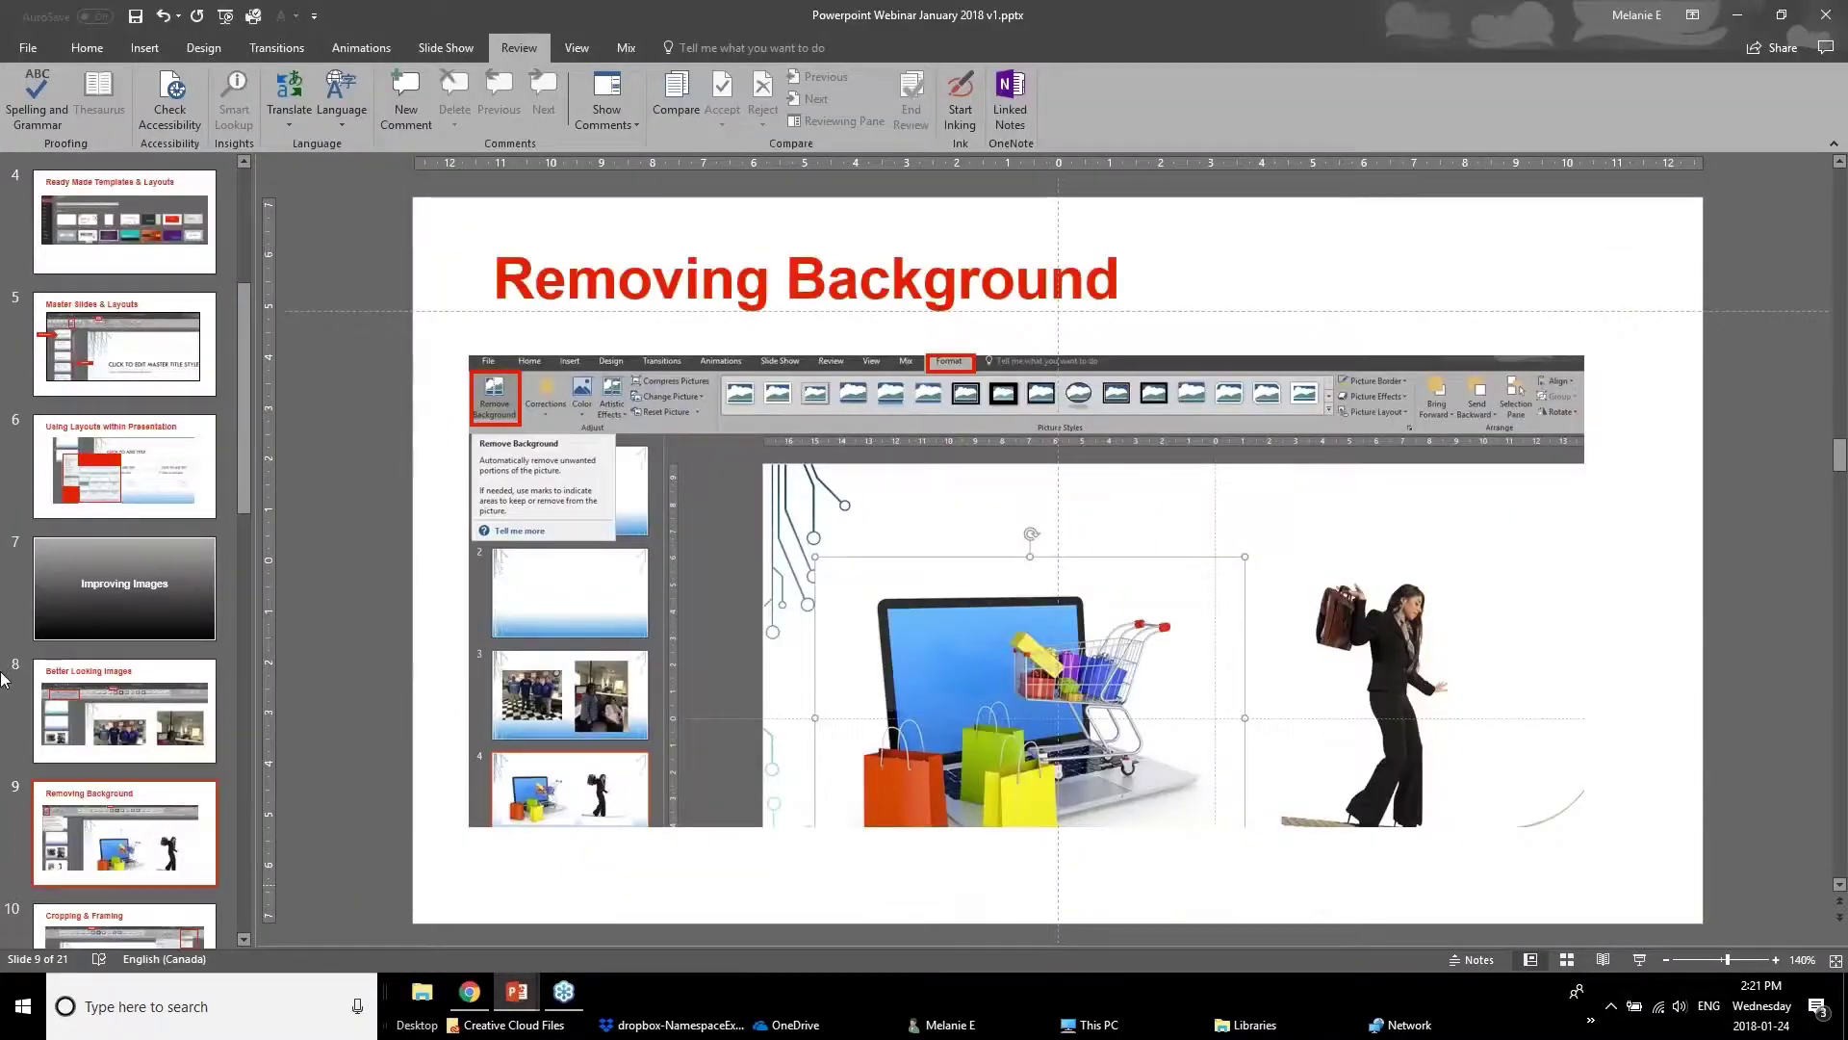
pyautogui.click(167, 731)
pyautogui.scroll(-2, 166, 717)
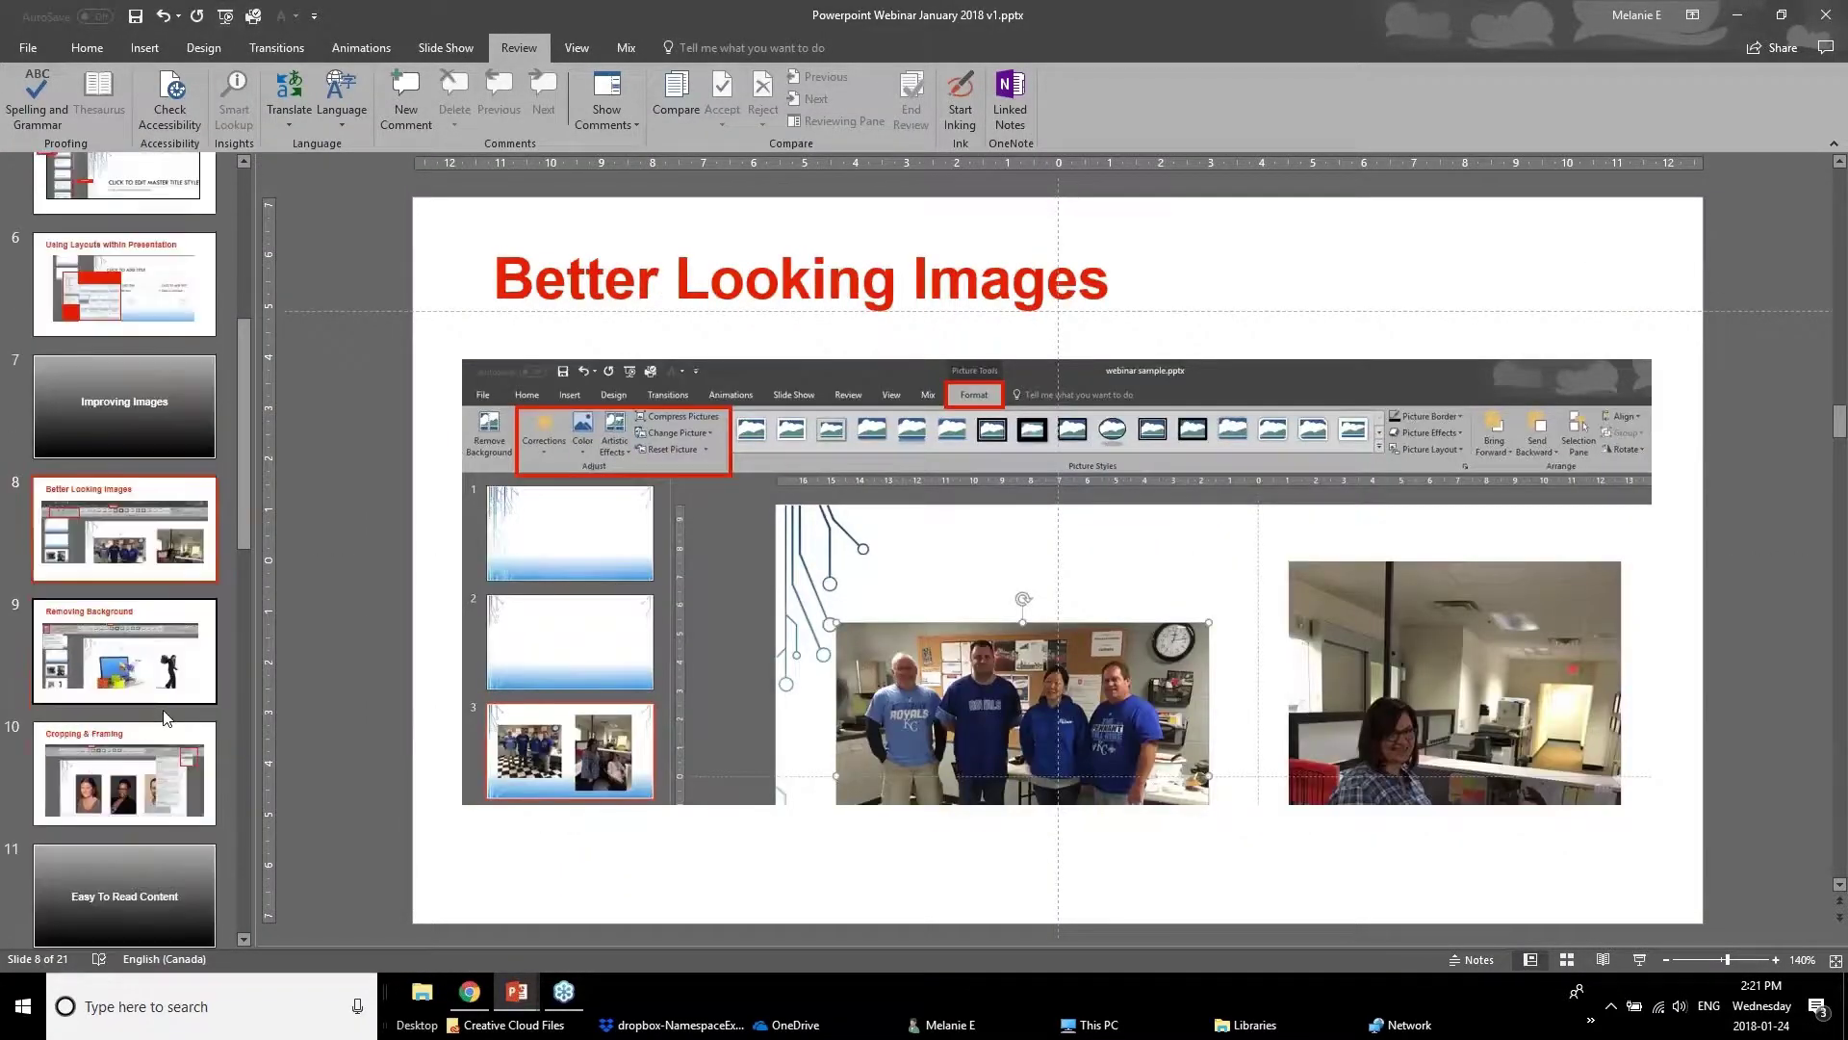
pyautogui.click(165, 695)
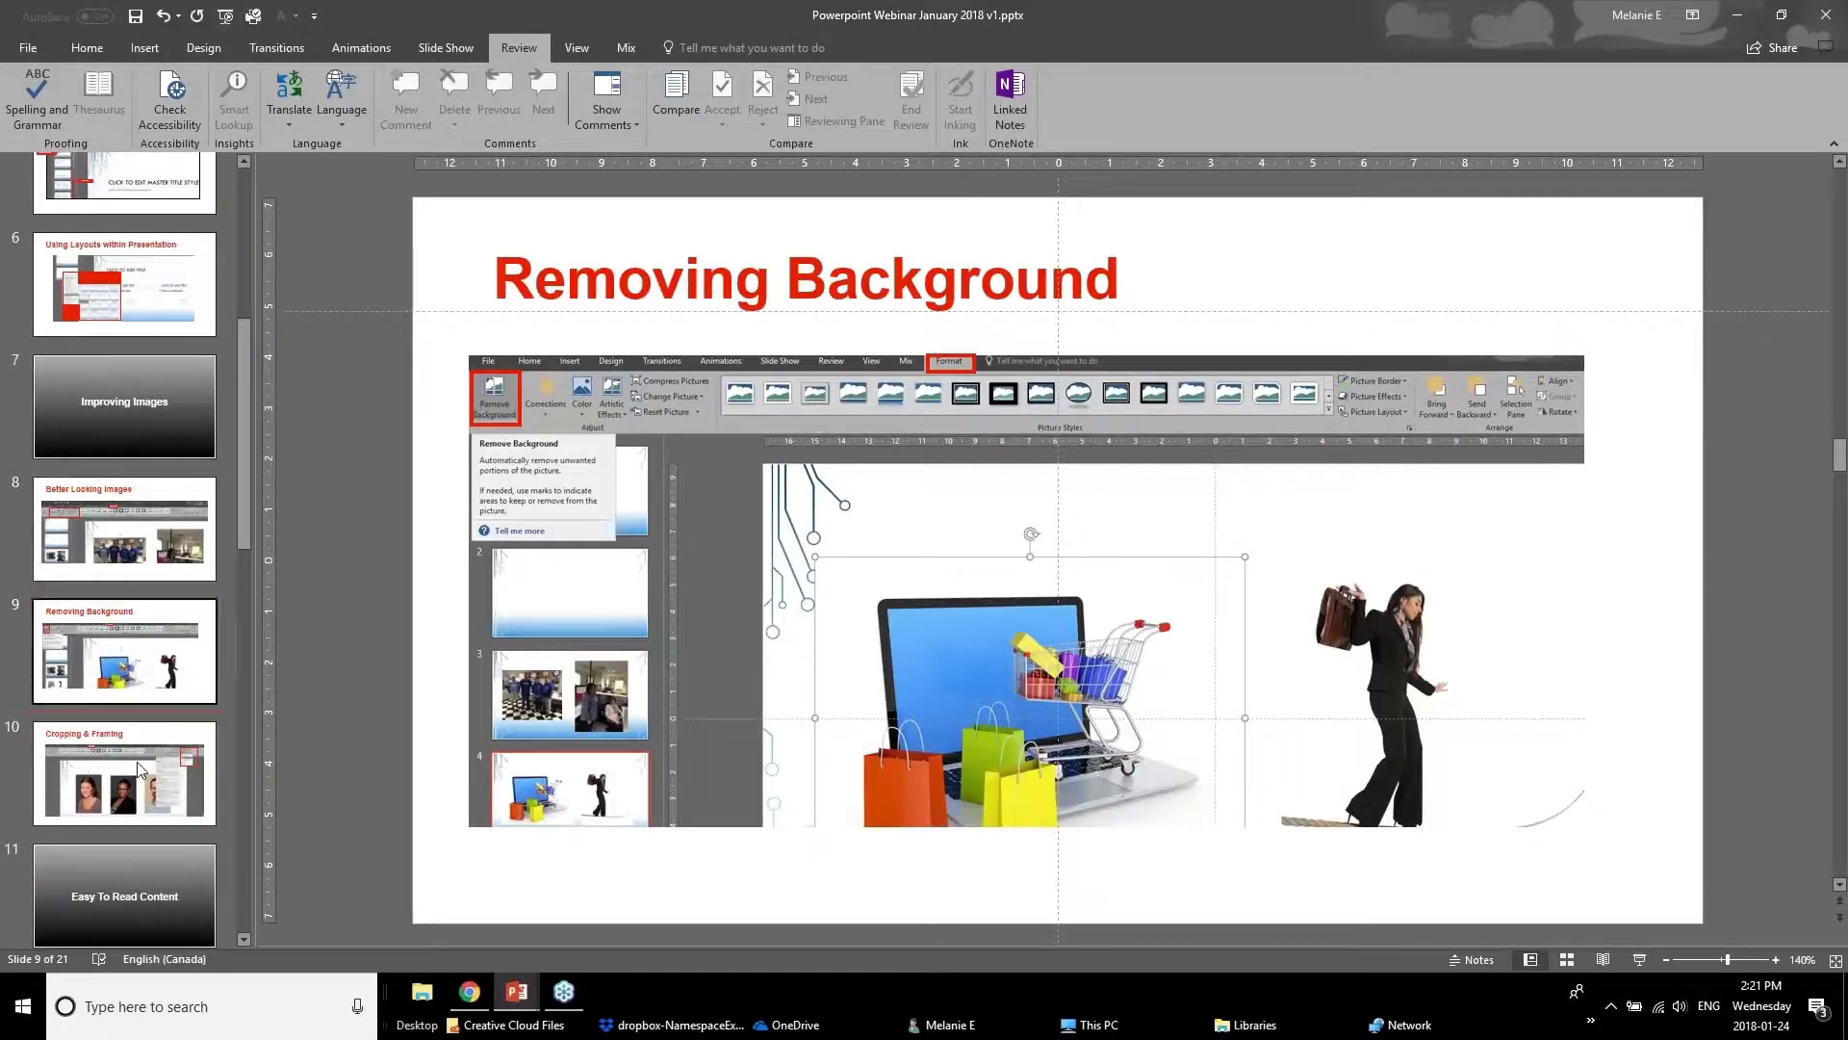
pyautogui.scroll(-1, 137, 780)
pyautogui.scroll(-1, 136, 781)
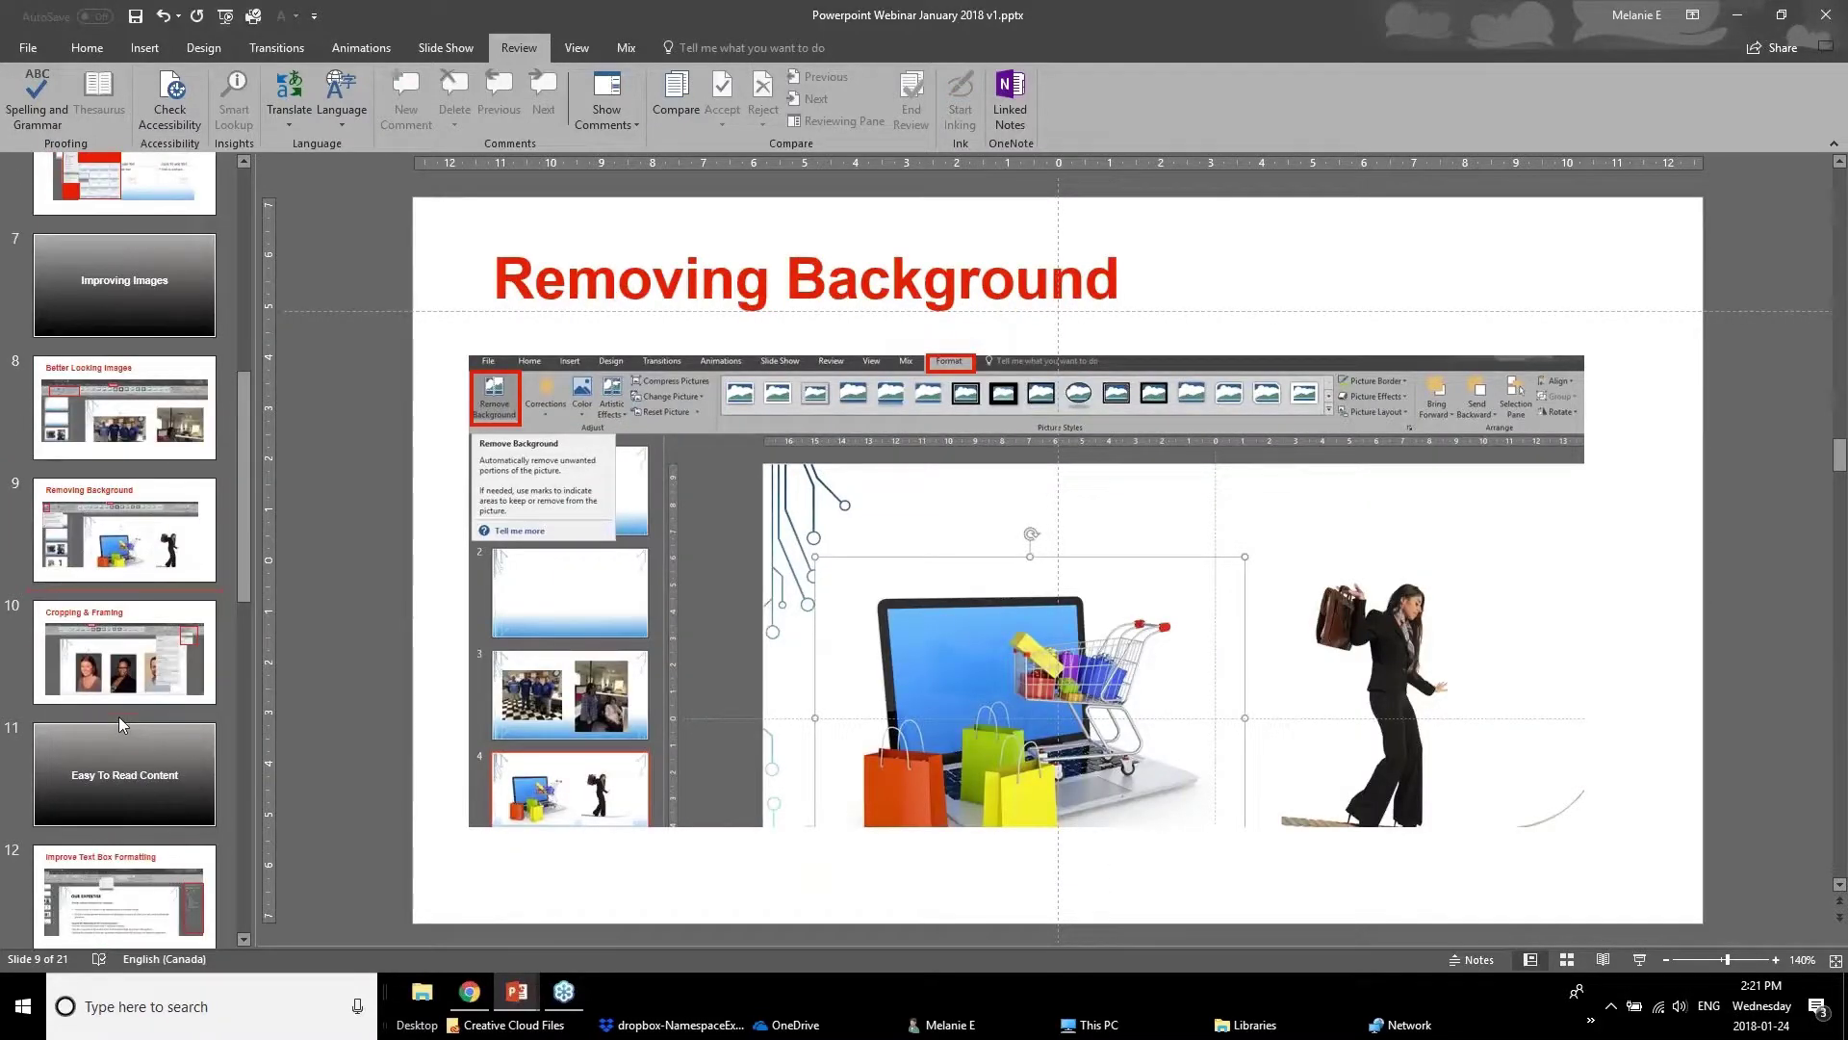
pyautogui.click(120, 698)
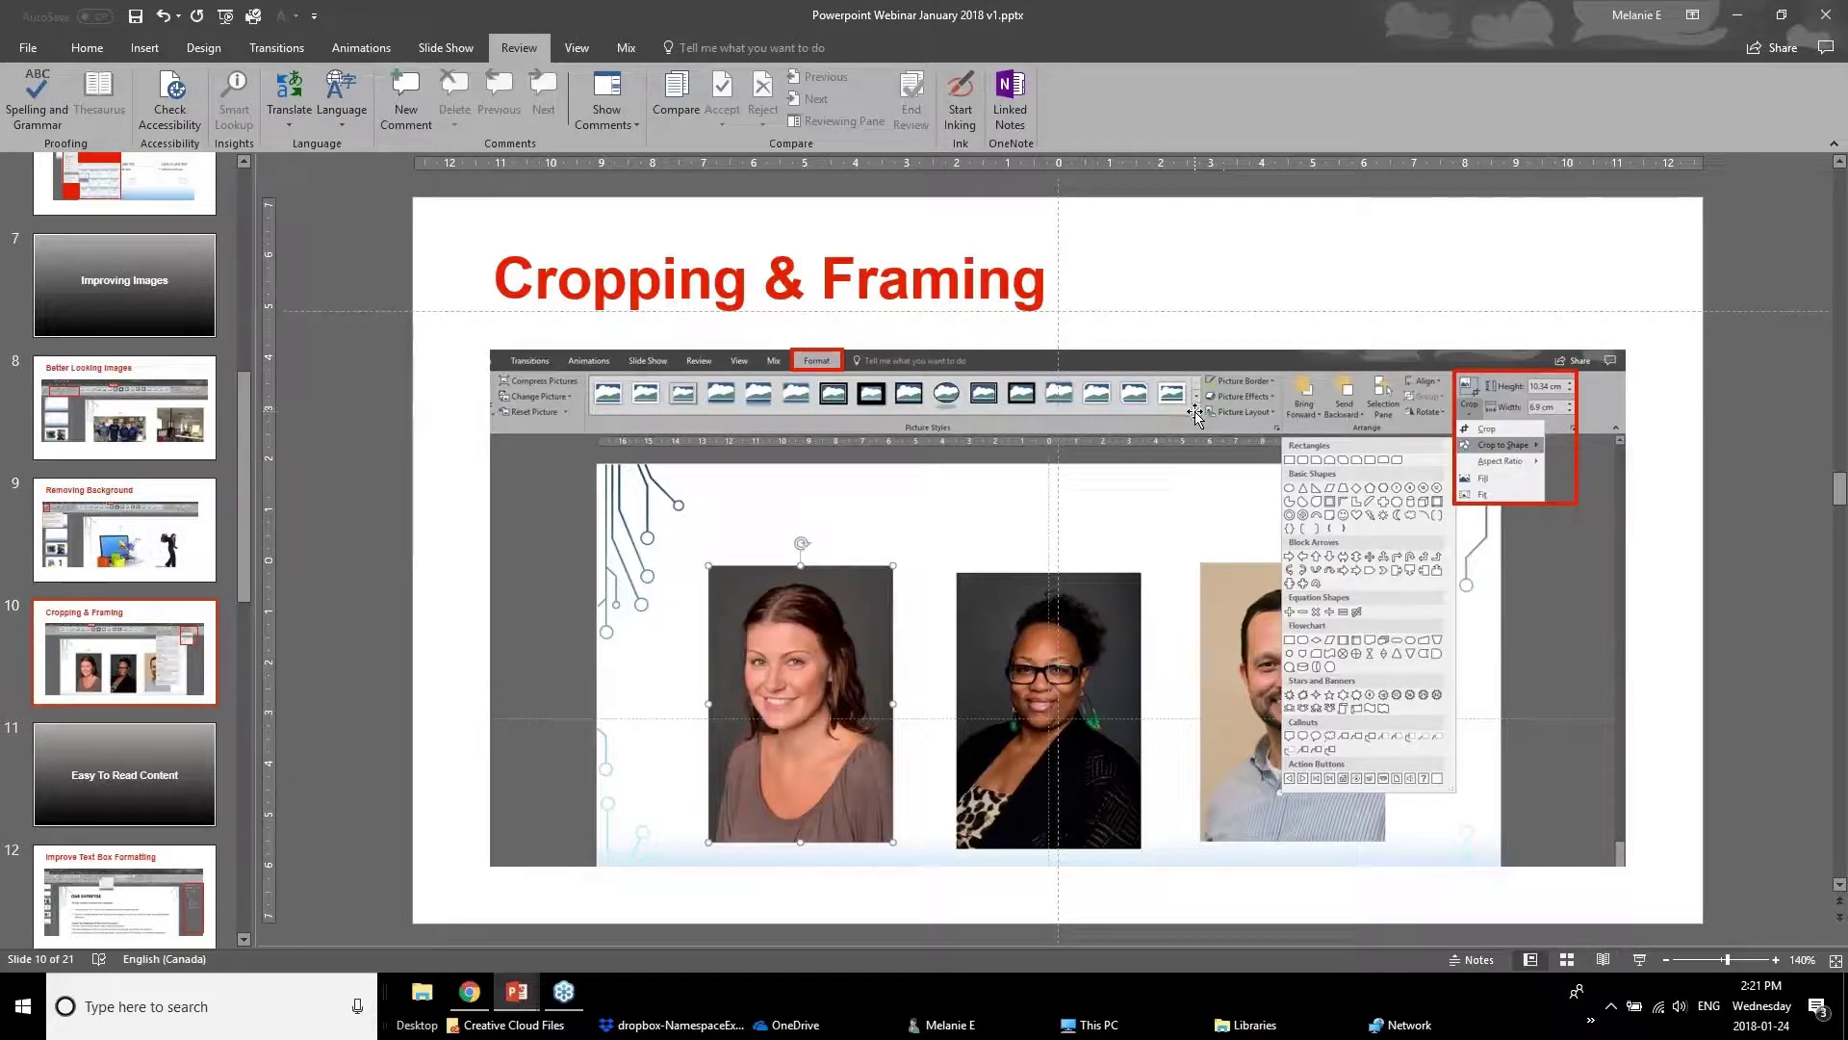
# Step: In webinar sample.pptx, give the first portrait a tilted white frame picture style and move it slightly up and to the right
pyautogui.click(520, 993)
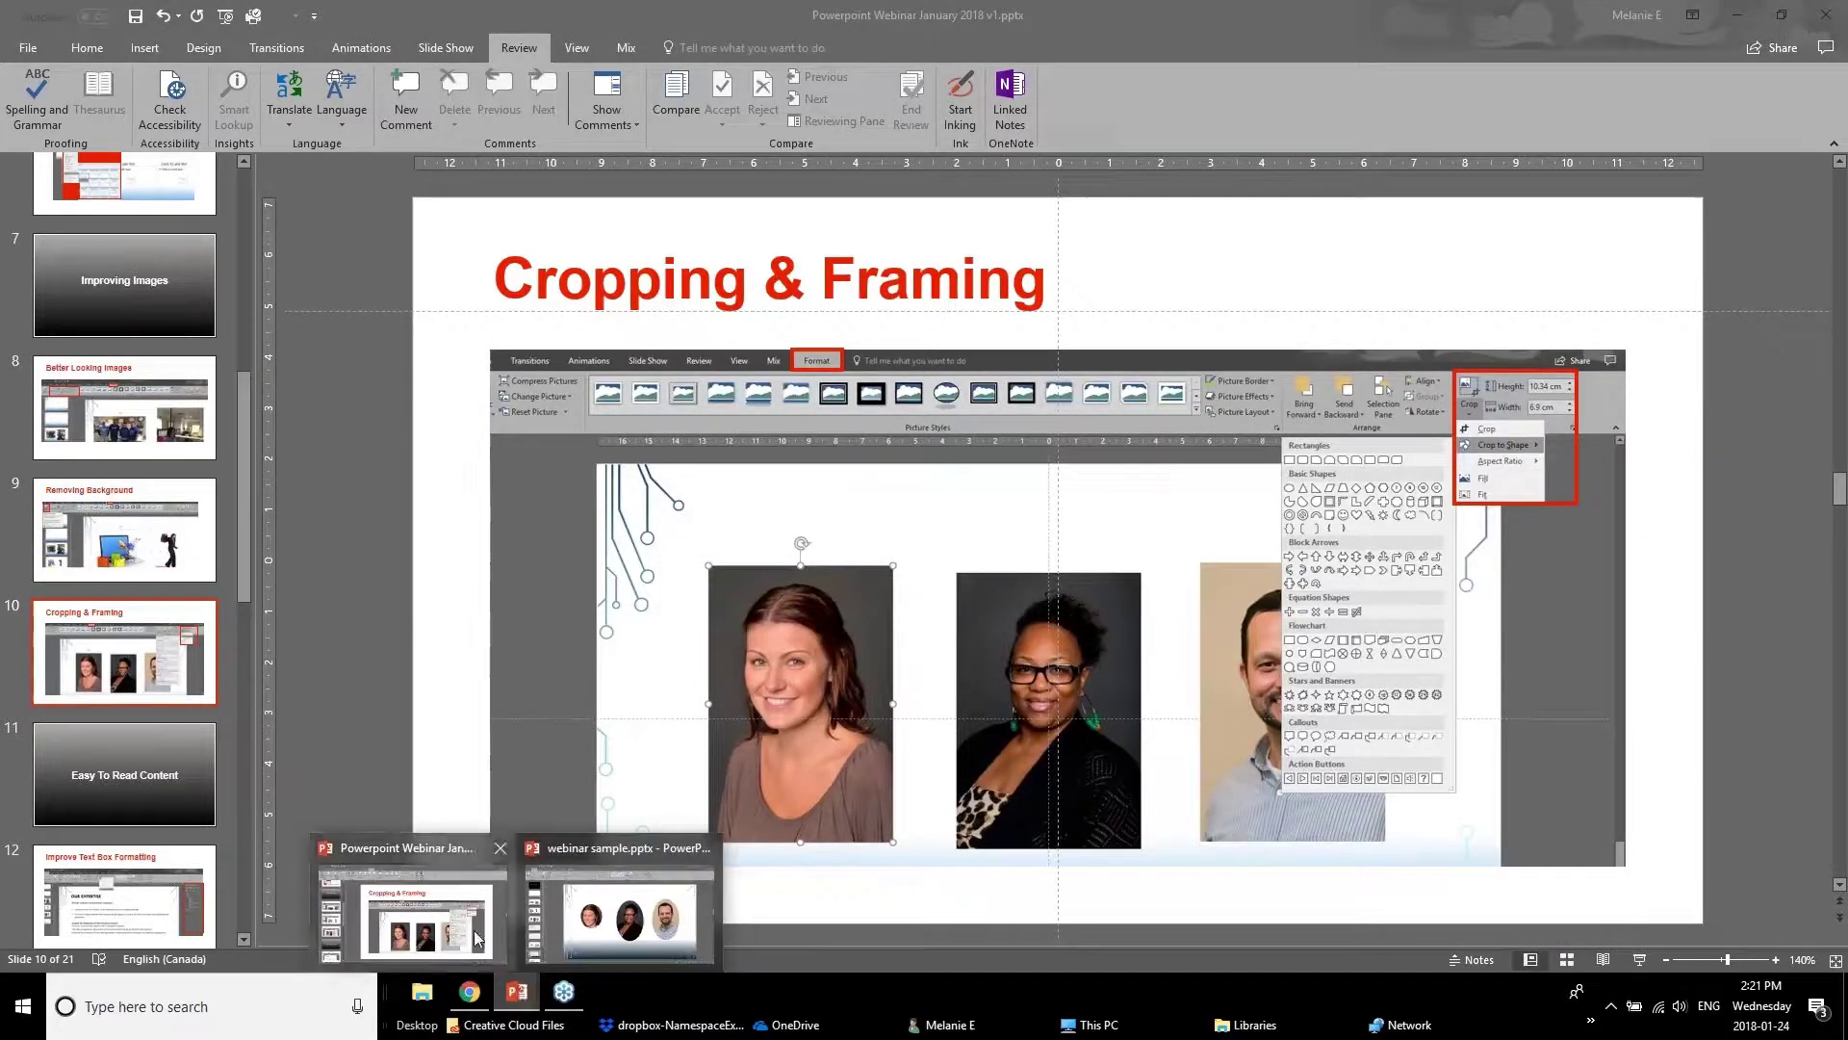
pyautogui.click(438, 943)
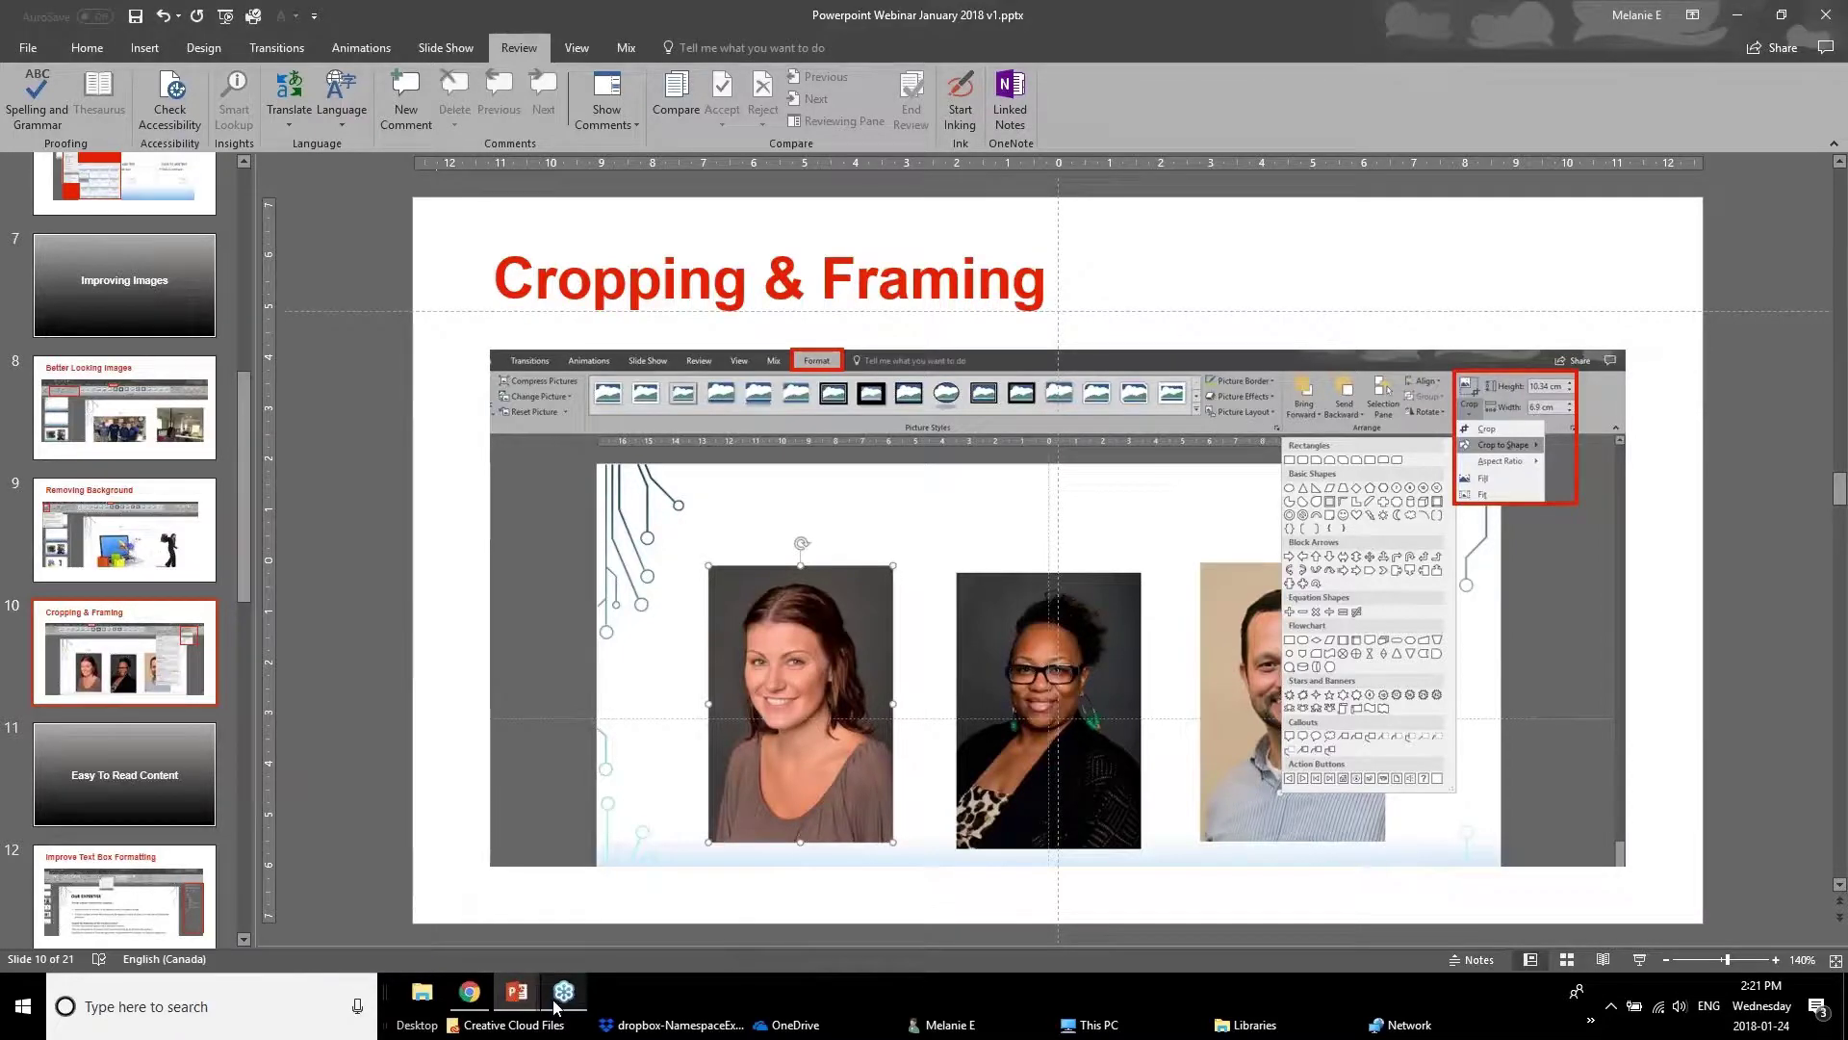
pyautogui.moveTo(517, 992)
pyautogui.click(625, 913)
pyautogui.click(555, 398)
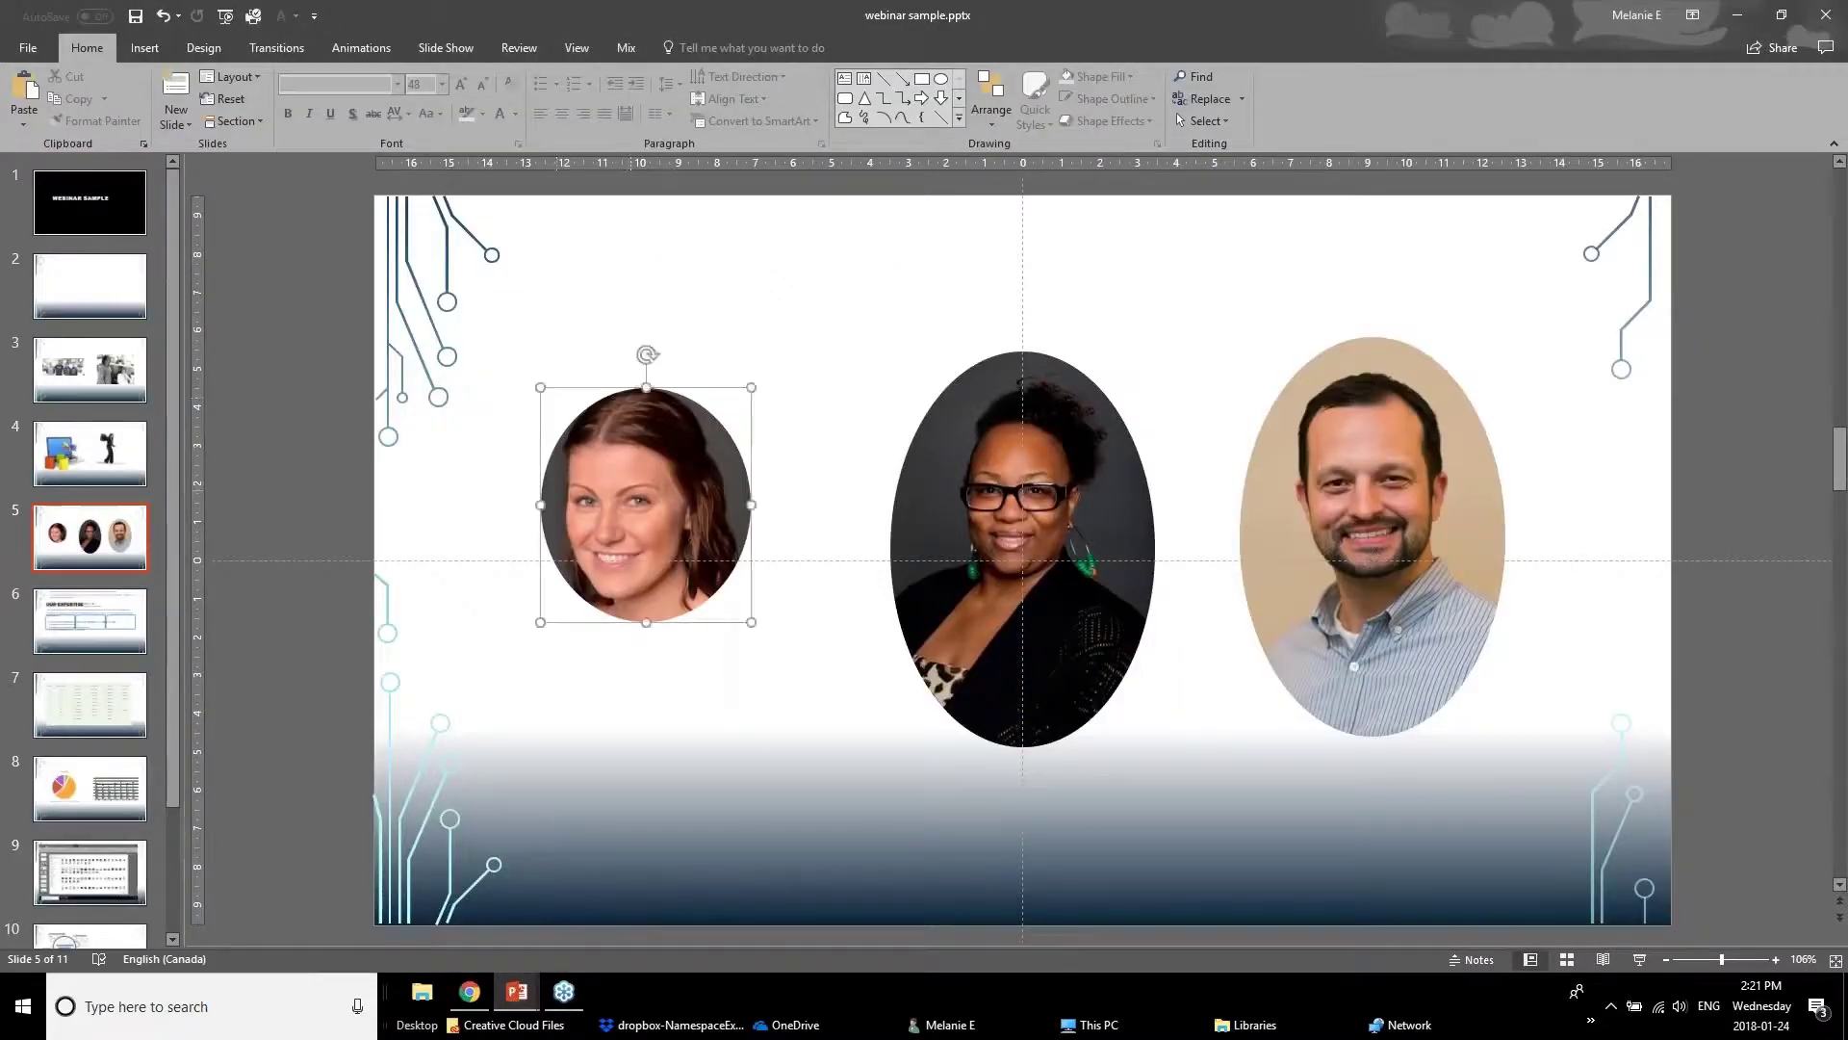
pyautogui.click(690, 25)
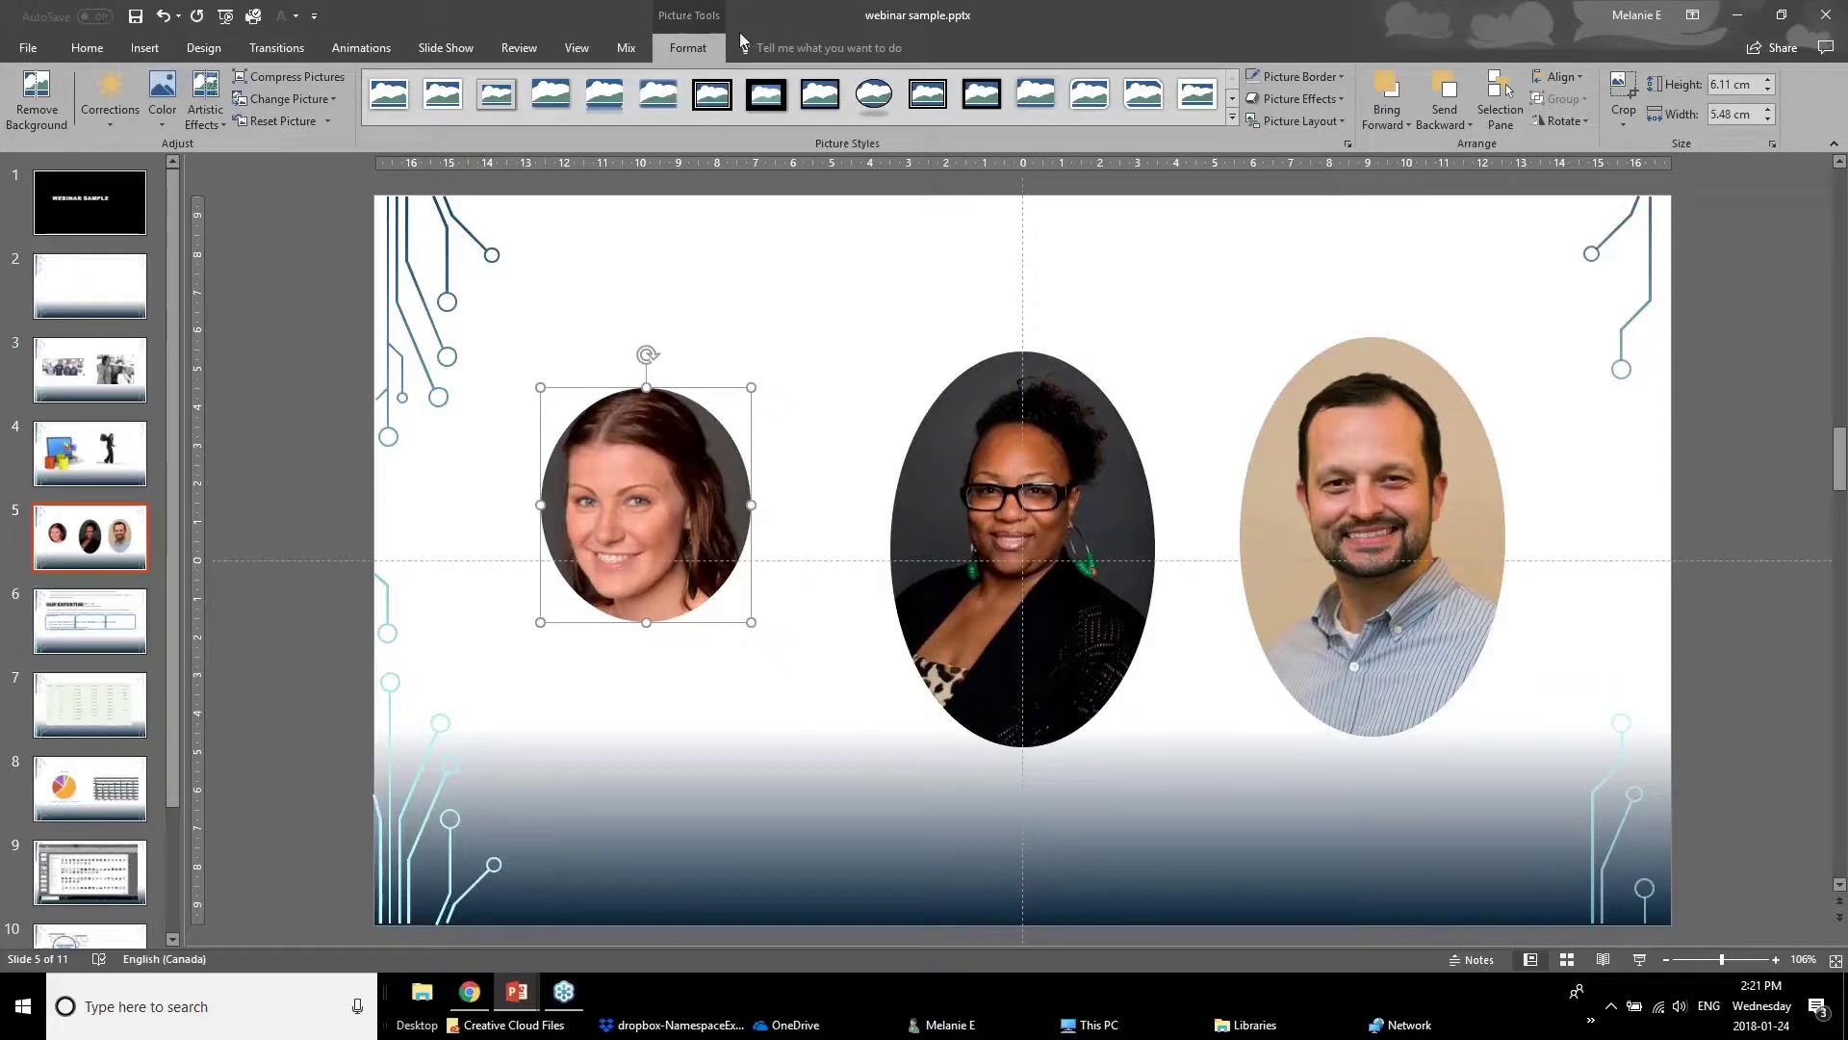
pyautogui.click(1232, 119)
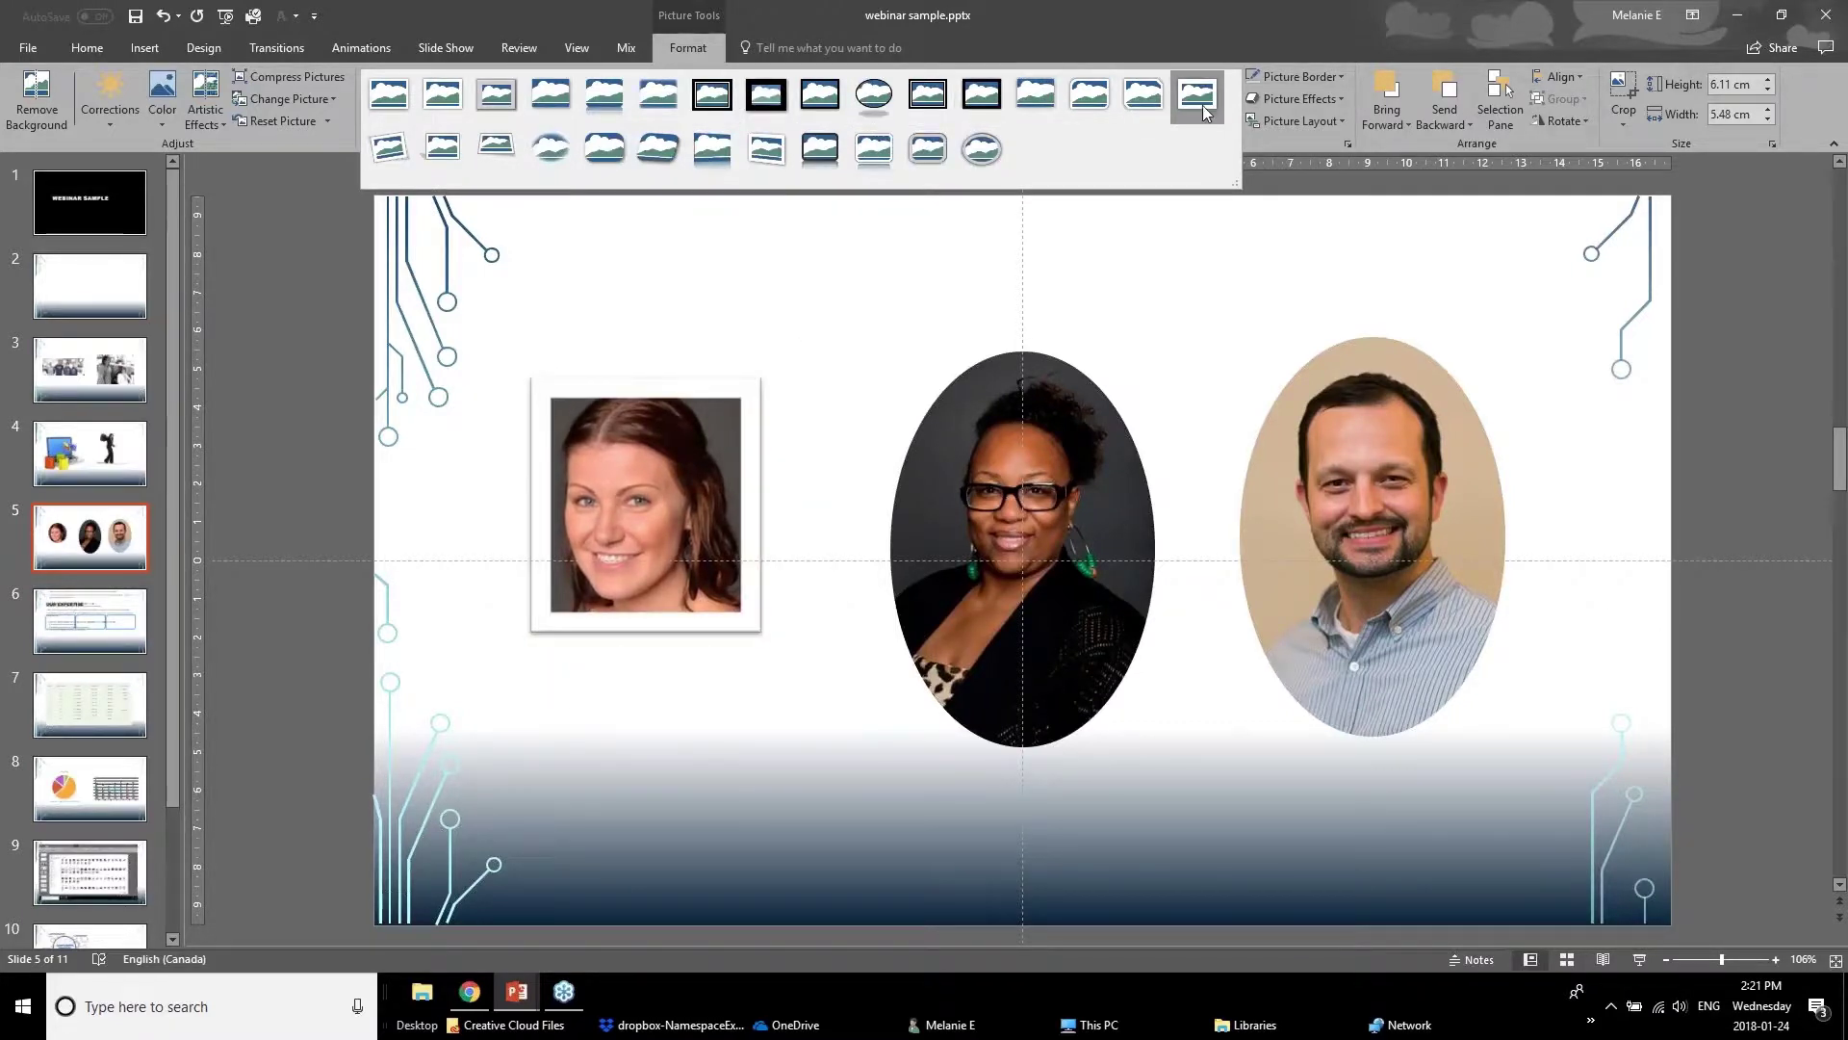
pyautogui.click(402, 133)
pyautogui.moveTo(647, 506); pyautogui.dragTo(676, 457)
pyautogui.click(369, 574)
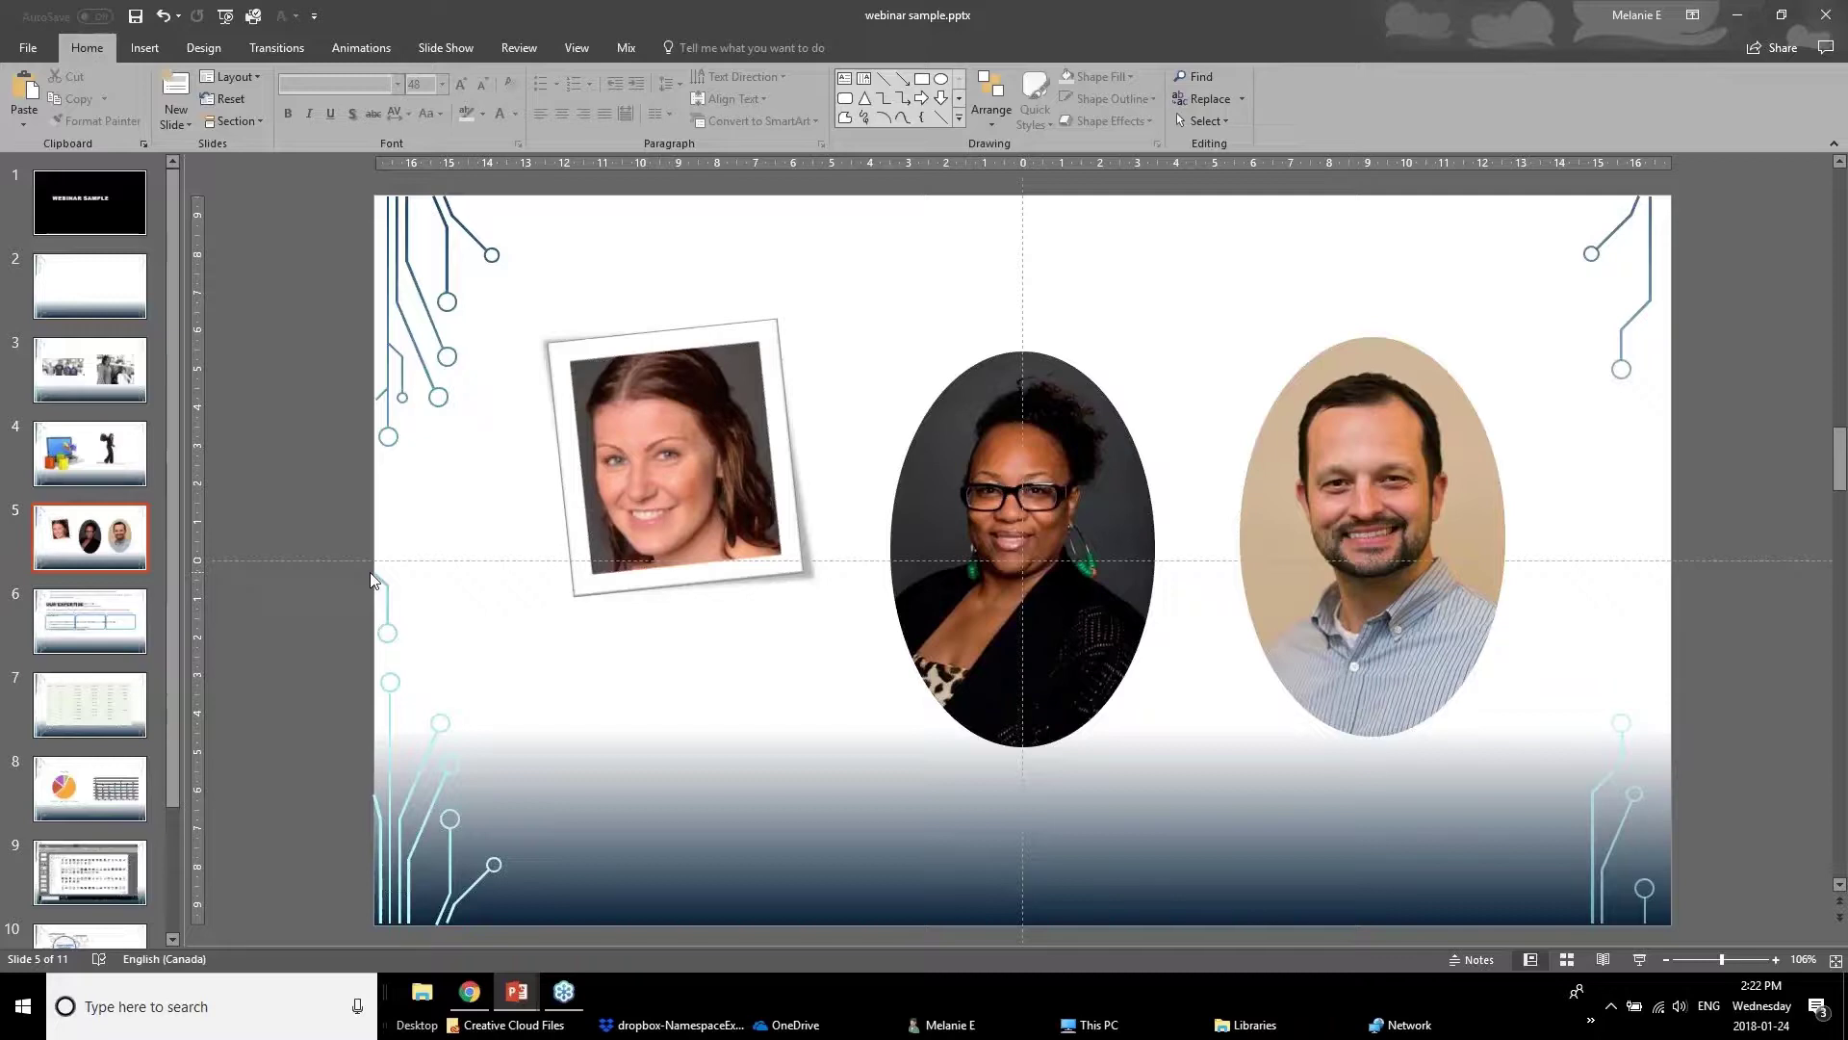
# Step: Examine the picture border and shadow effect options for the middle portrait
pyautogui.click(972, 474)
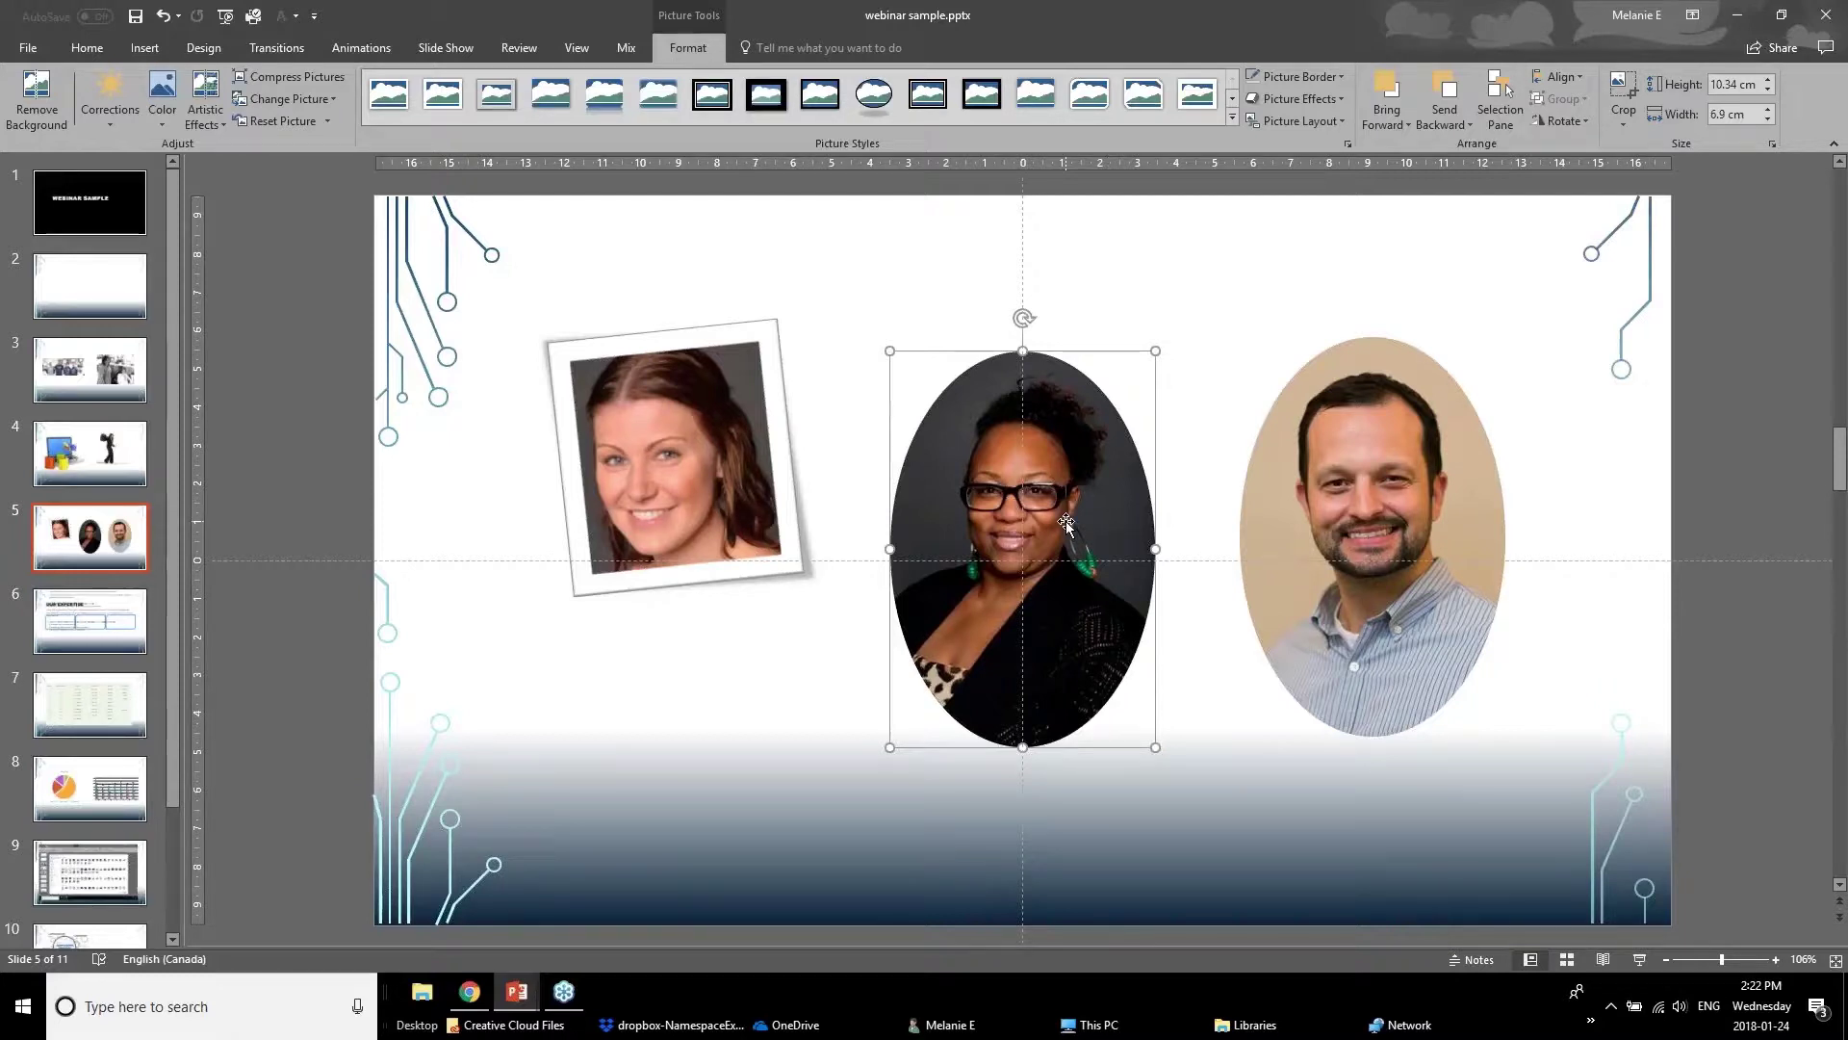
pyautogui.click(1293, 77)
pyautogui.click(1190, 321)
pyautogui.click(1307, 81)
pyautogui.click(1334, 84)
pyautogui.click(1329, 100)
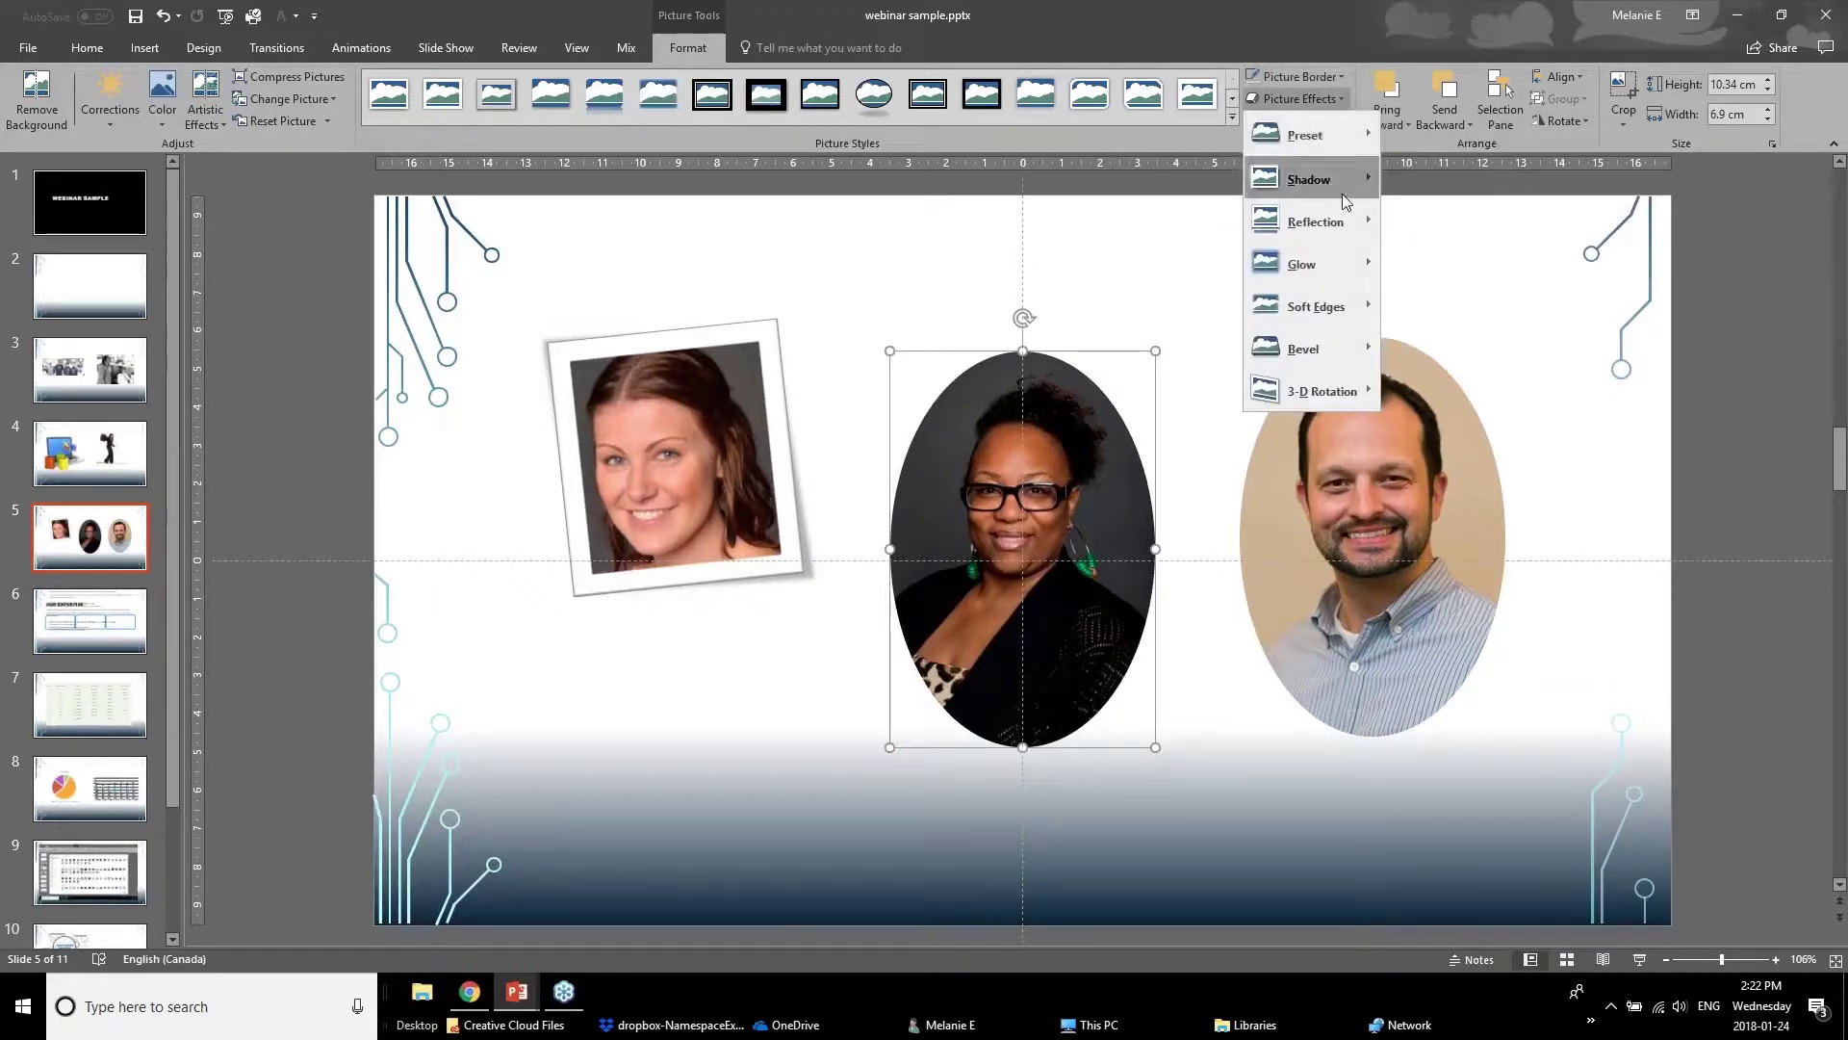
pyautogui.moveTo(1311, 180)
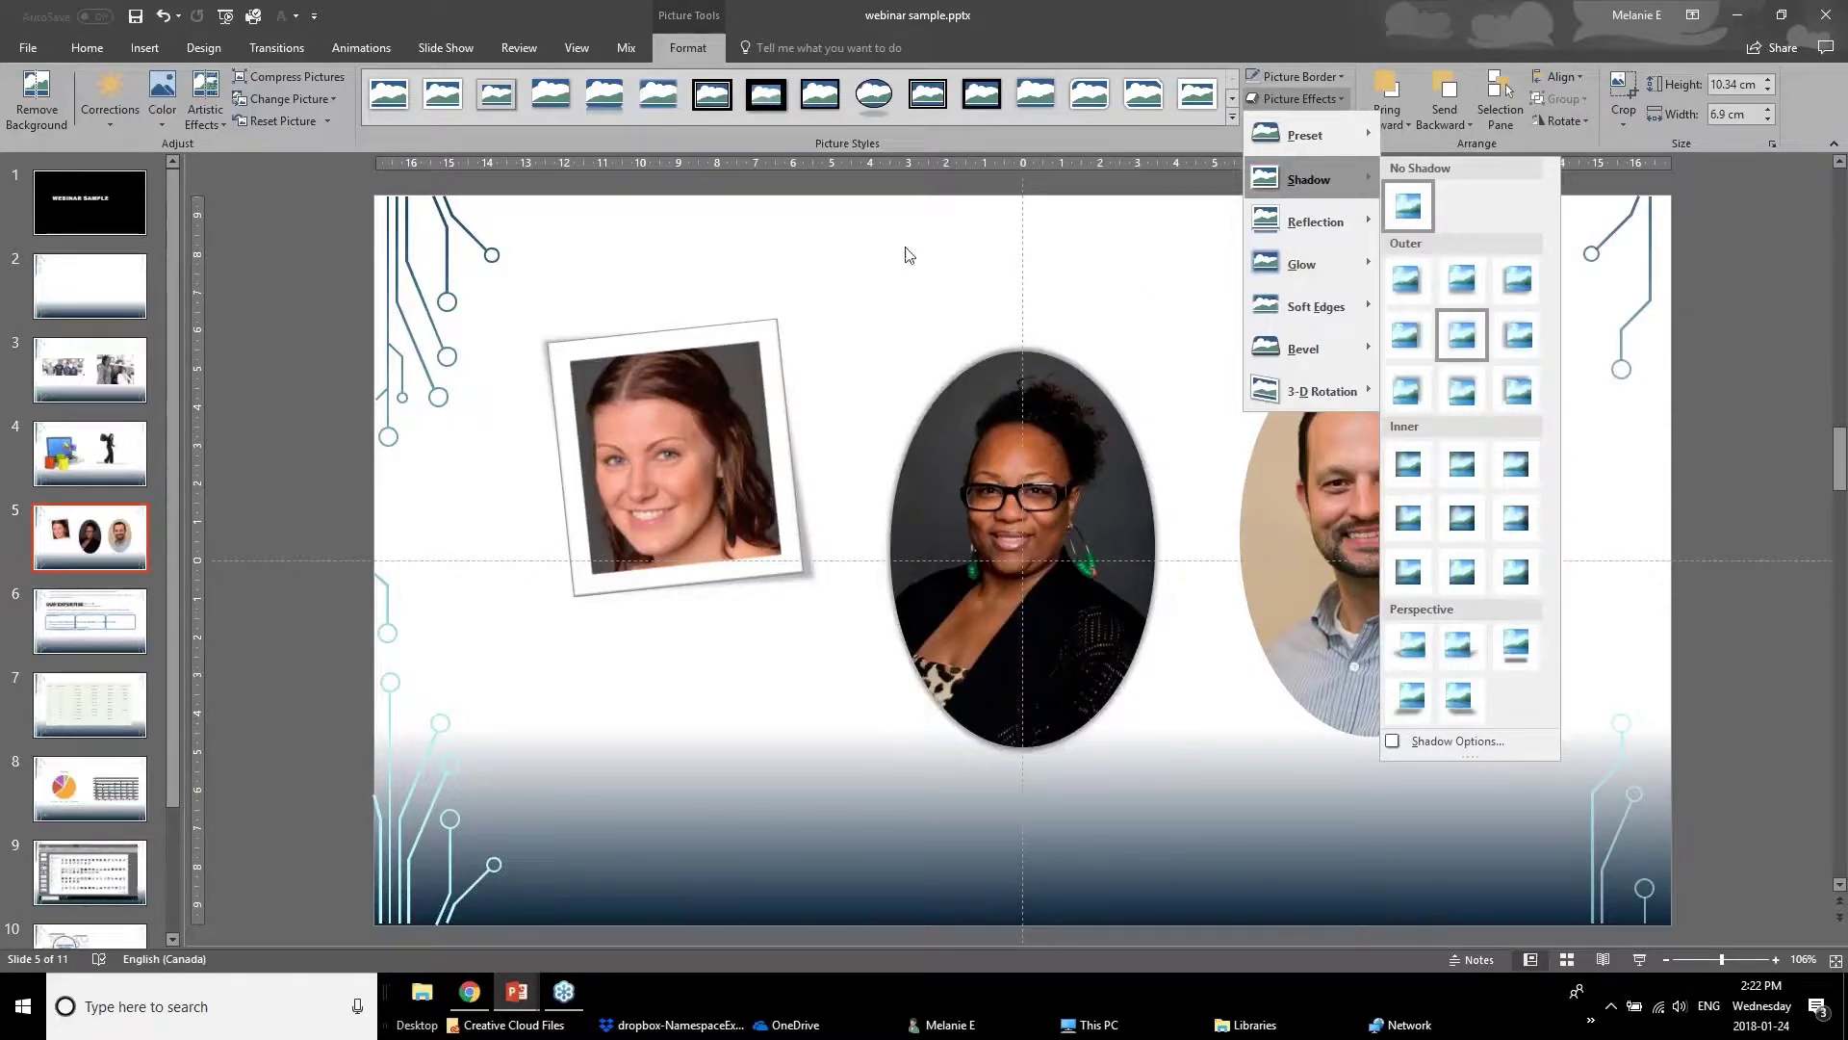
# Step: Apply a straight white frame picture style to the first portrait
pyautogui.click(1104, 114)
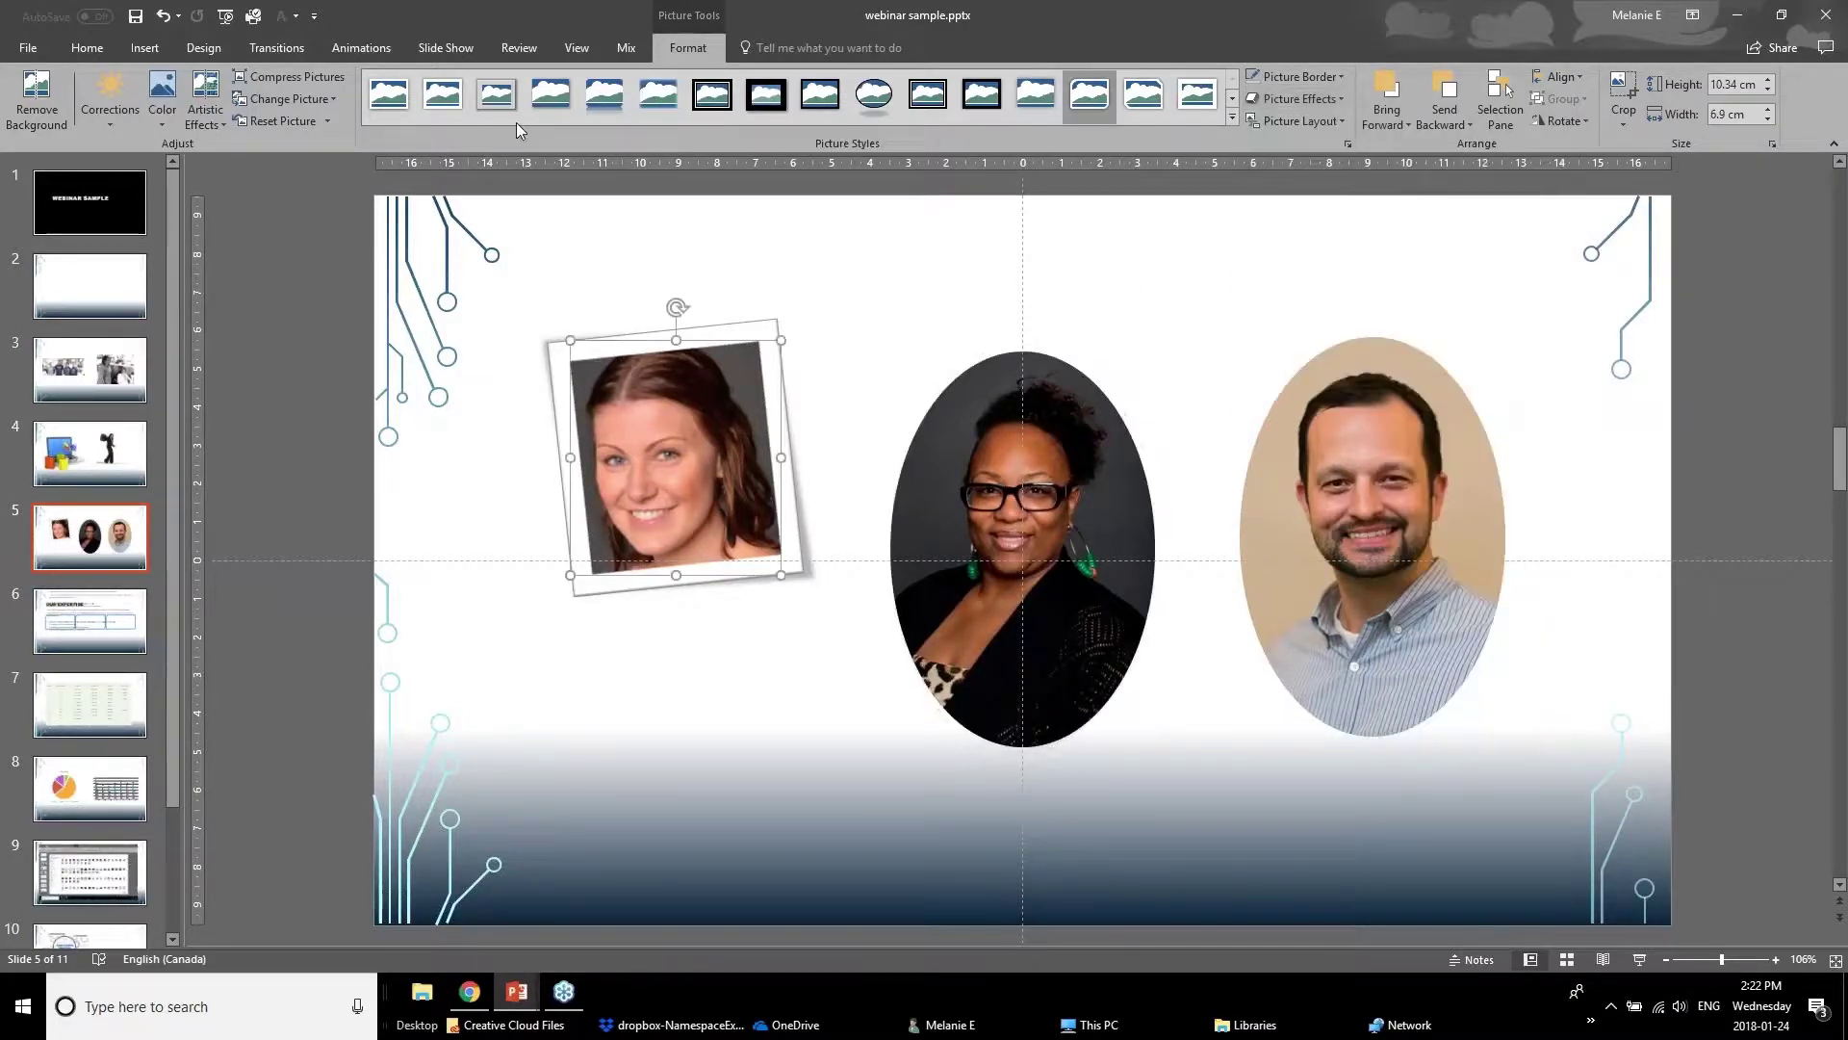
pyautogui.click(443, 93)
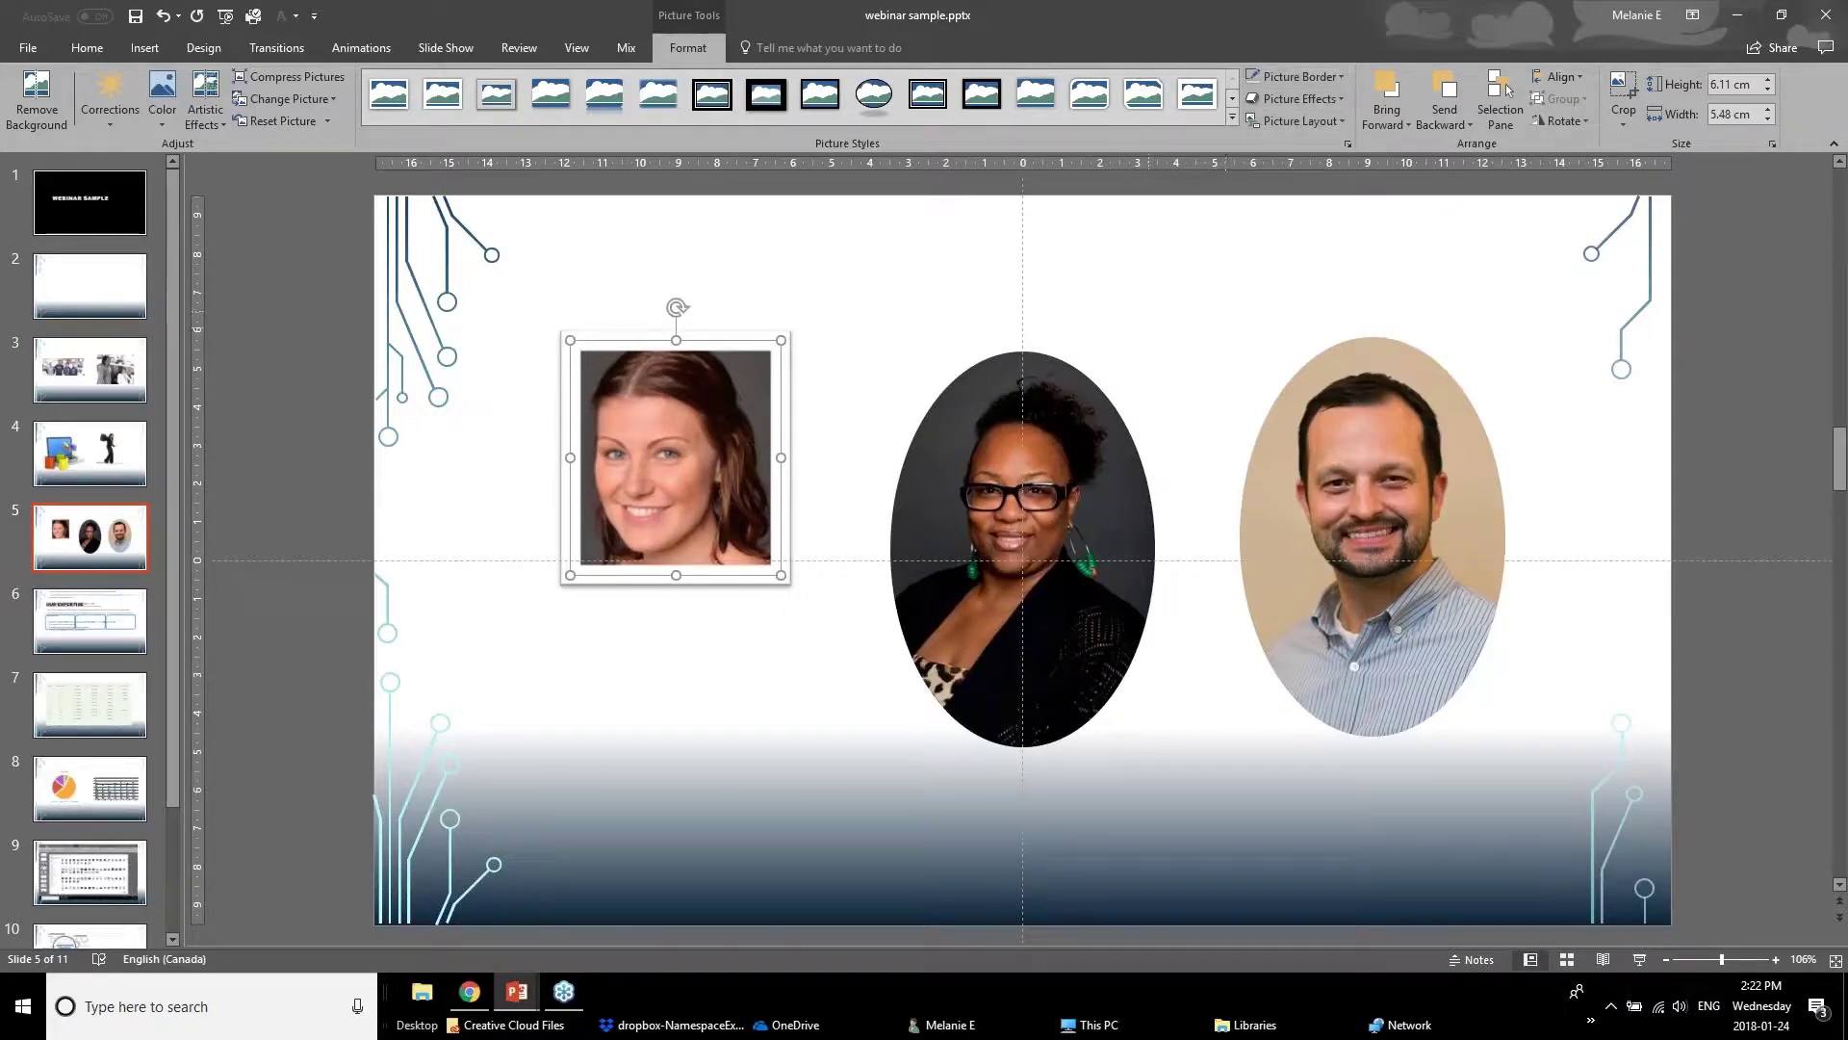
# Step: Switch to the Powerpoint Webinar January 2018 v1 presentation and go through slide 11 to slide 12, Improve Text Box Formatting
pyautogui.click(517, 991)
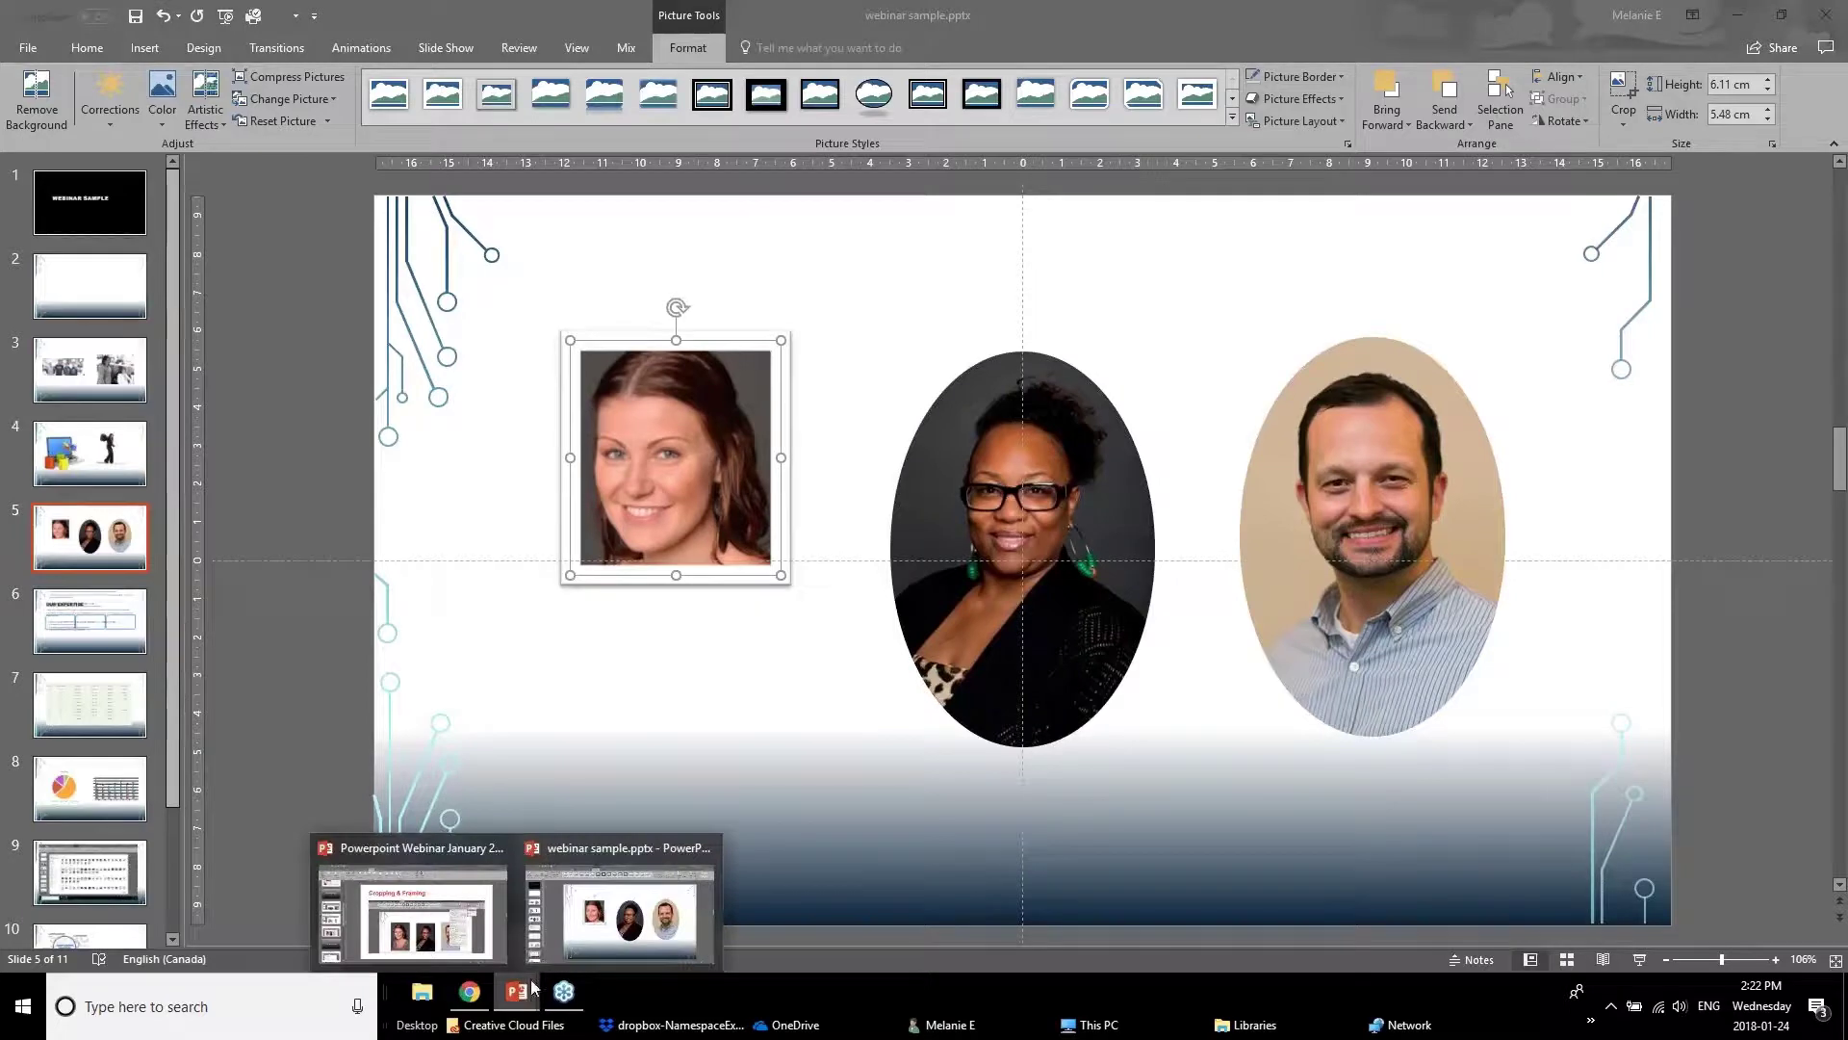
pyautogui.click(491, 943)
pyautogui.scroll(-1, 215, 743)
pyautogui.click(157, 683)
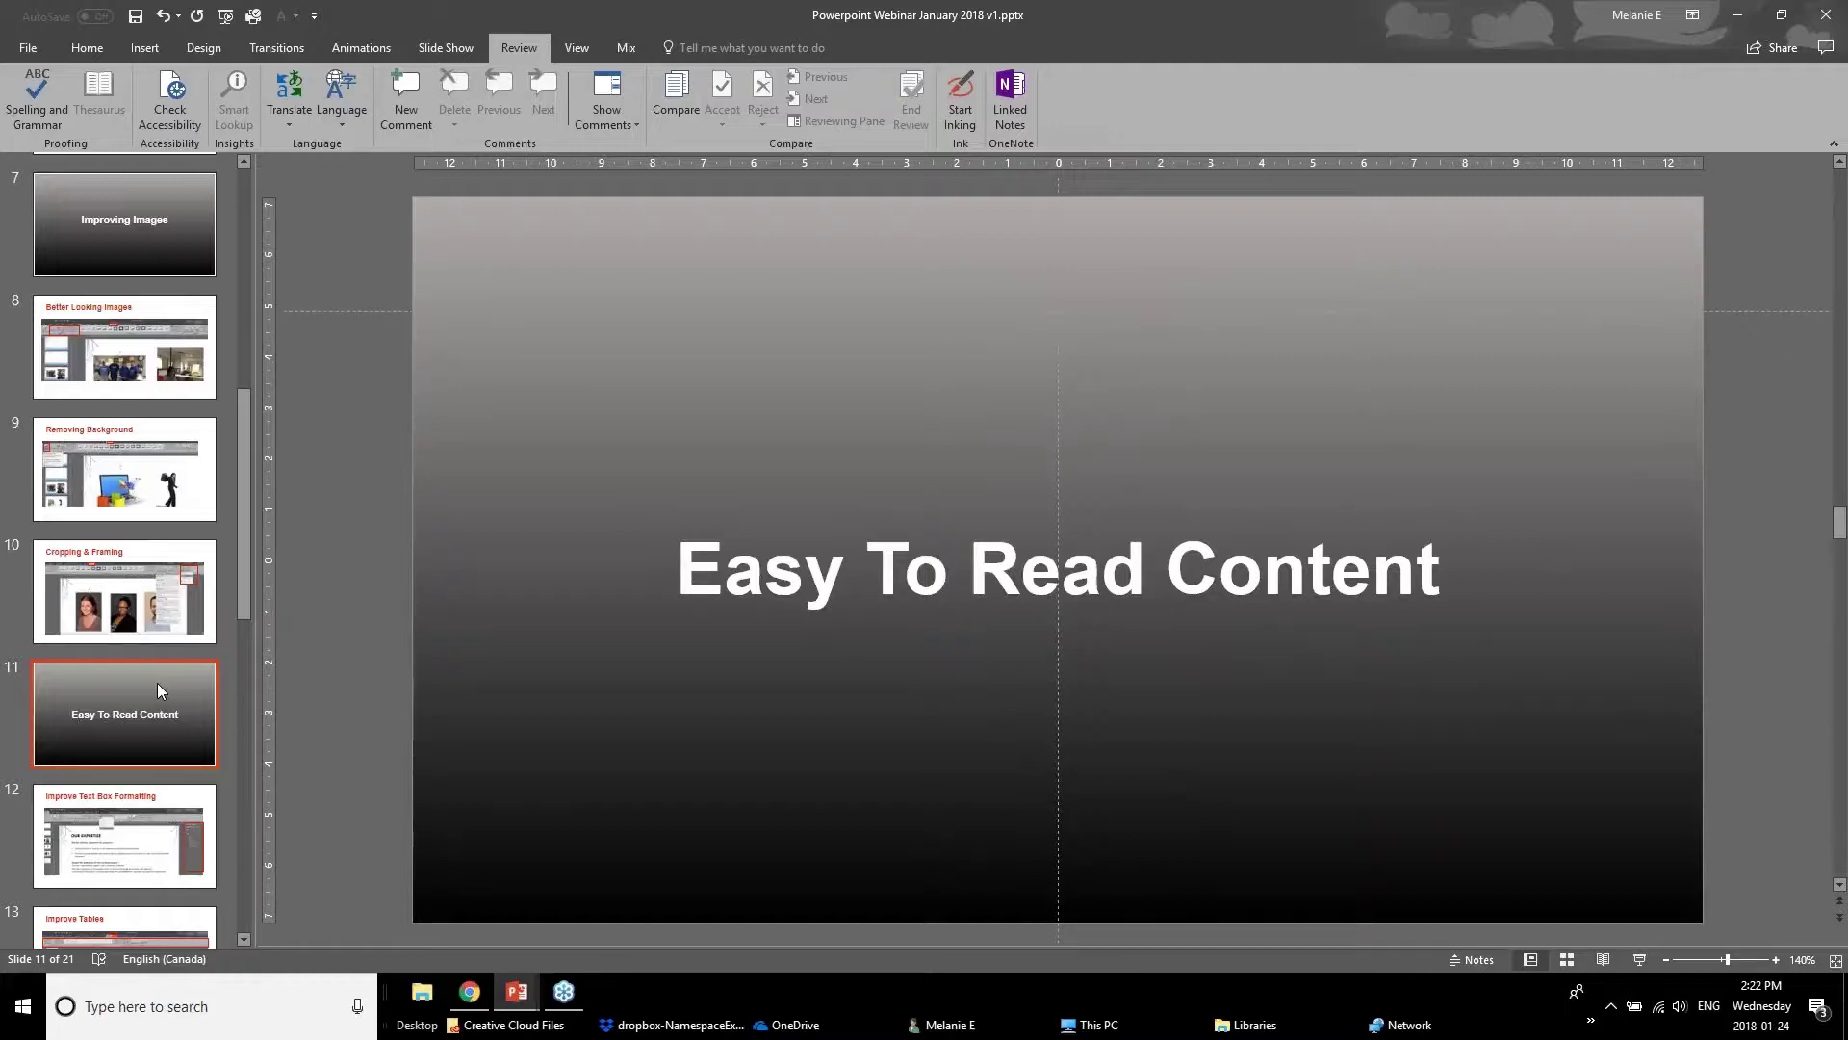
pyautogui.click(110, 872)
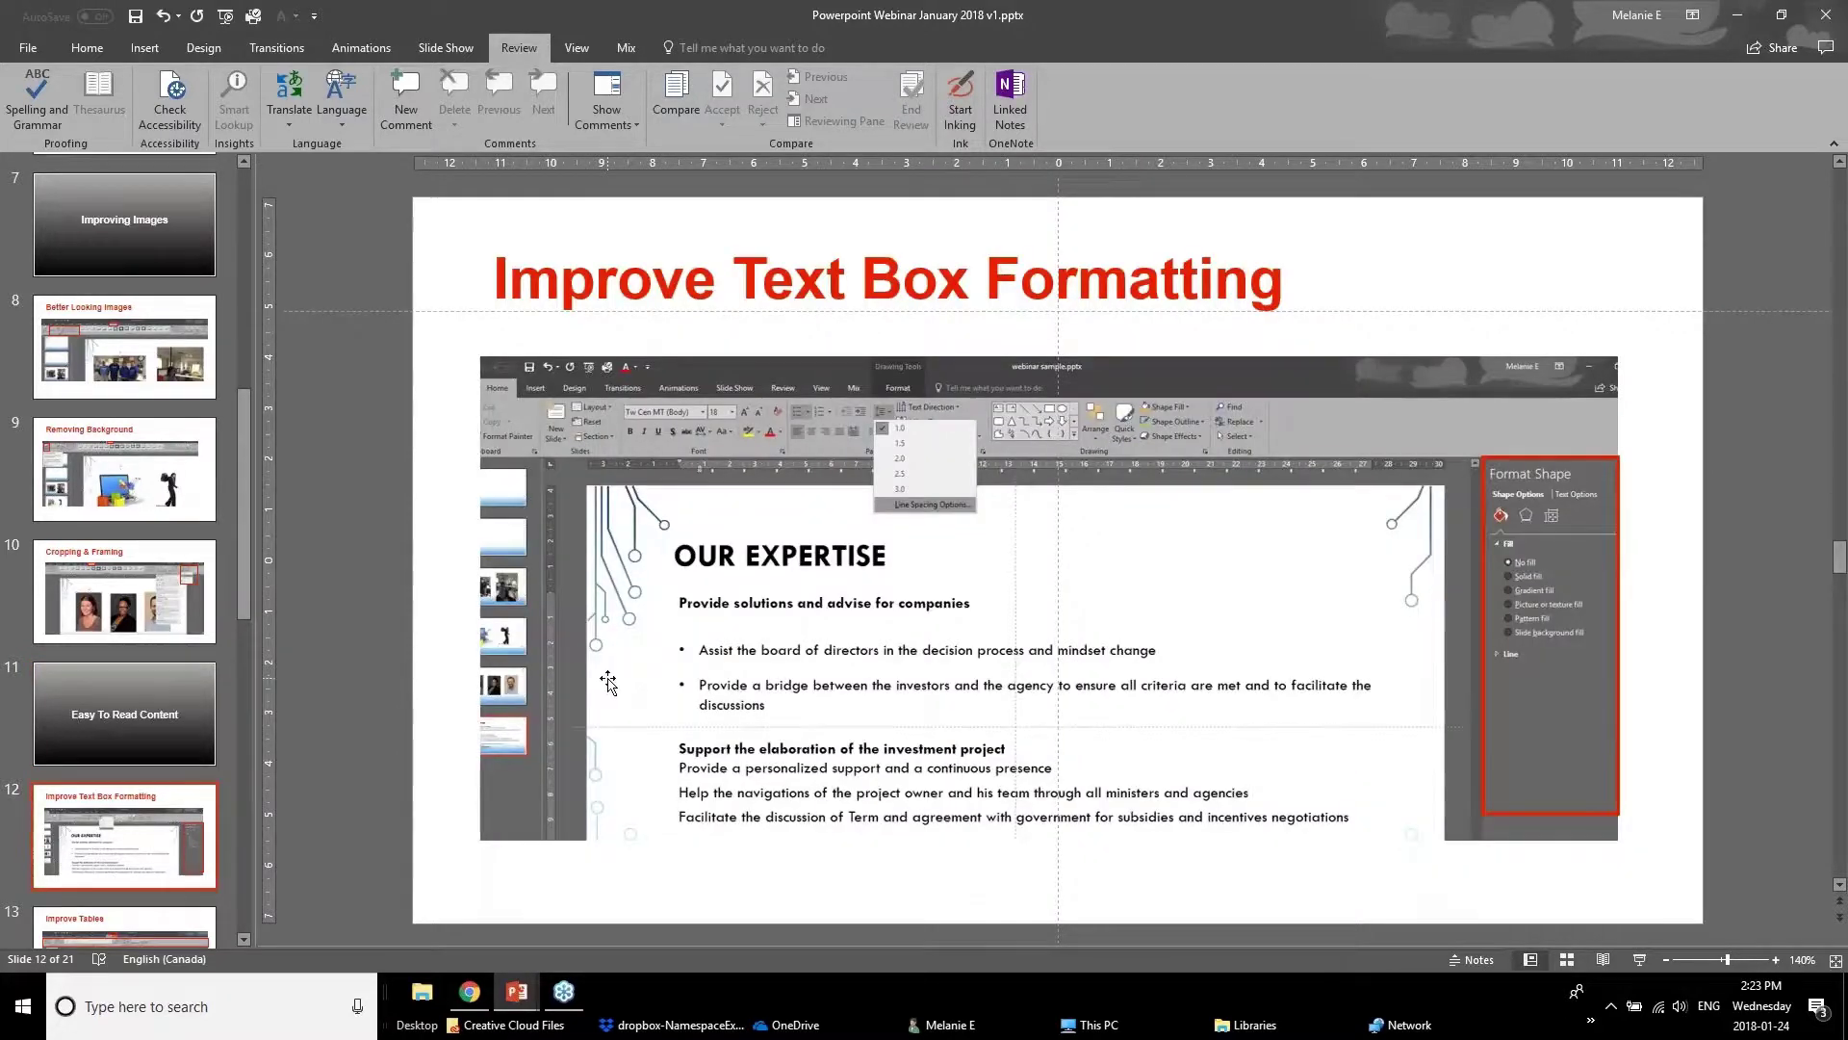
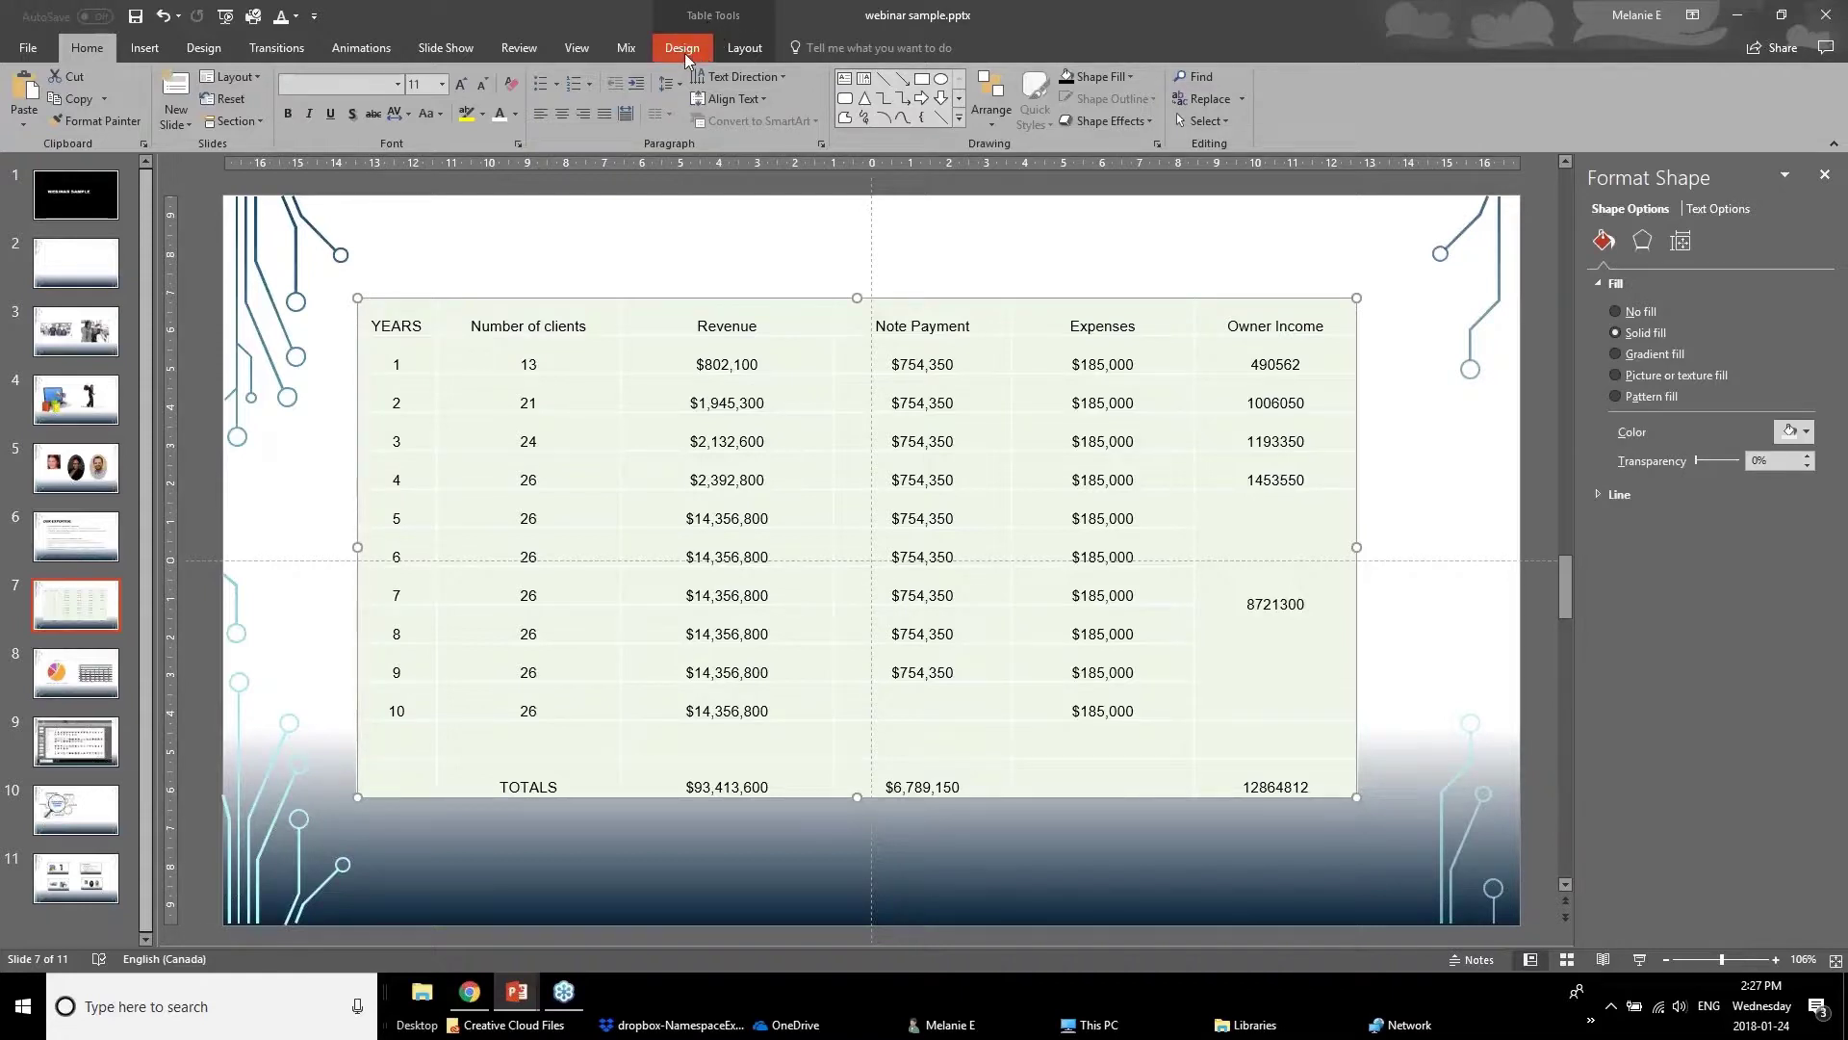
# Step: Examine the table style and layout options available for the financial table on slide 7 of webinar sample.pptx
pyautogui.click(684, 54)
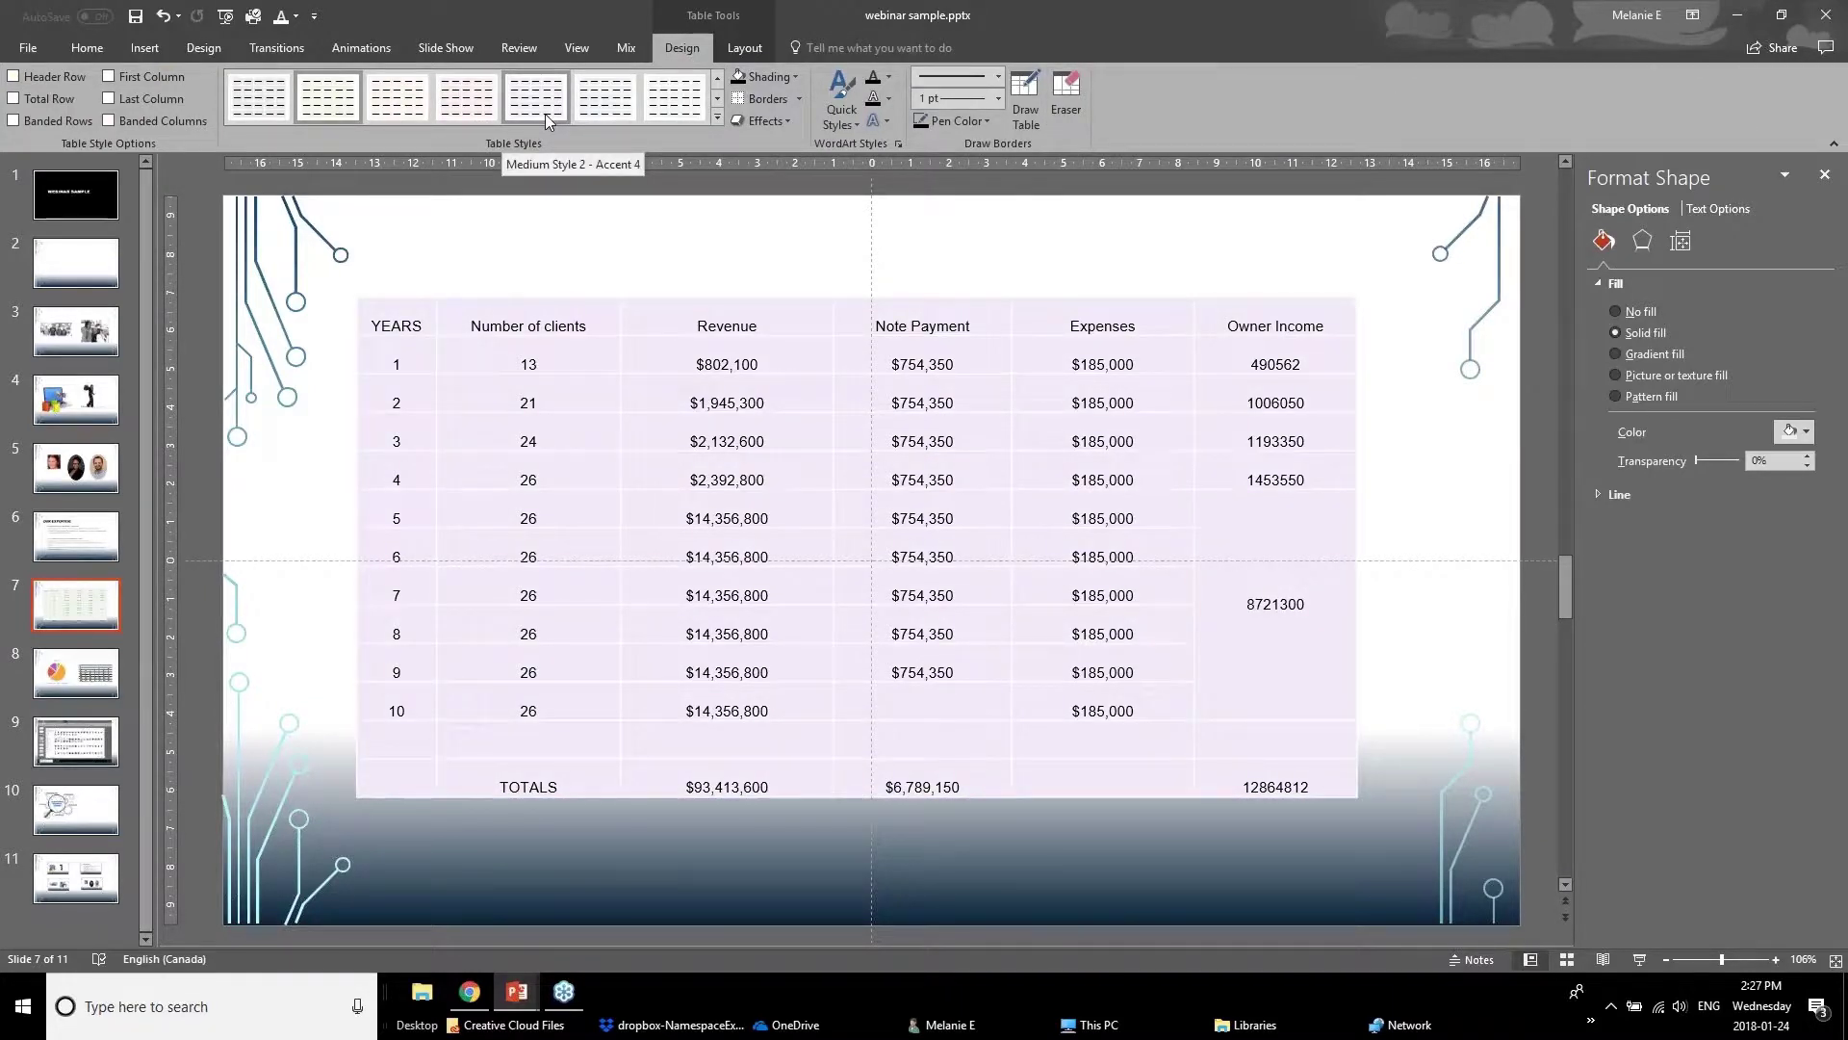
pyautogui.click(747, 48)
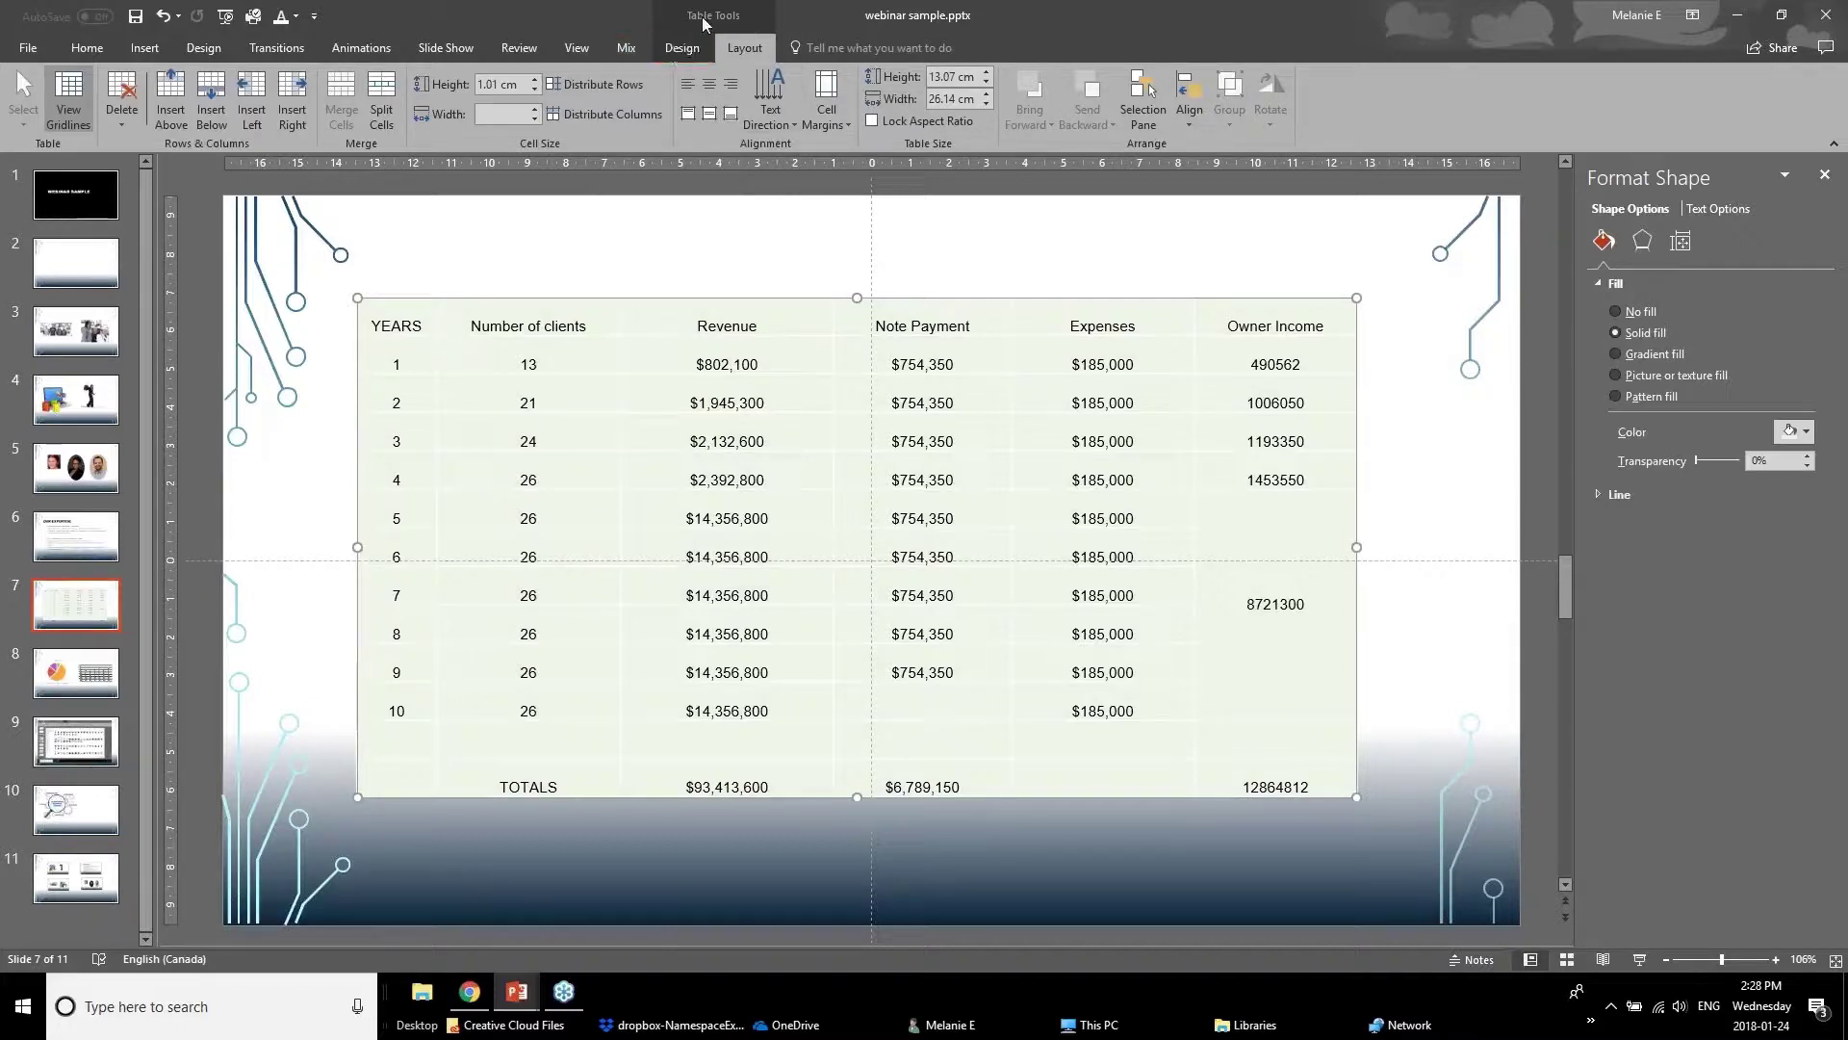
pyautogui.click(736, 29)
pyautogui.click(732, 50)
pyautogui.click(695, 52)
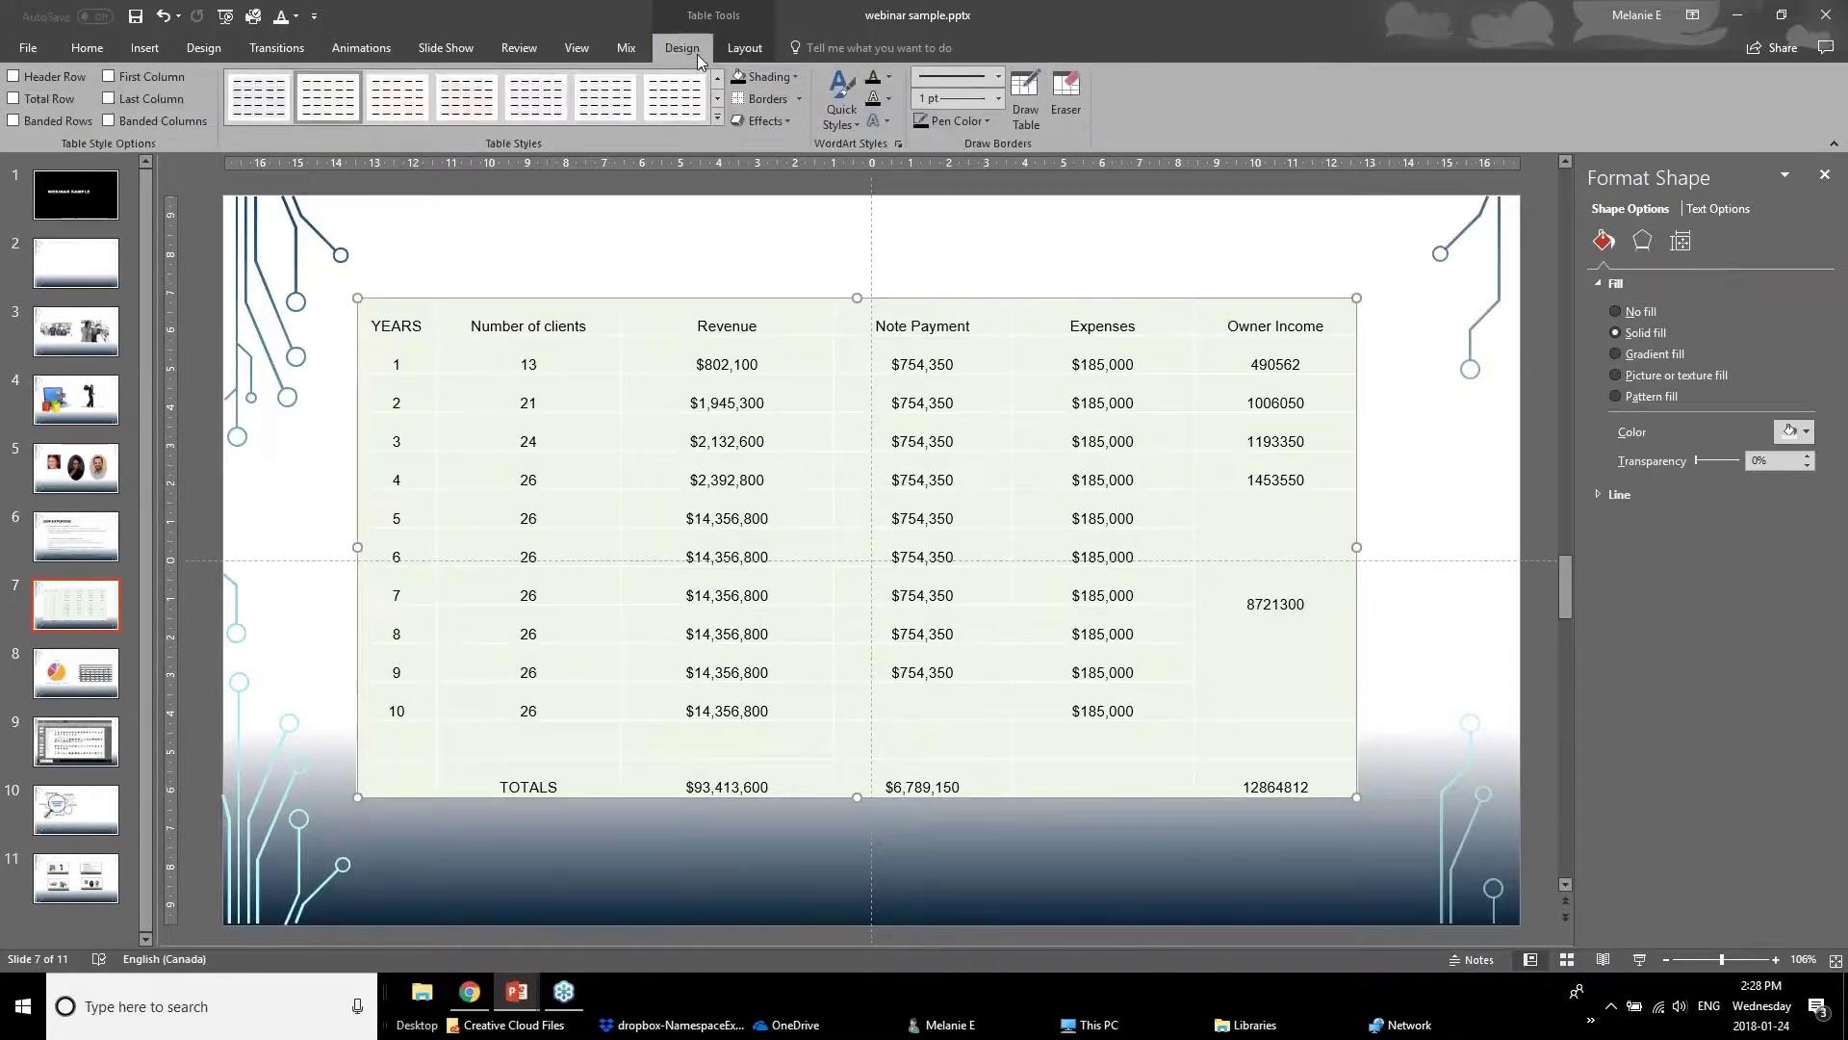
pyautogui.click(750, 50)
pyautogui.click(687, 49)
# Step: Try header row, total row and last column formatting on the slide 7 table and browse the table style gallery
pyautogui.click(13, 77)
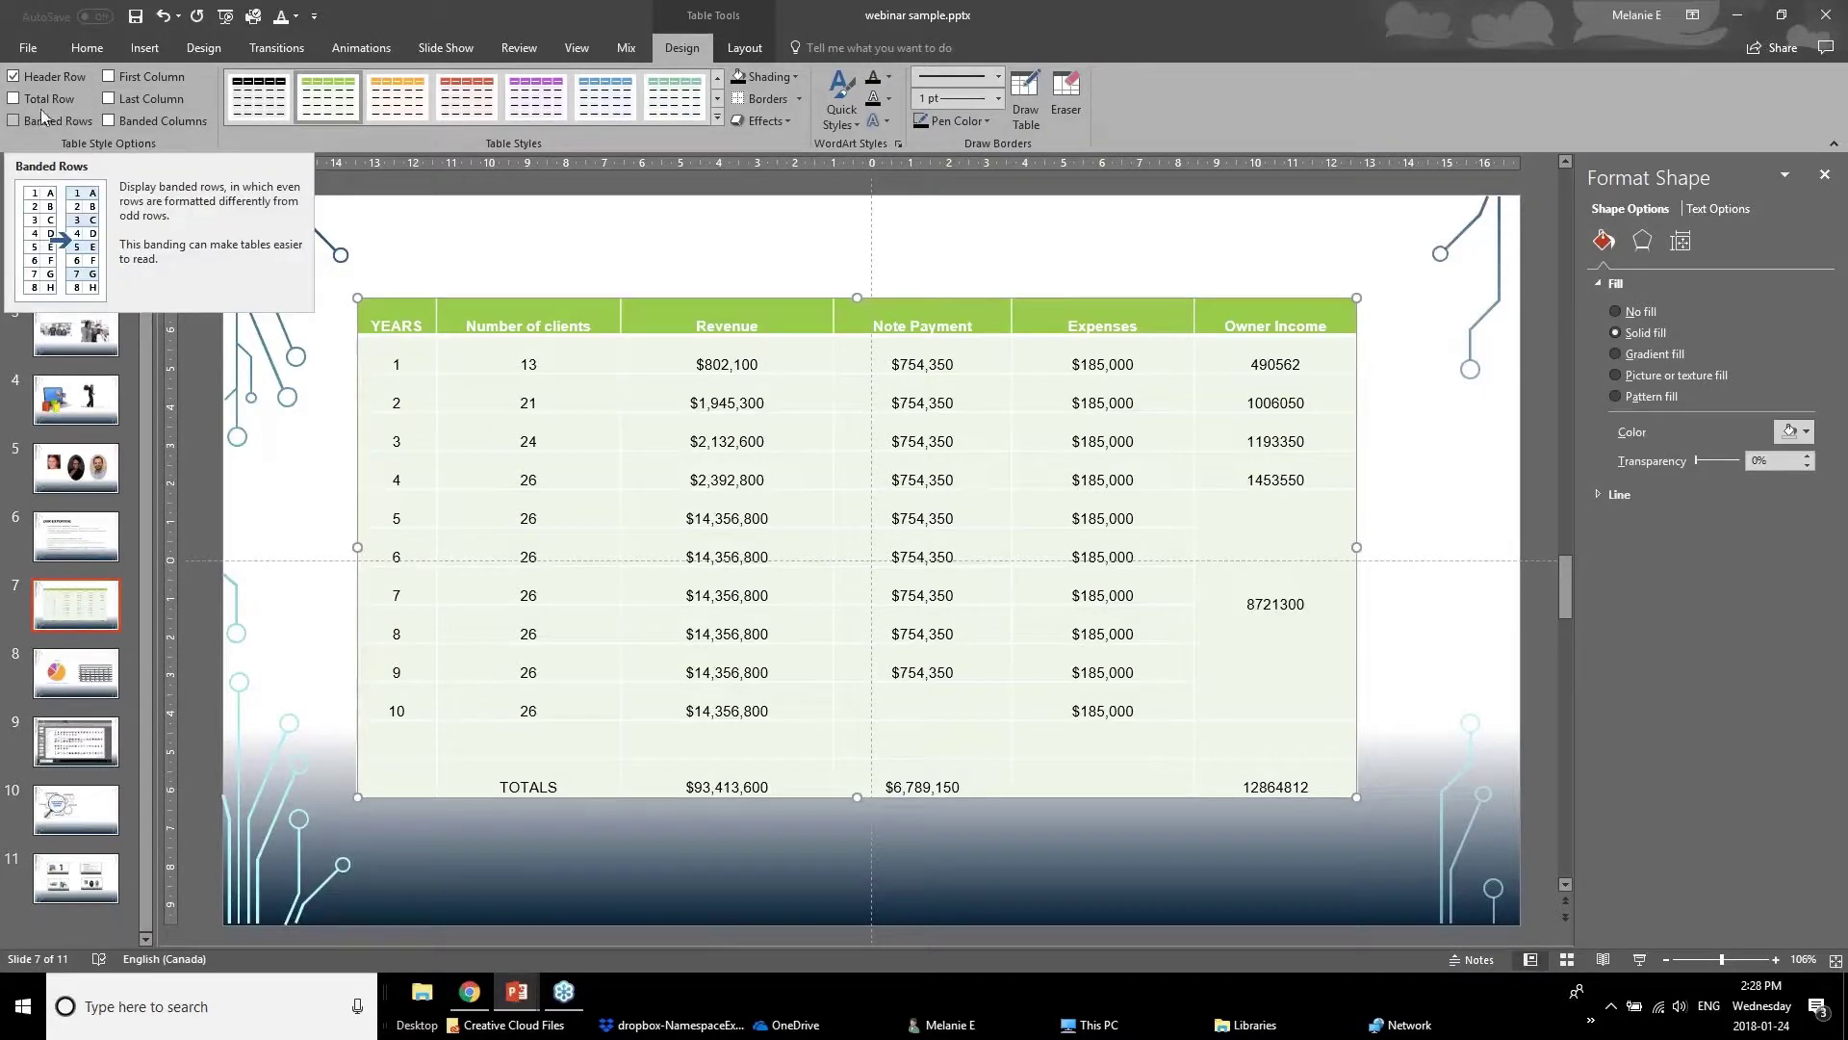
pyautogui.click(13, 99)
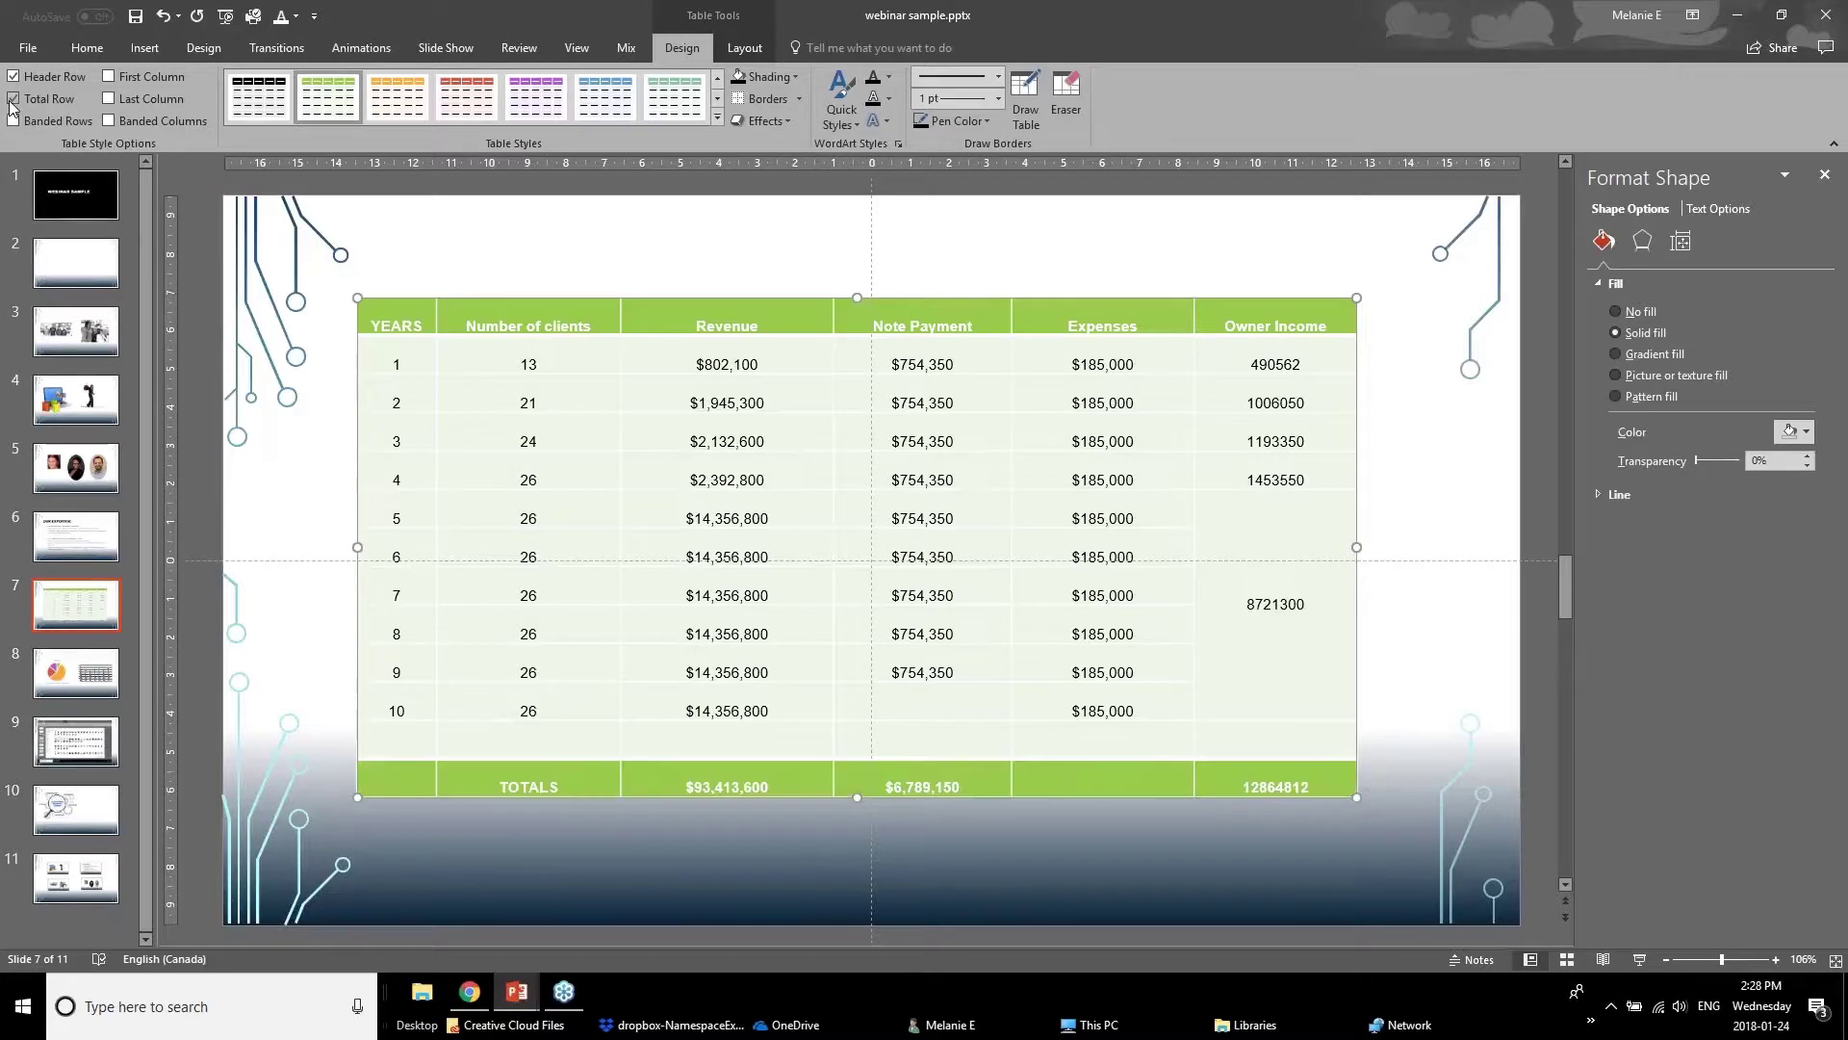
pyautogui.click(109, 100)
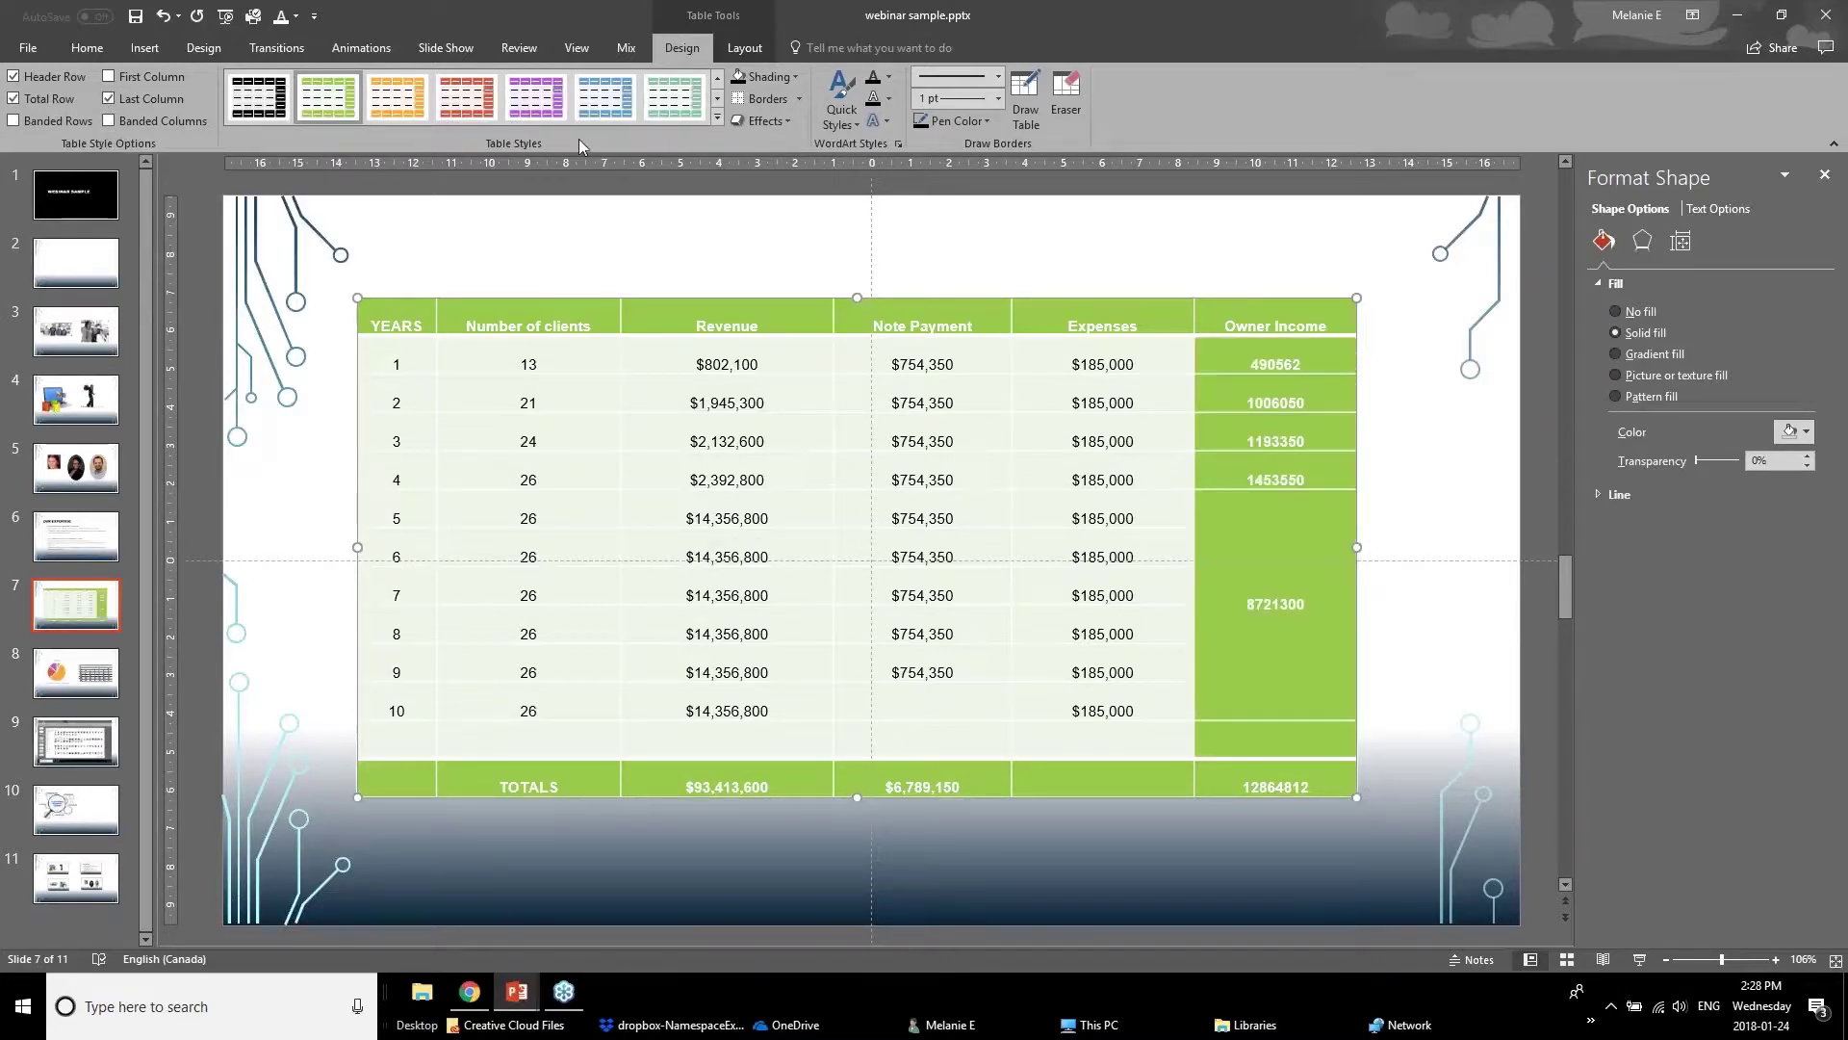
pyautogui.click(717, 117)
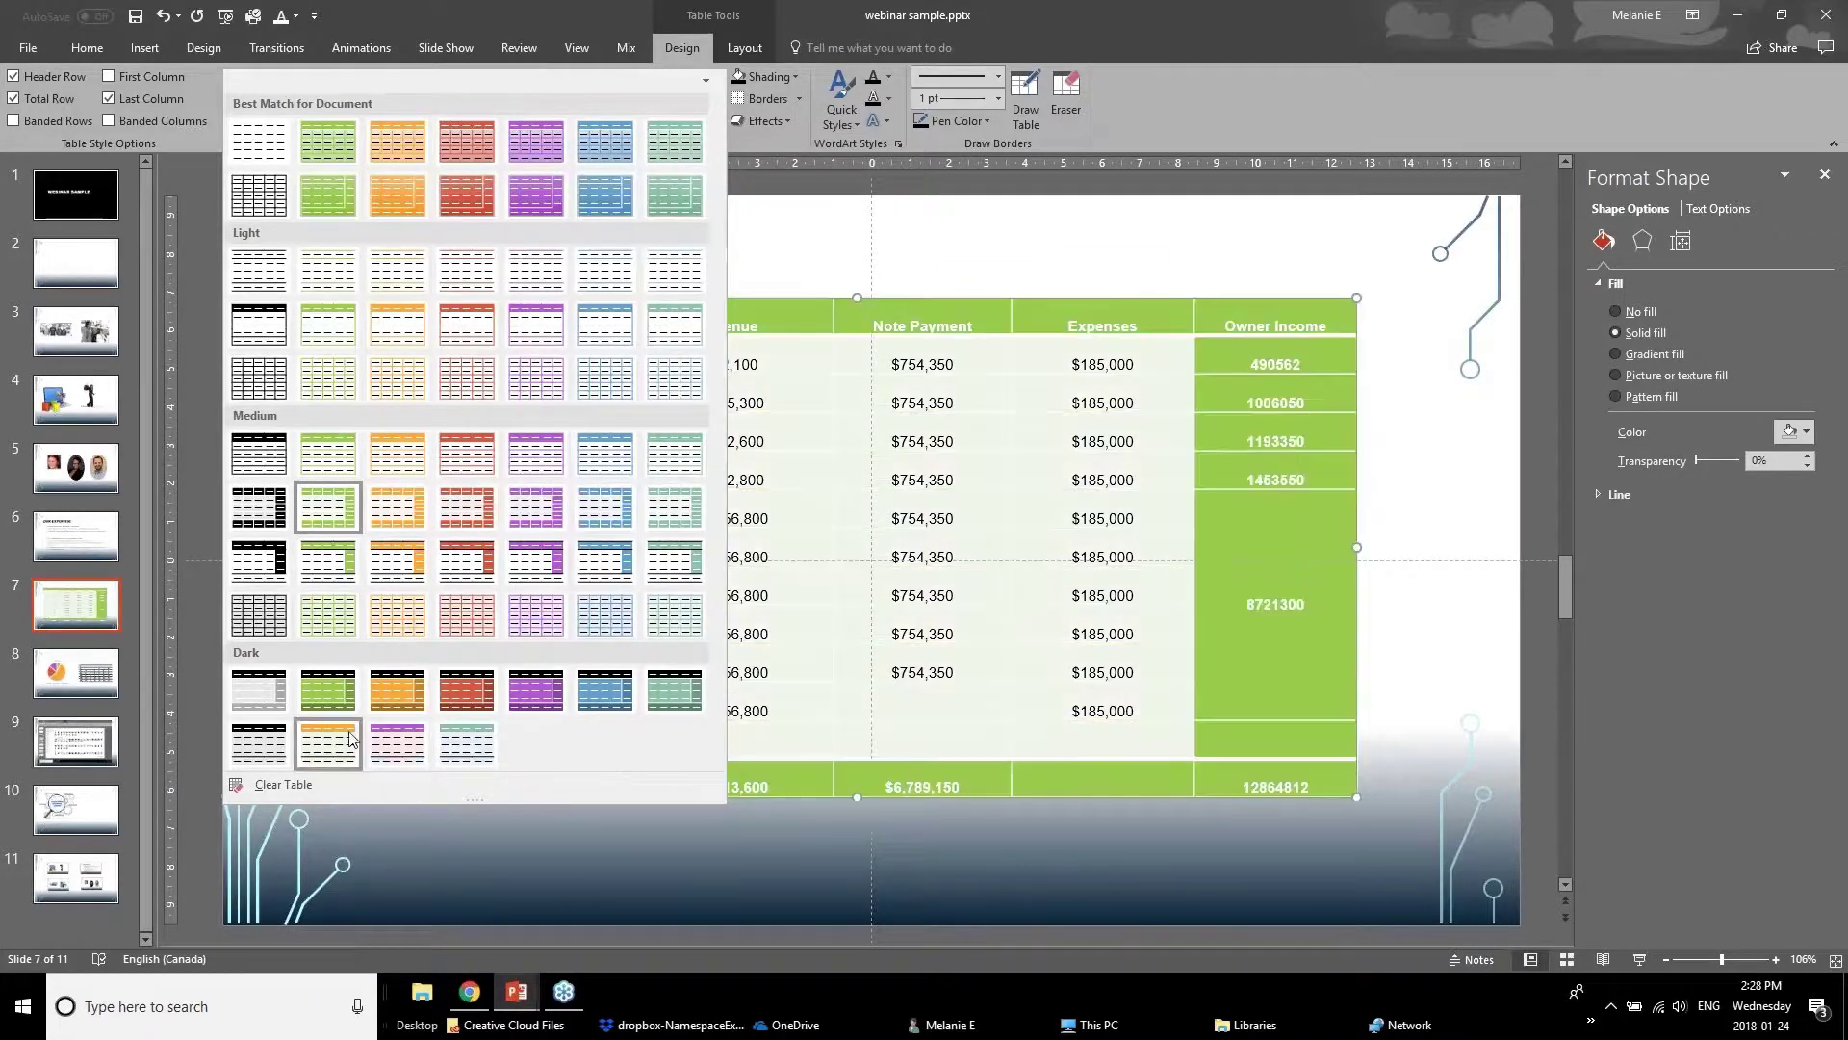
pyautogui.click(756, 284)
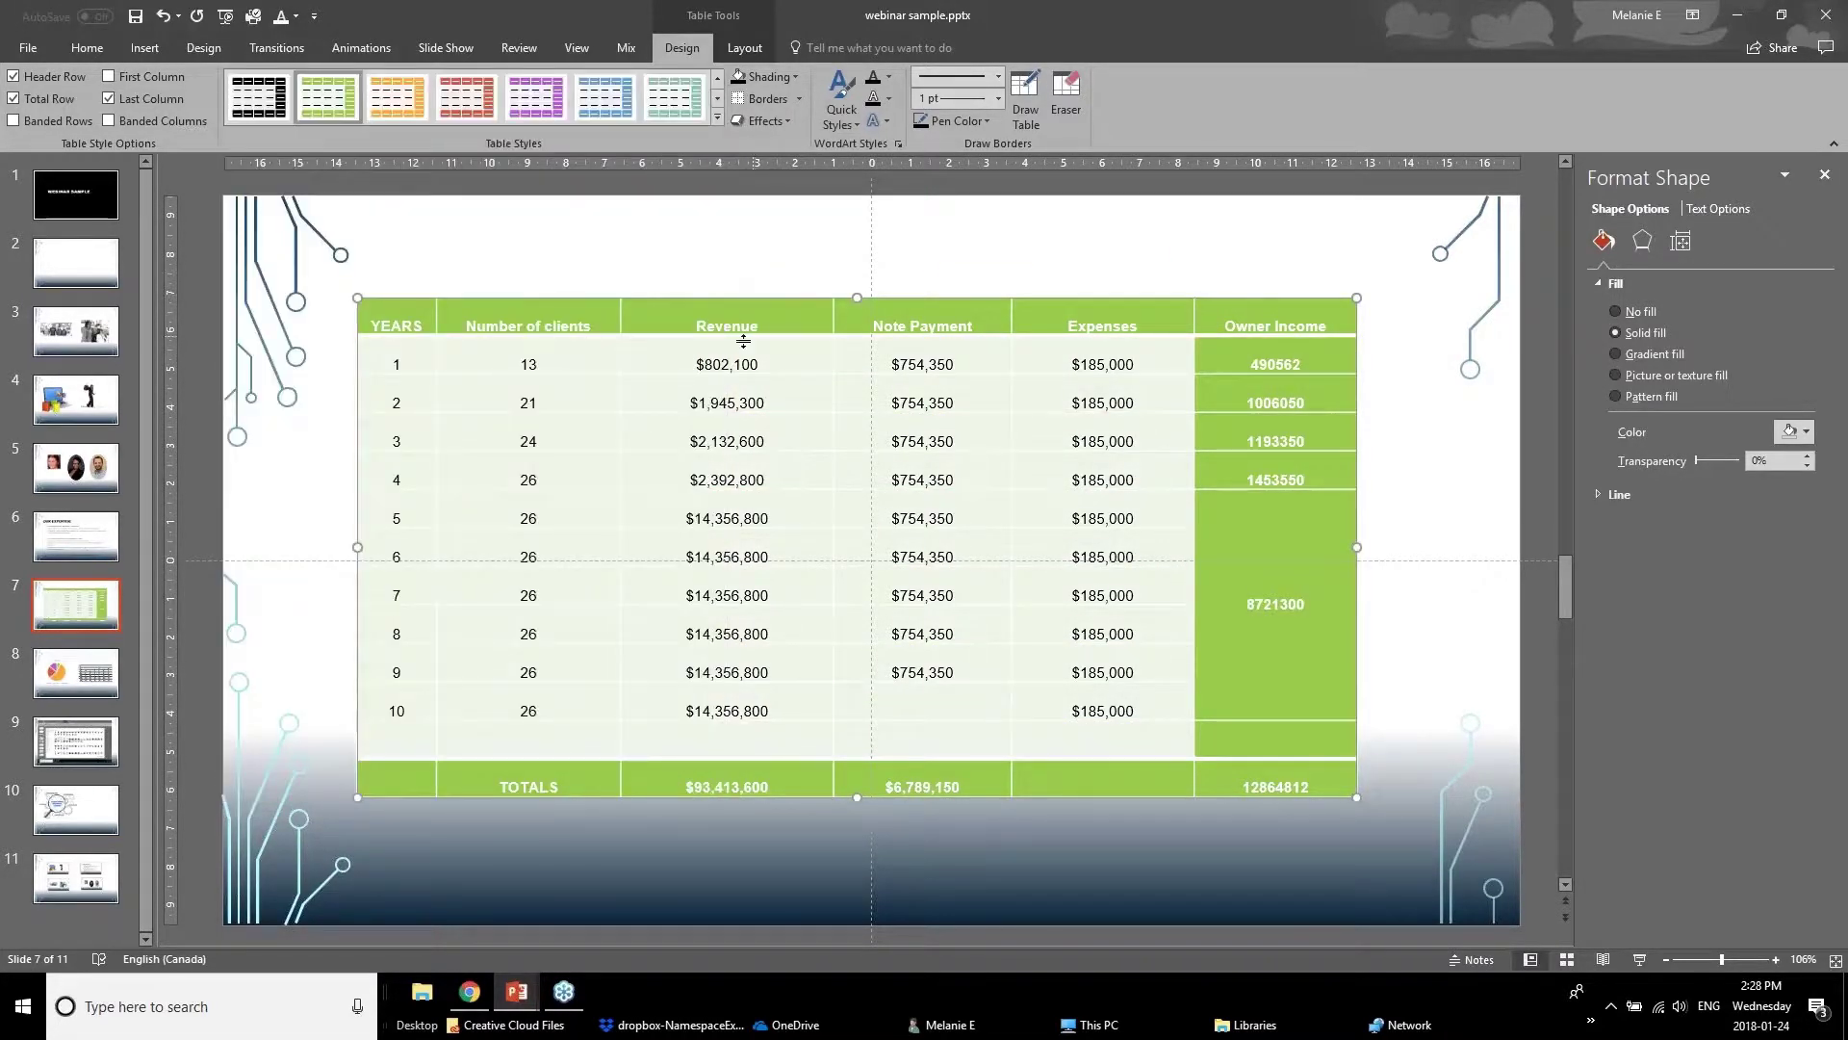
# Step: Undo the header row, total row and last column formatting on the table and deselect it
pyautogui.hotkey('ctrl', 'z')
pyautogui.hotkey('ctrl', 'z')
pyautogui.hotkey('ctrl', 'z')
pyautogui.hotkey('ctrl', 'z')
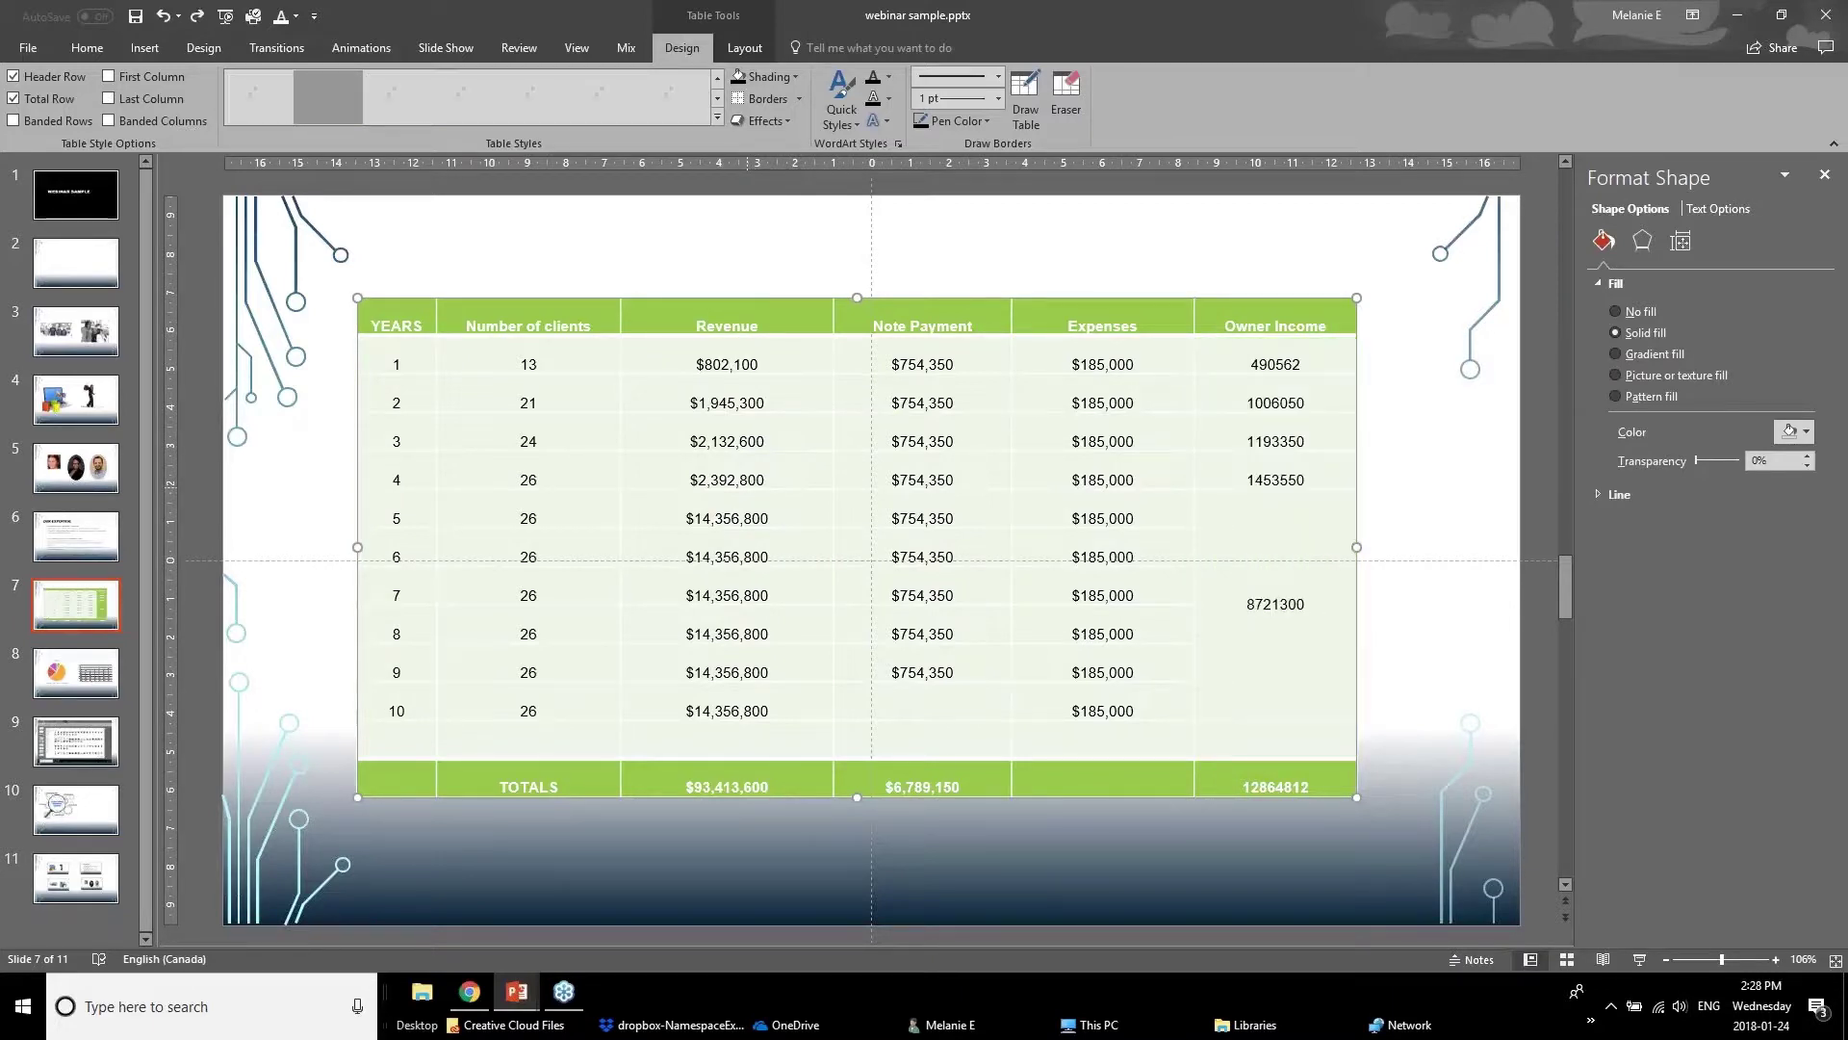
pyautogui.click(594, 248)
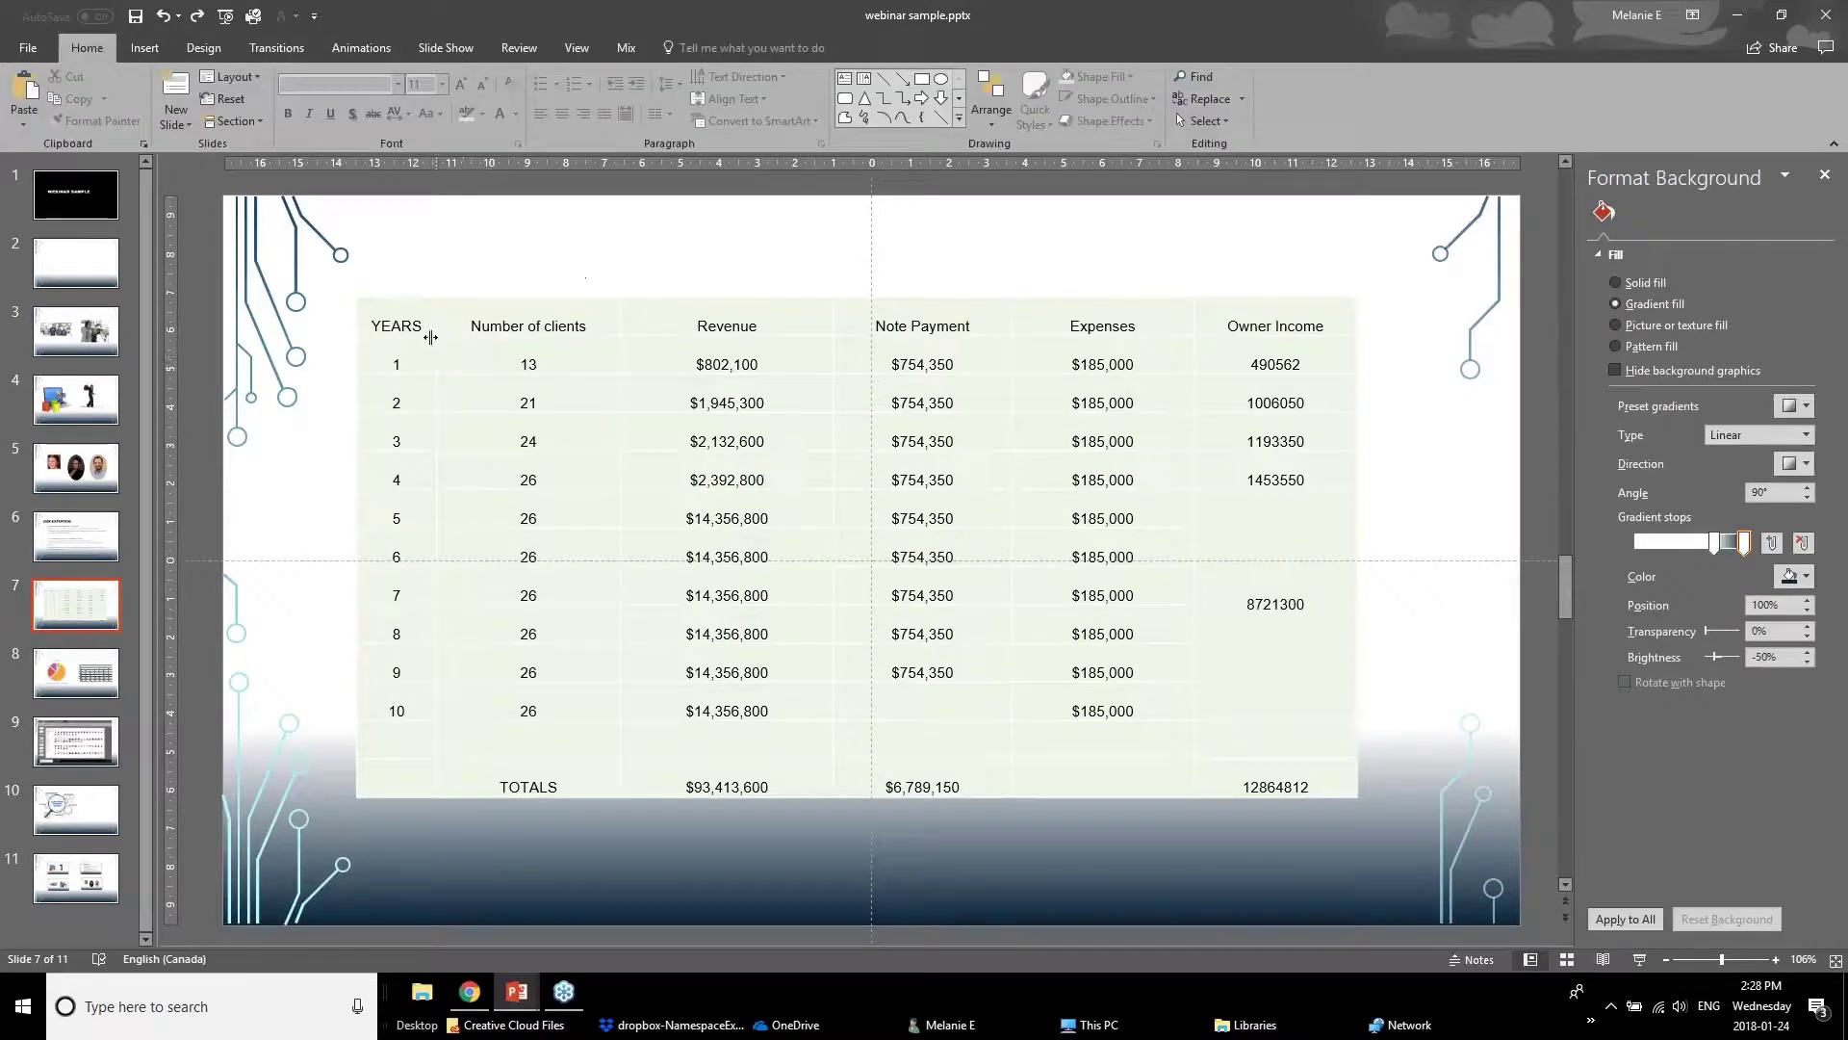
# Step: Shade the header row of the slide 7 table dark red and make its text white
pyautogui.moveTo(400, 324); pyautogui.dragTo(1318, 320)
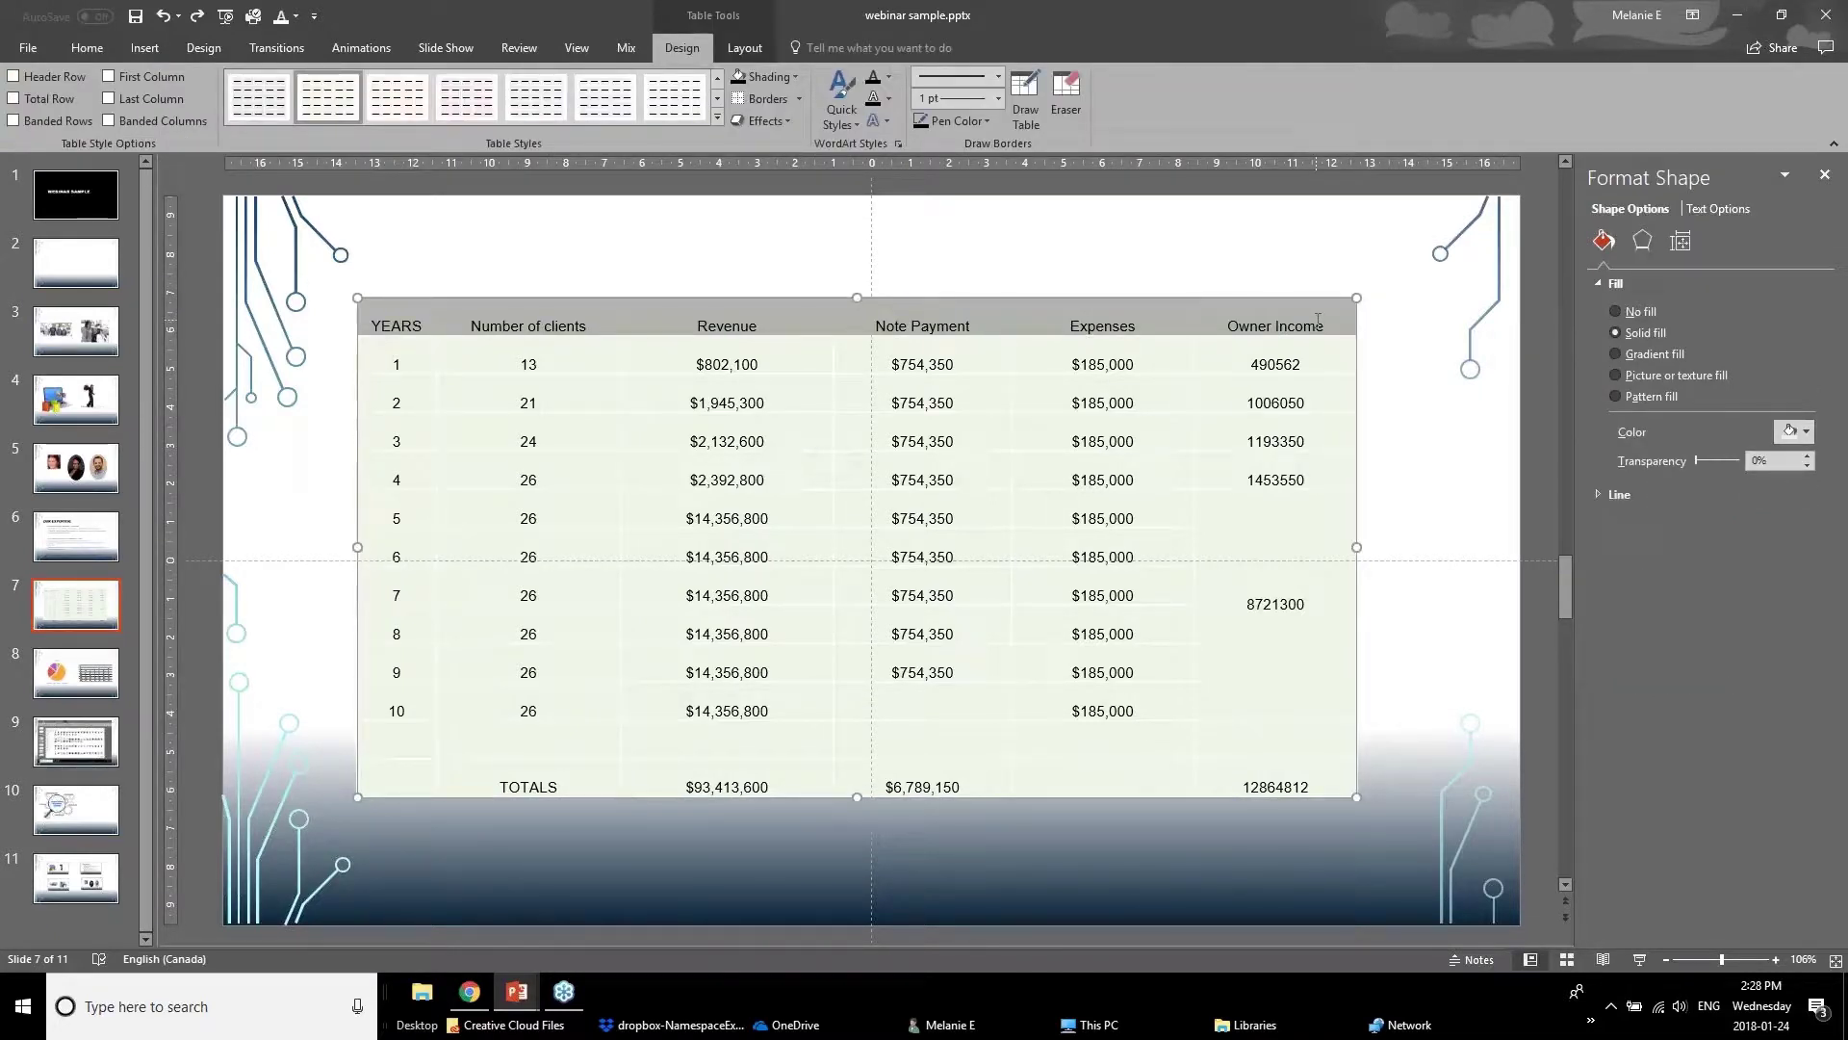
pyautogui.click(795, 77)
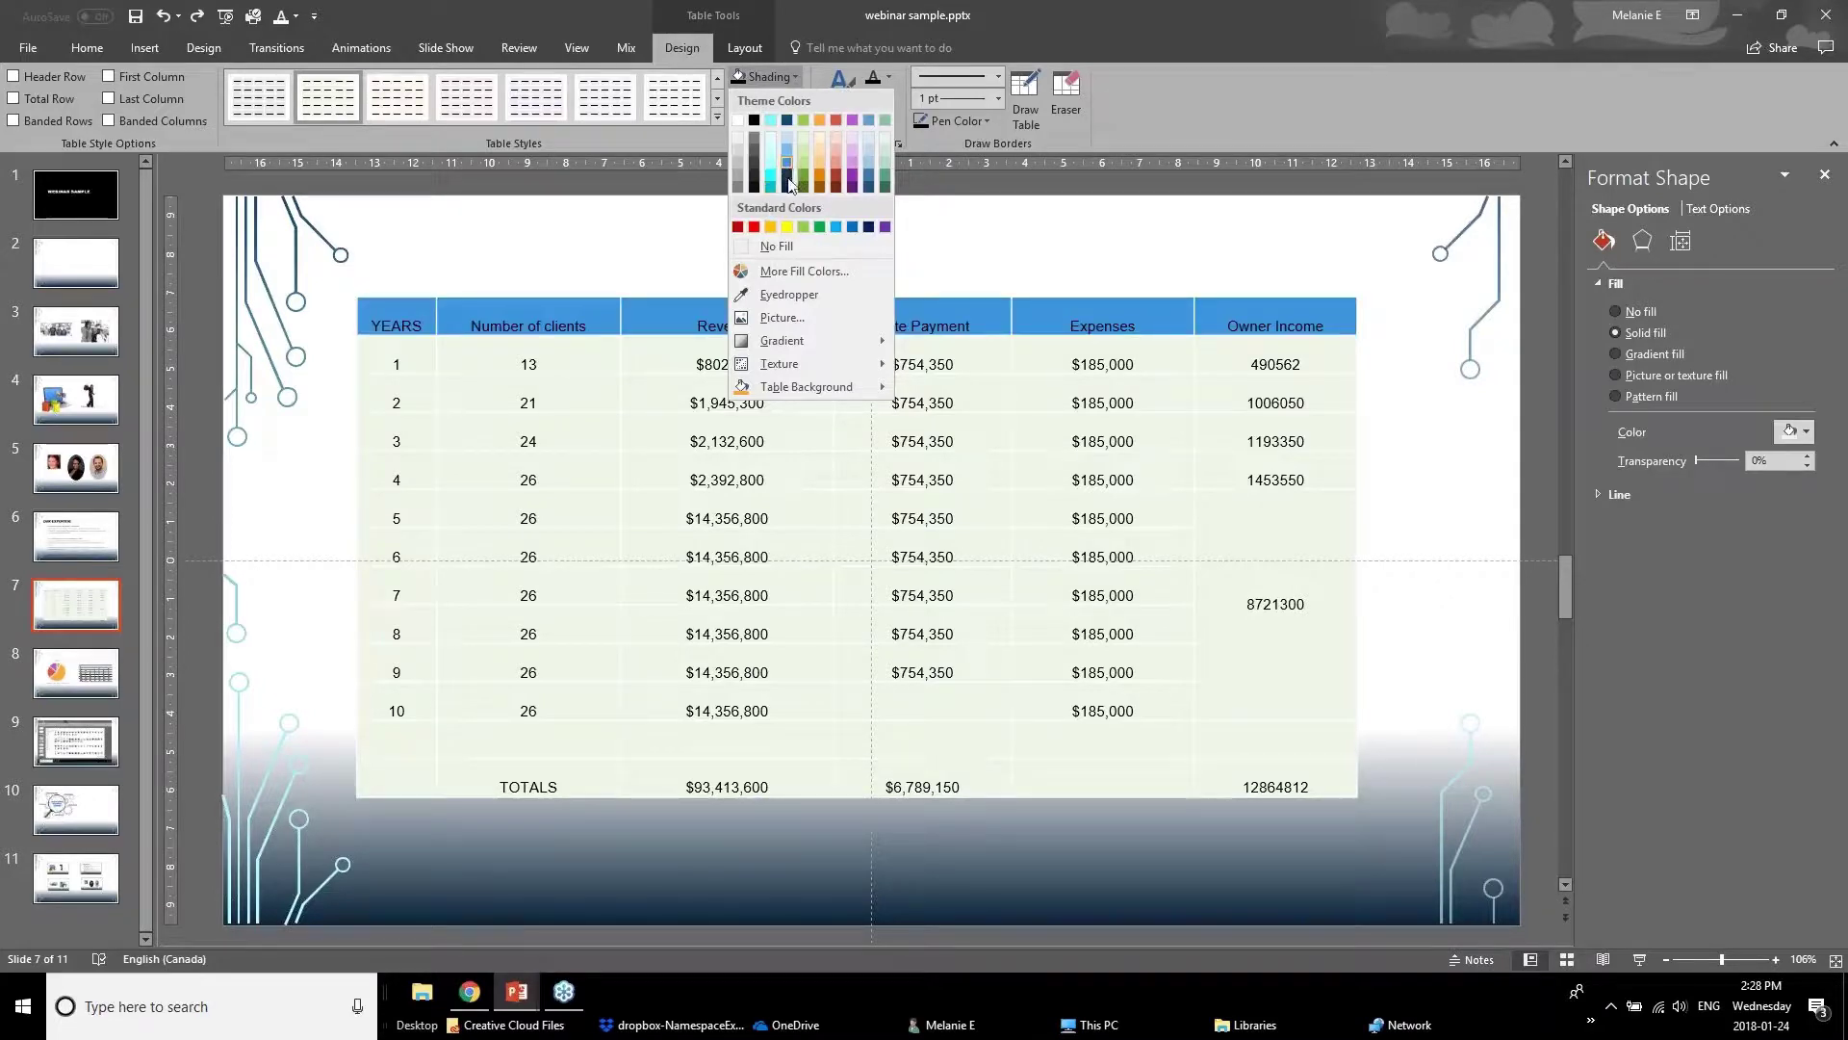
pyautogui.click(738, 227)
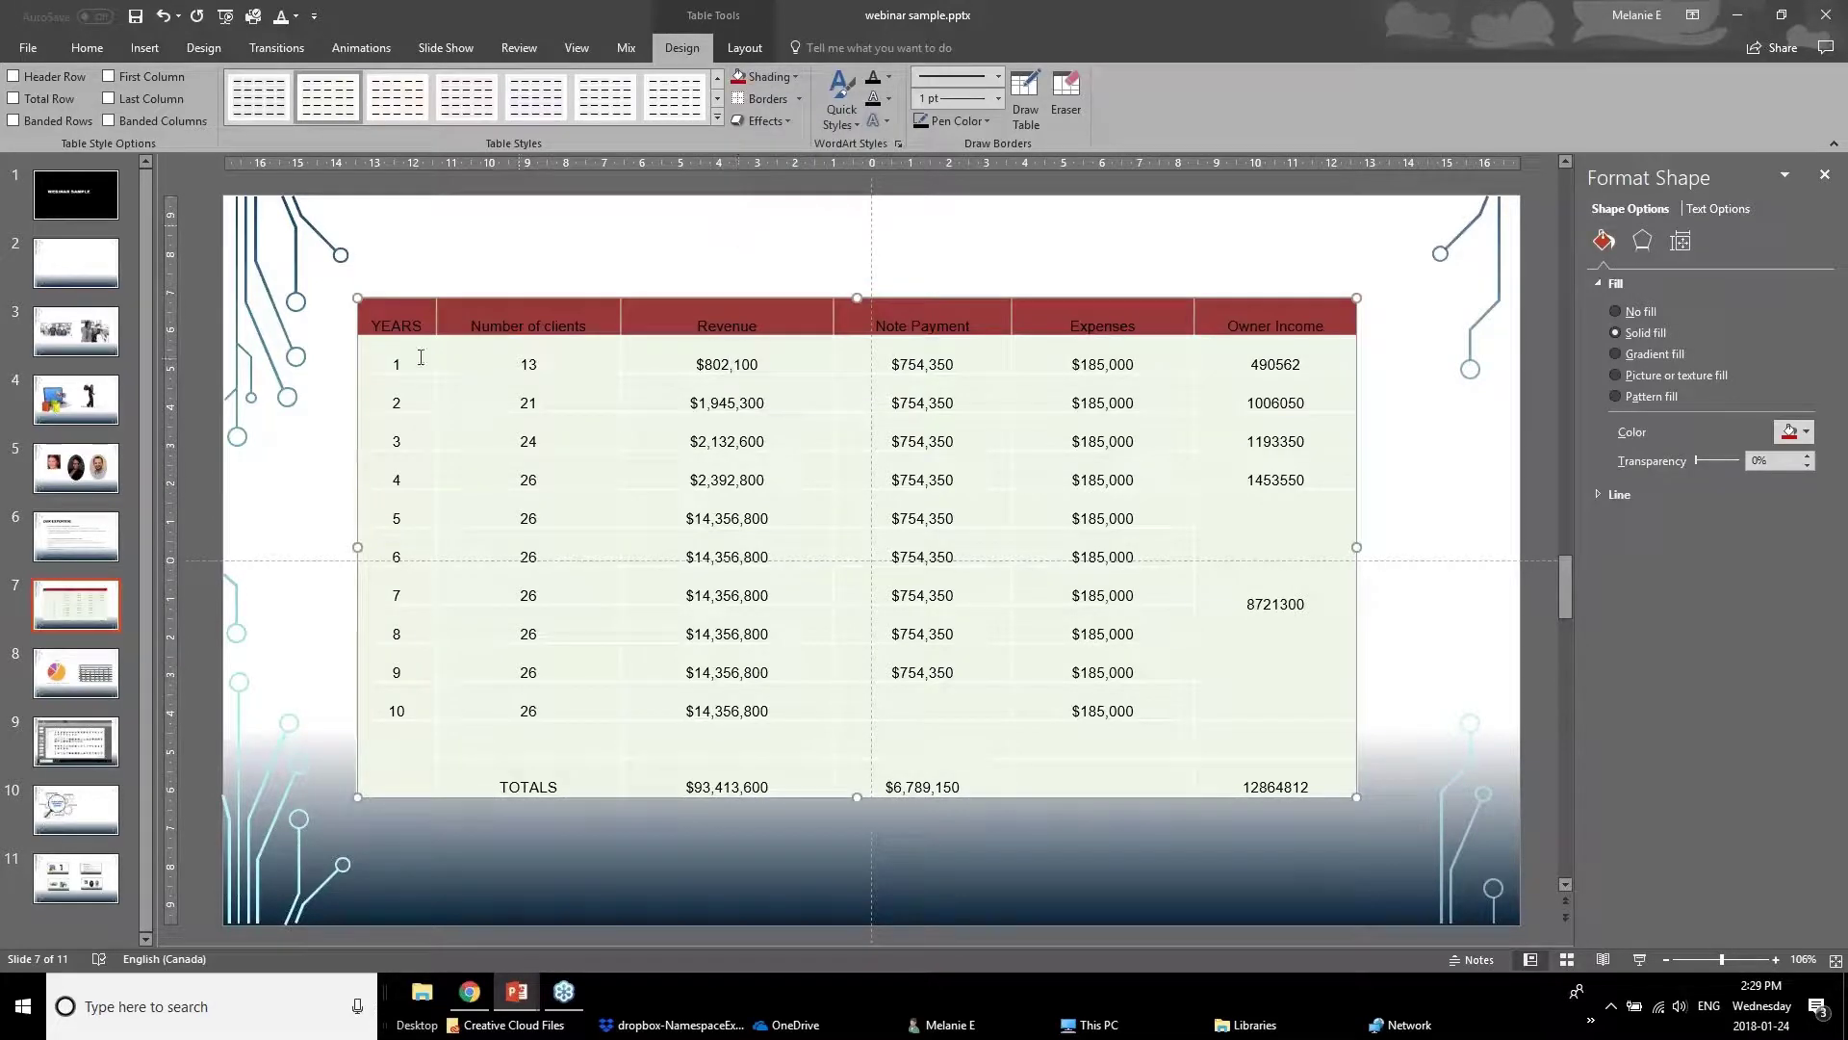
pyautogui.click(887, 81)
pyautogui.click(872, 120)
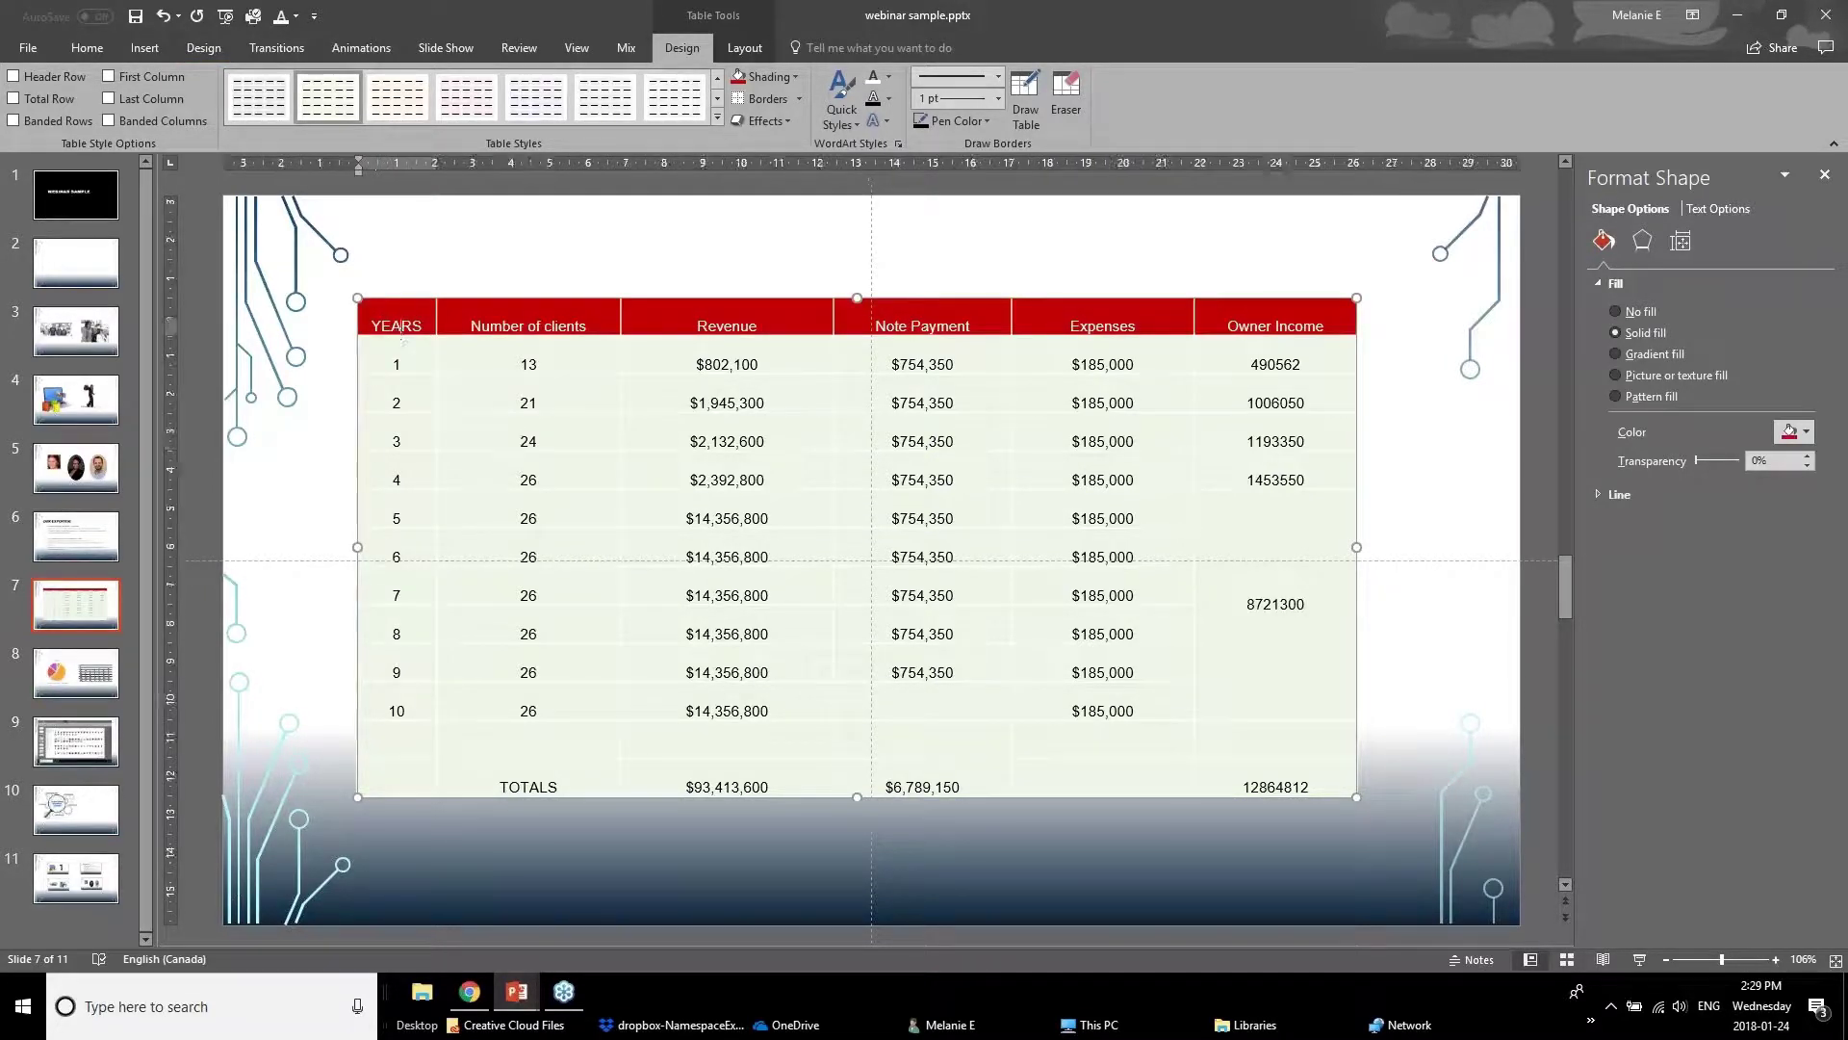
# Step: Select the table rows below the header and set the border pen color to a light grey
pyautogui.moveTo(397, 358)
pyautogui.mouseDown()
pyautogui.moveTo(1294, 733)
pyautogui.moveTo(1294, 785)
pyautogui.mouseUp()
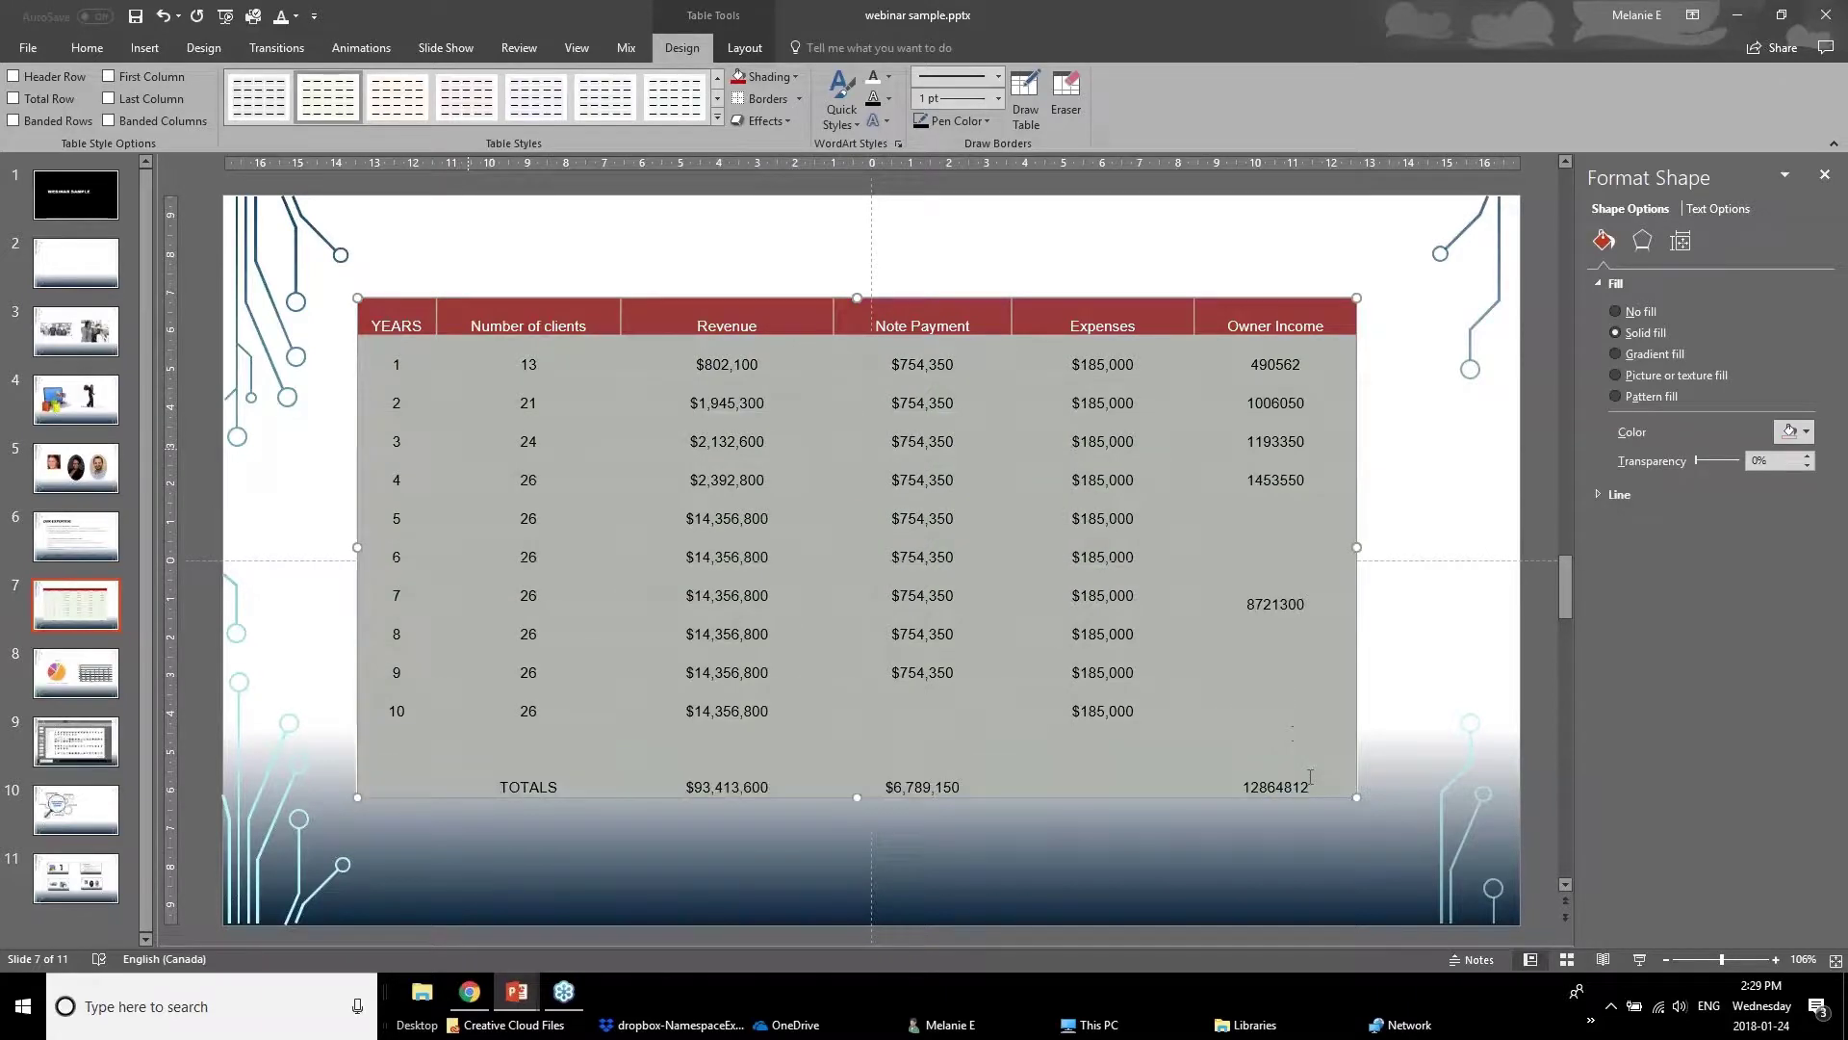
pyautogui.click(799, 99)
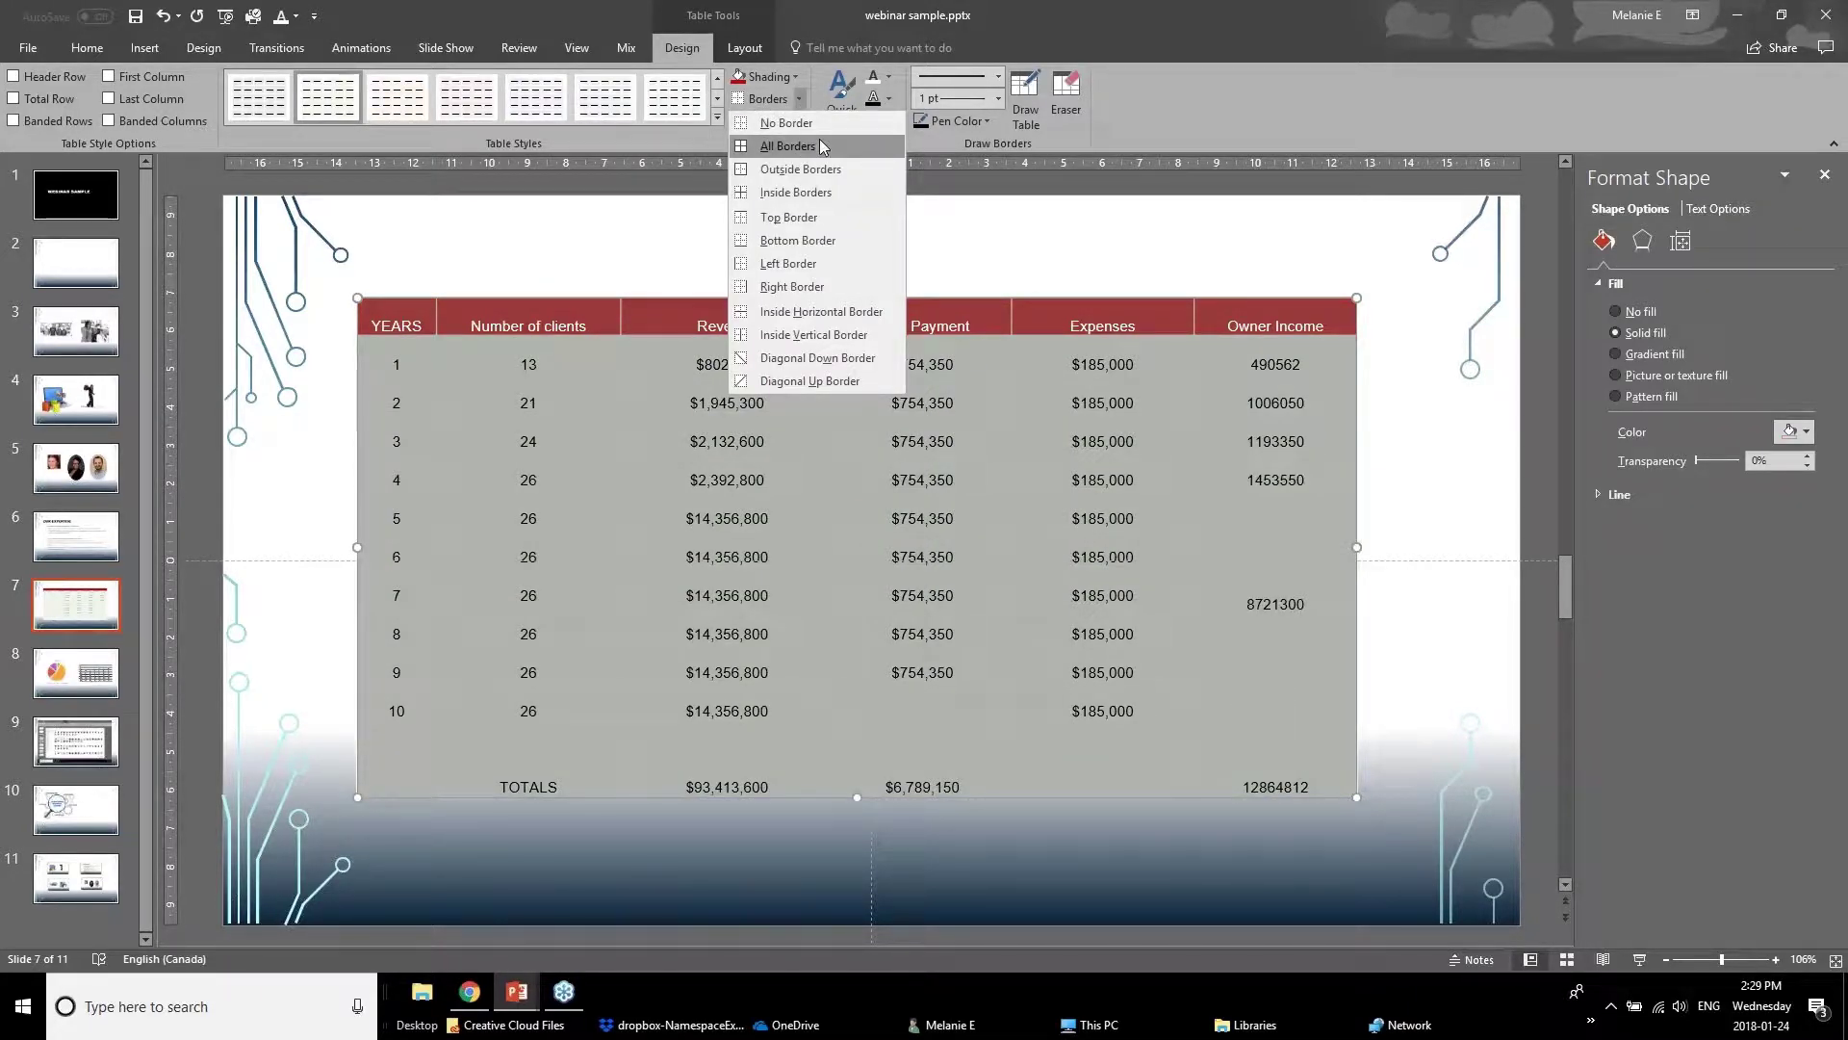
pyautogui.click(998, 102)
pyautogui.click(998, 102)
pyautogui.click(987, 121)
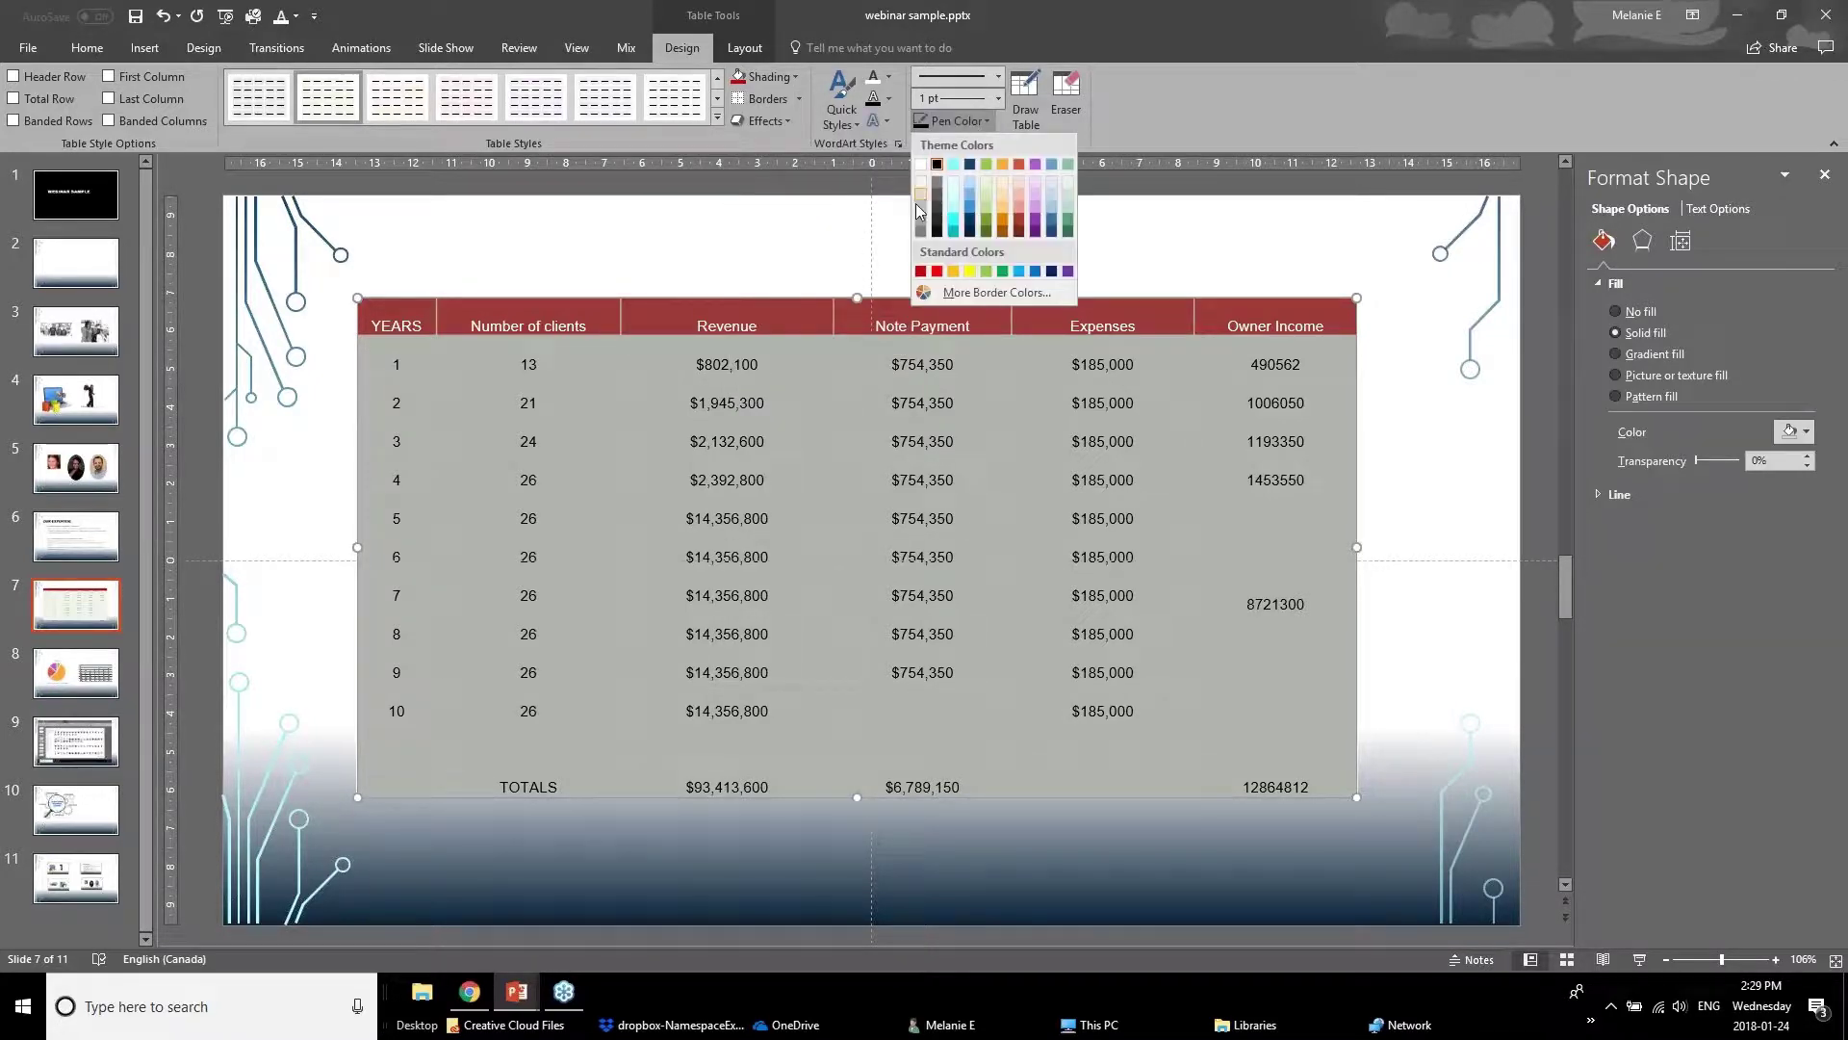
pyautogui.click(922, 207)
pyautogui.click(977, 121)
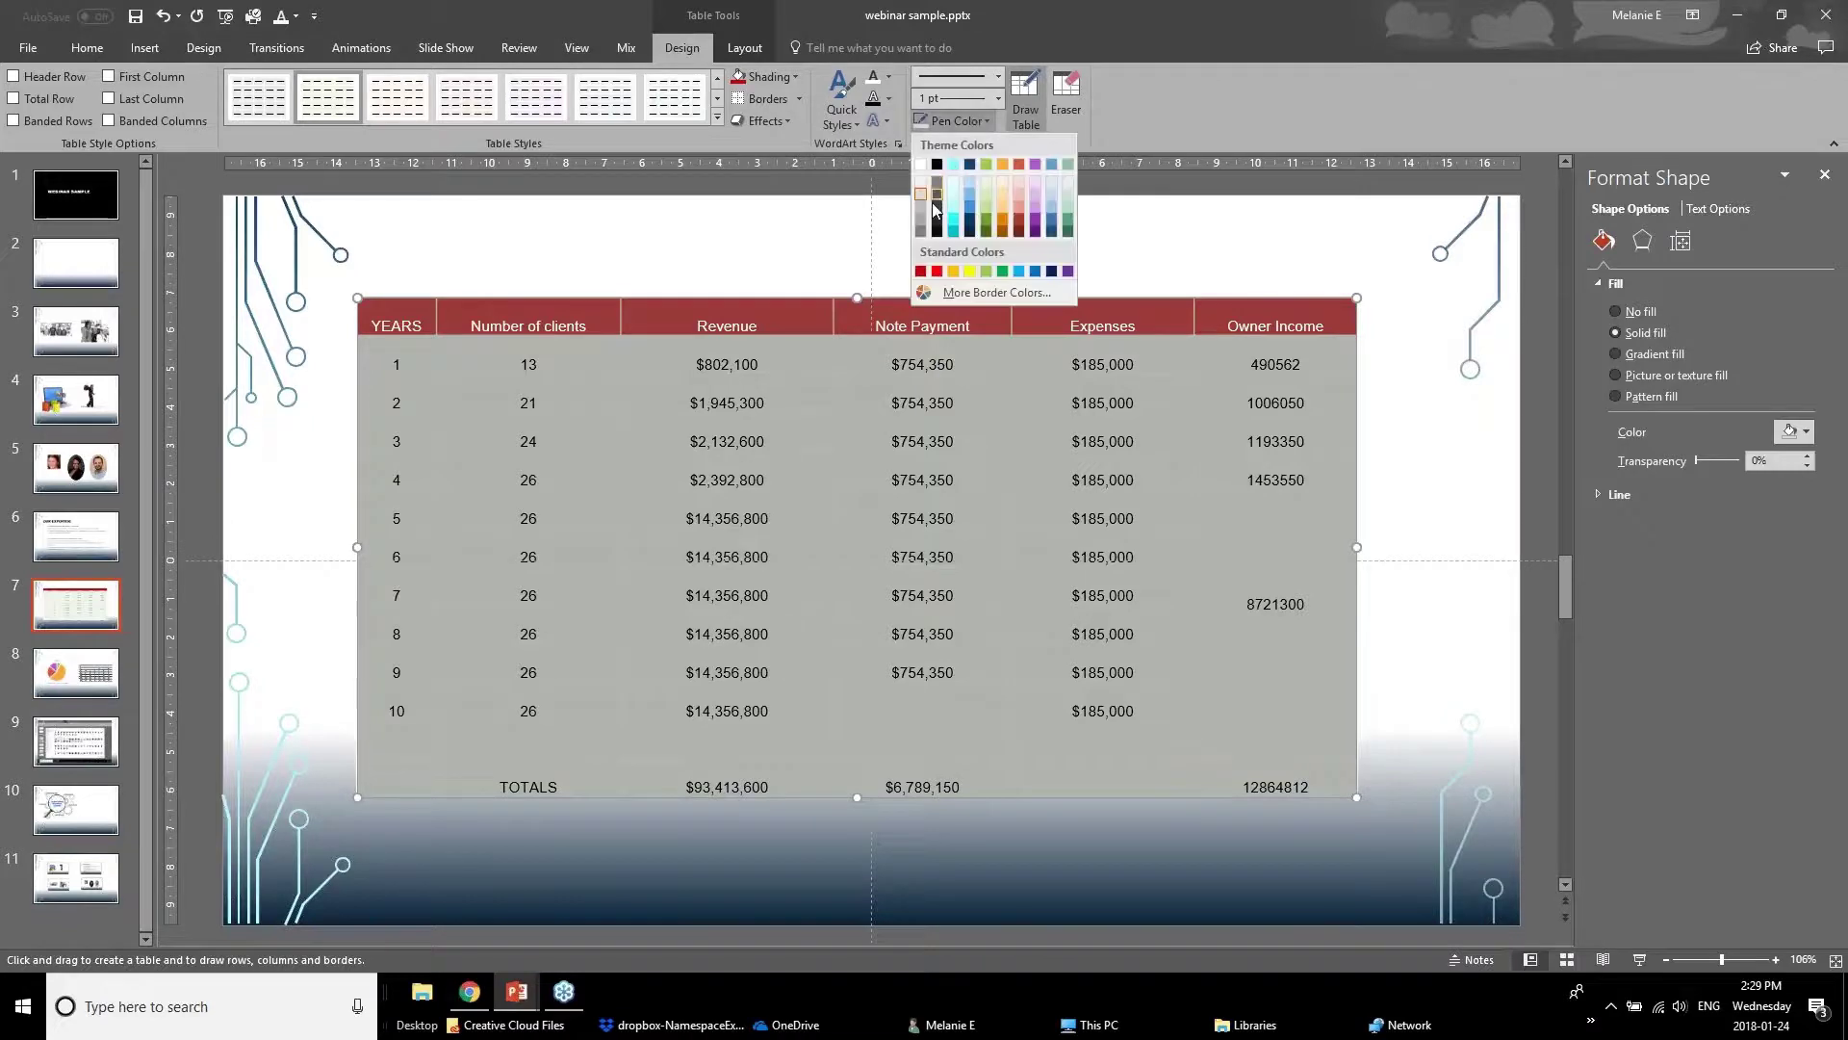
pyautogui.click(921, 206)
pyautogui.press('Escape')
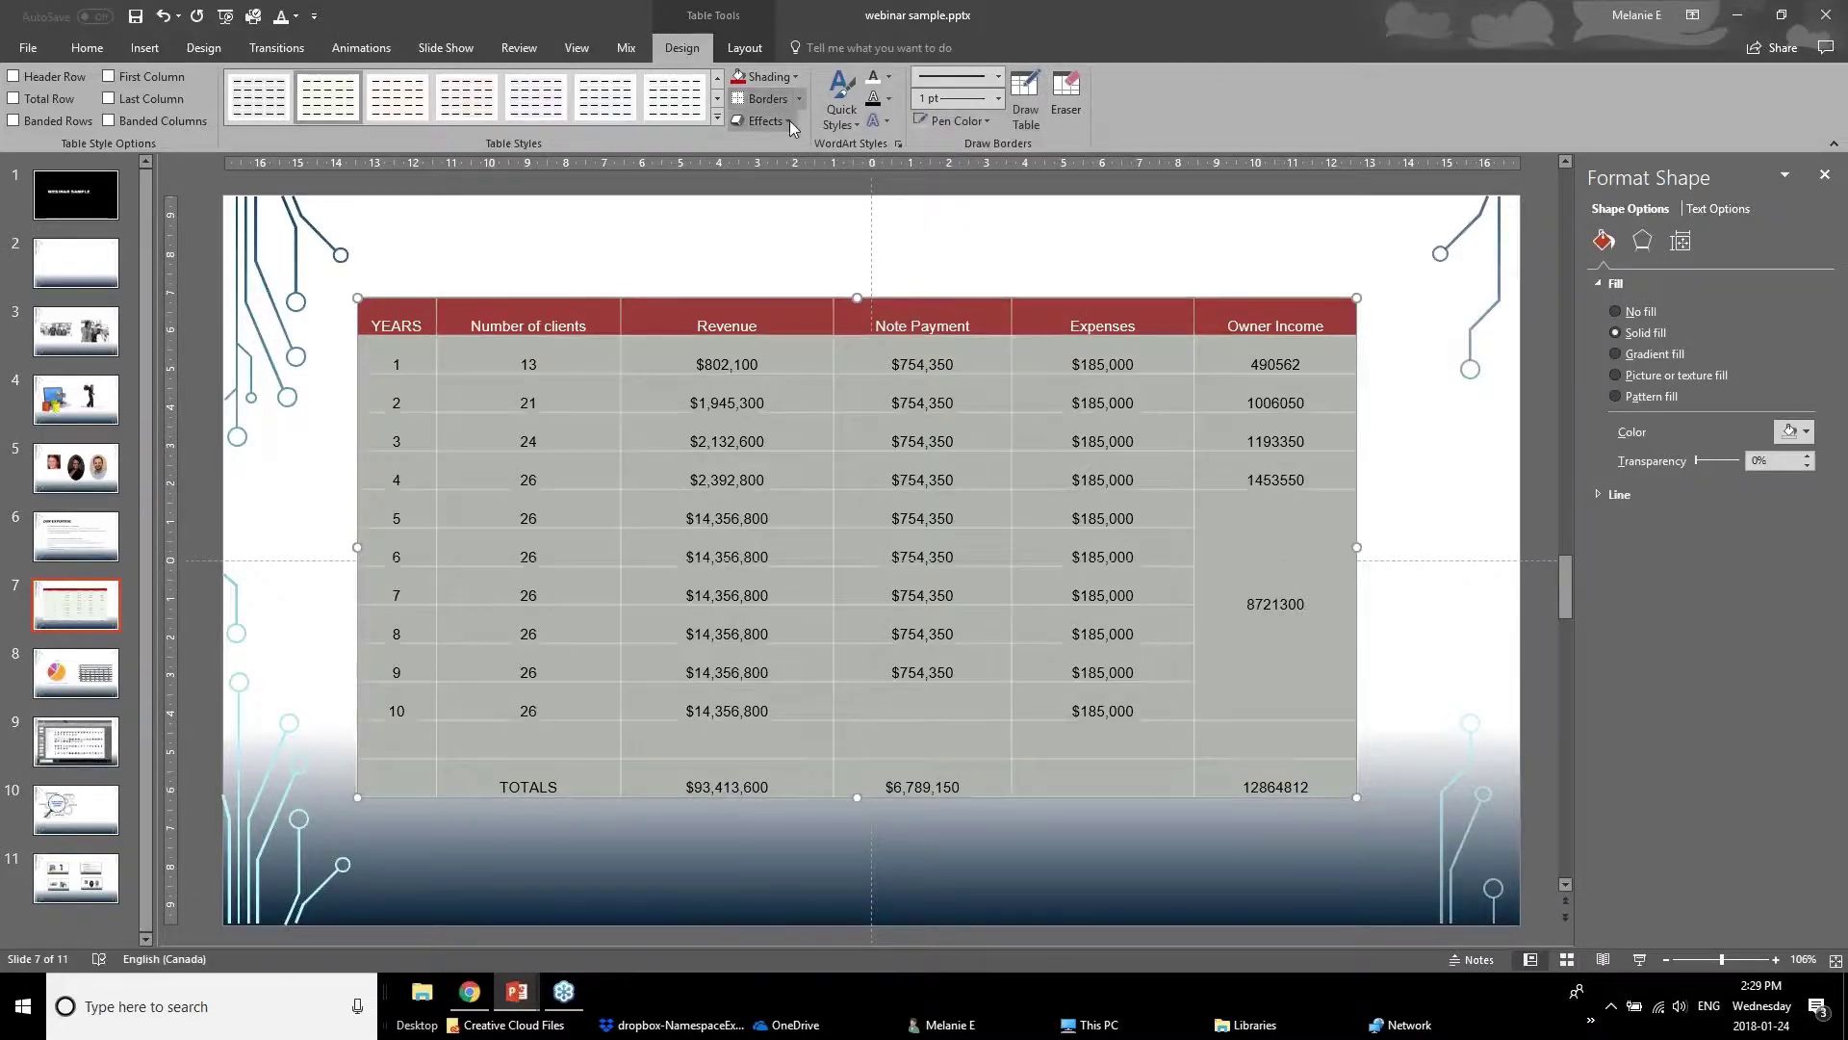
# Step: Apply all borders to the table rows from year 1 through the totals row and deselect the table
pyautogui.click(724, 291)
pyautogui.click(296, 570)
pyautogui.moveTo(385, 364); pyautogui.dragTo(1336, 795)
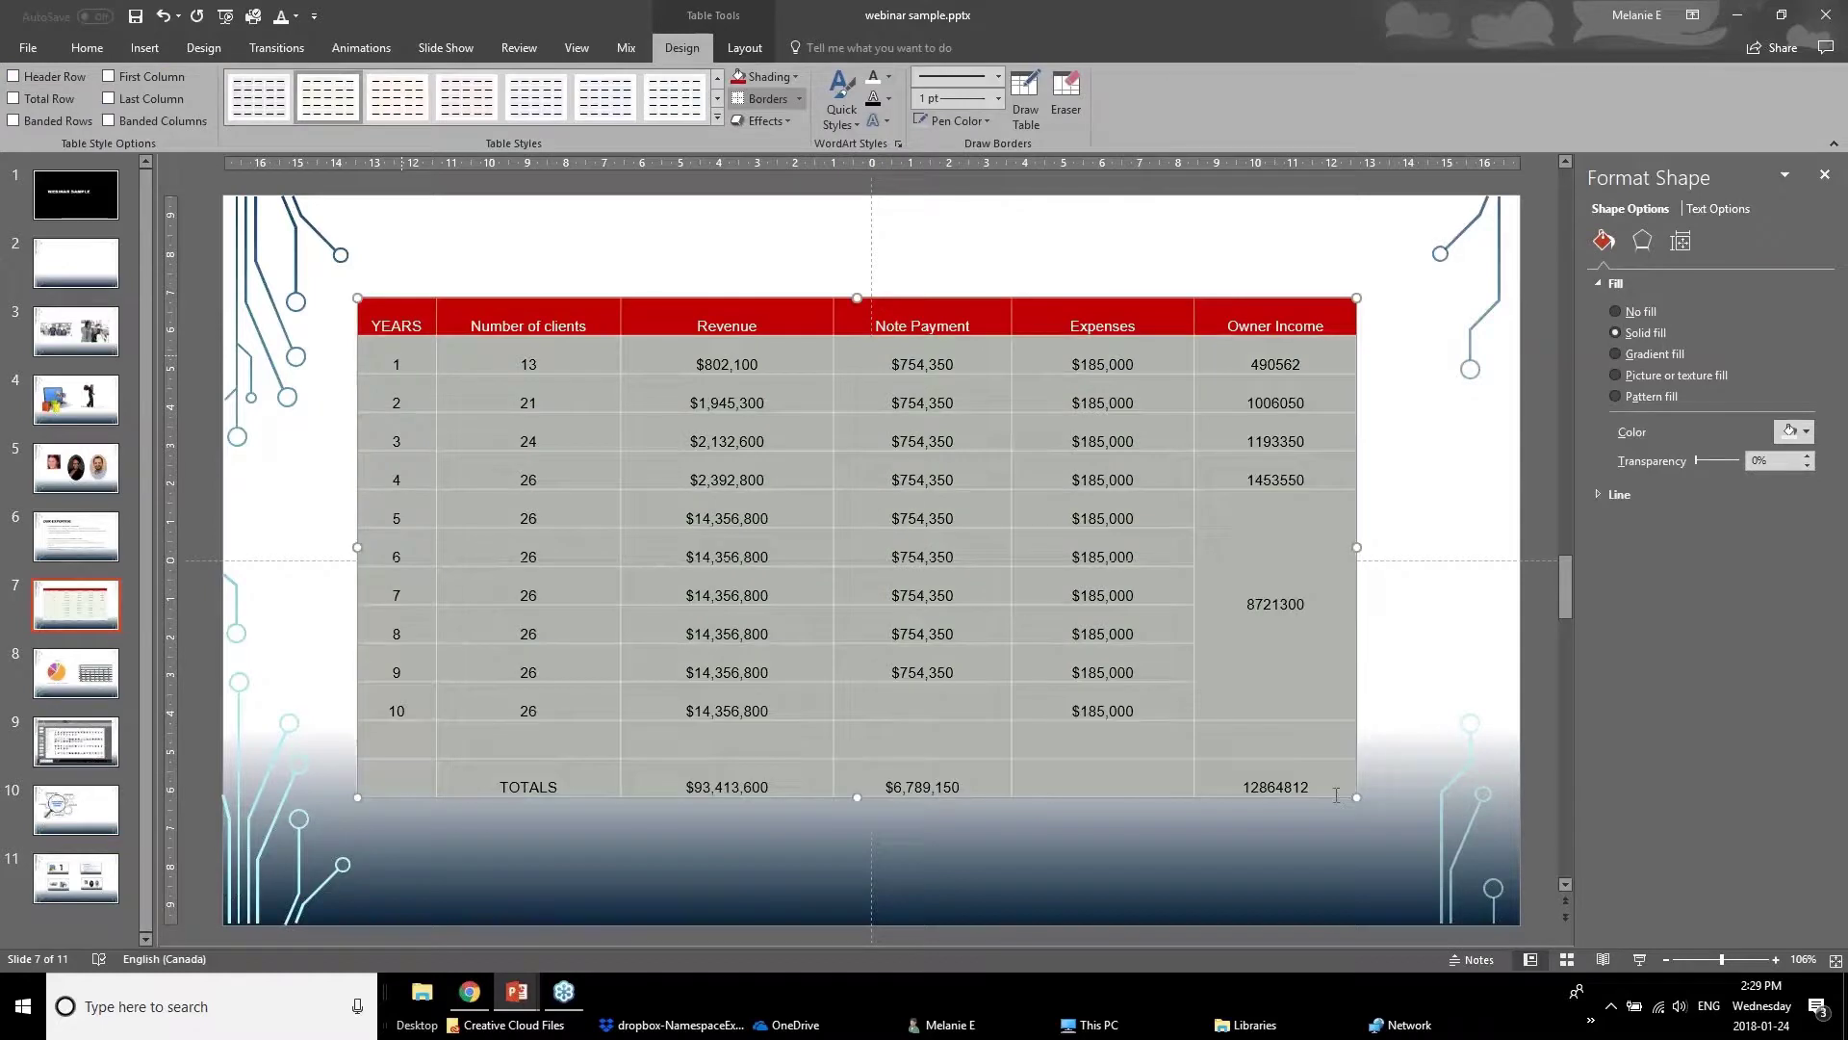
pyautogui.click(798, 98)
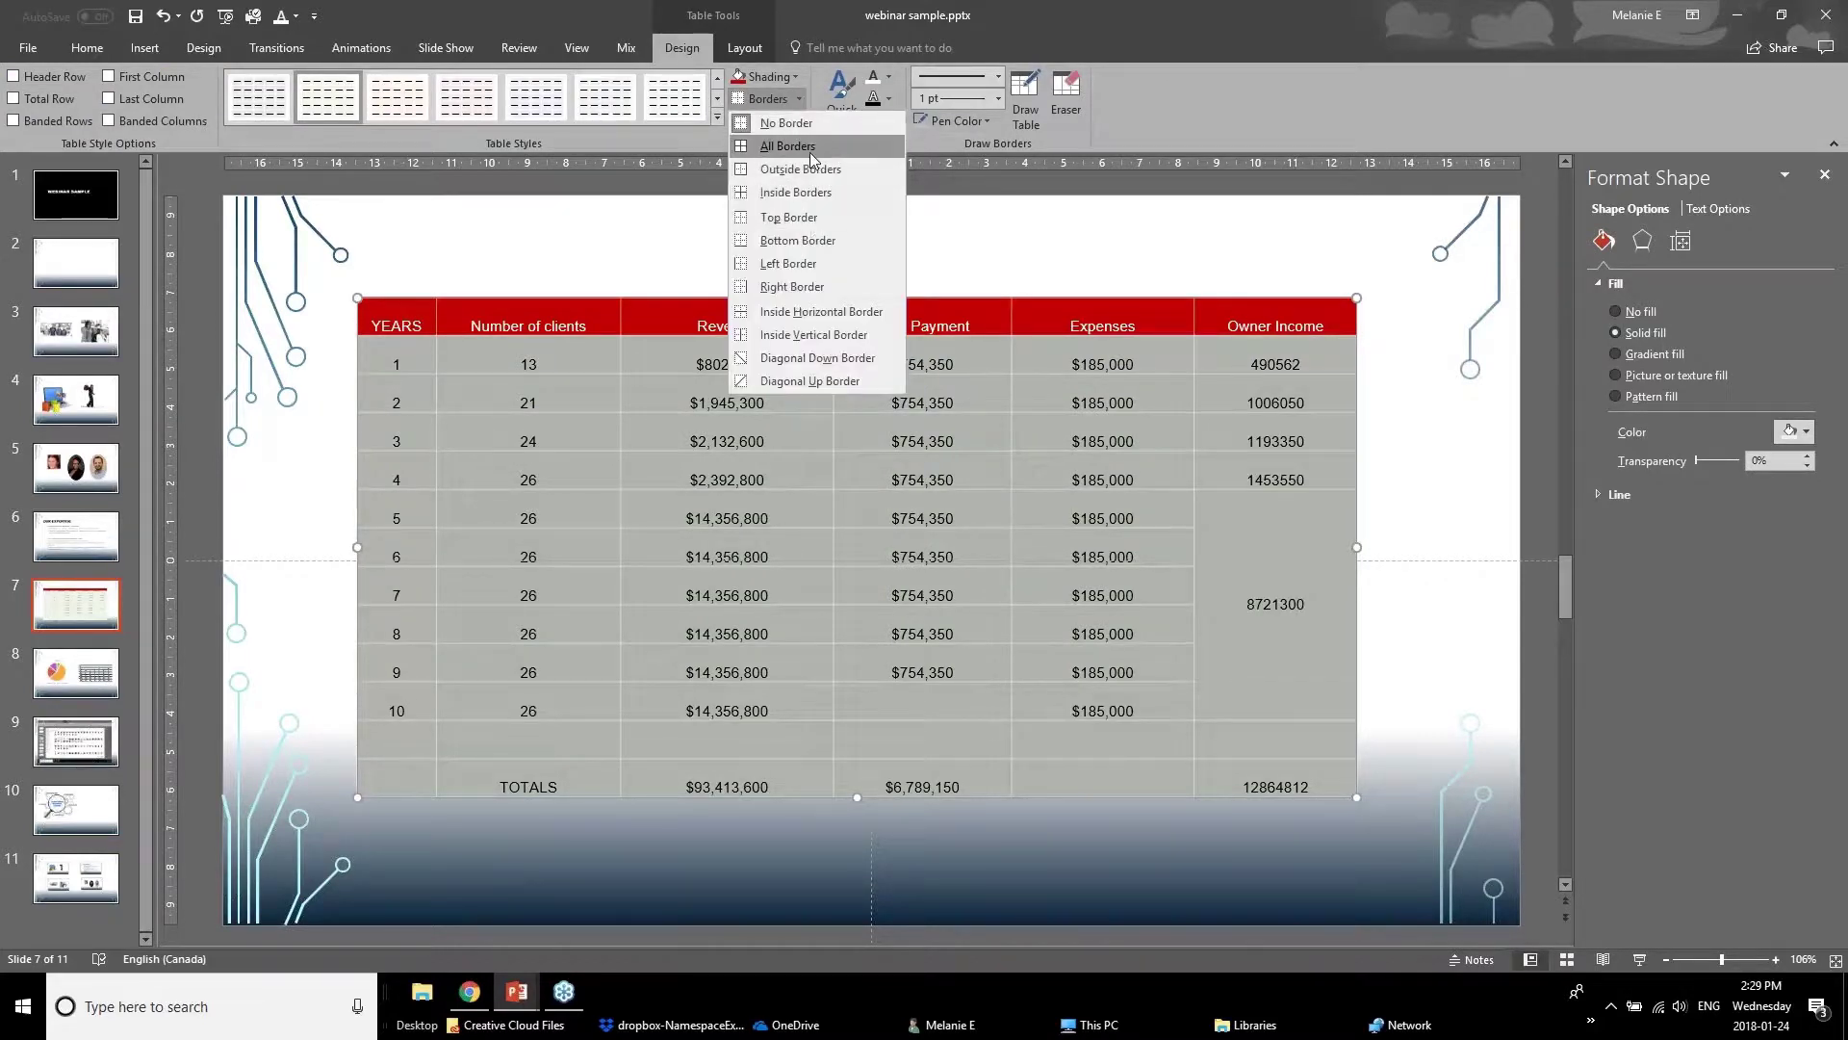
pyautogui.click(813, 146)
pyautogui.click(332, 505)
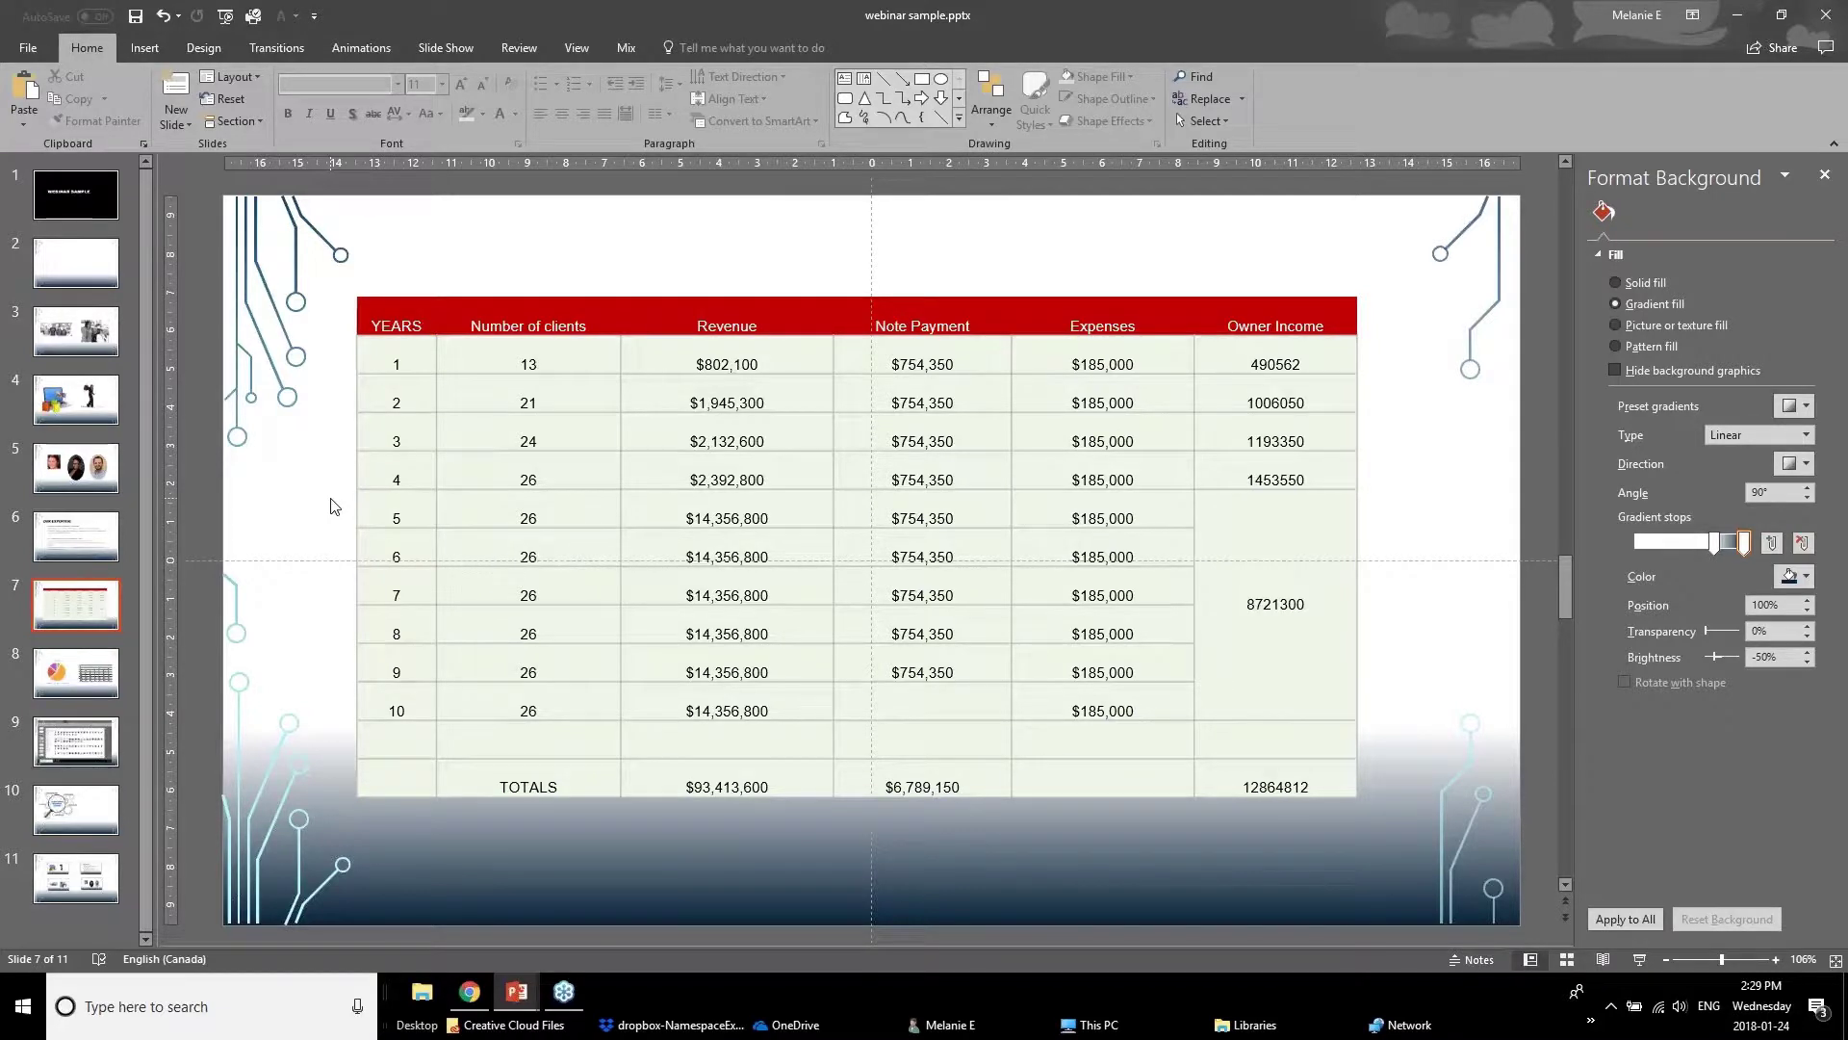
pyautogui.moveTo(380, 364); pyautogui.dragTo(1296, 430)
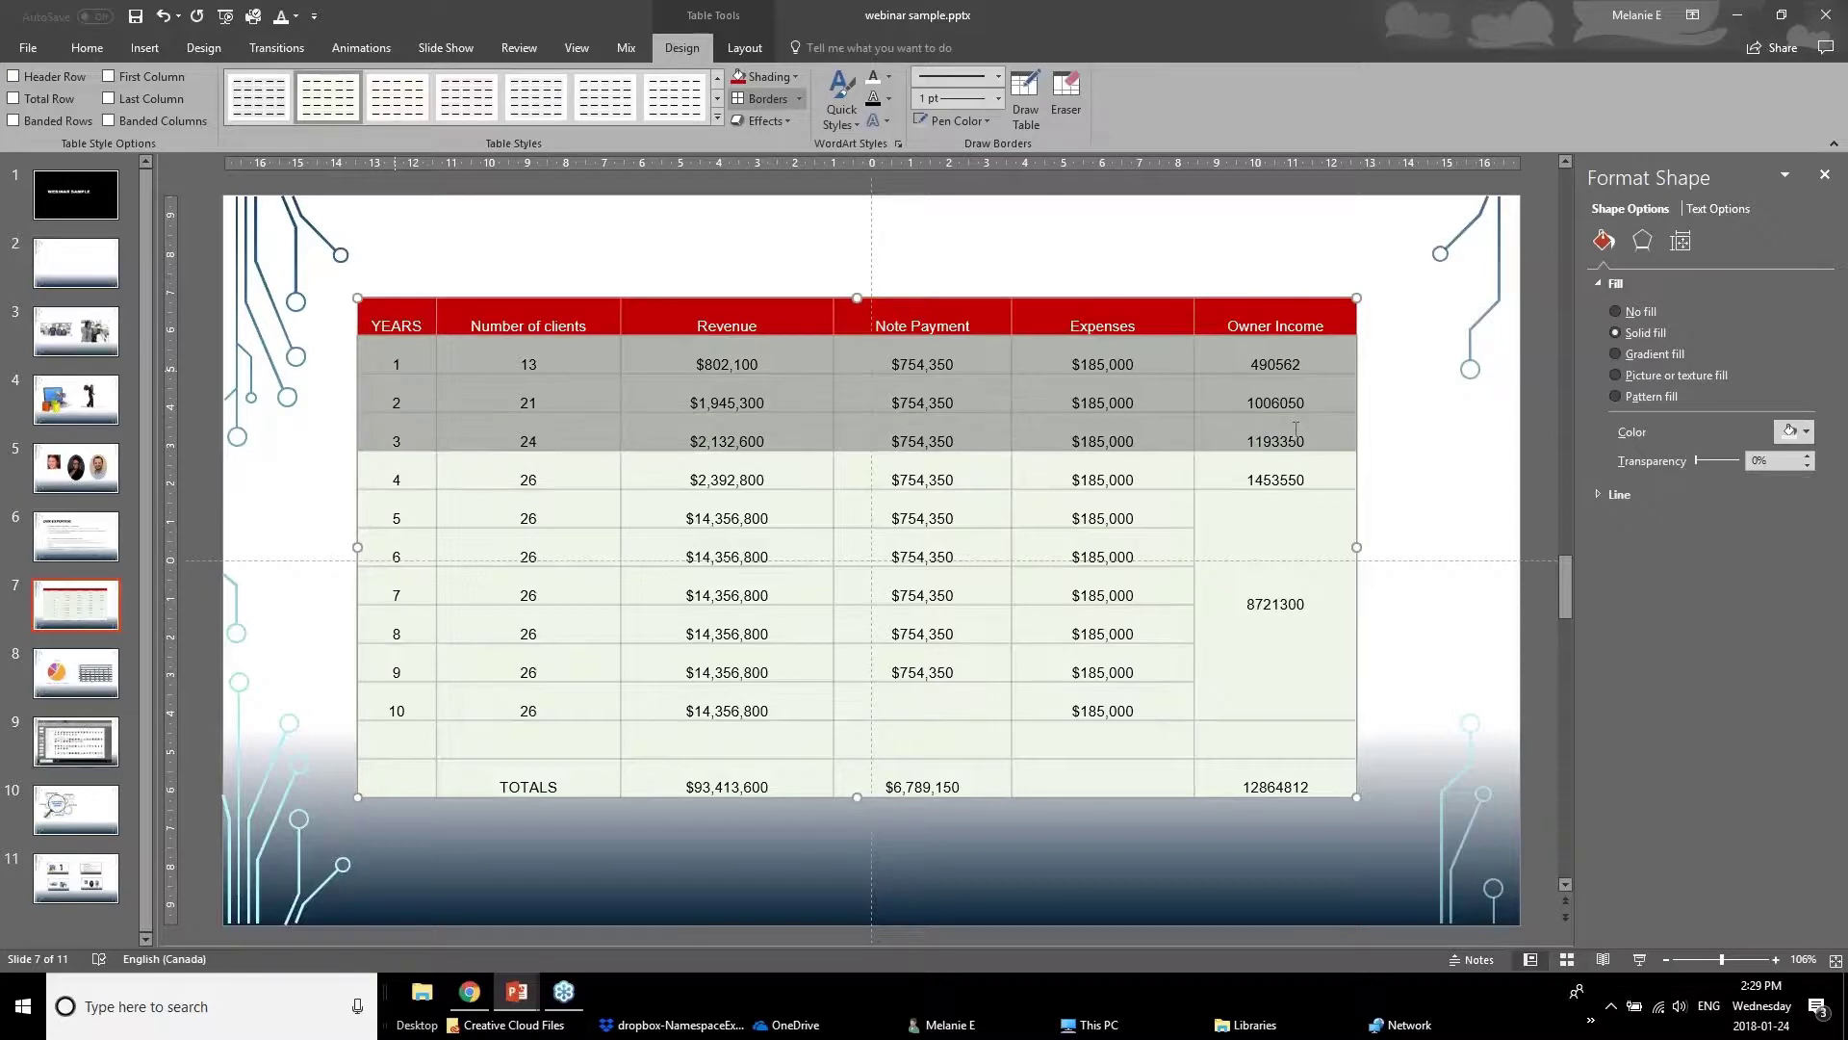
pyautogui.click(1270, 518)
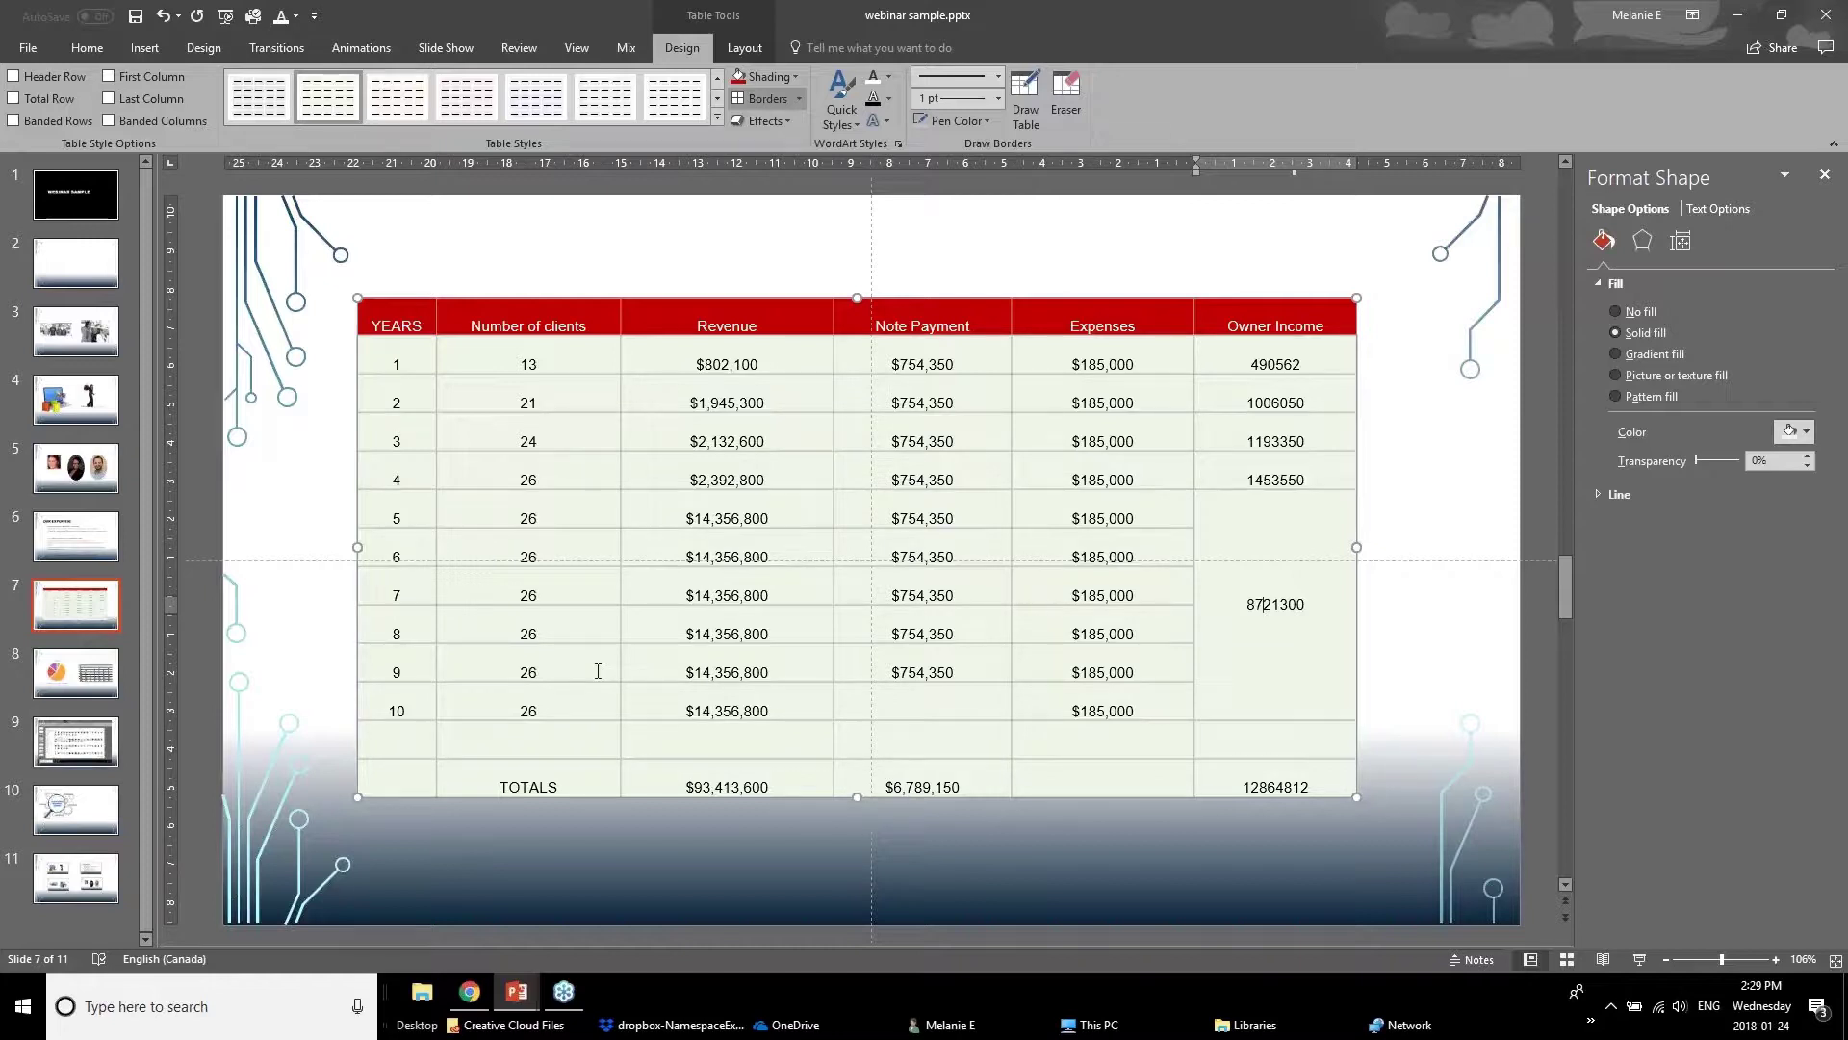
pyautogui.click(407, 357)
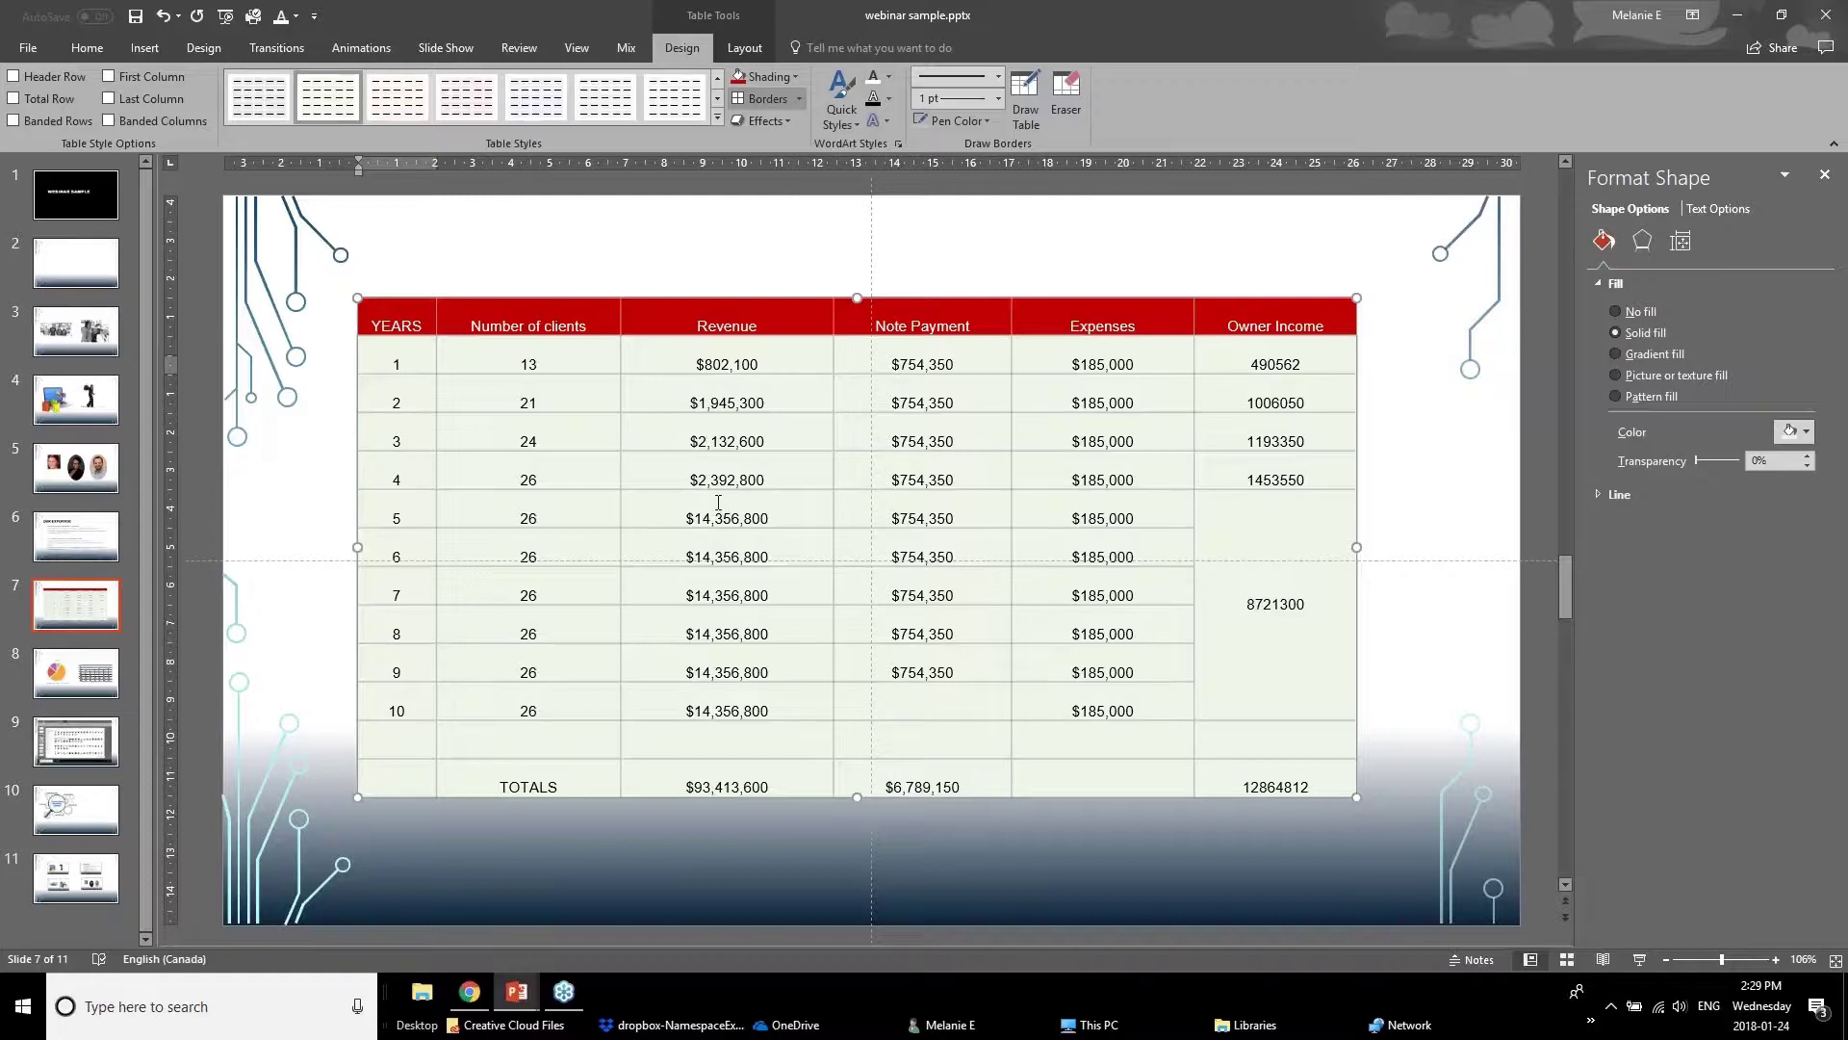
# Step: Center the text of the whole table vertically within its cells
pyautogui.click(743, 46)
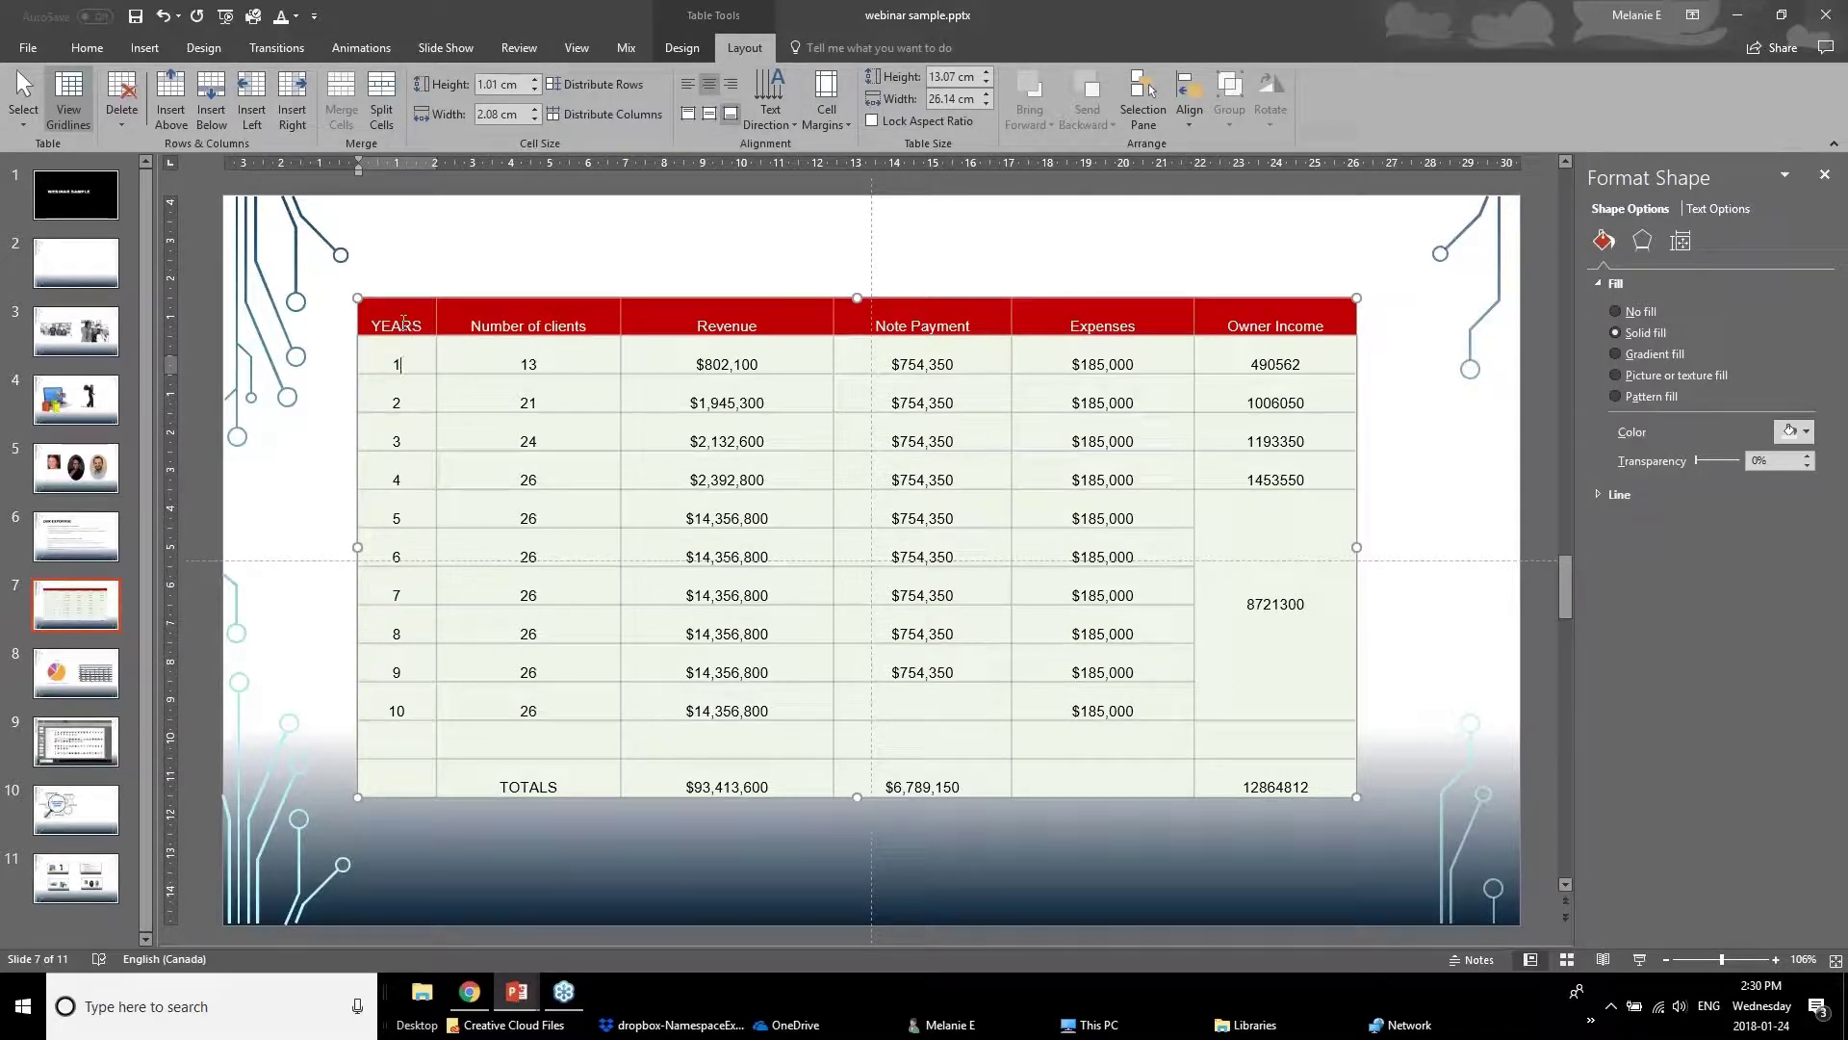
pyautogui.press('Escape')
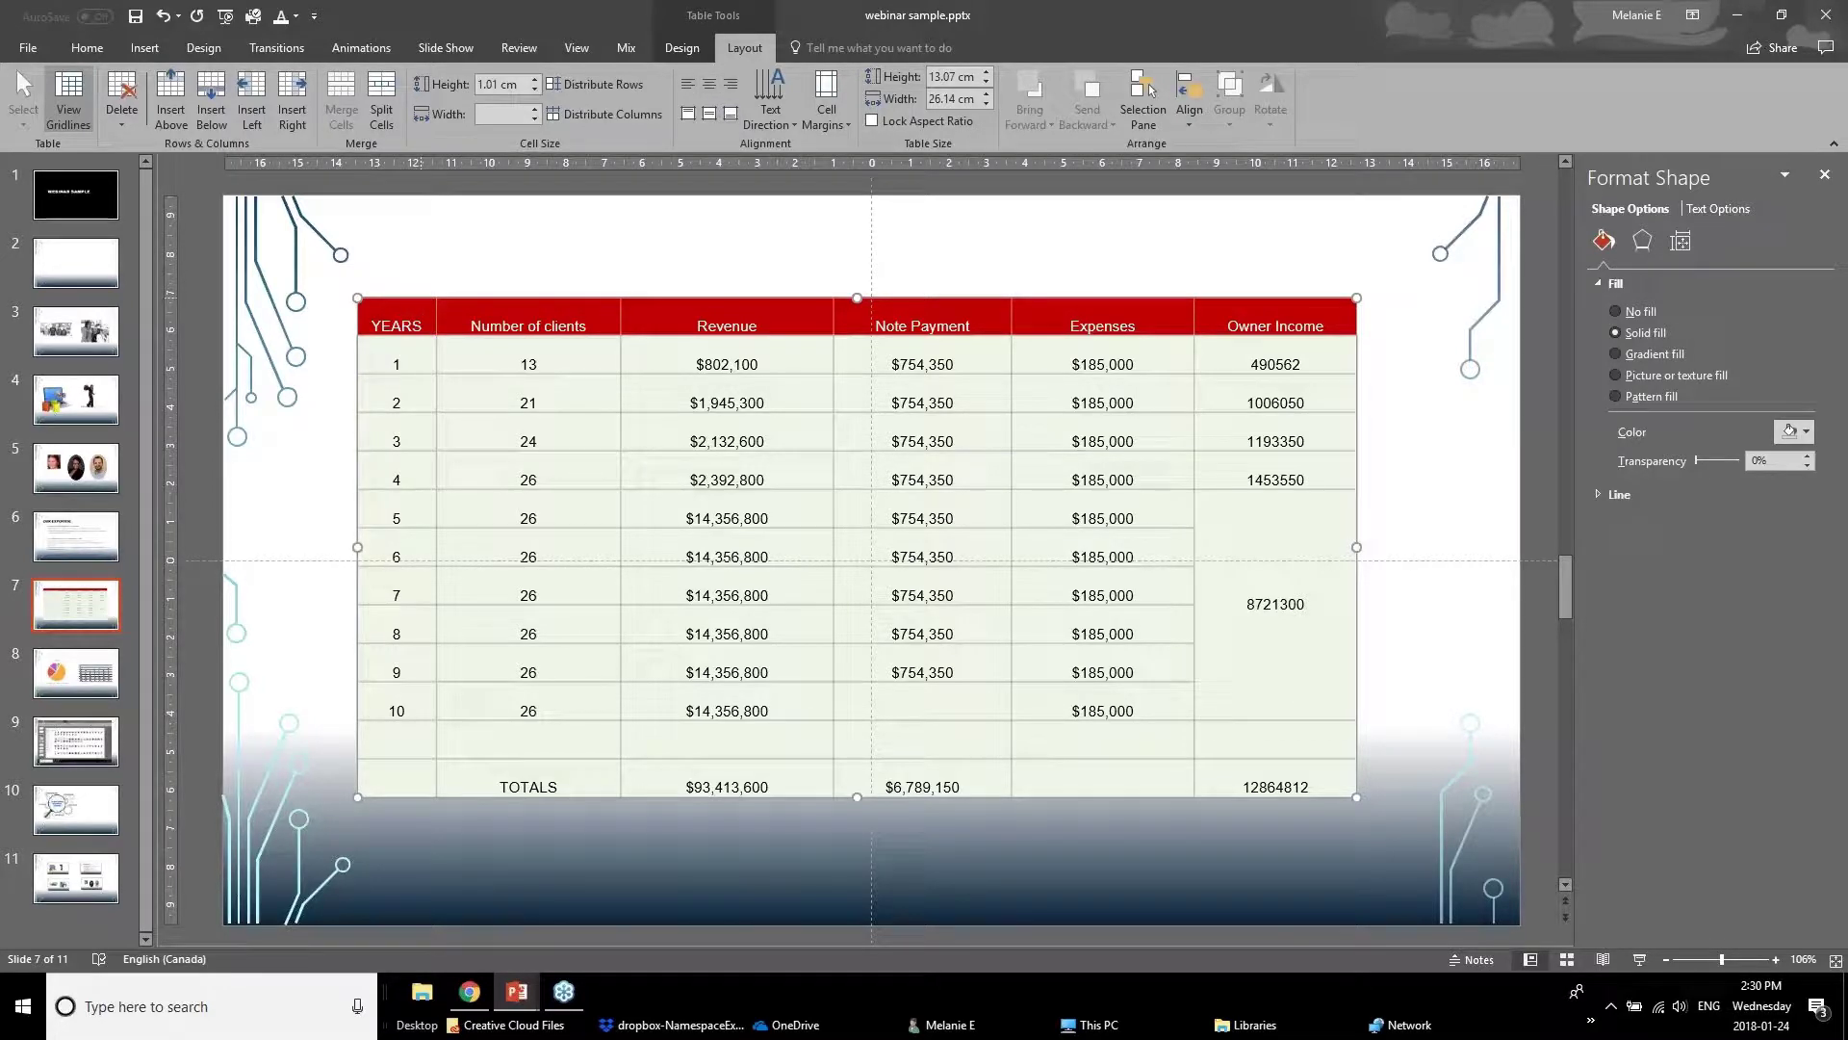
pyautogui.click(710, 118)
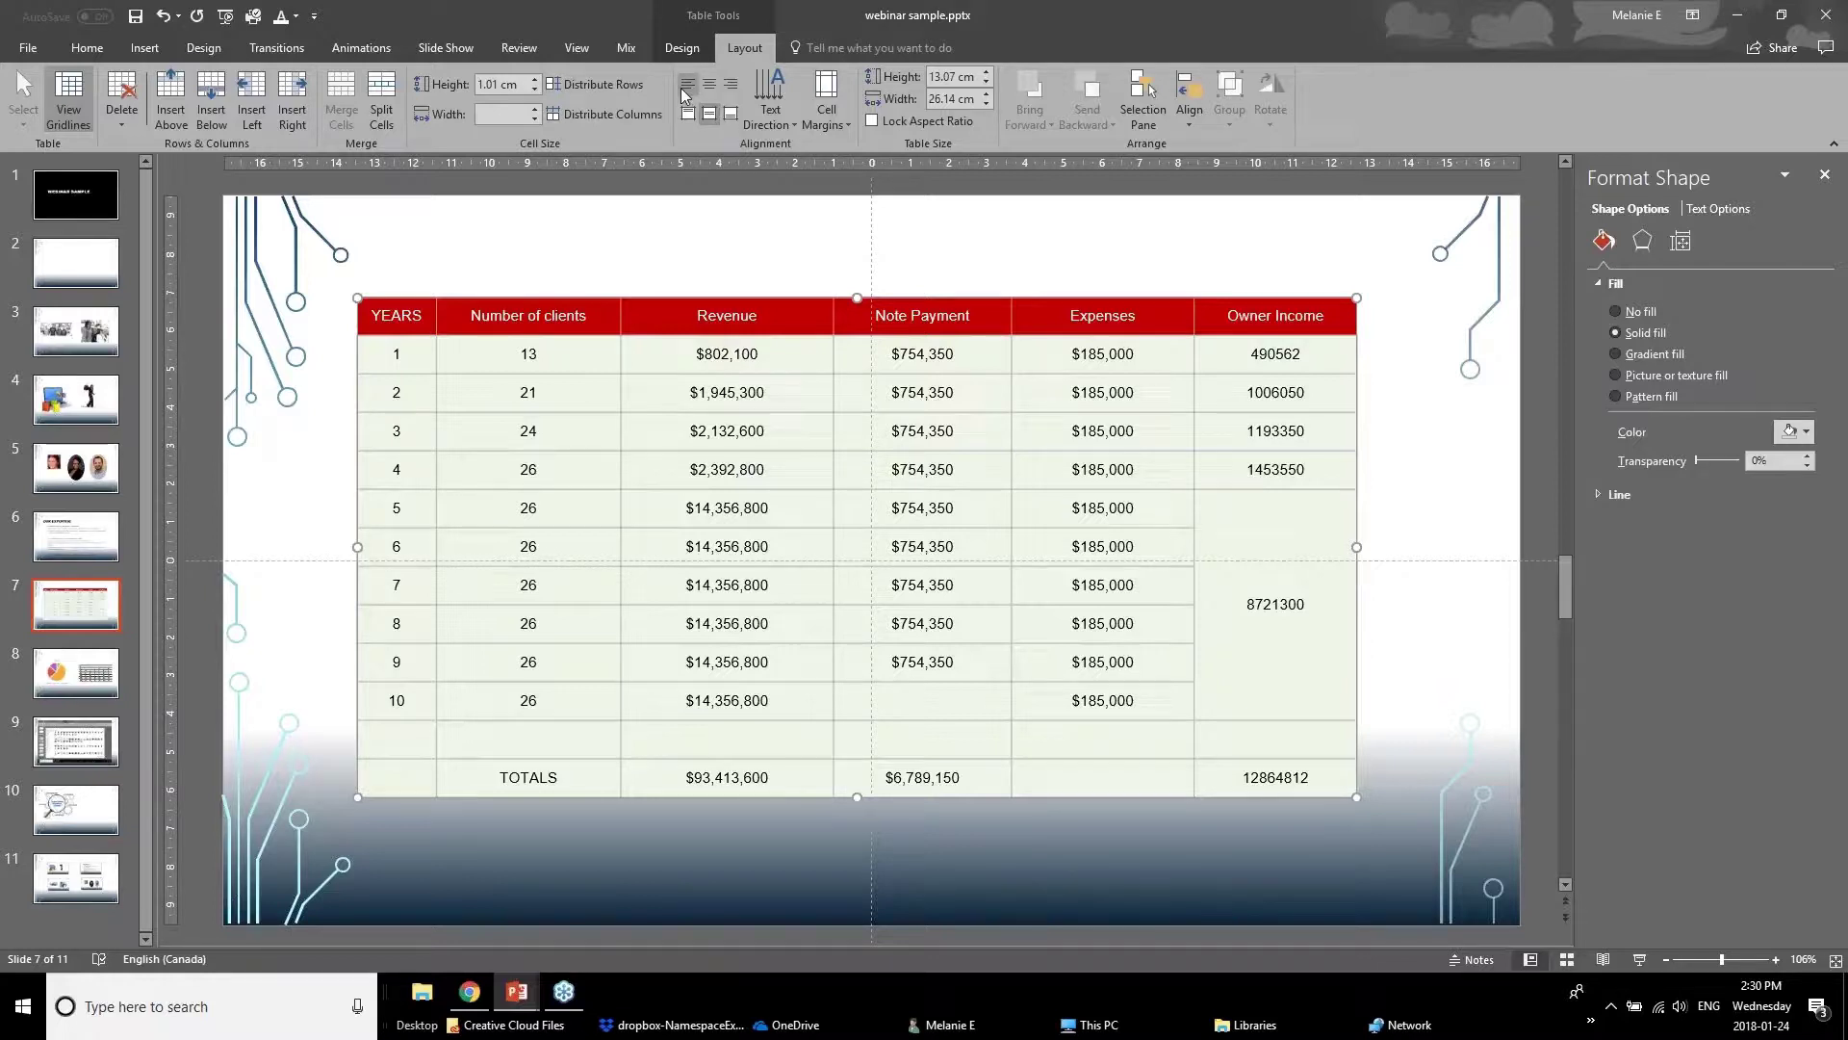
# Step: Try left and right text alignment on the whole table and return it to centered
pyautogui.click(681, 88)
pyautogui.click(703, 85)
pyautogui.click(734, 85)
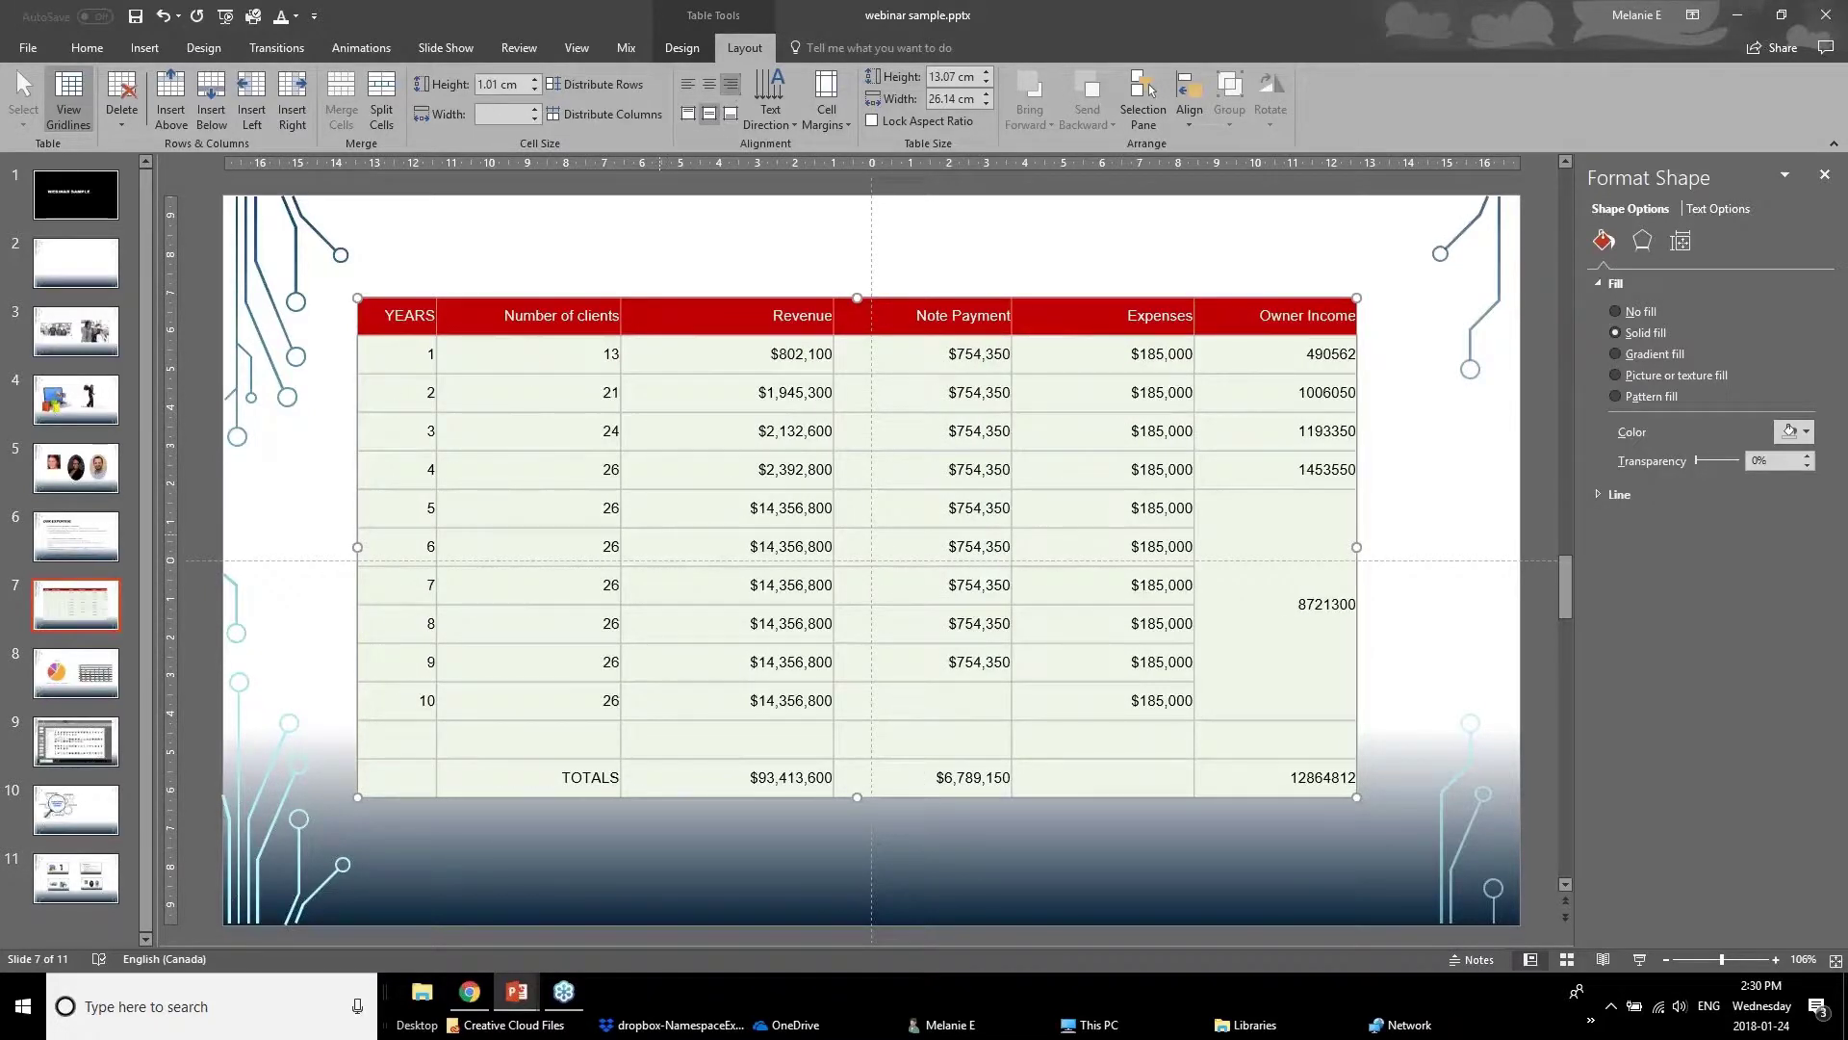
pyautogui.click(707, 83)
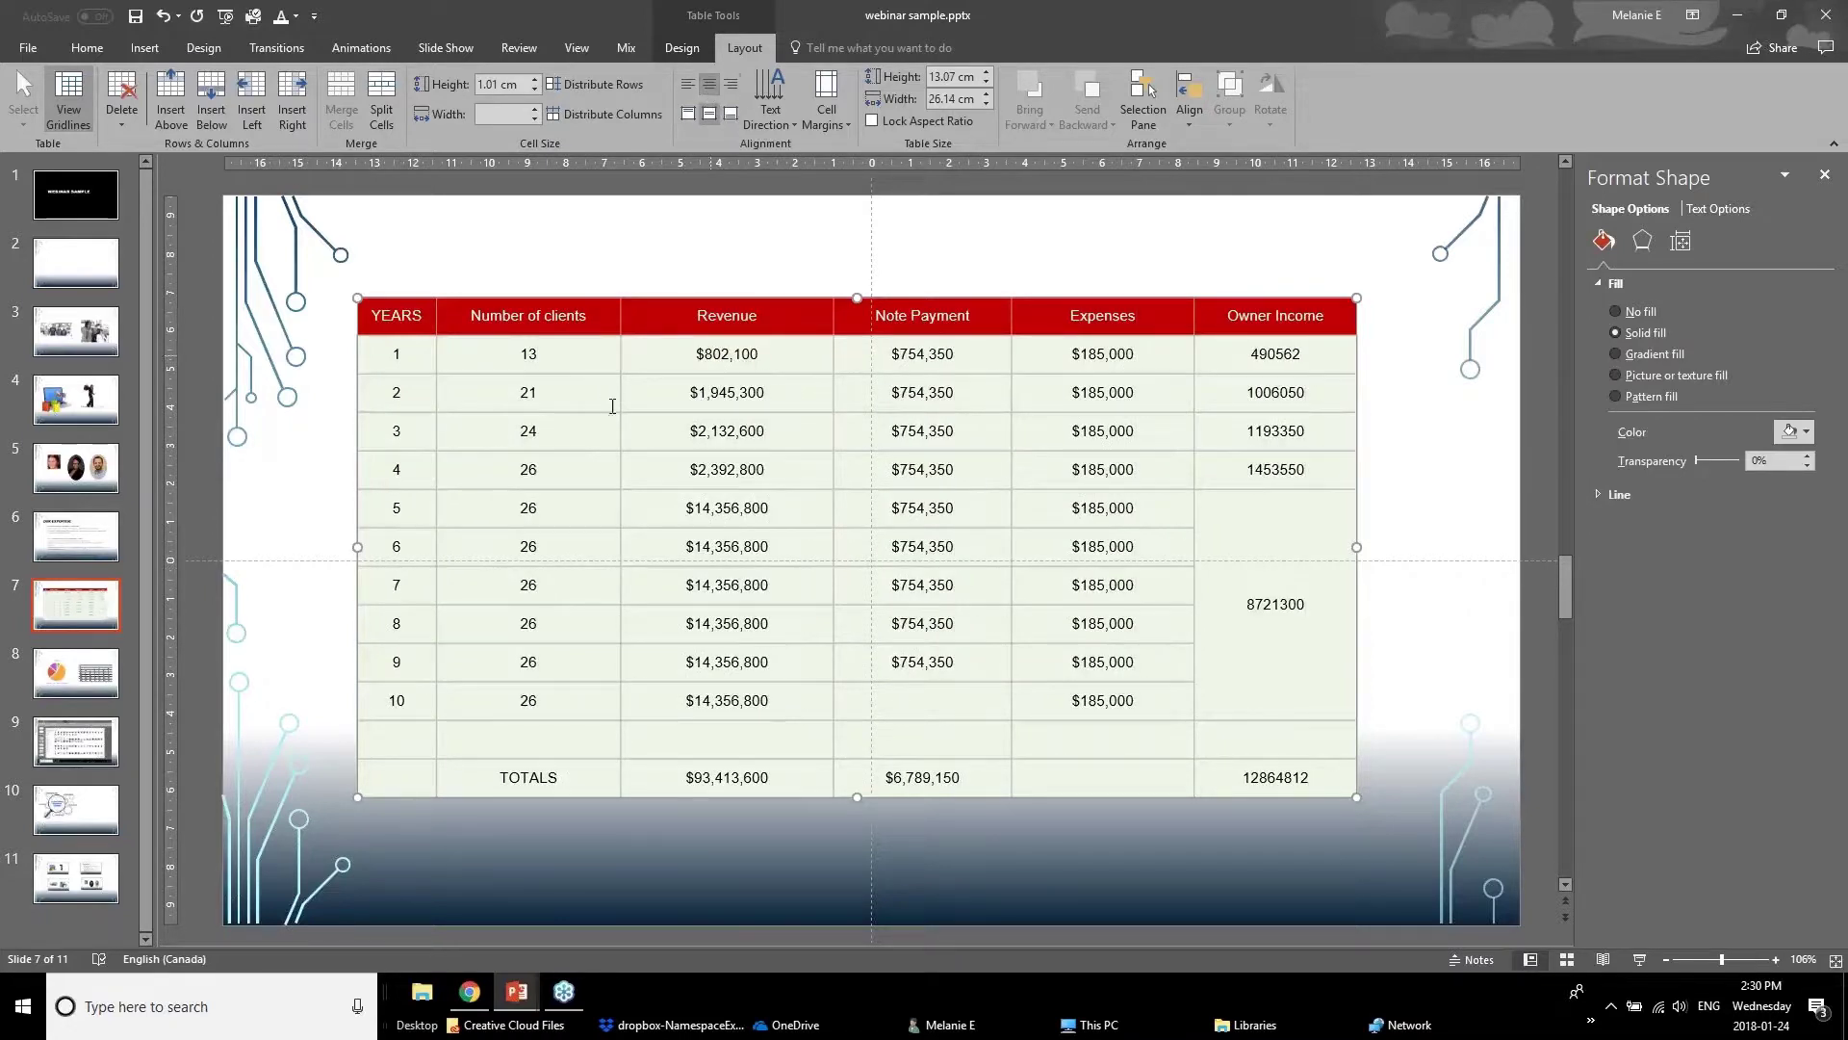
# Step: Try rotating the text in the YEARS column cells by 90° and return it to horizontal
pyautogui.click(492, 421)
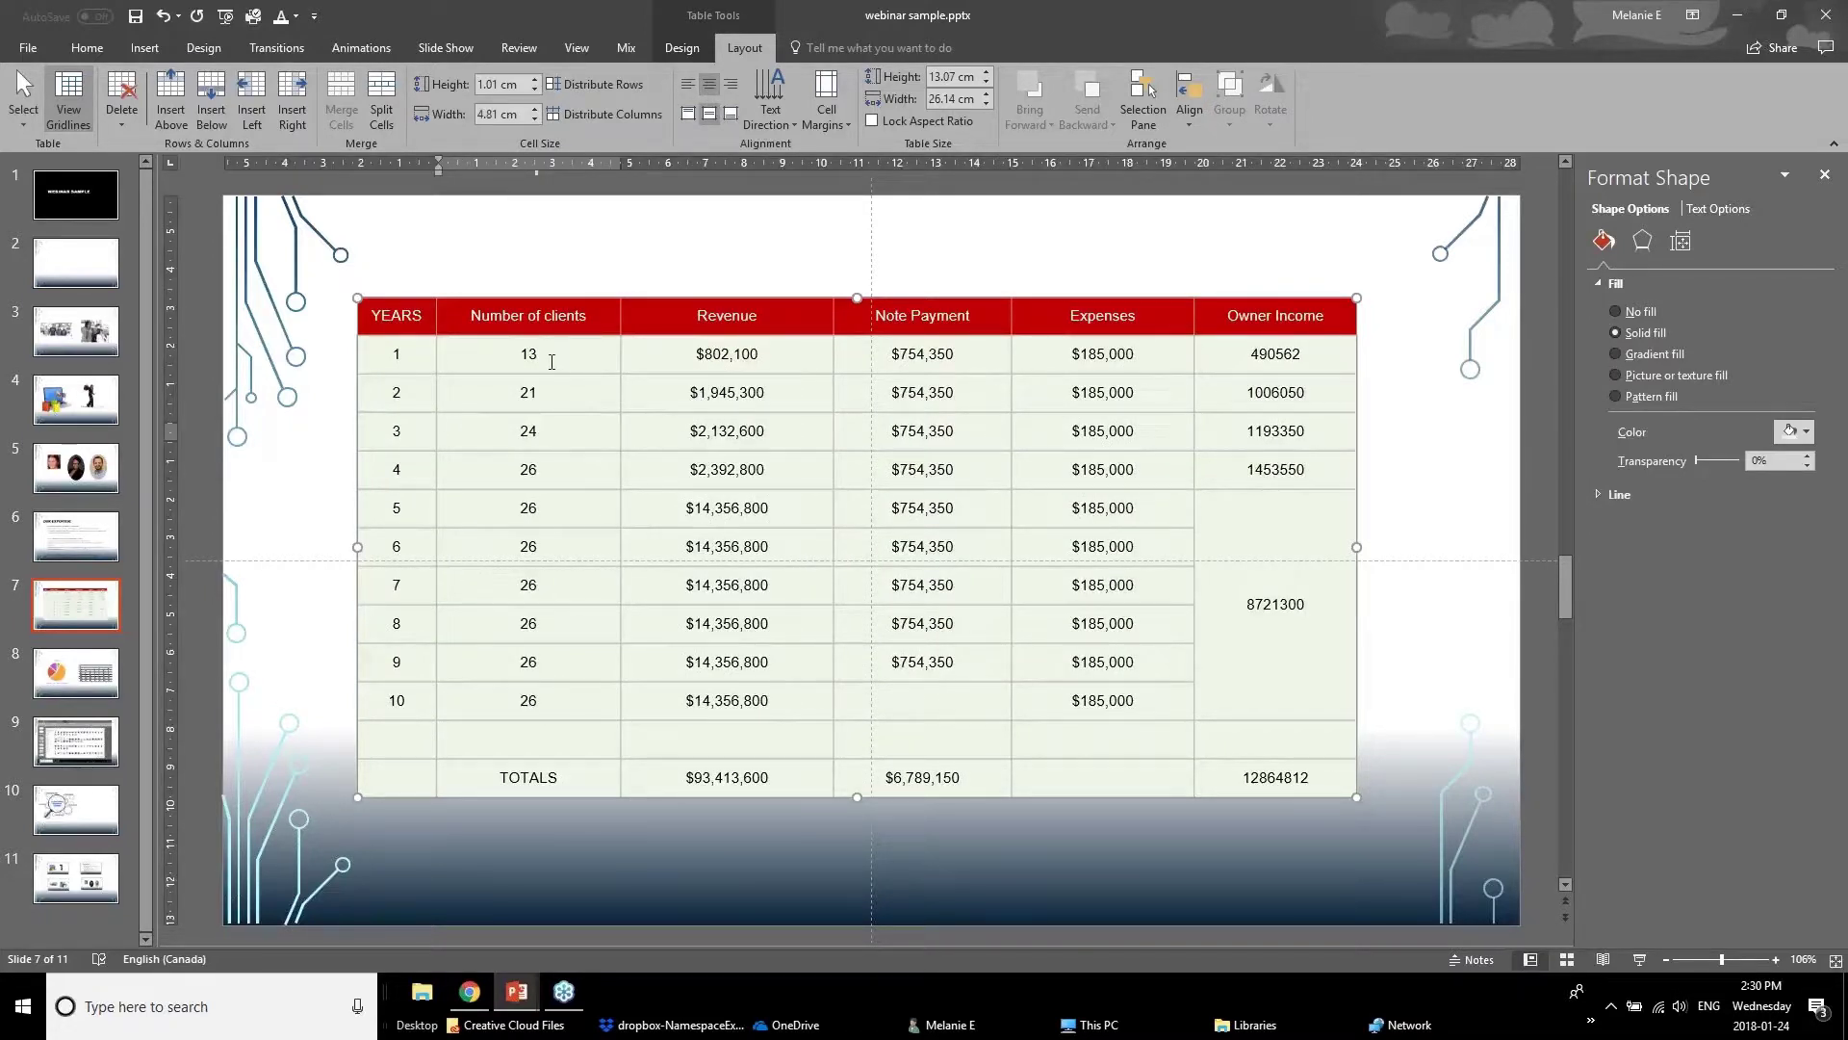
pyautogui.moveTo(428, 368); pyautogui.dragTo(368, 748)
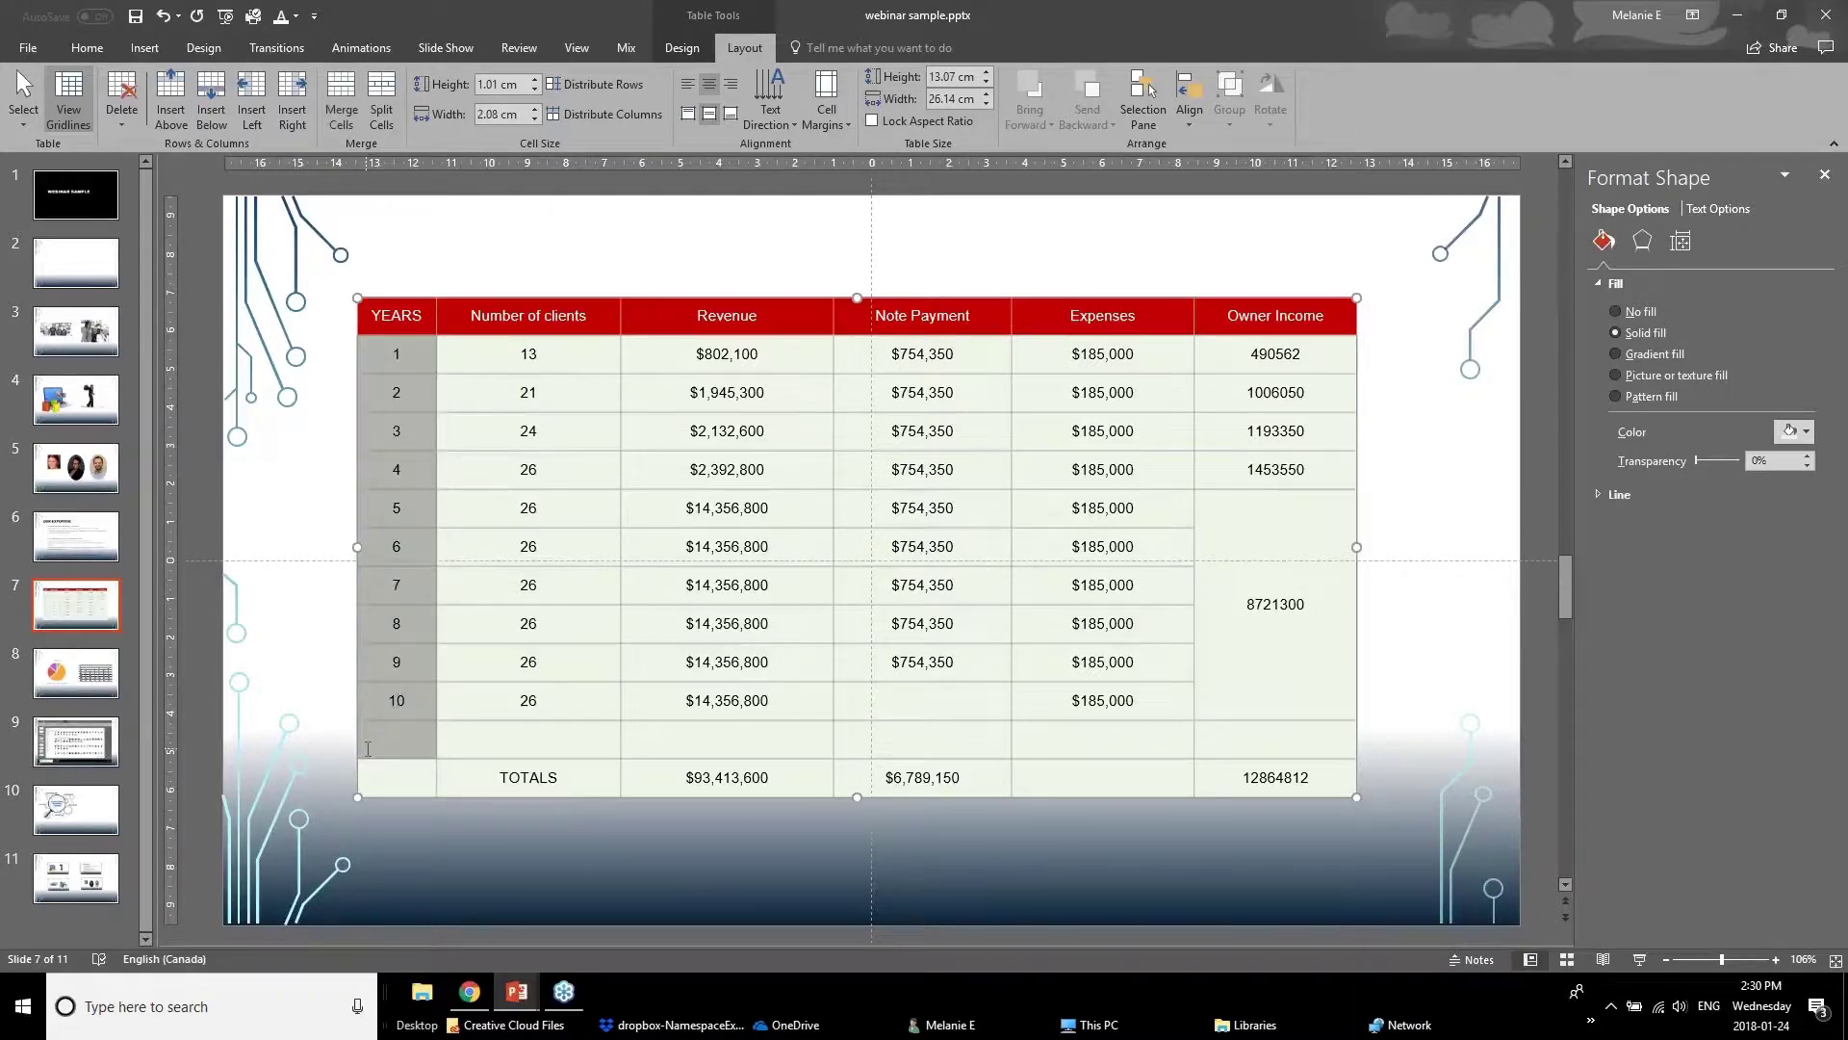
pyautogui.click(772, 123)
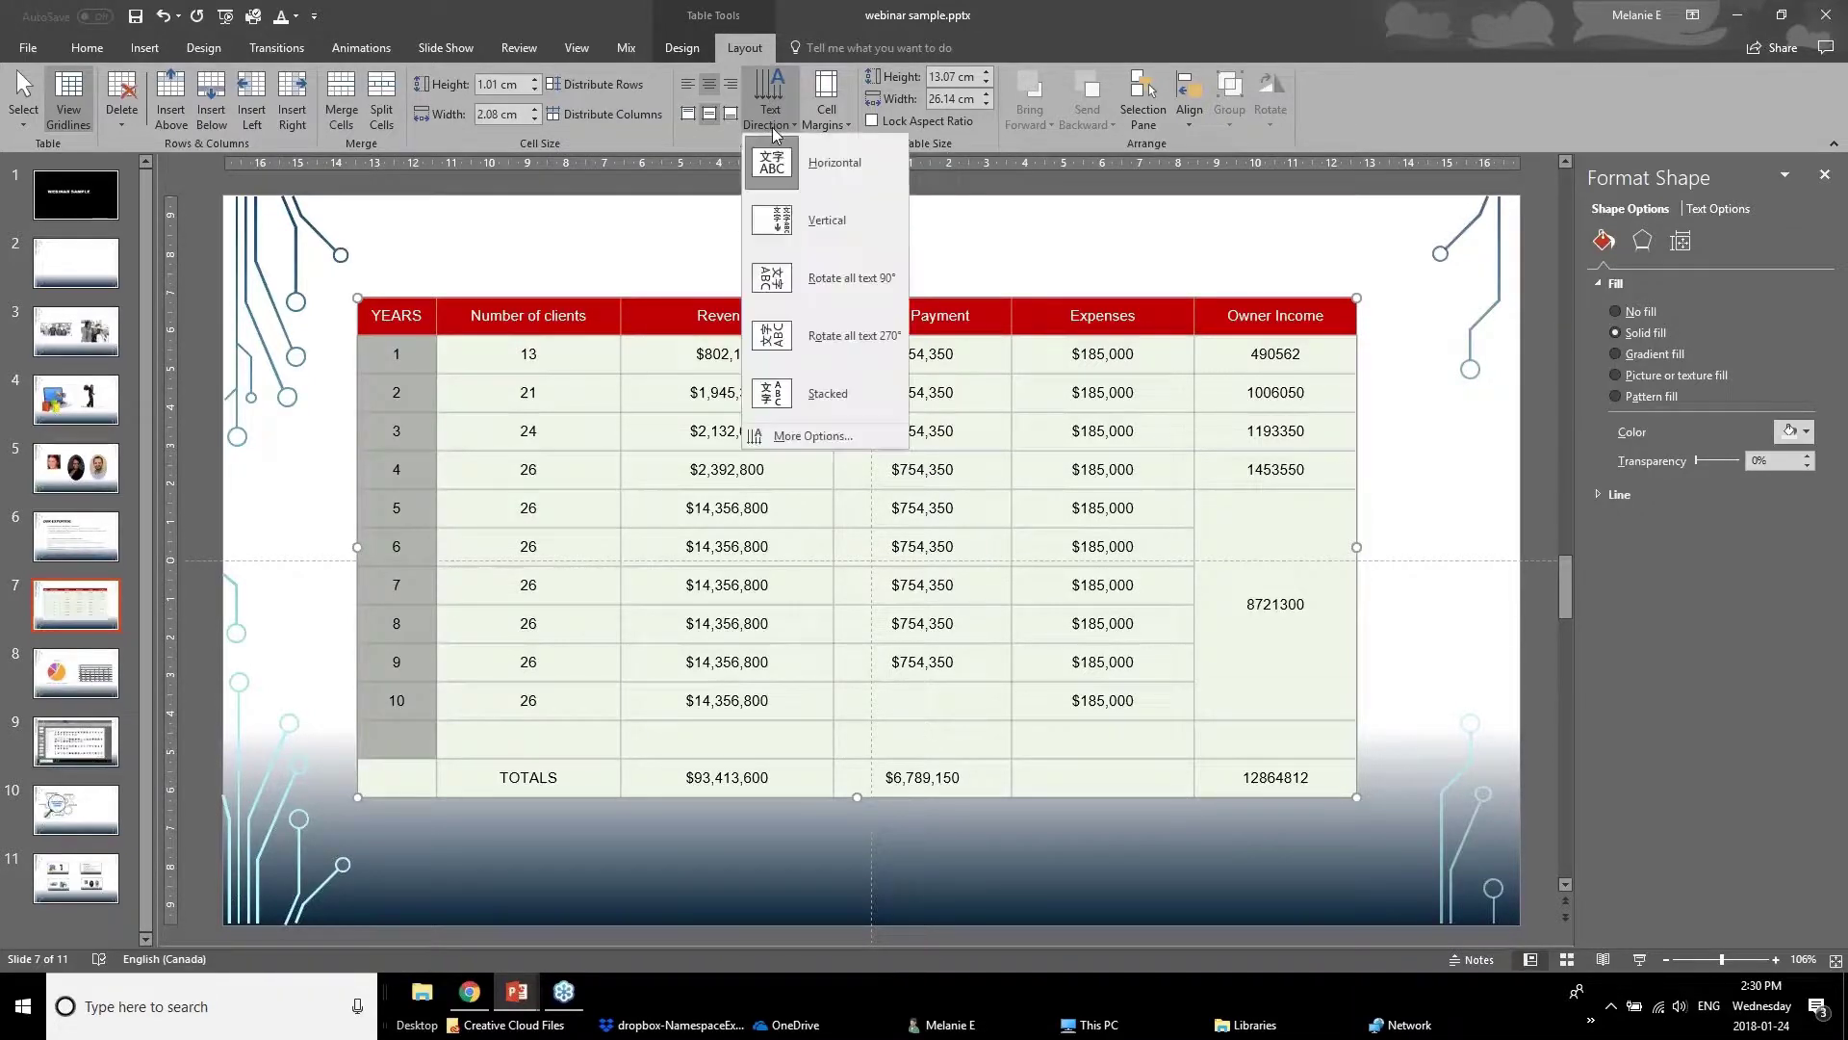
pyautogui.click(822, 280)
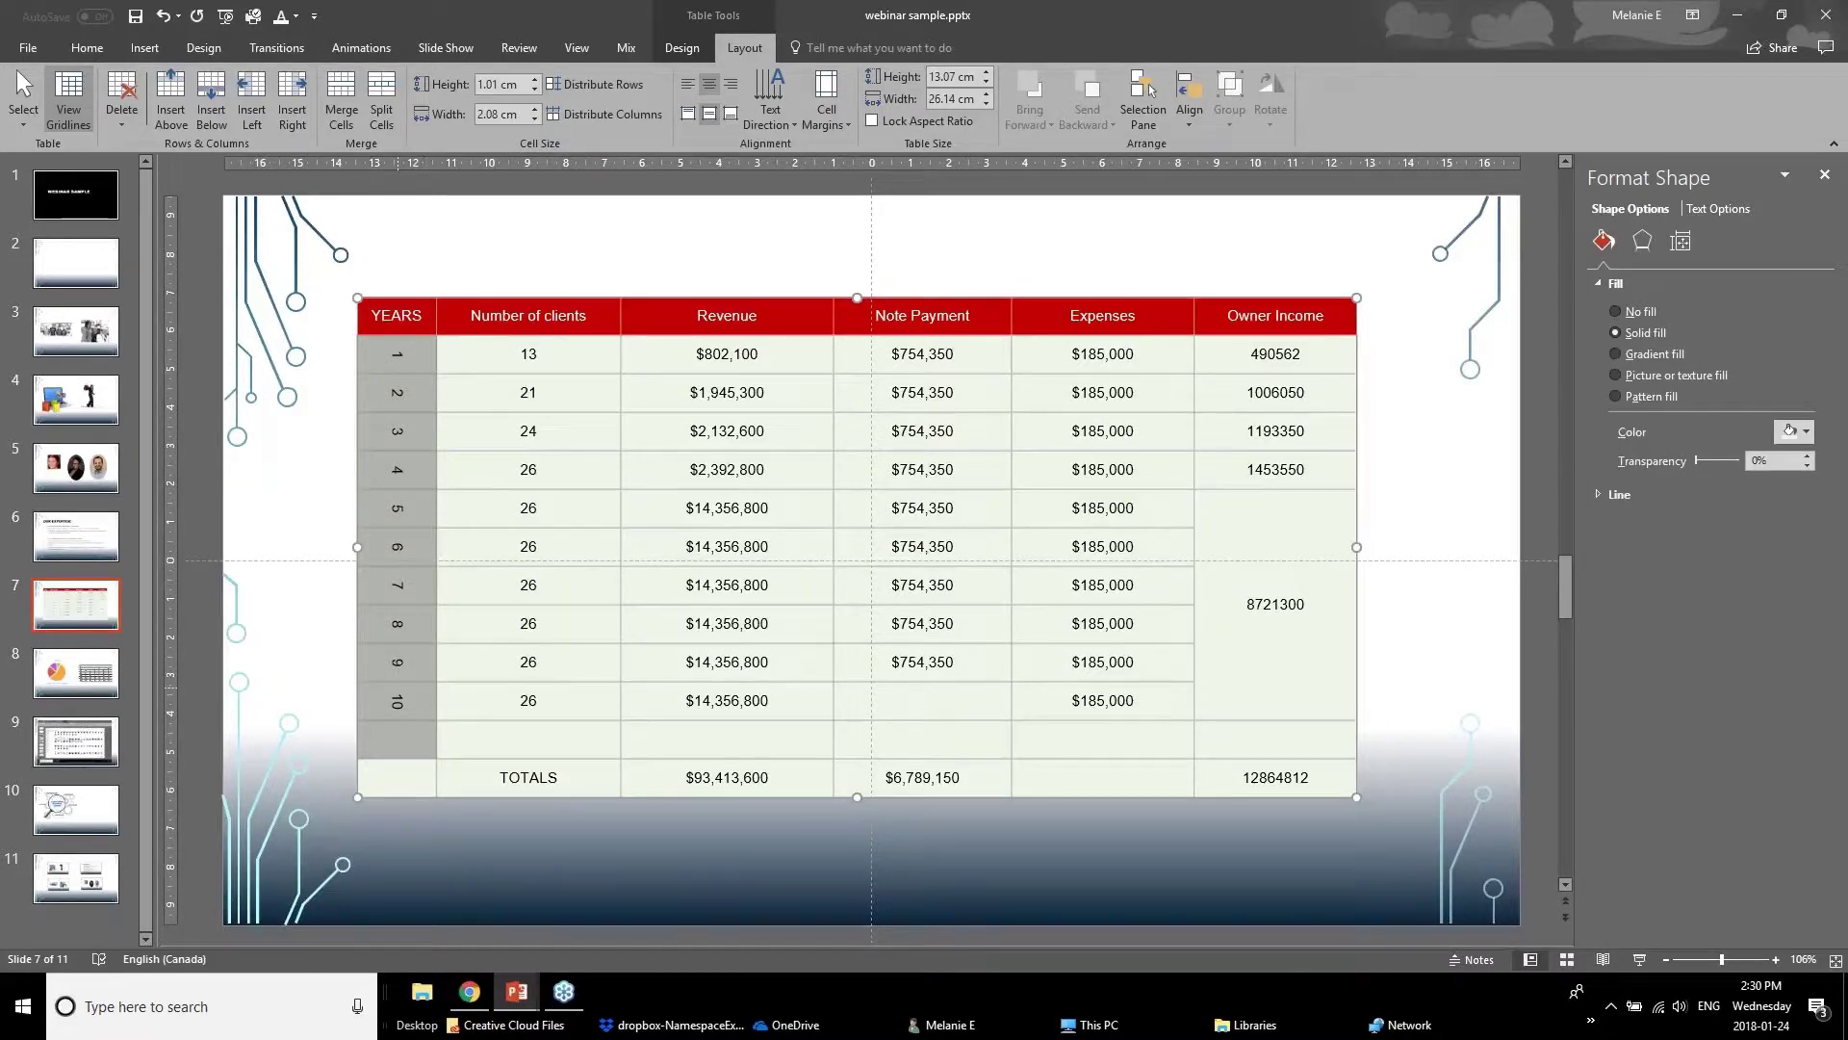
pyautogui.click(775, 101)
pyautogui.click(799, 179)
# Step: Apply Narrow cell margins of 0.13 cm to all cells of the table
pyautogui.click(412, 327)
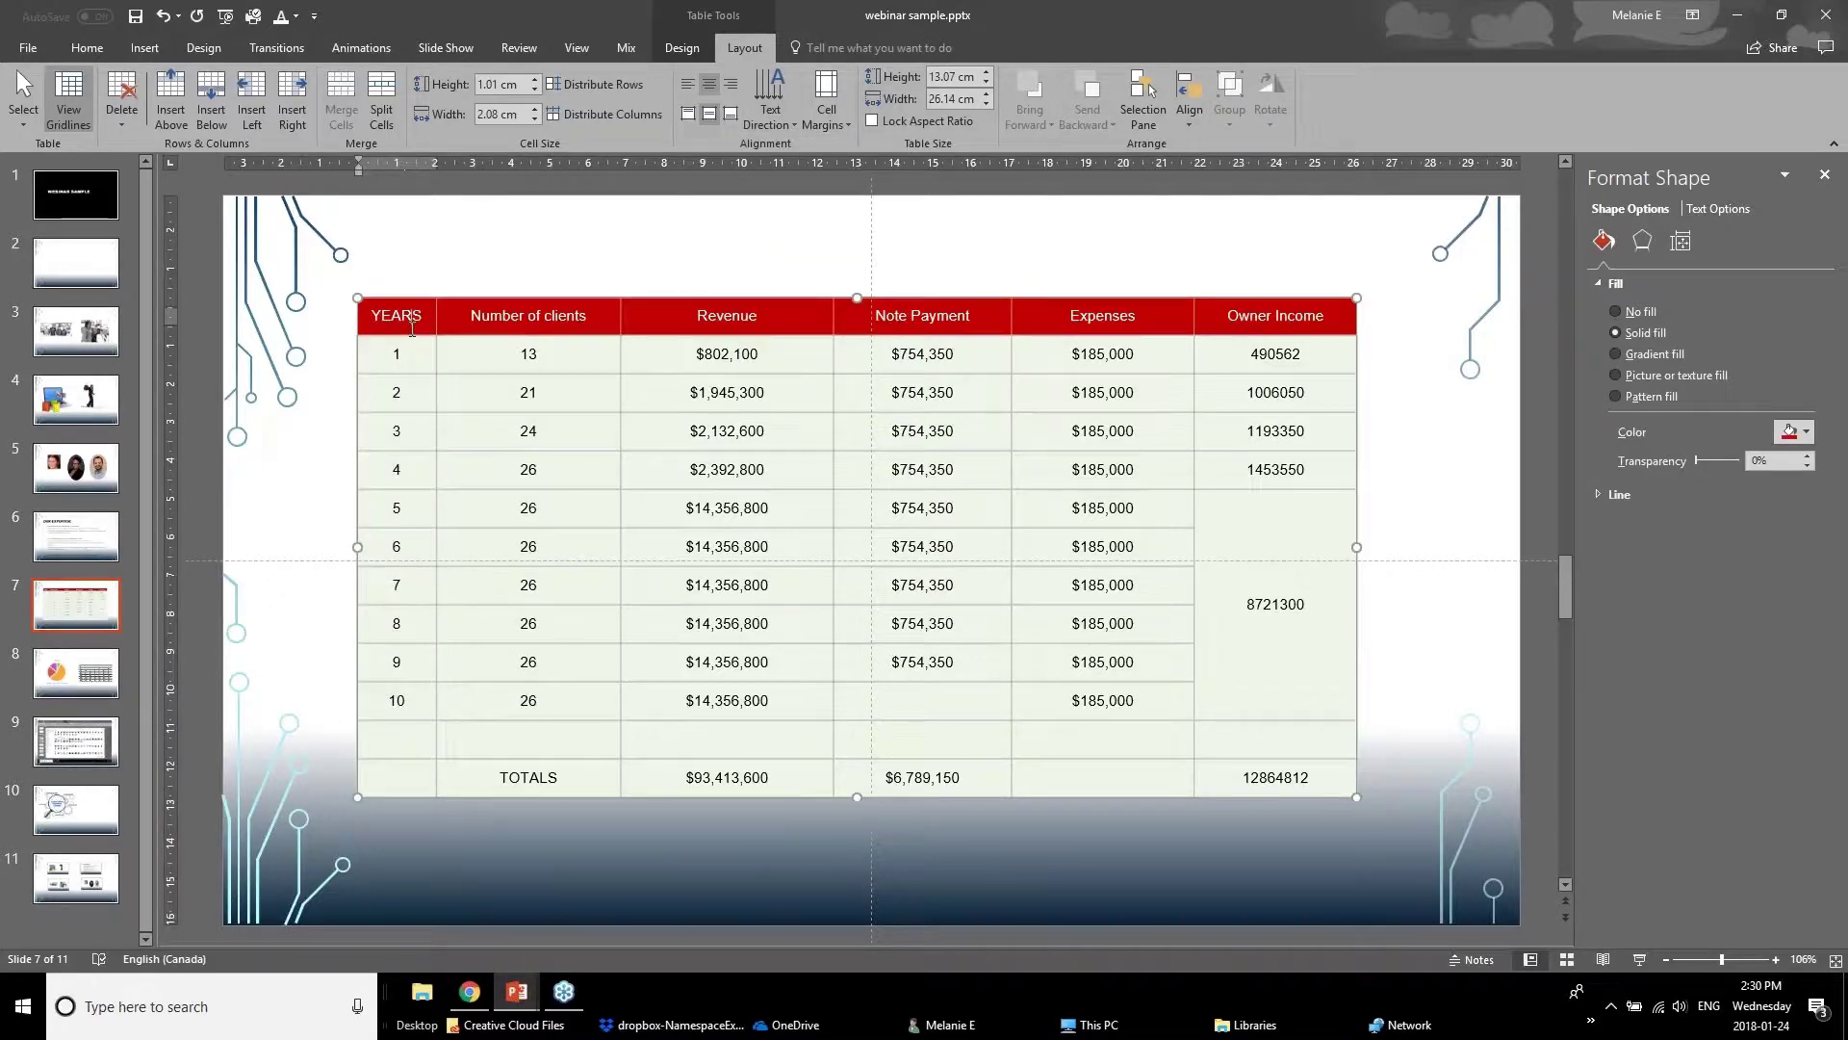
pyautogui.click(827, 123)
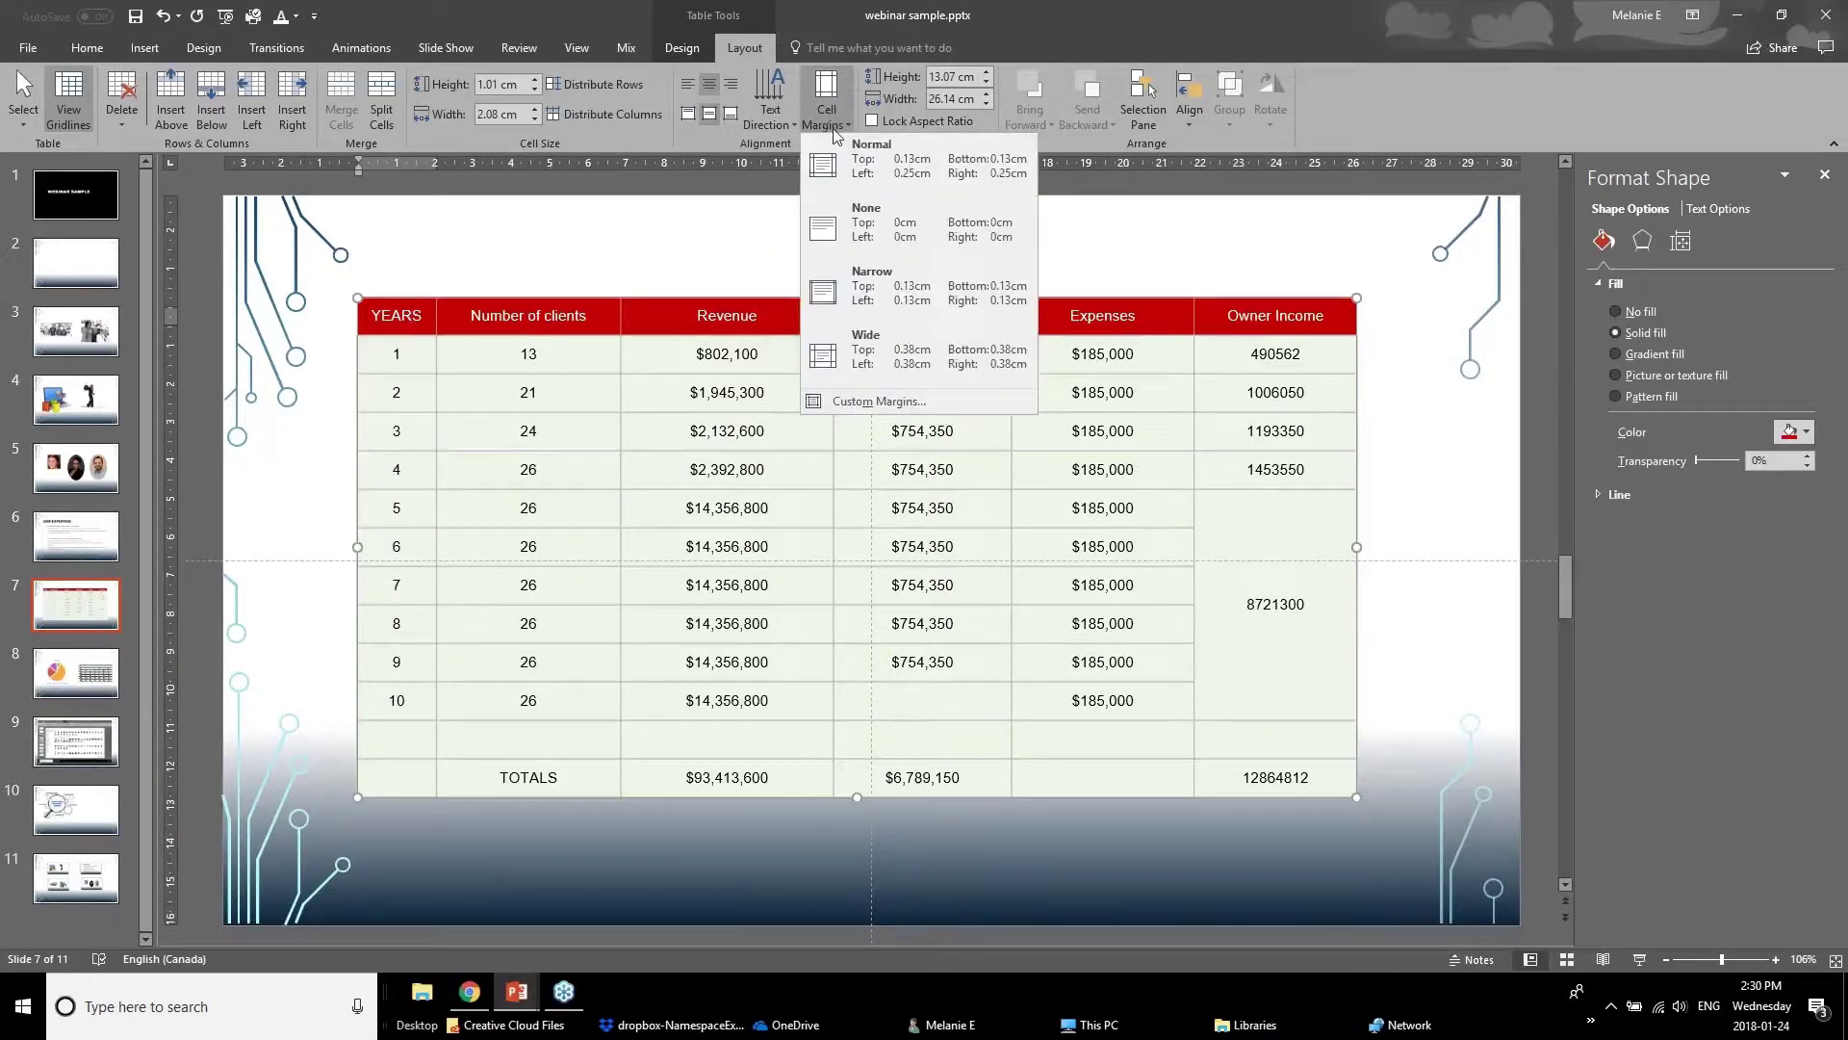
pyautogui.click(449, 396)
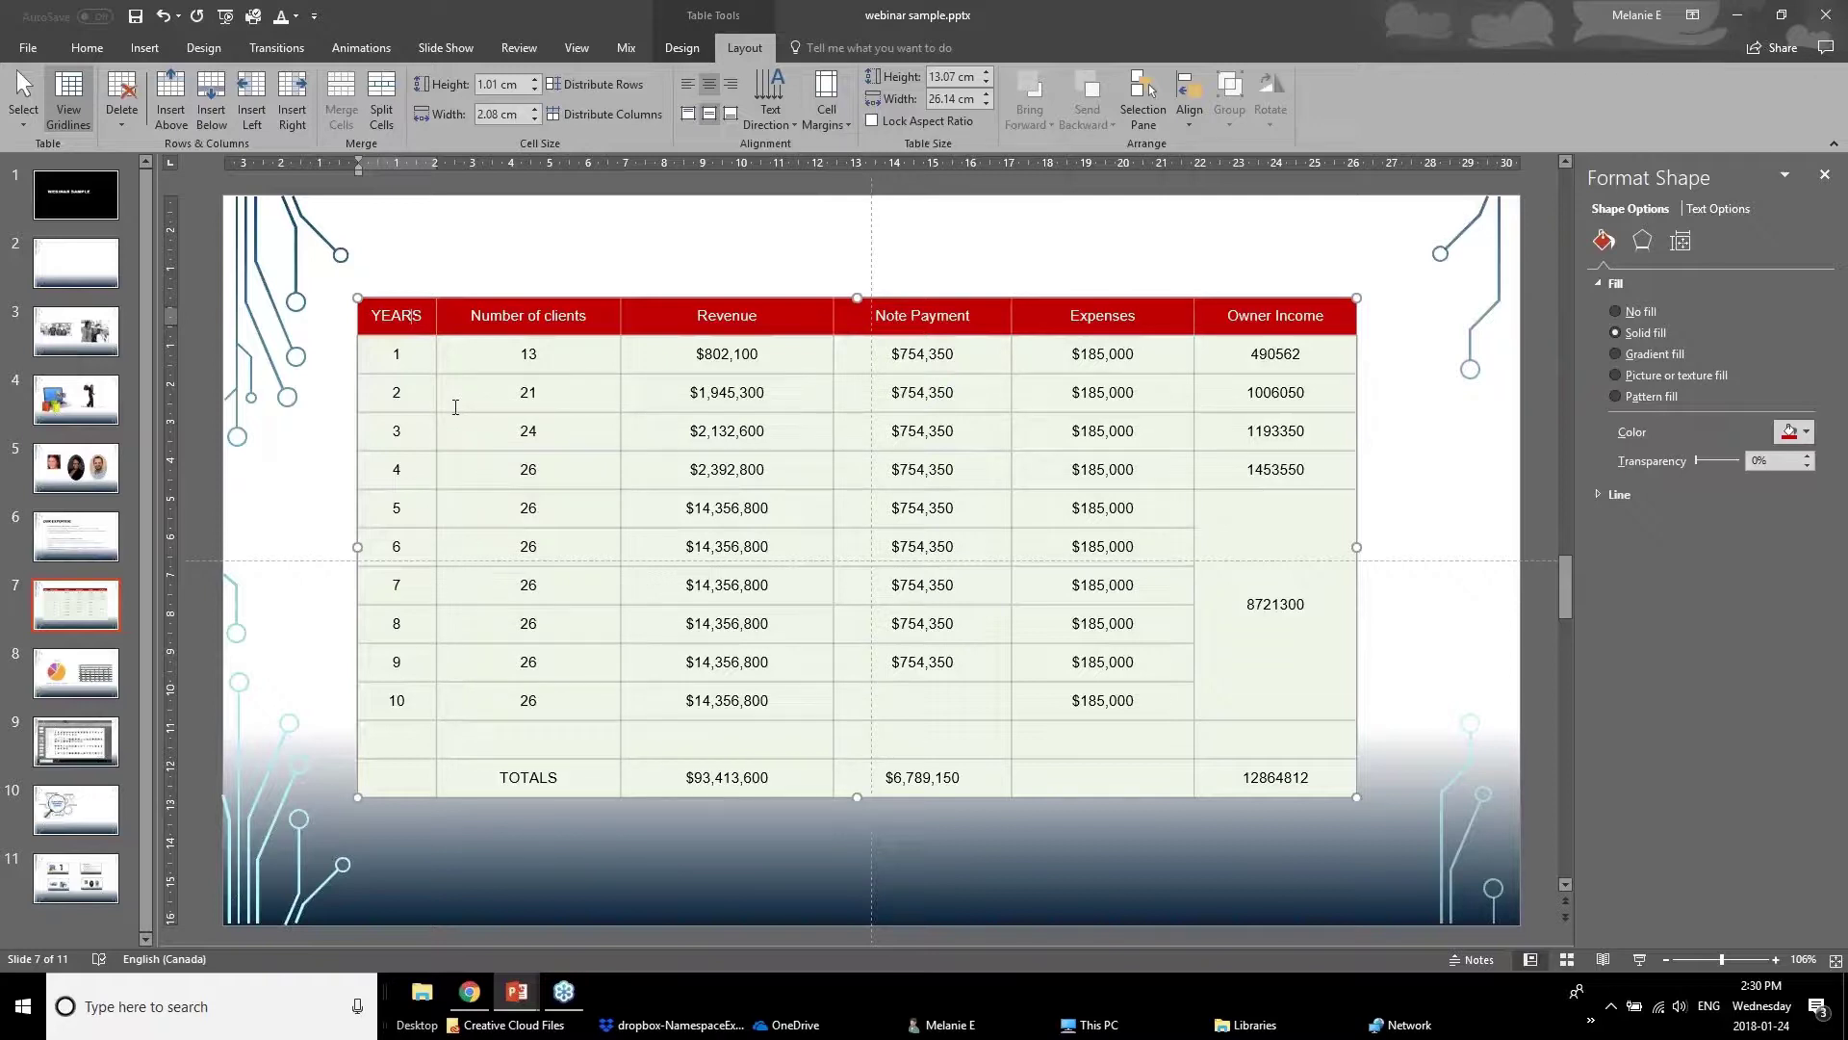
pyautogui.click(518, 357)
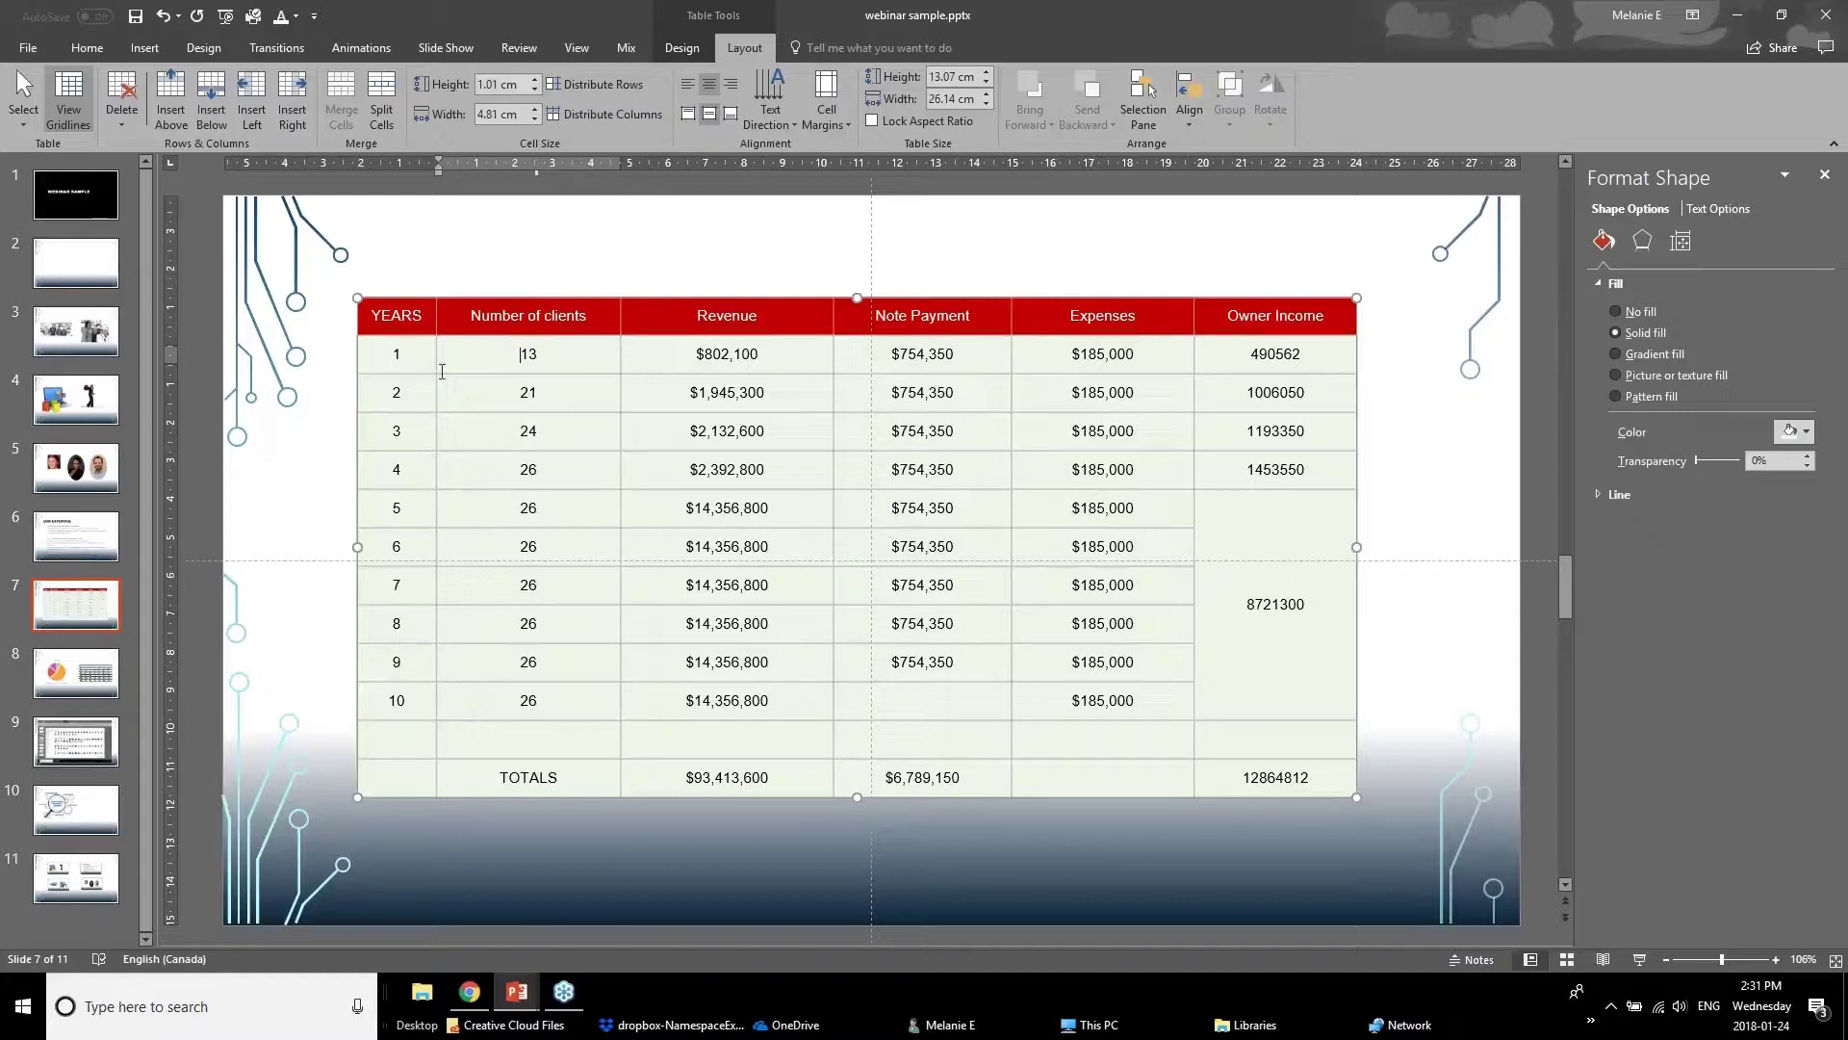
pyautogui.moveTo(429, 323); pyautogui.dragTo(1338, 784)
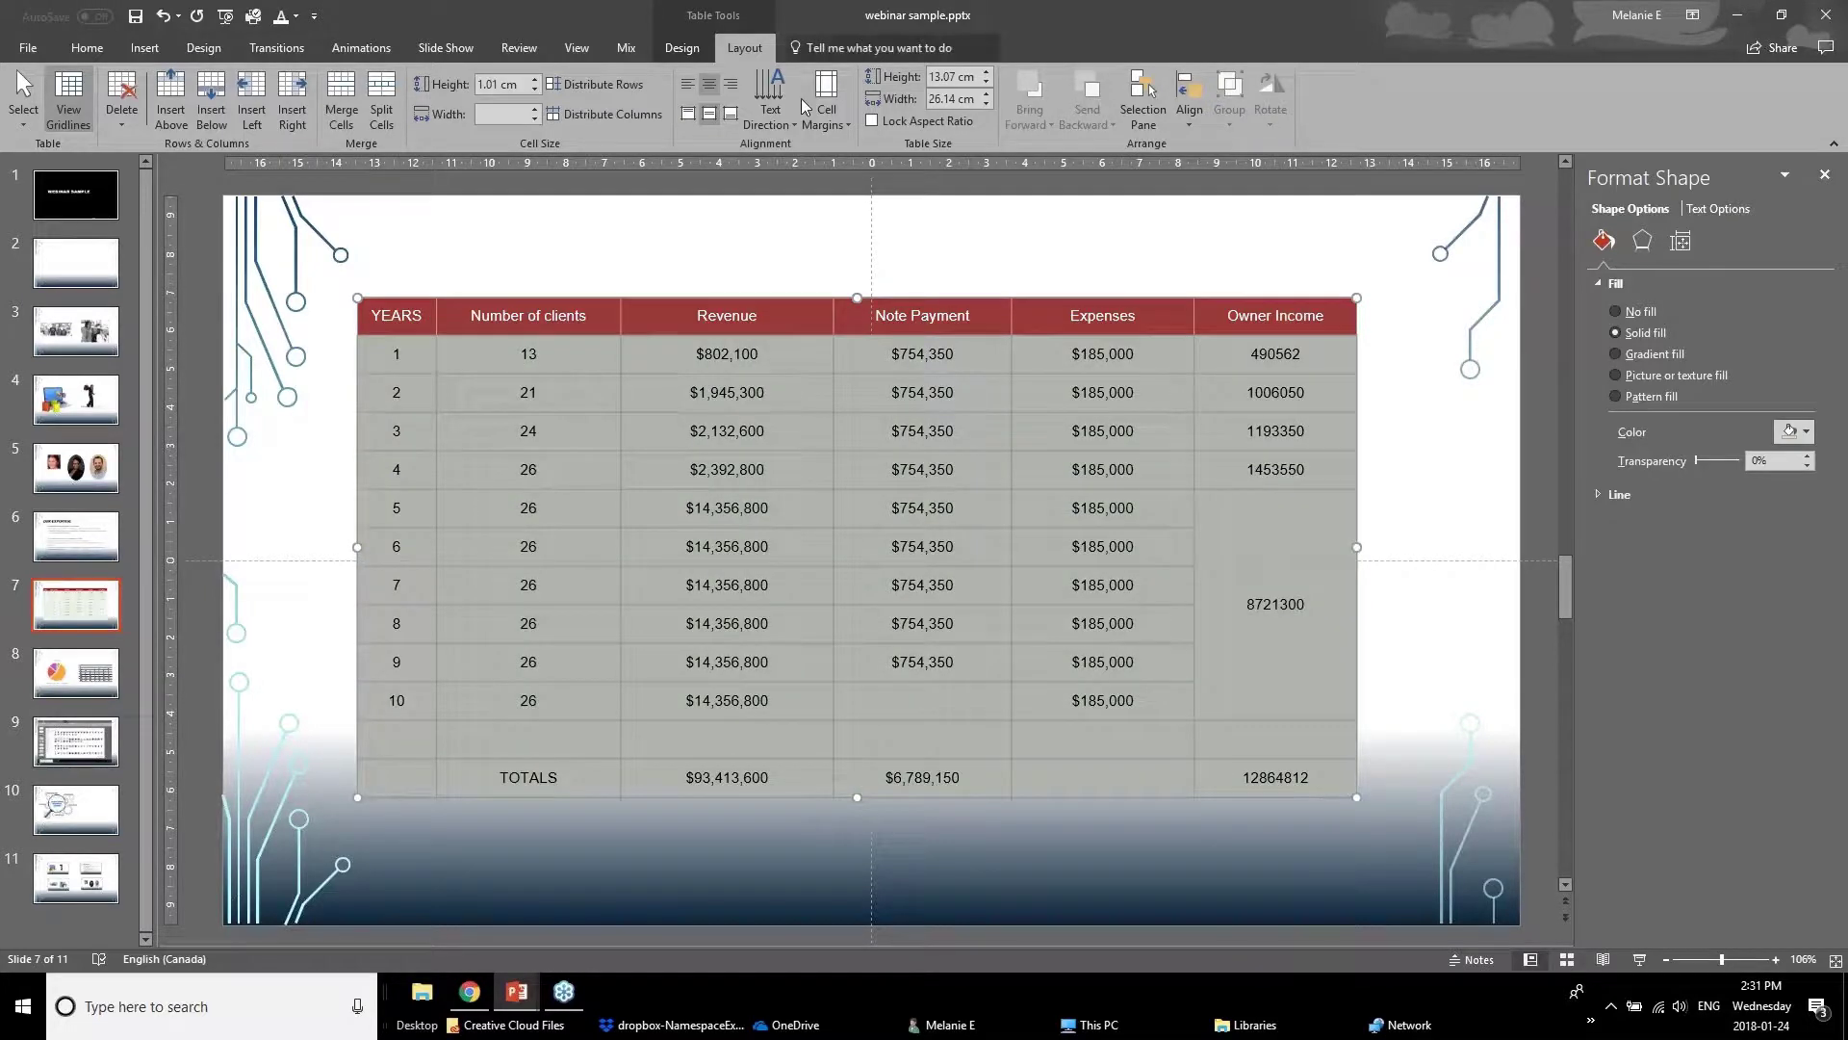
pyautogui.click(816, 126)
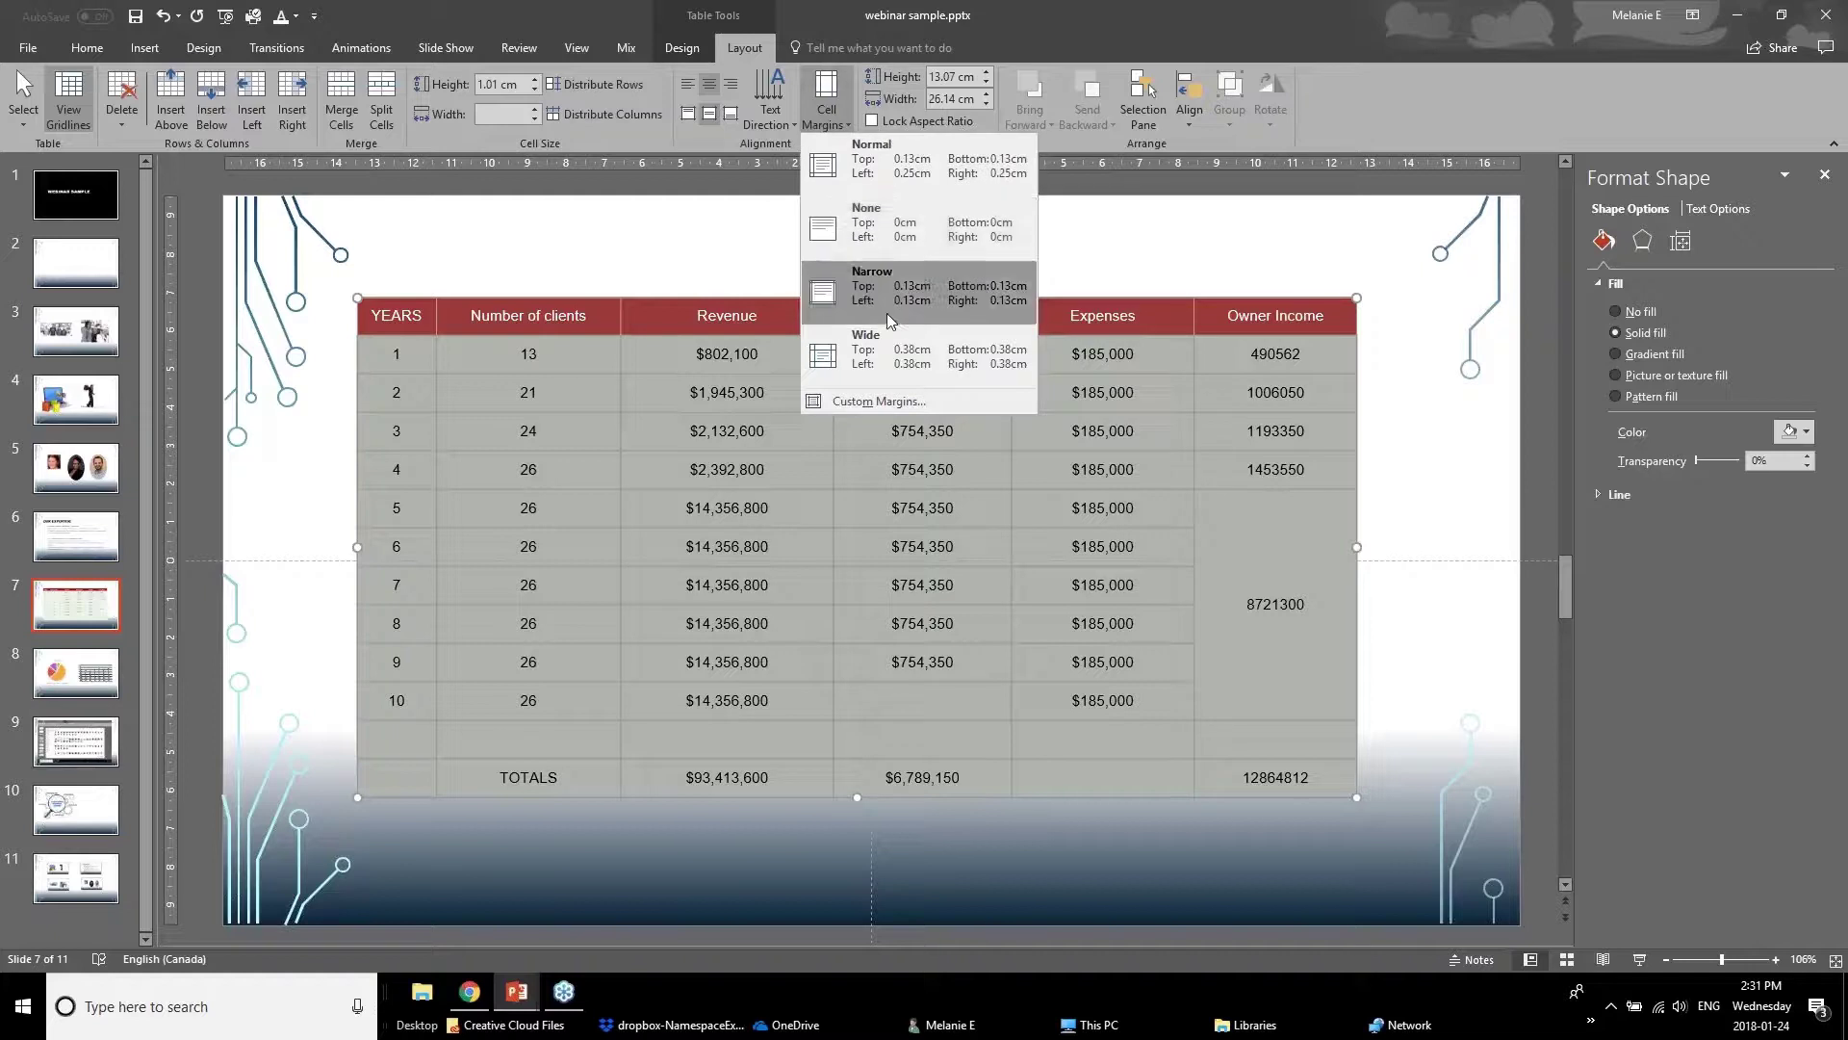
pyautogui.click(866, 289)
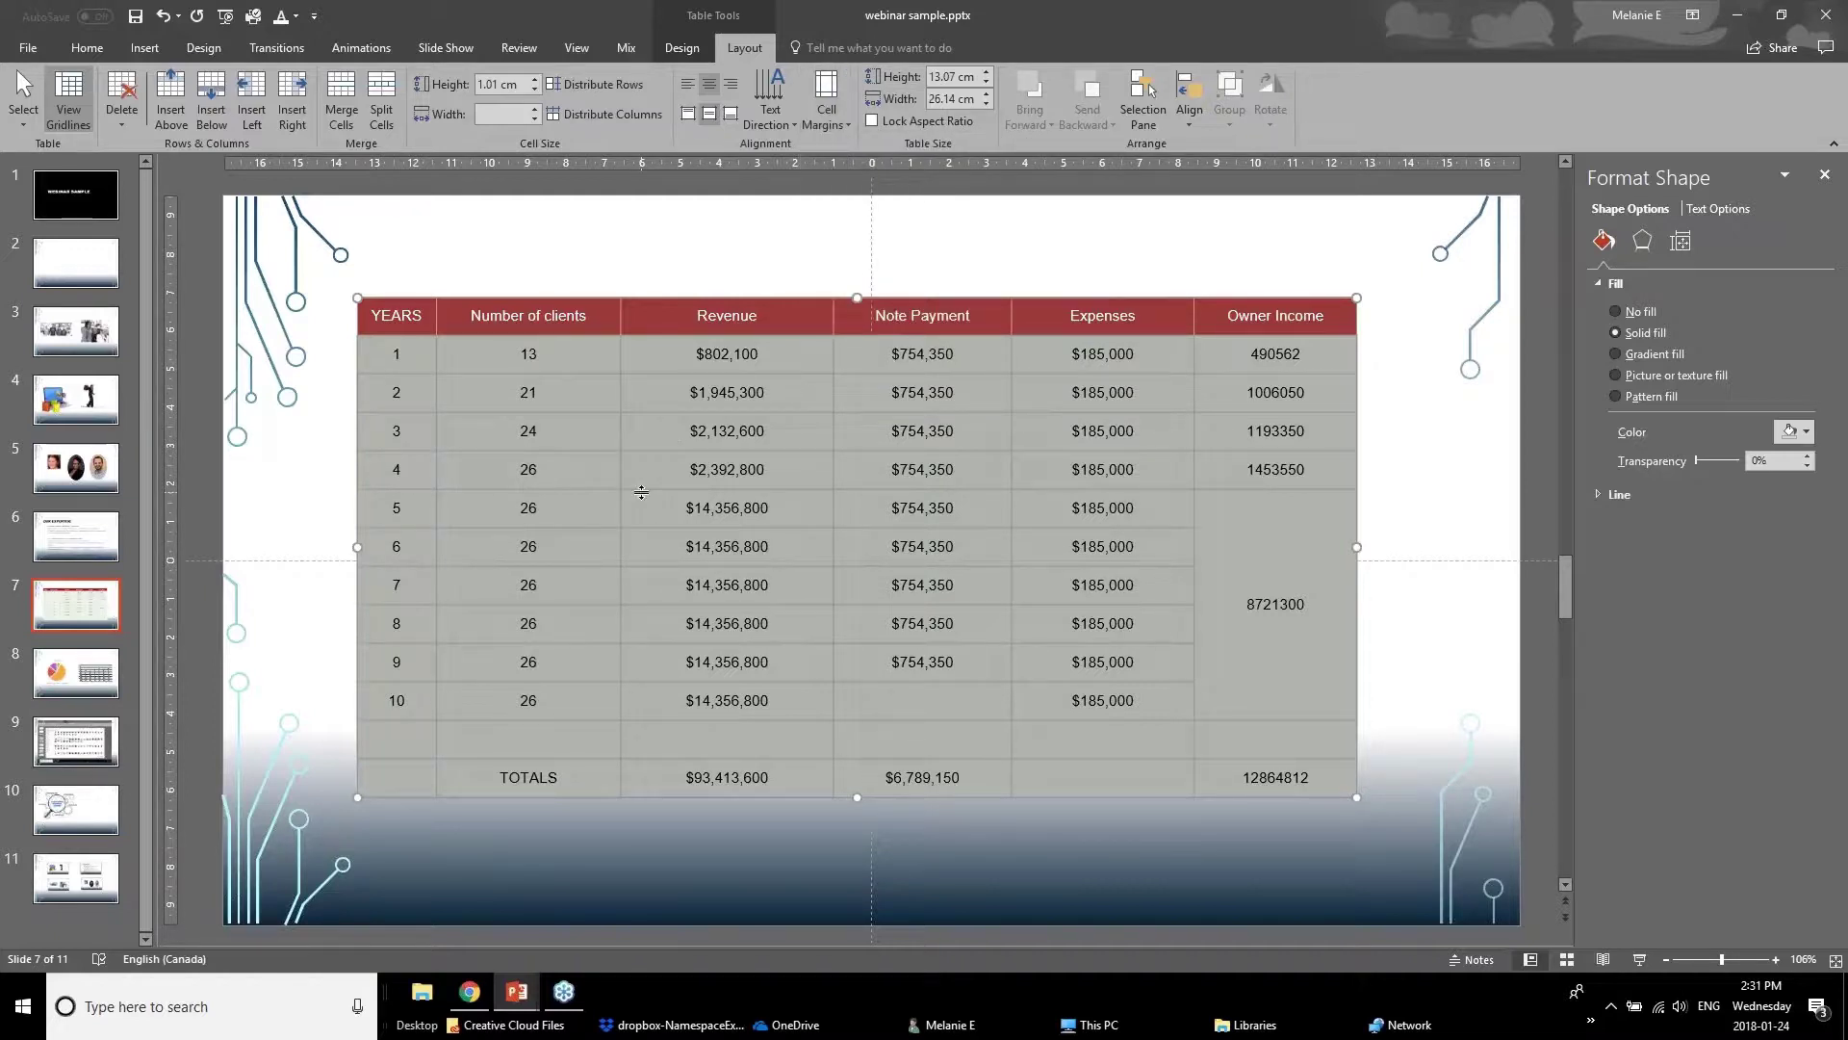
pyautogui.click(753, 352)
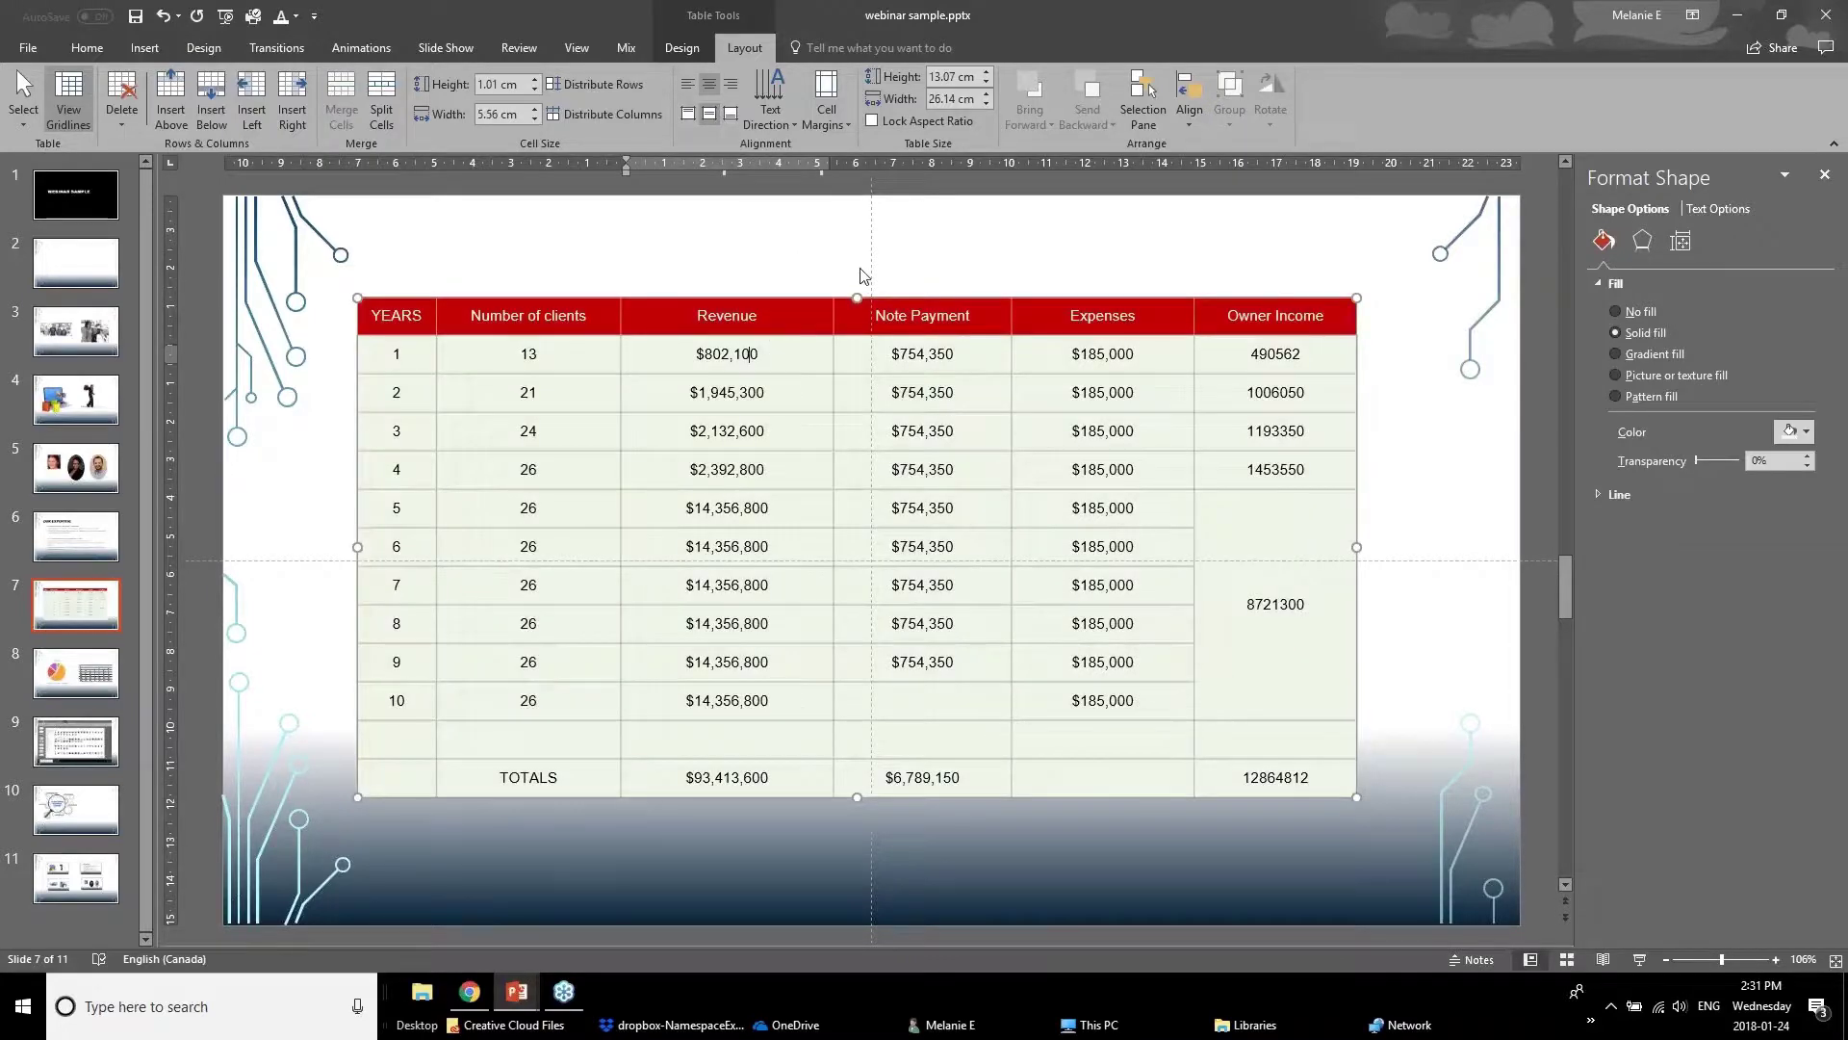
# Step: Select the whole table and show its Text Box formatting options with the individual margin settings
pyautogui.click(759, 302)
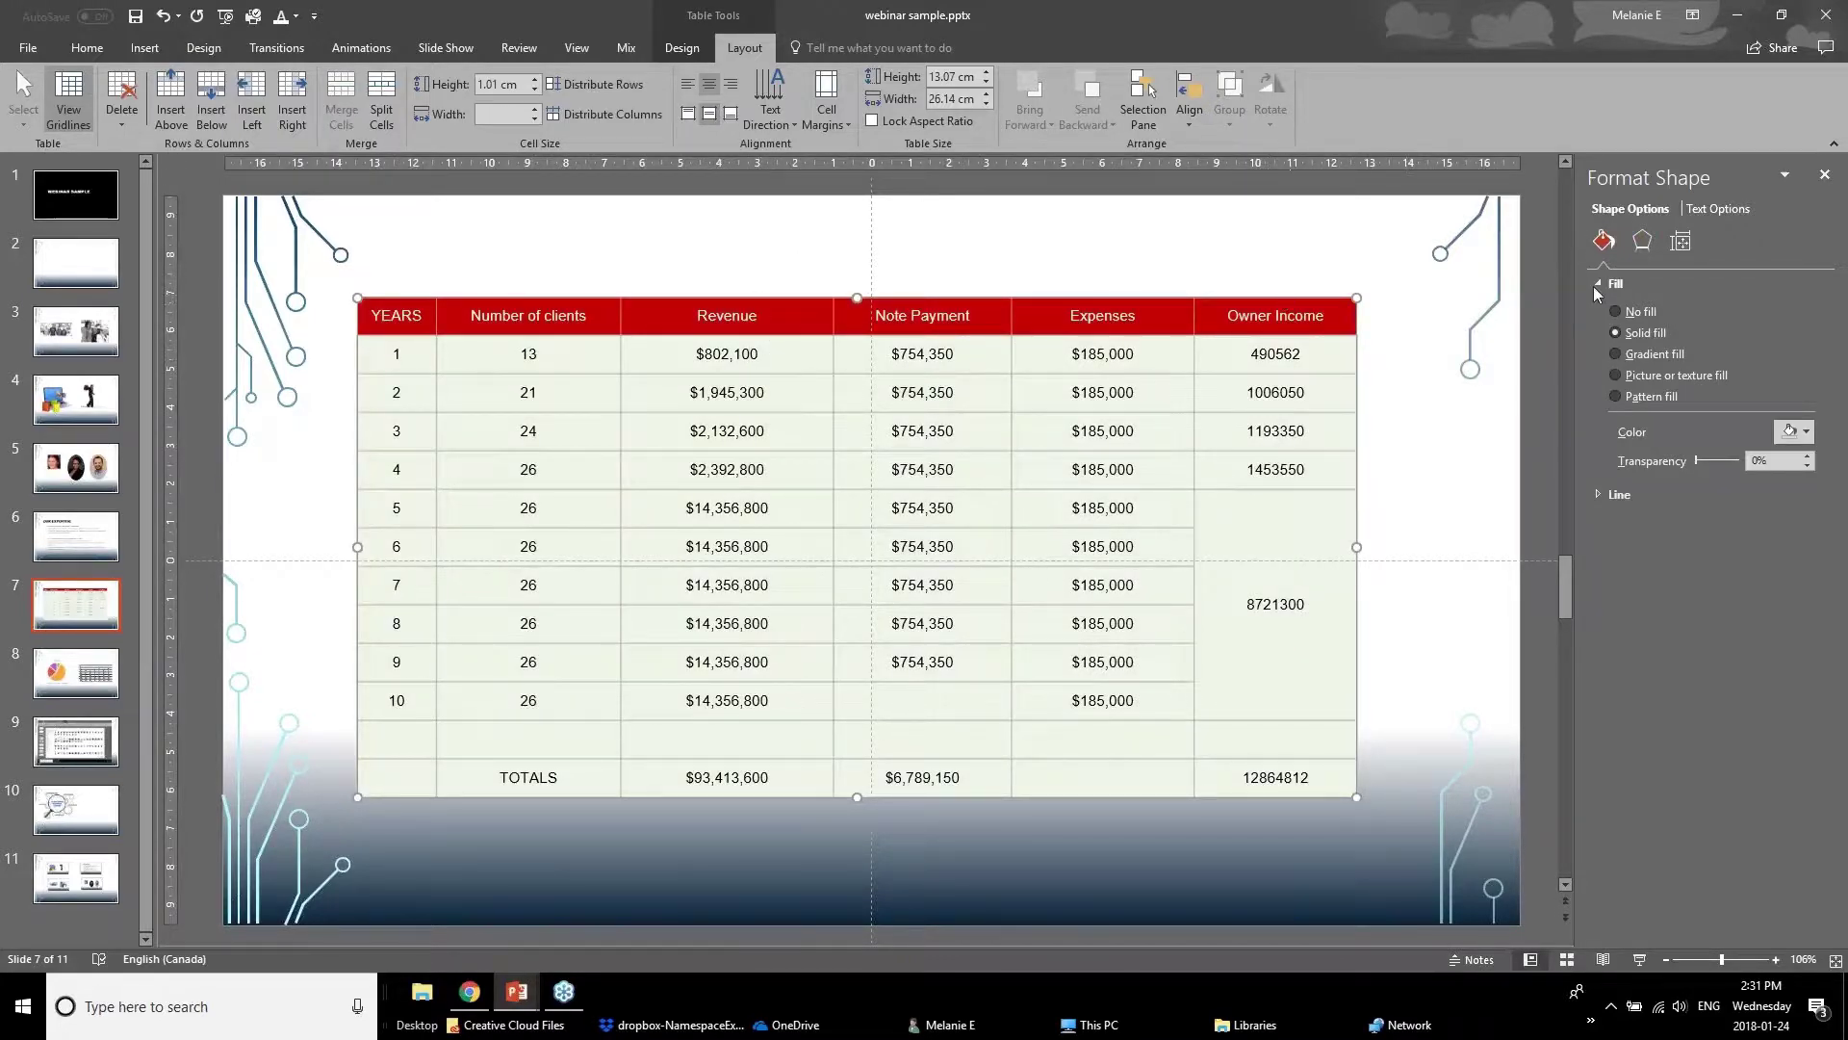
pyautogui.rightClick(1247, 295)
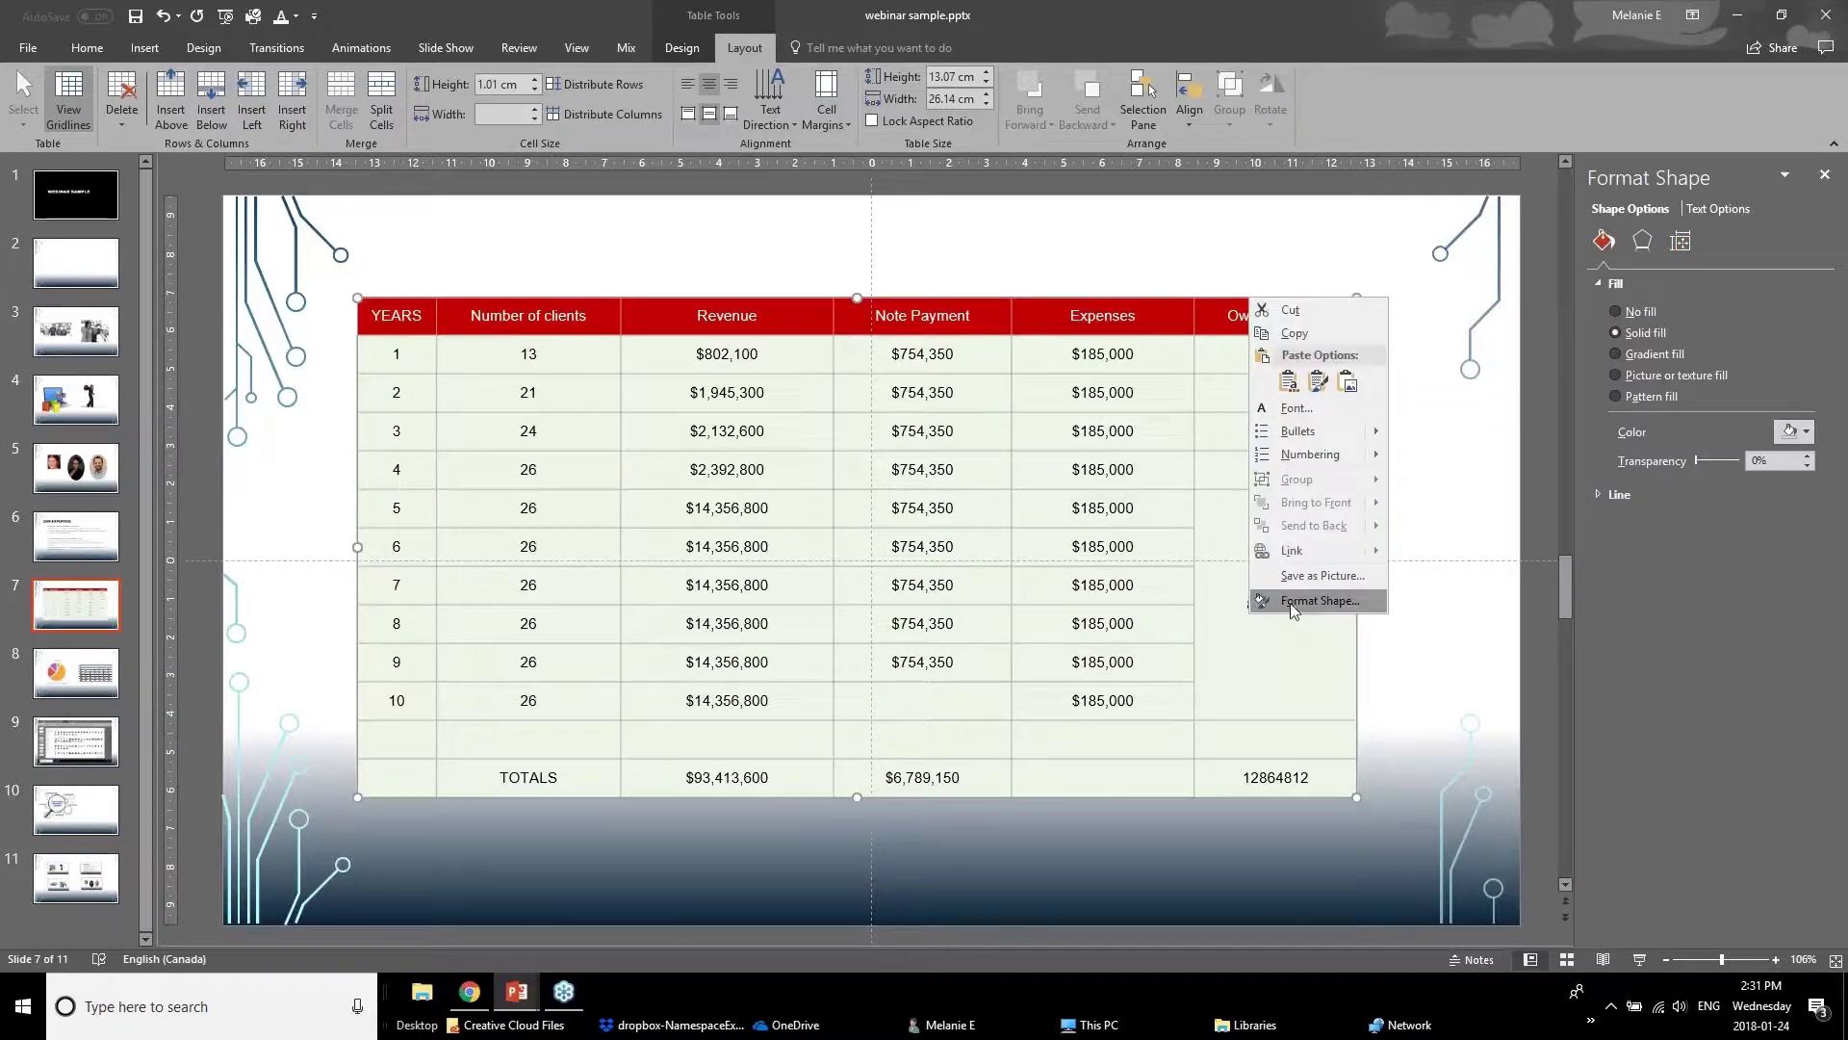
pyautogui.click(1289, 603)
pyautogui.click(1706, 211)
pyautogui.click(1681, 240)
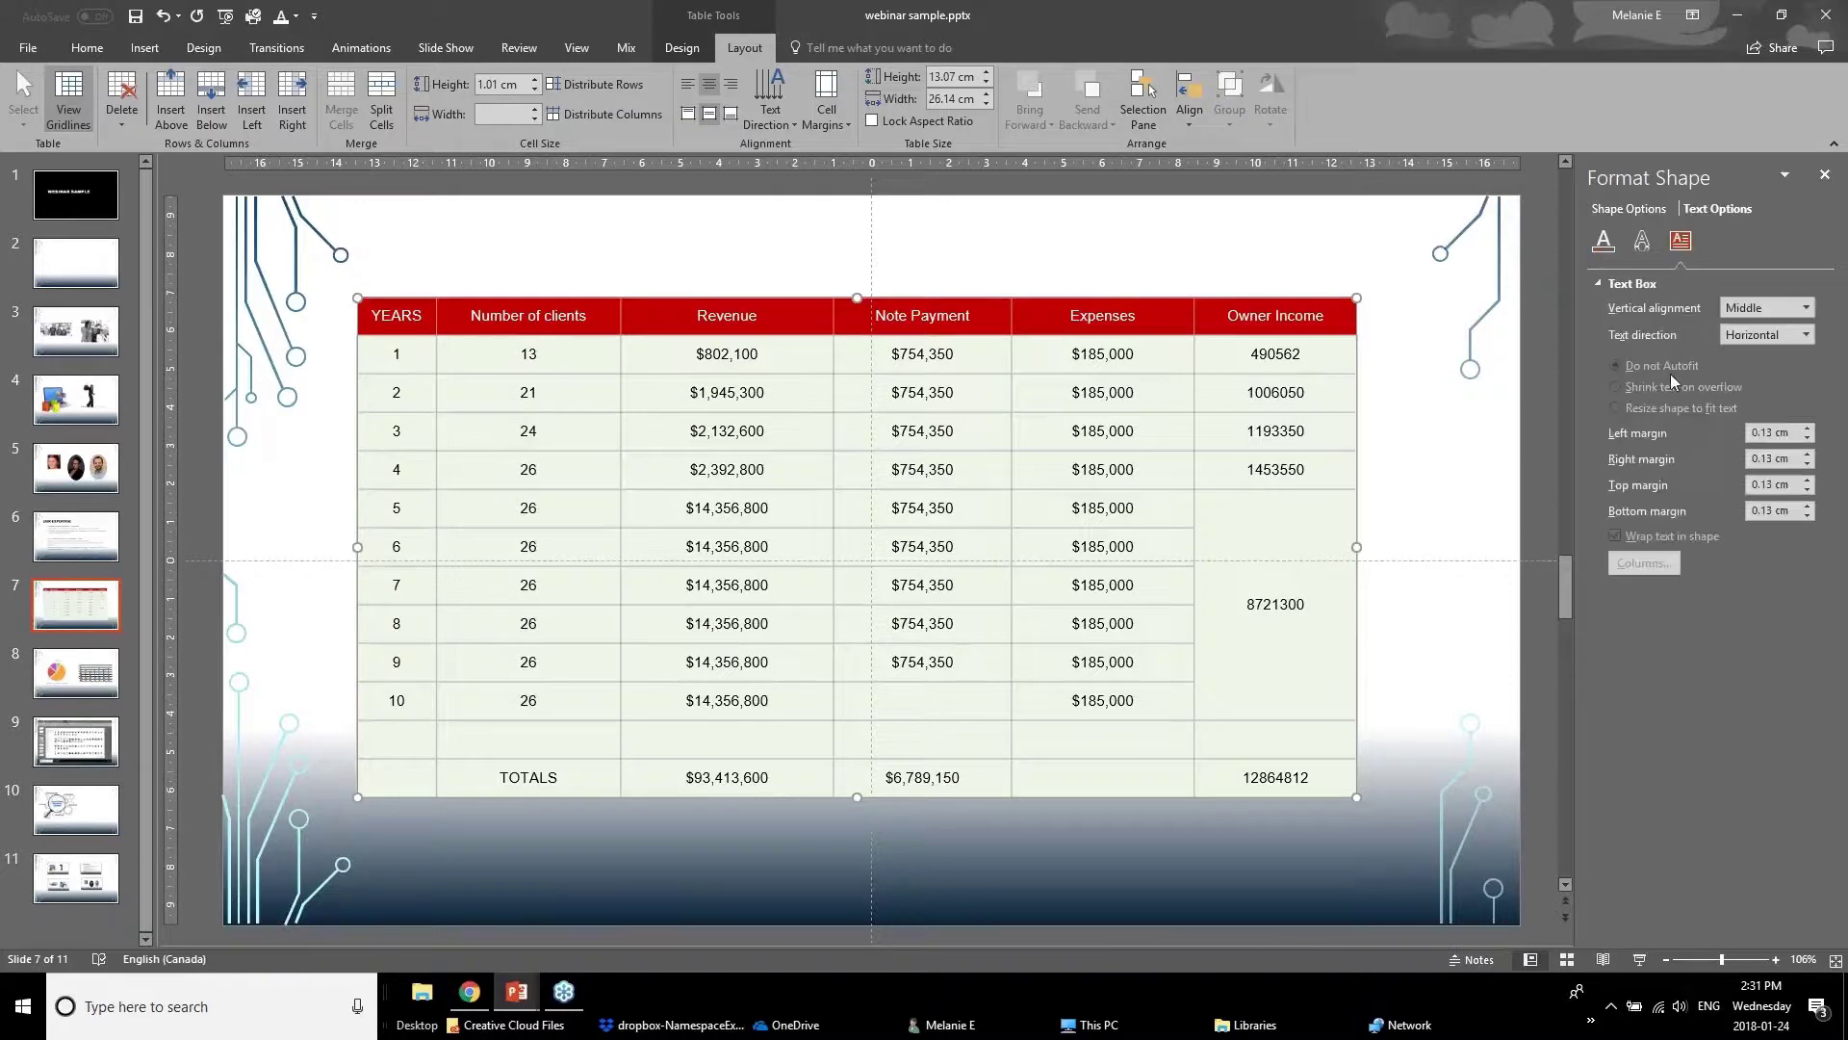
# Step: Select the value in the merged Owner Income cell, and the whole TOTALS row of the table
pyautogui.click(1032, 395)
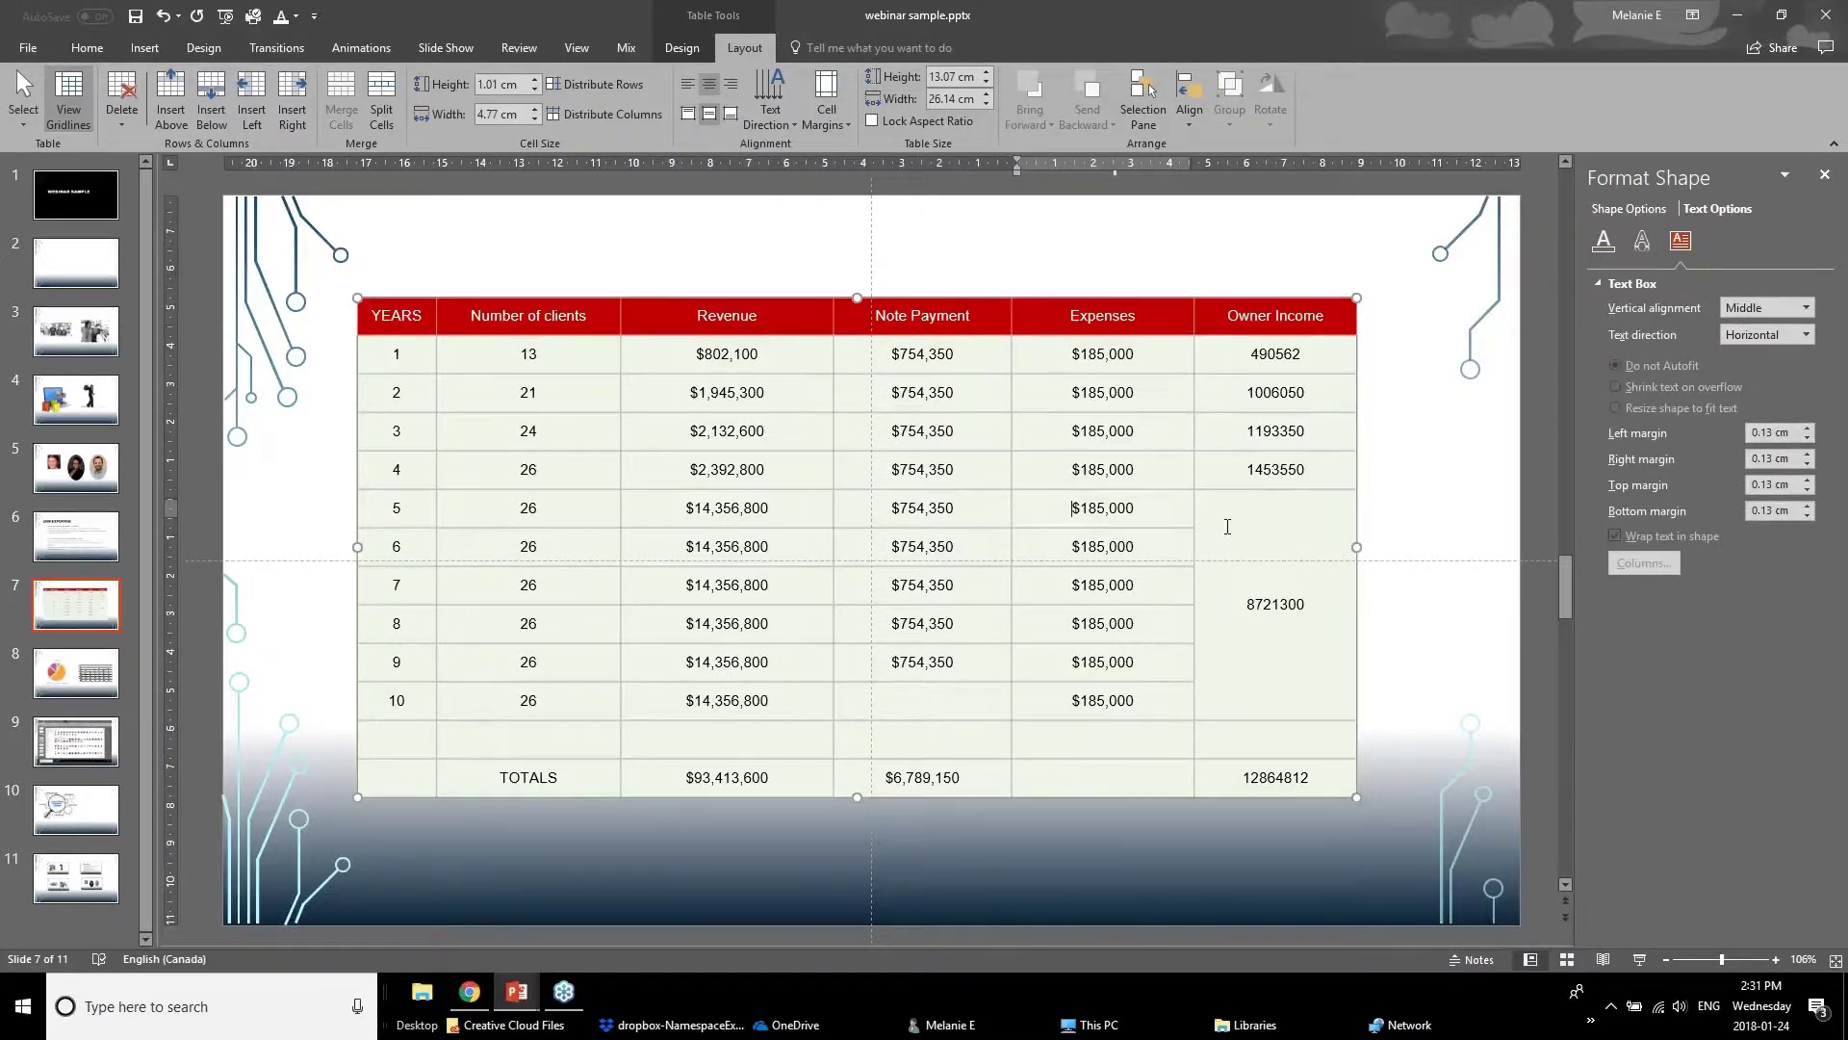
pyautogui.click(1240, 590)
pyautogui.moveTo(1239, 590); pyautogui.dragTo(1247, 719)
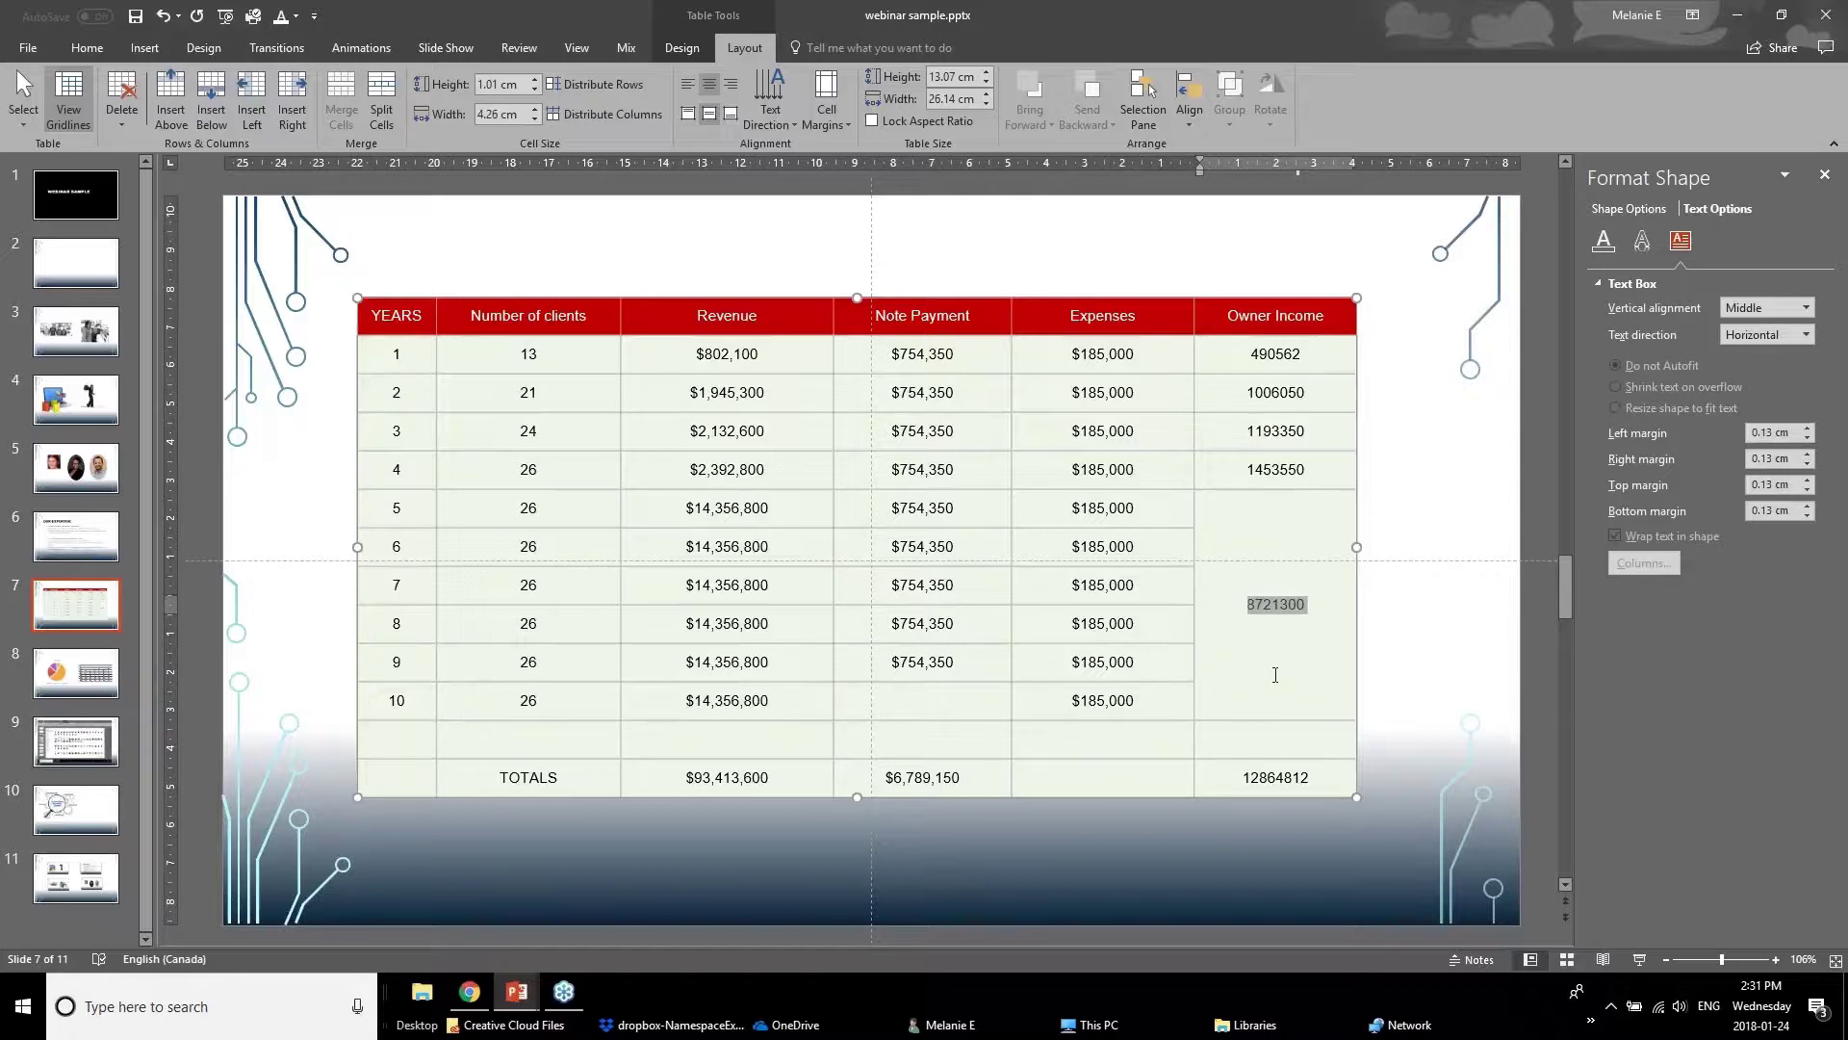
pyautogui.click(1276, 704)
pyautogui.moveTo(1293, 784); pyautogui.dragTo(417, 785)
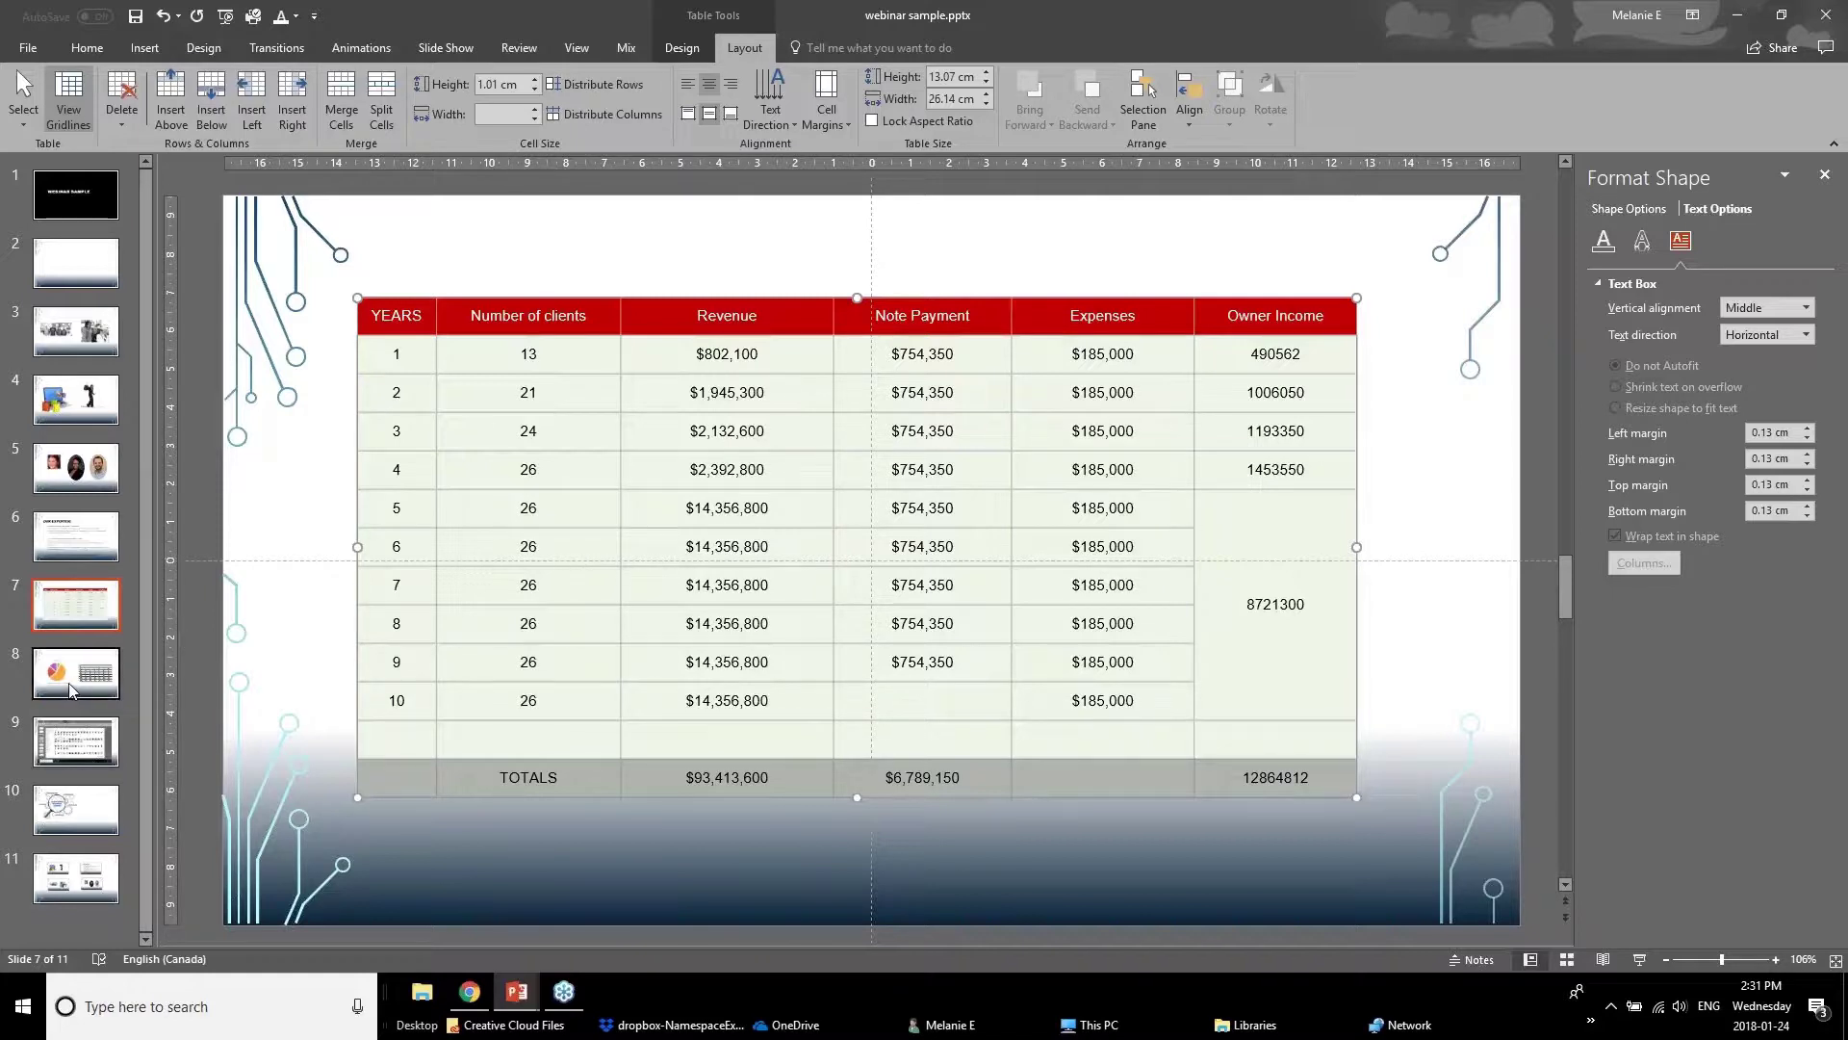
# Step: Switch to the Powerpoint Webinar January 2018 v1 presentation and display slide 14, Better Looking Graphs
pyautogui.click(520, 992)
pyautogui.click(420, 912)
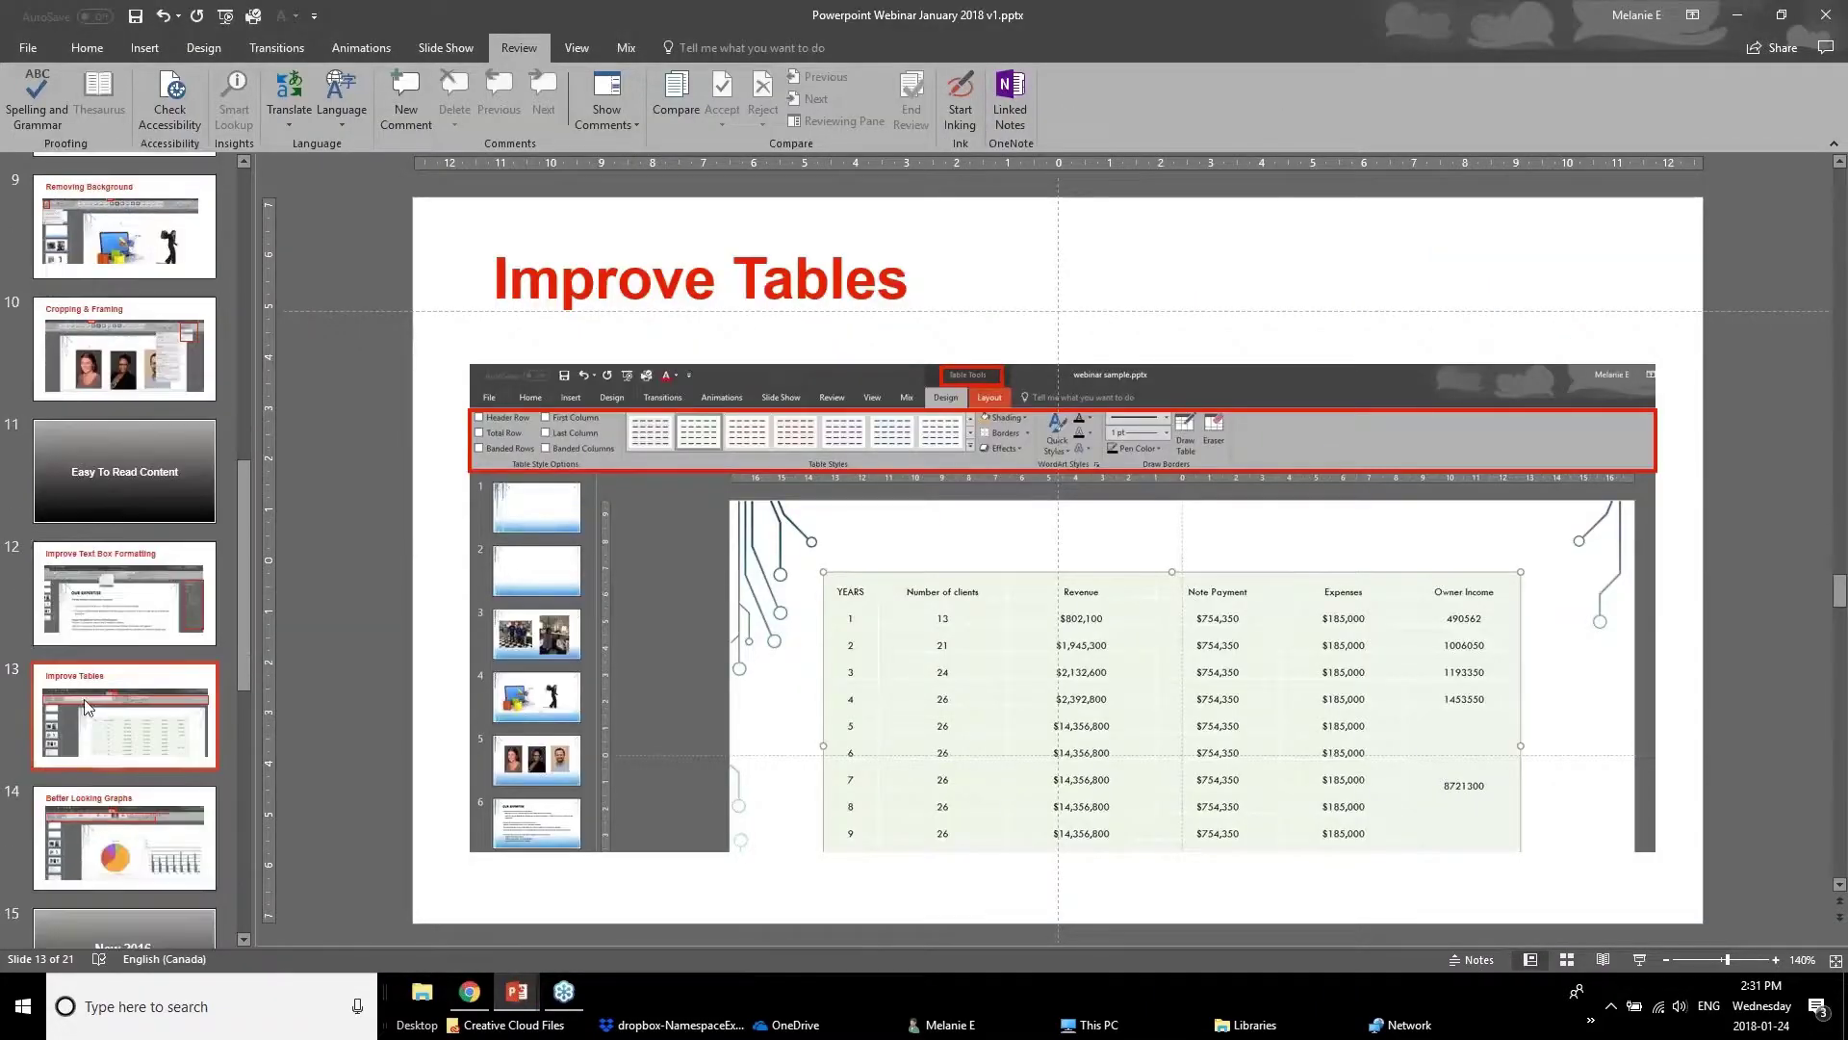
pyautogui.click(98, 865)
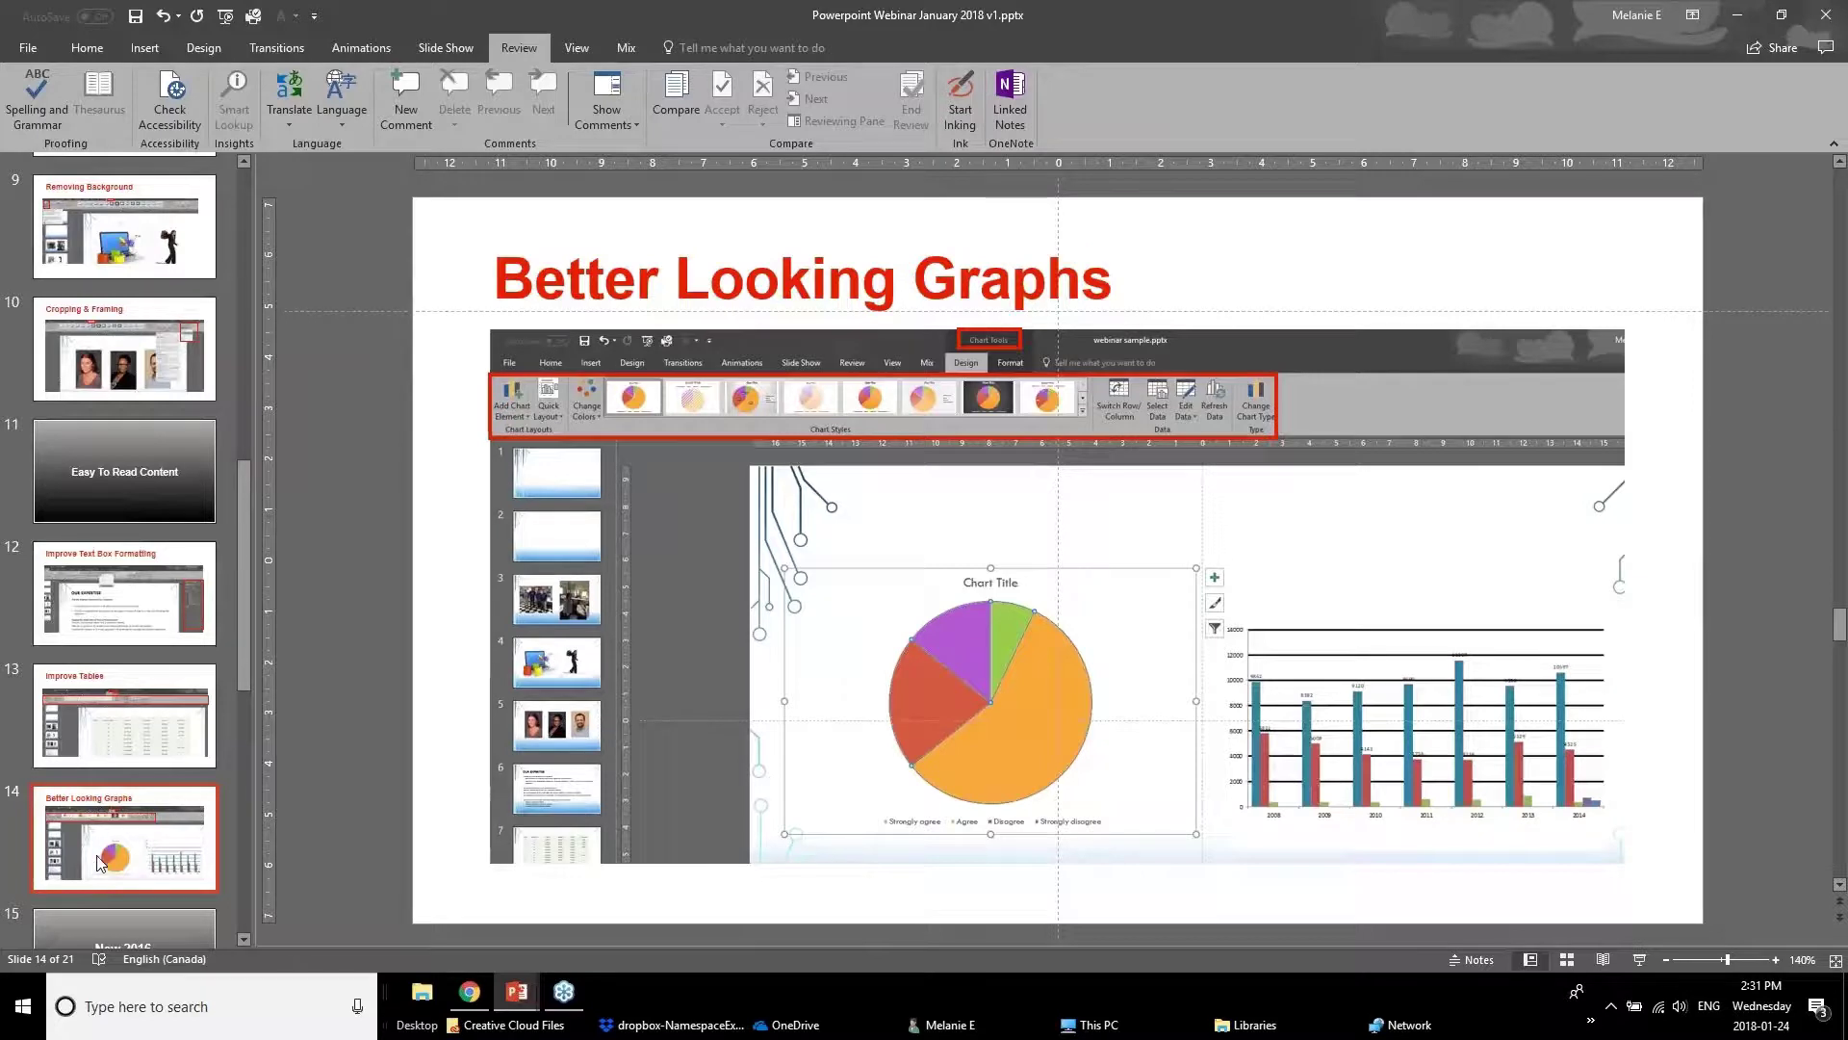
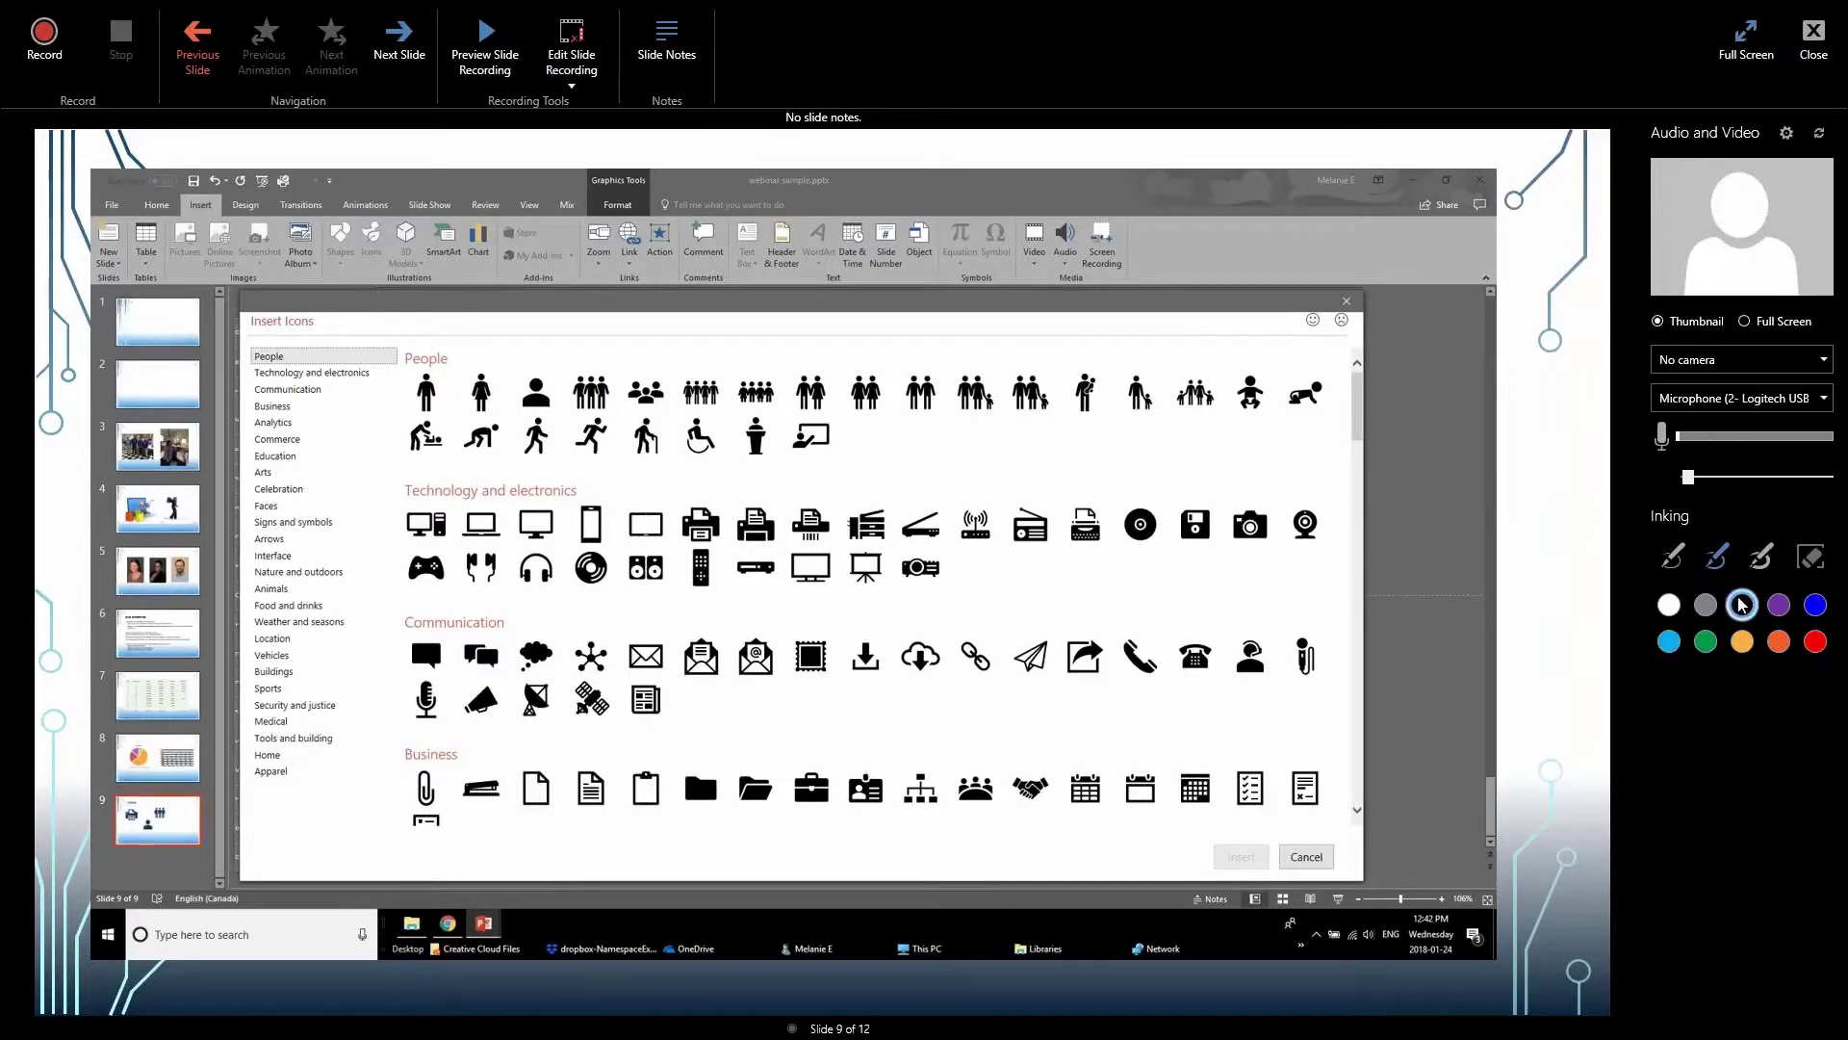
# Step: Try the pen thicknesses for slide recording, ending on the thinnest pen, and set the ink colour to orange
pyautogui.click(1761, 557)
pyautogui.click(1778, 641)
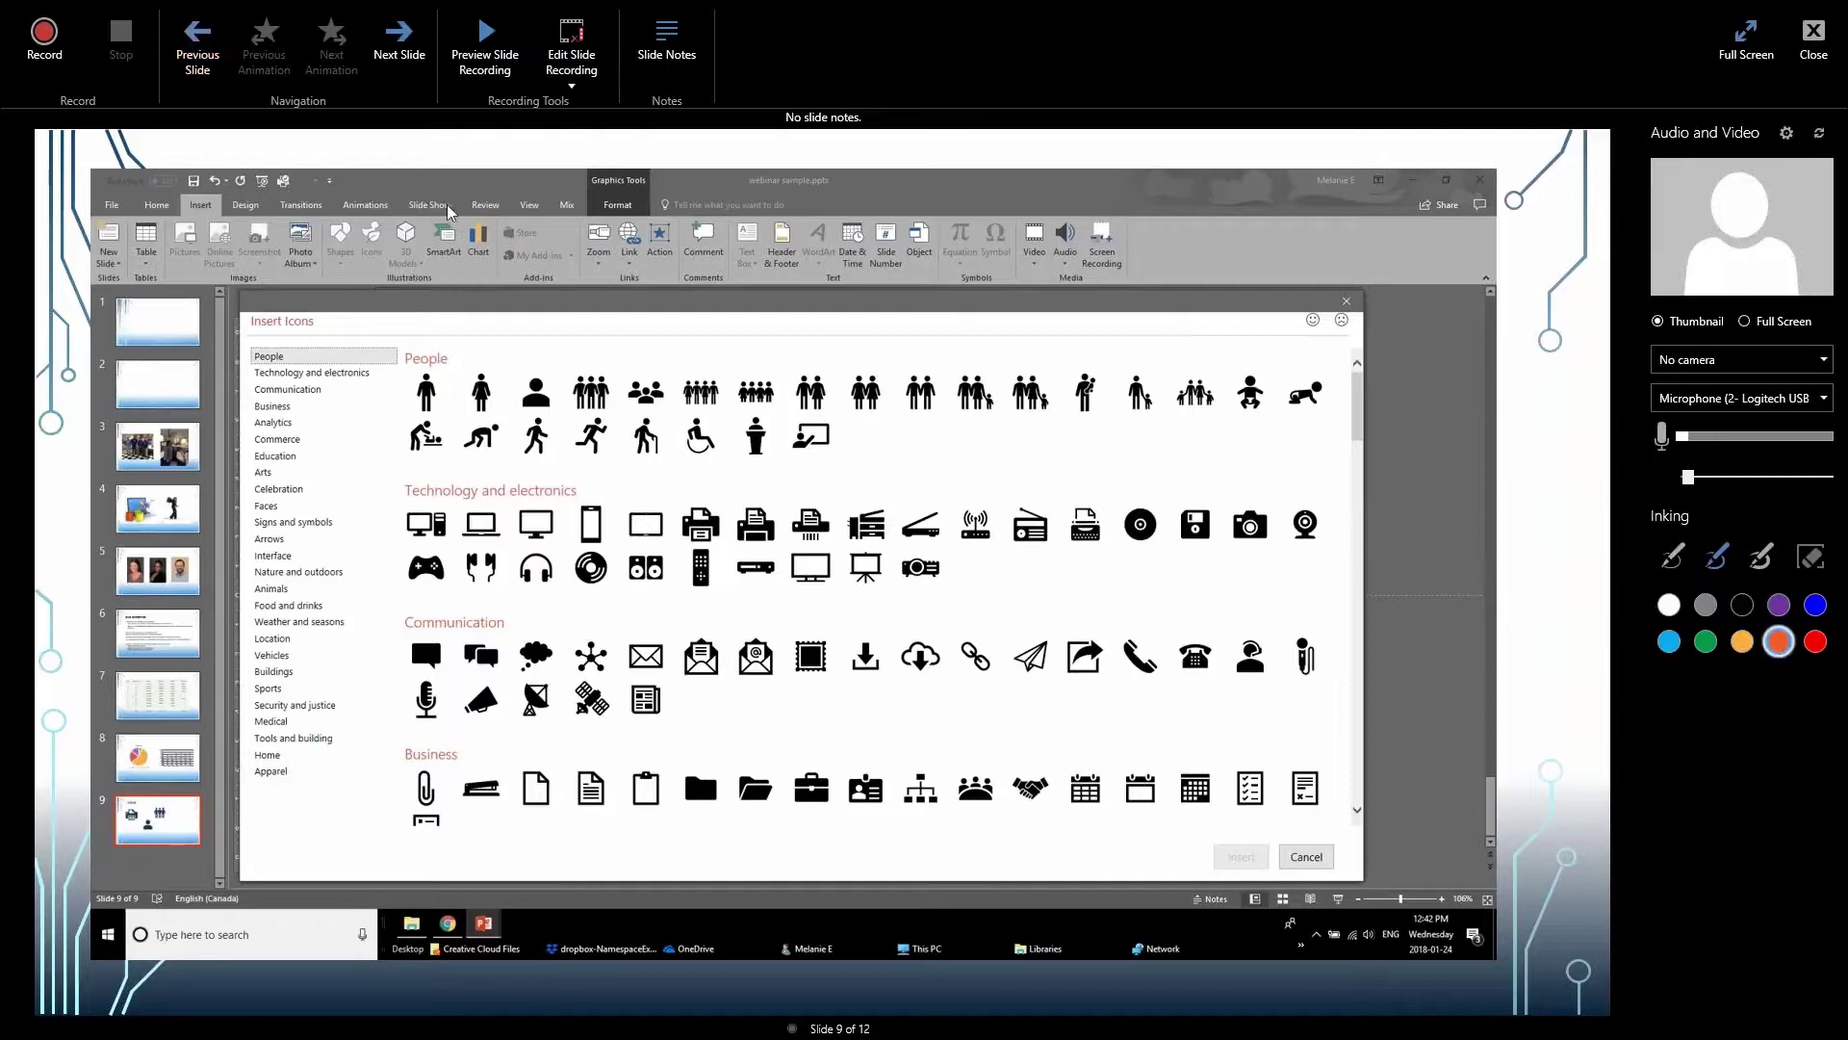
pyautogui.click(1721, 558)
pyautogui.click(1675, 558)
# Step: Show the slide notes in the recording view, return to normal view and enlarge the notes pane below the slide
pyautogui.click(669, 56)
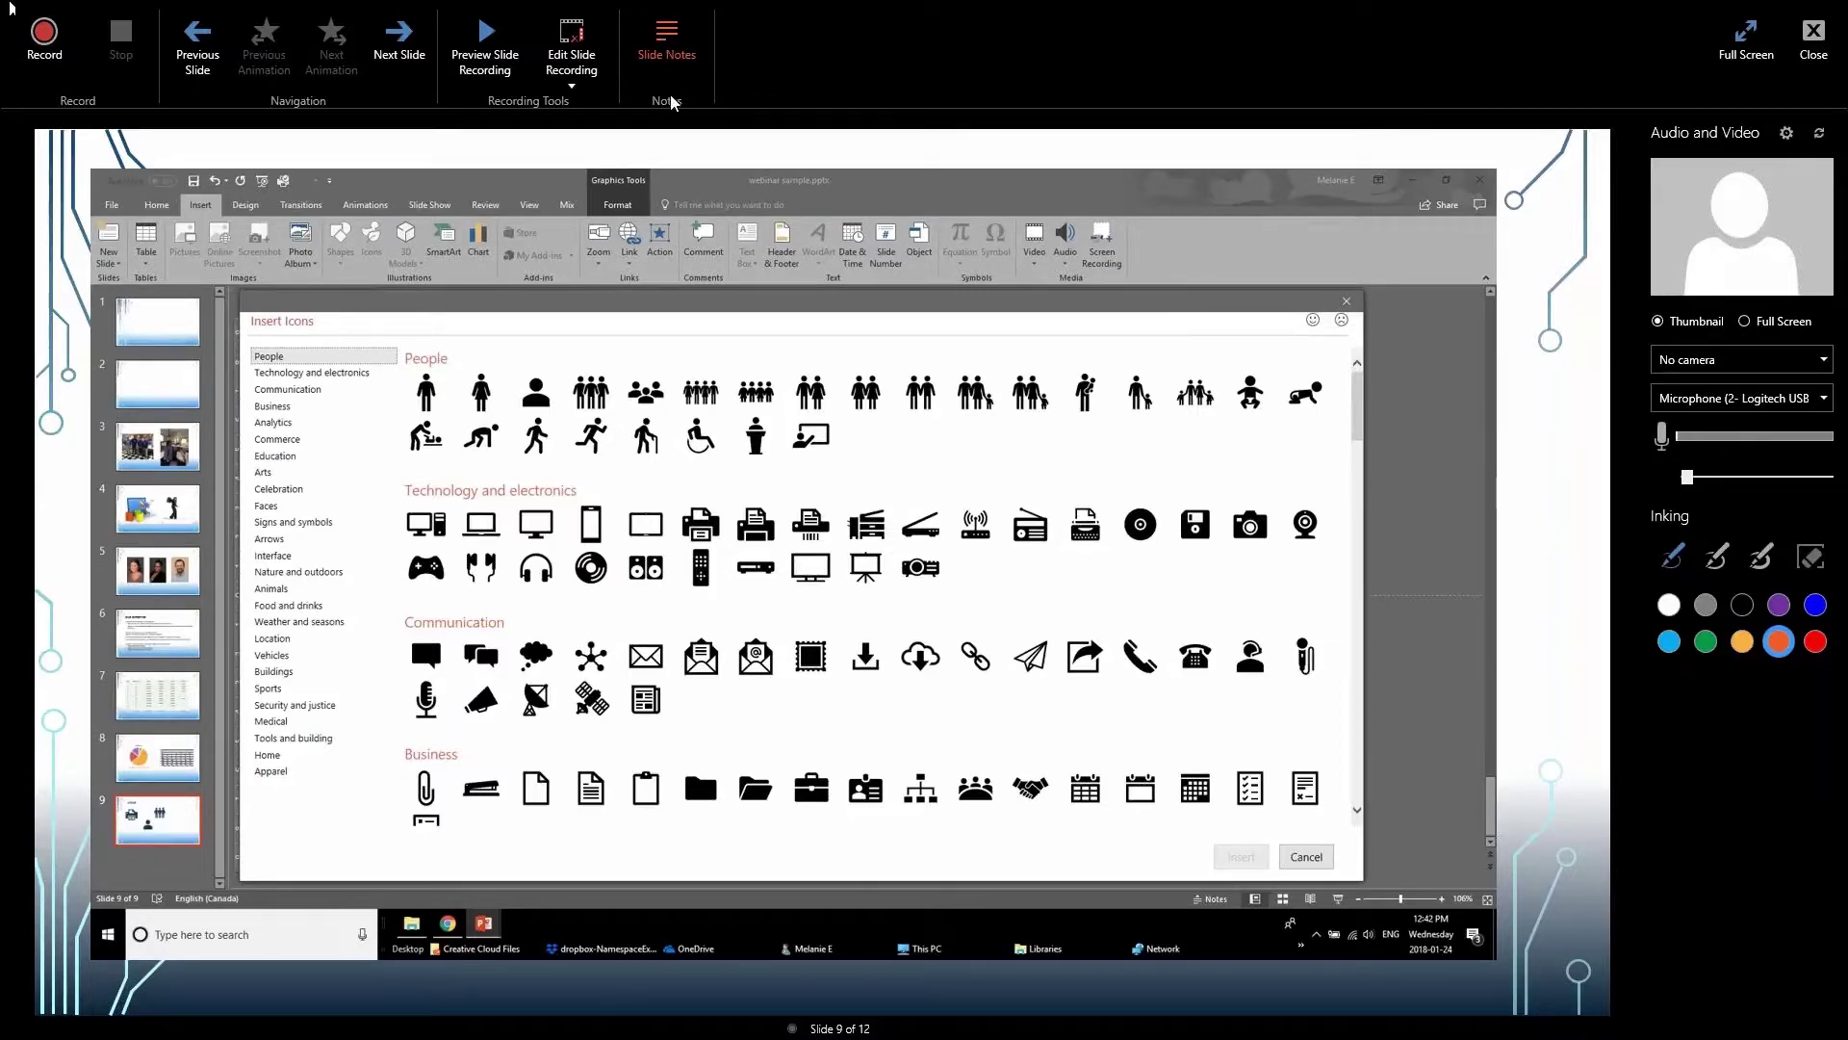
pyautogui.press('Escape')
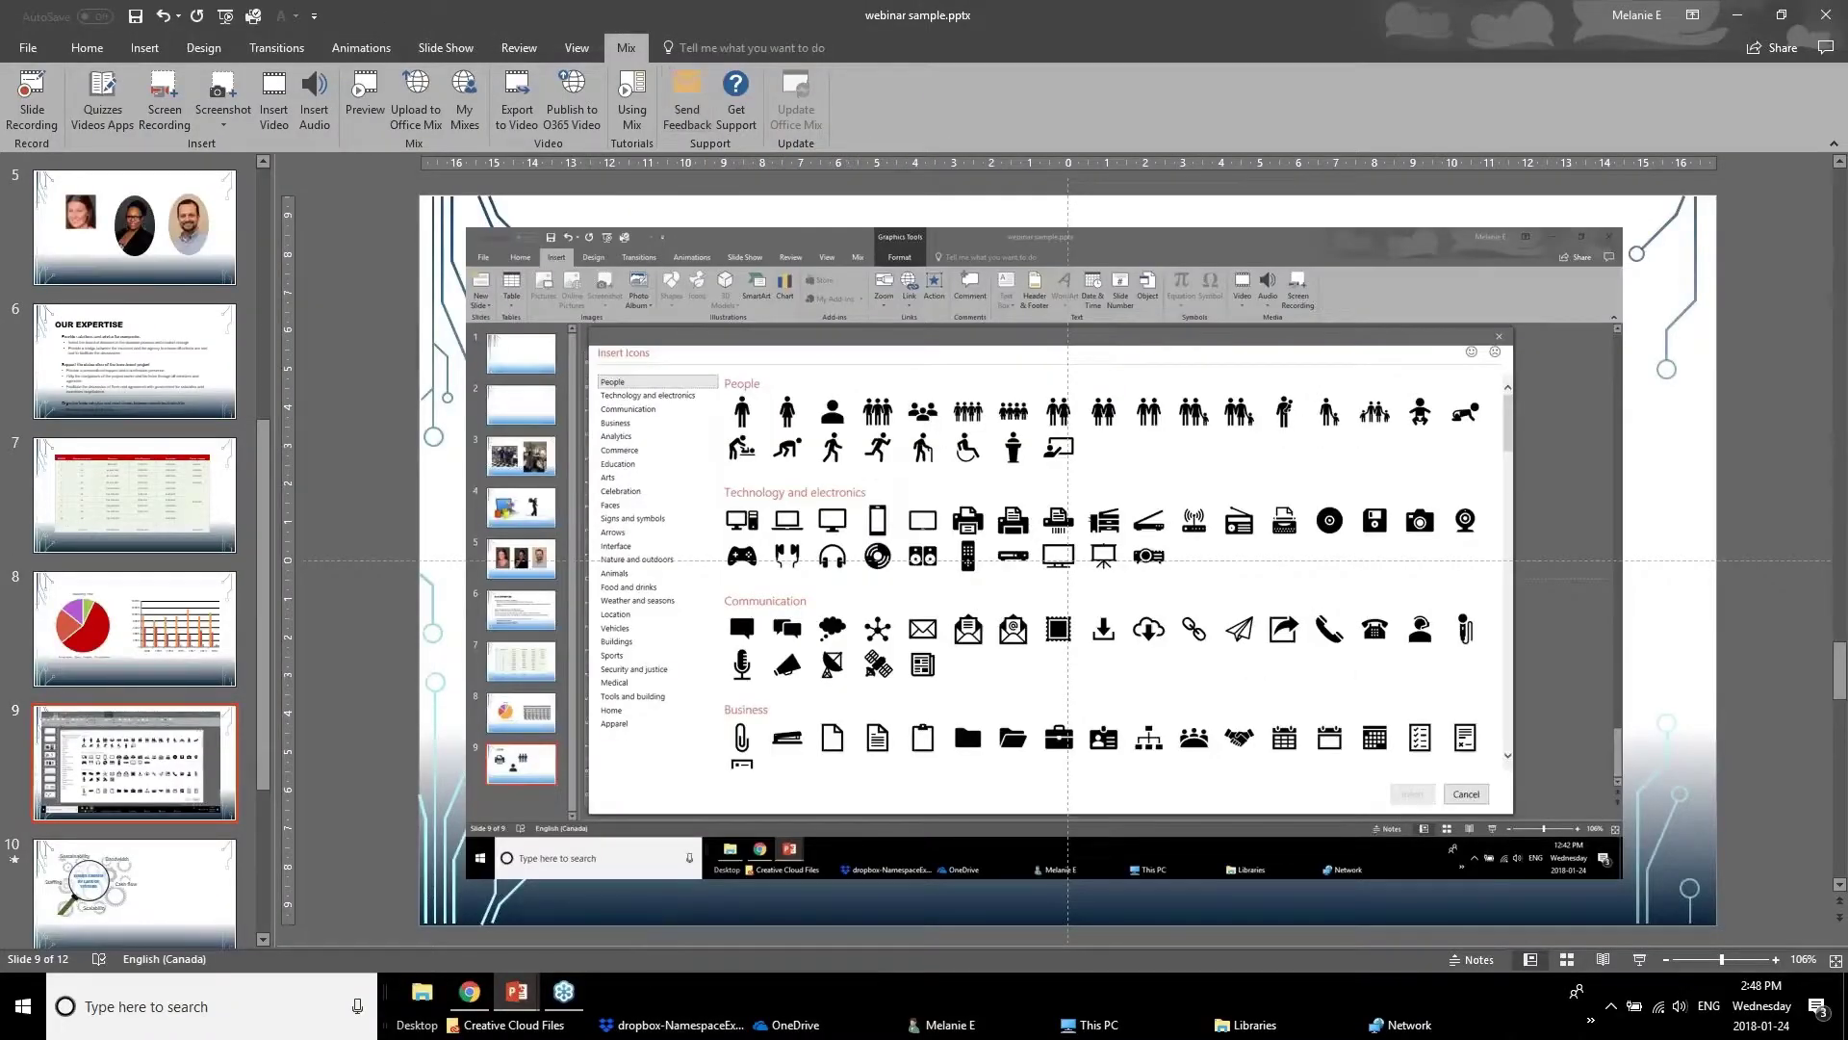
pyautogui.moveTo(648, 913); pyautogui.dragTo(626, 756)
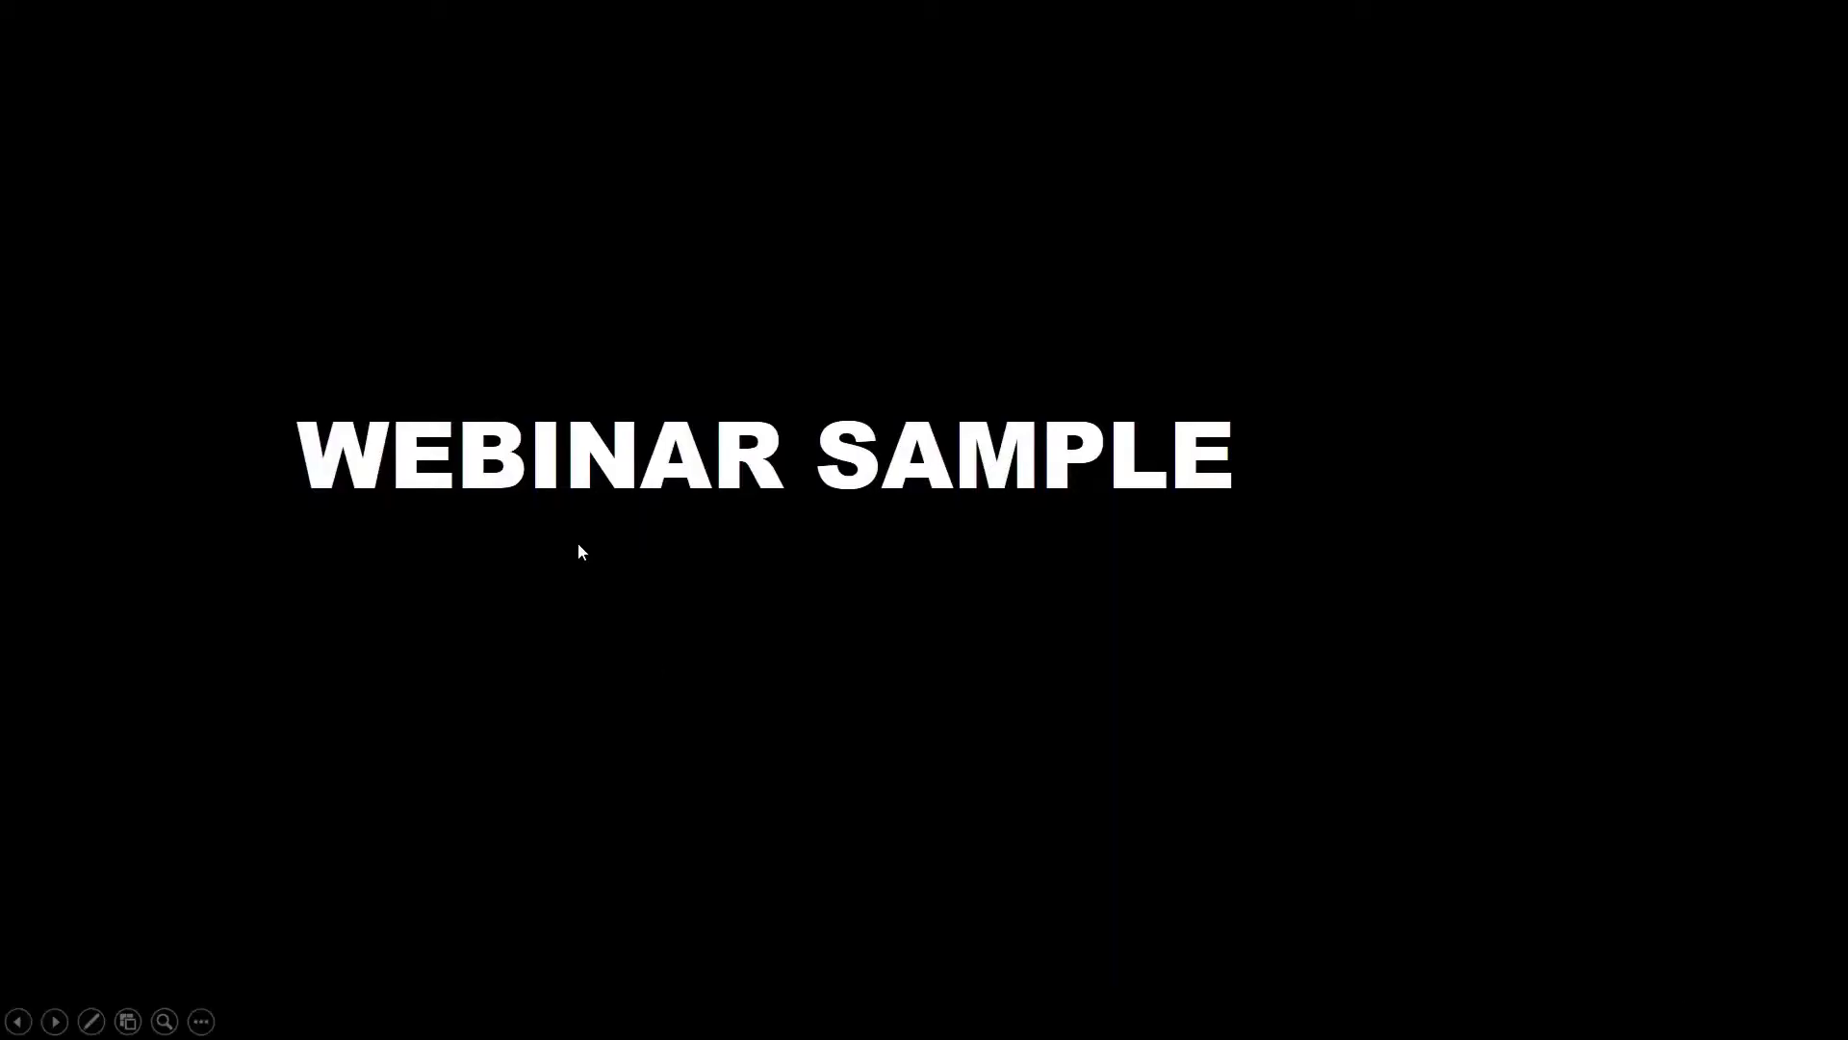
# Step: Play the slide show from the WEBINAR SAMPLE title through to the Issues Caused by Lack of Systems slide, and end it
pyautogui.click(709, 735)
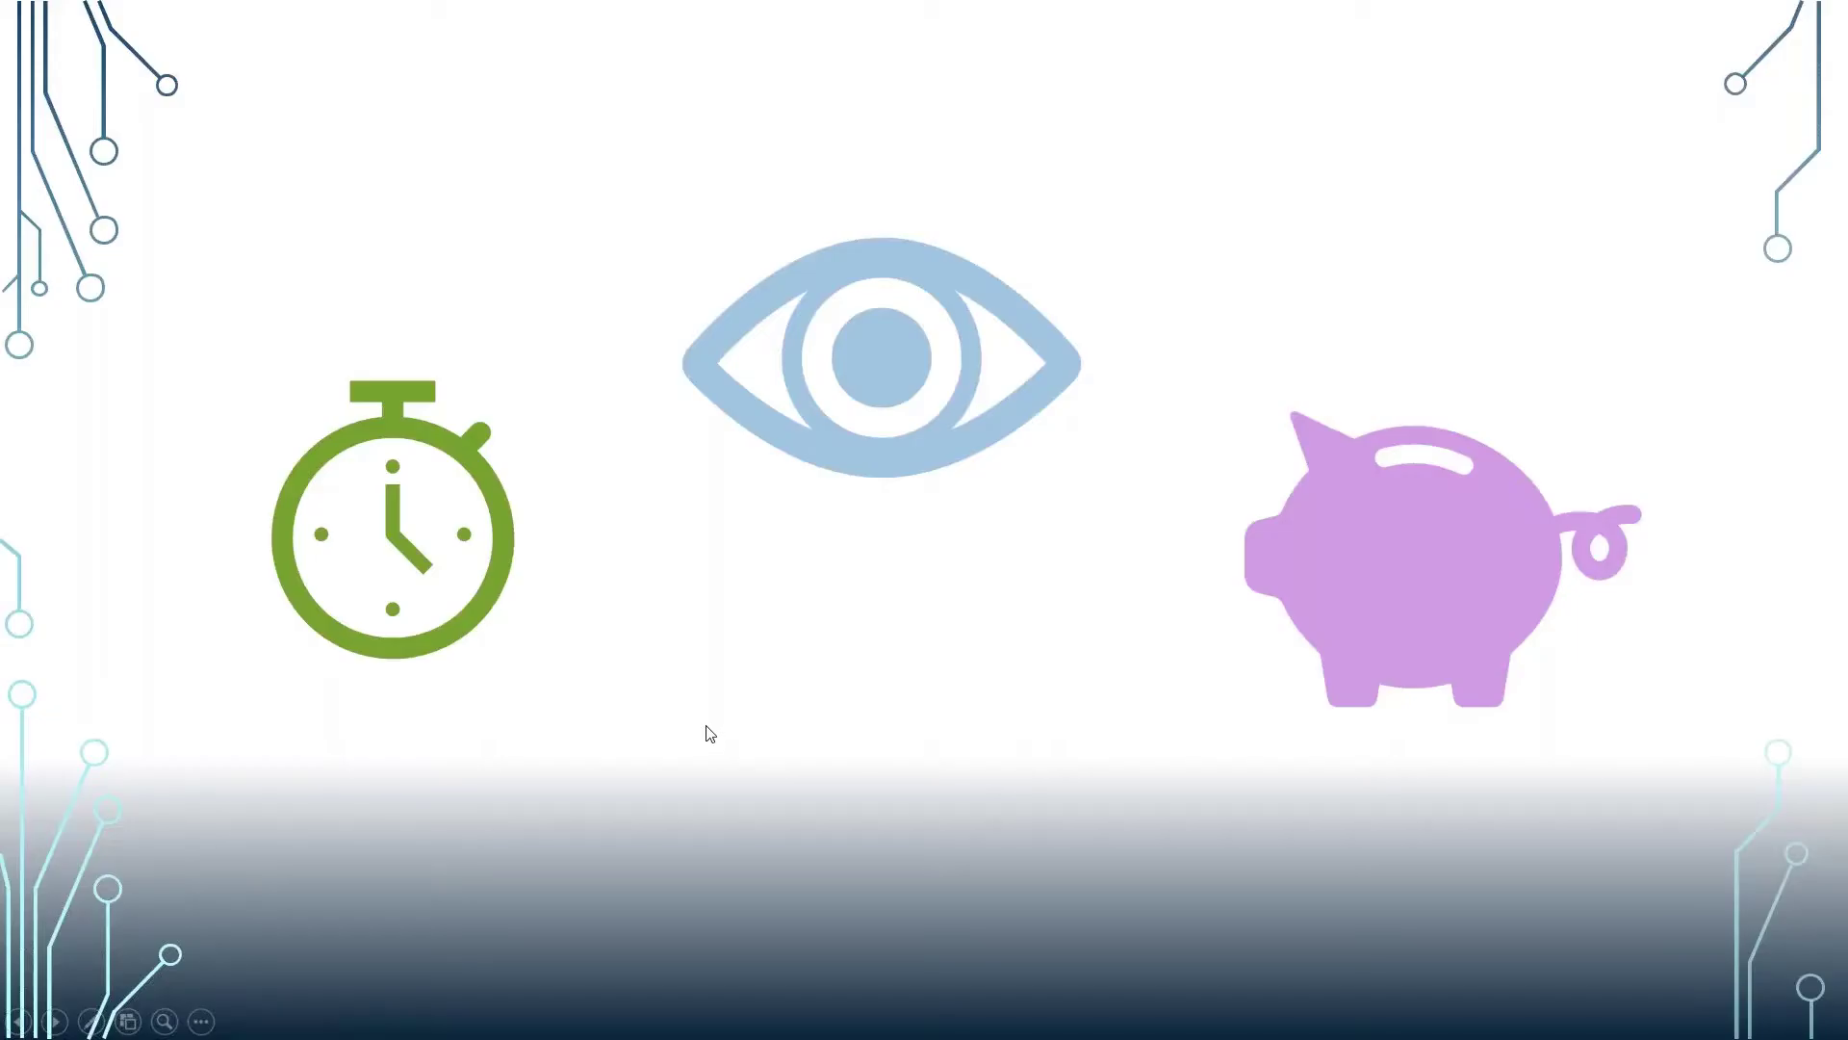
pyautogui.click(708, 731)
pyautogui.click(709, 731)
pyautogui.click(709, 731)
pyautogui.click(709, 731)
pyautogui.click(708, 731)
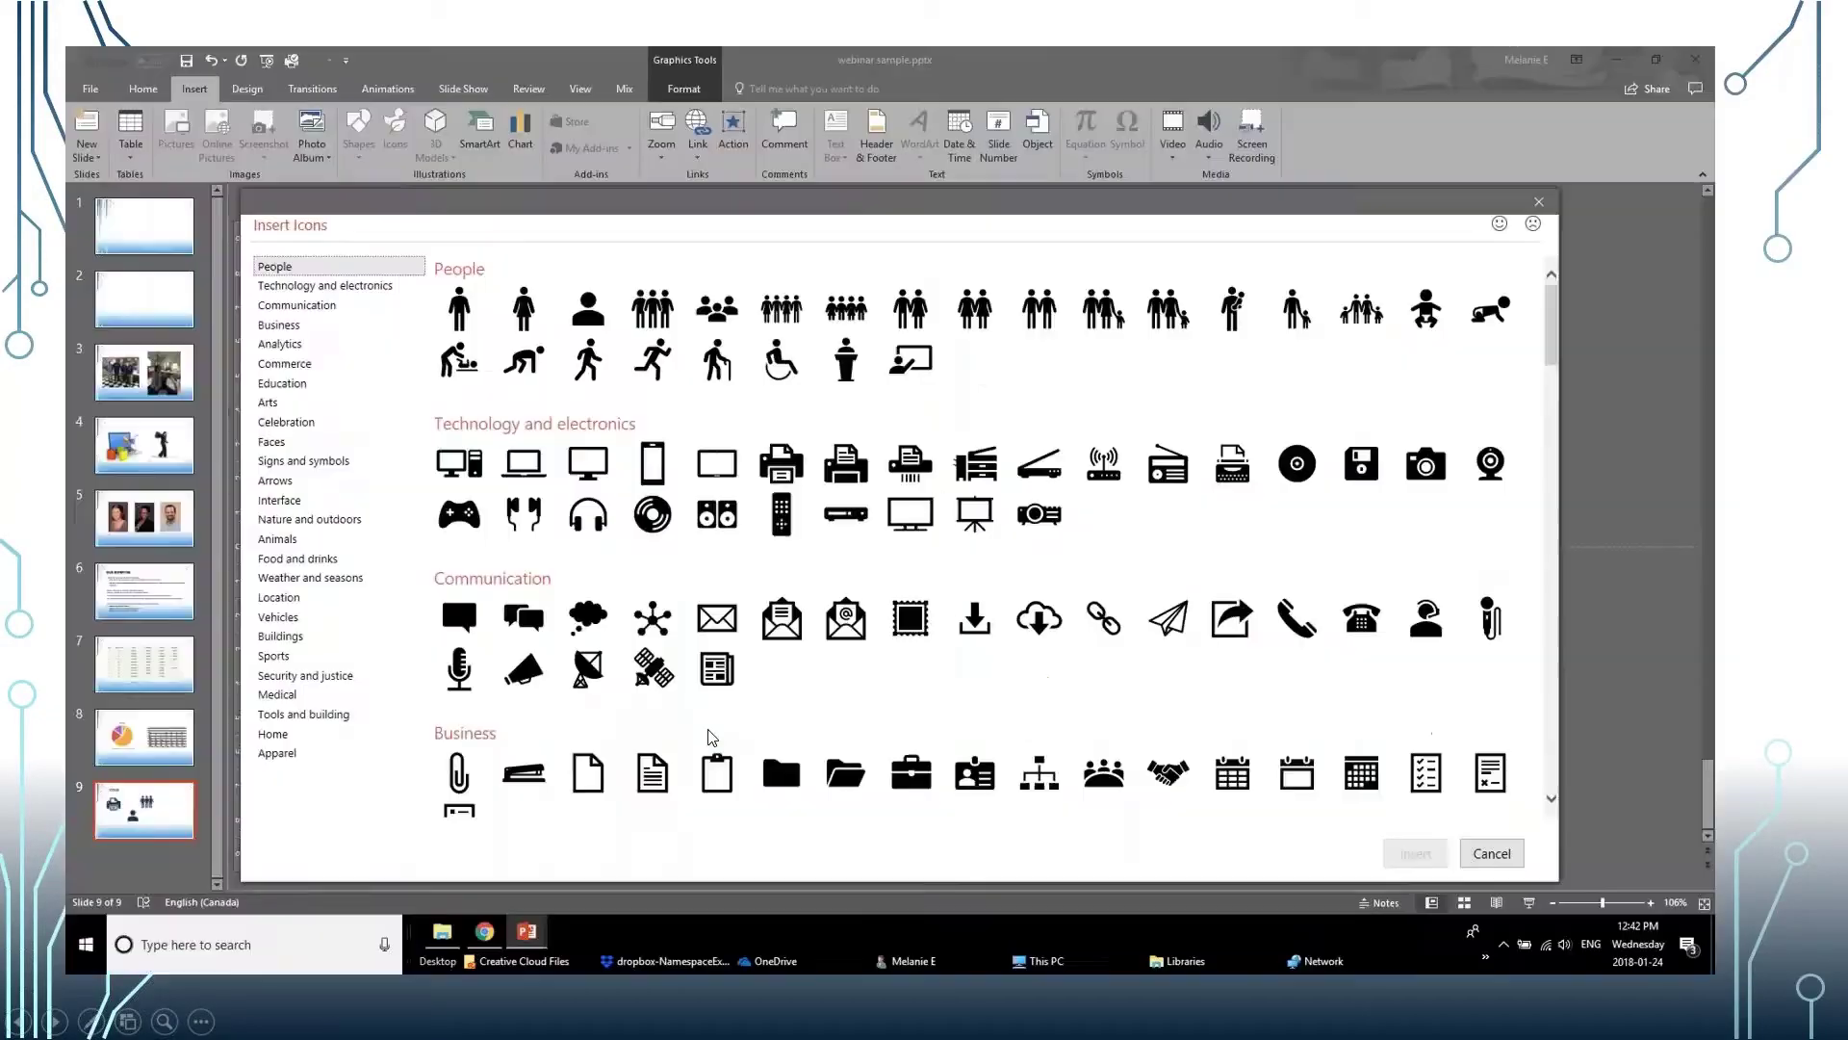
pyautogui.click(709, 738)
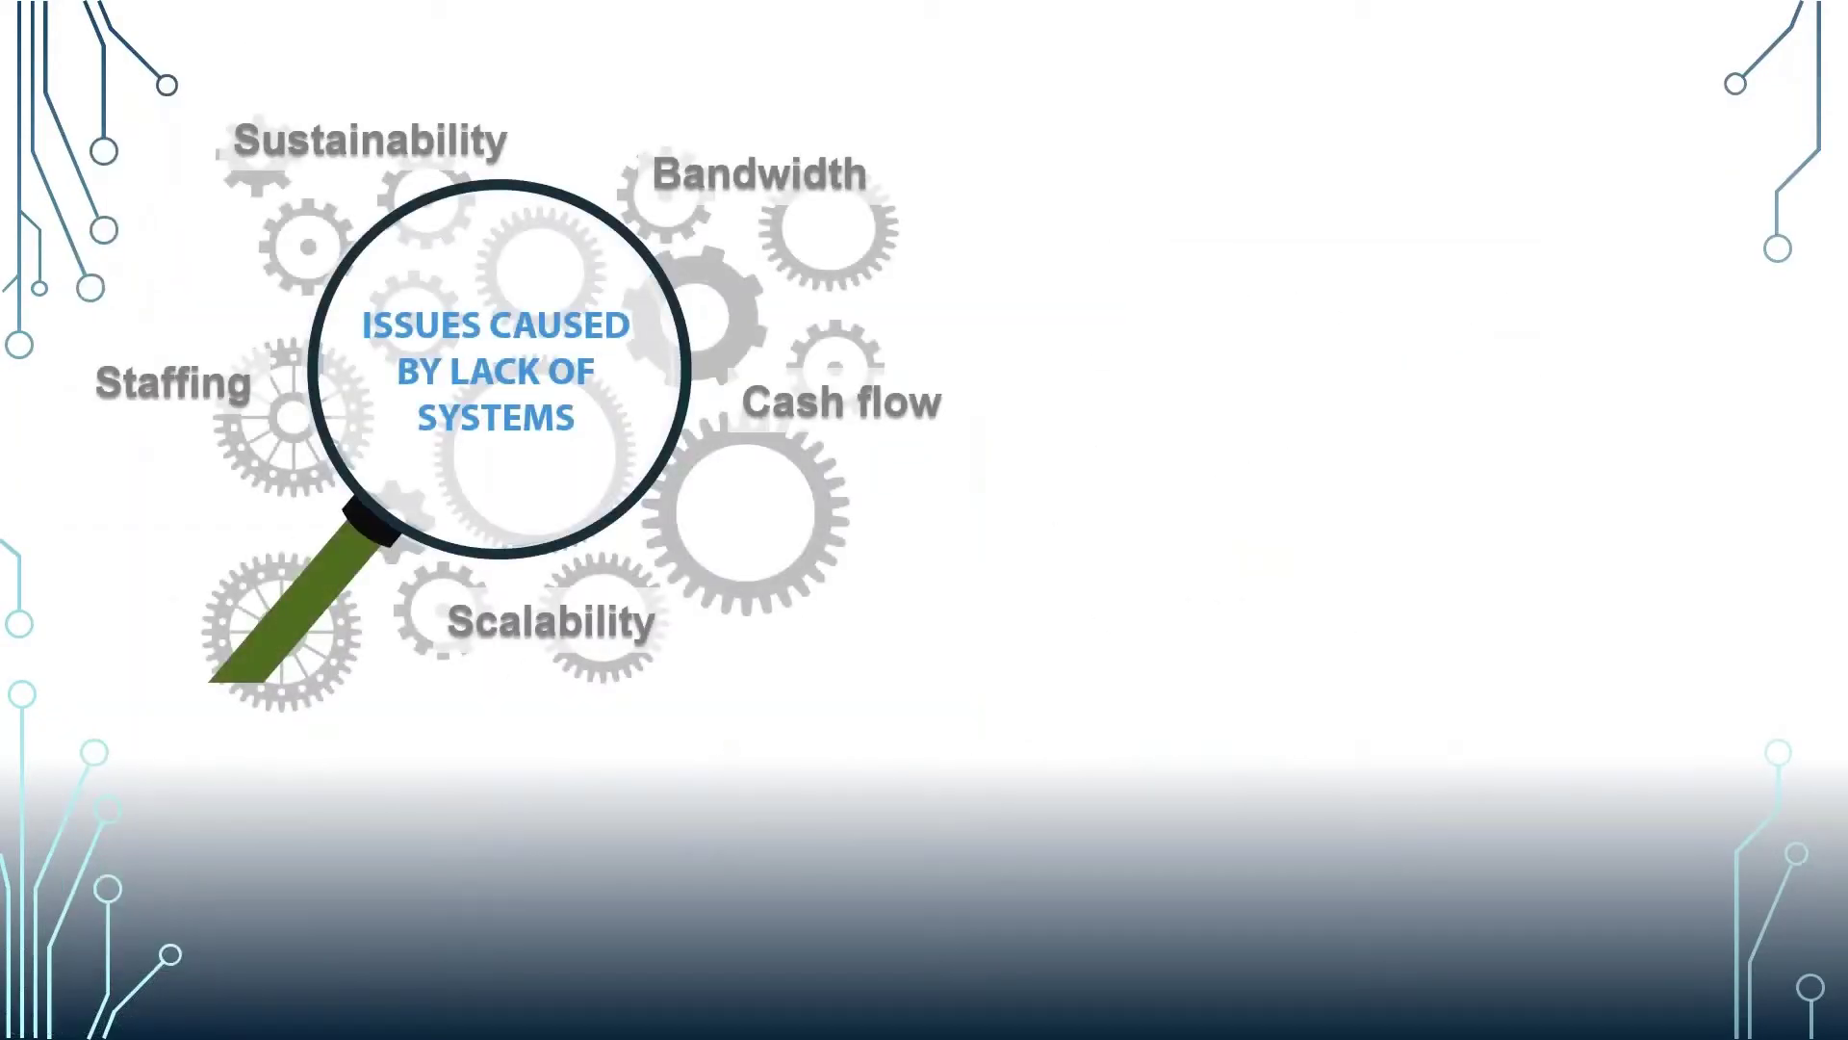
pyautogui.press('Escape')
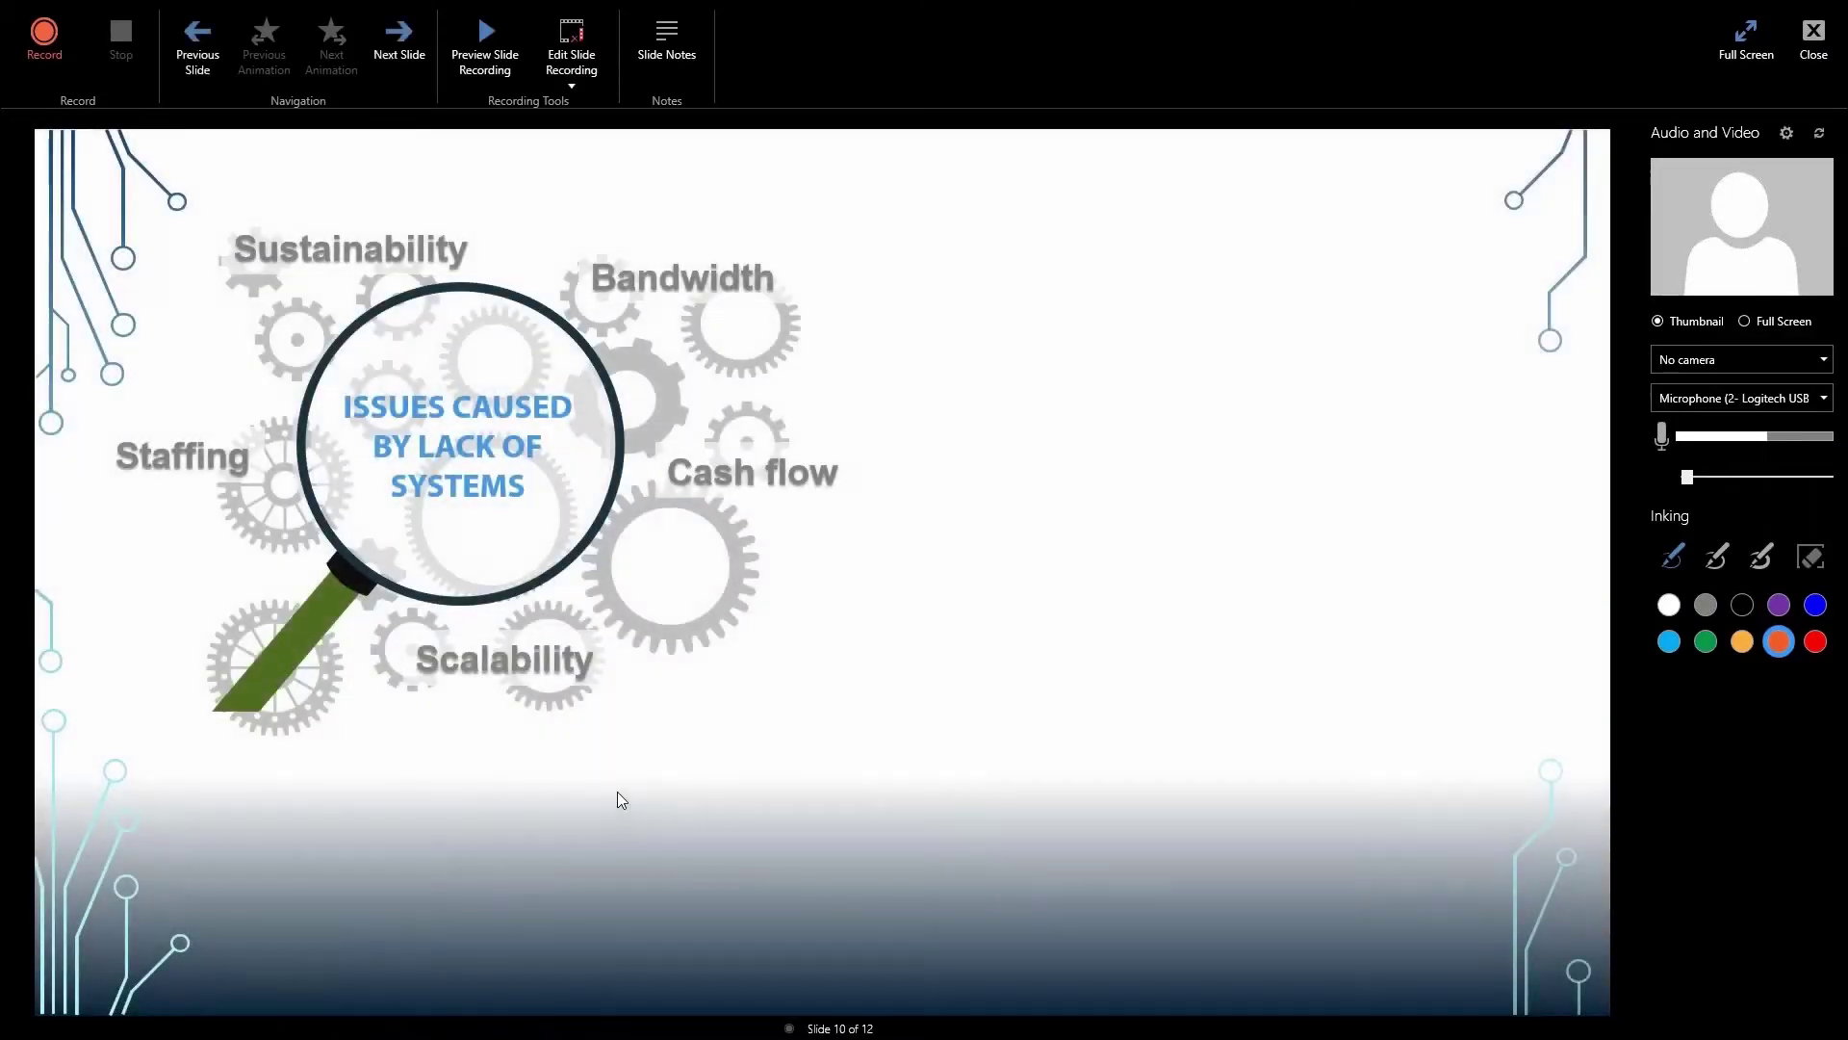
# Step: Show the slide notes in the recording view of slide 10, and view the available Lab Office Add-ins
pyautogui.click(671, 37)
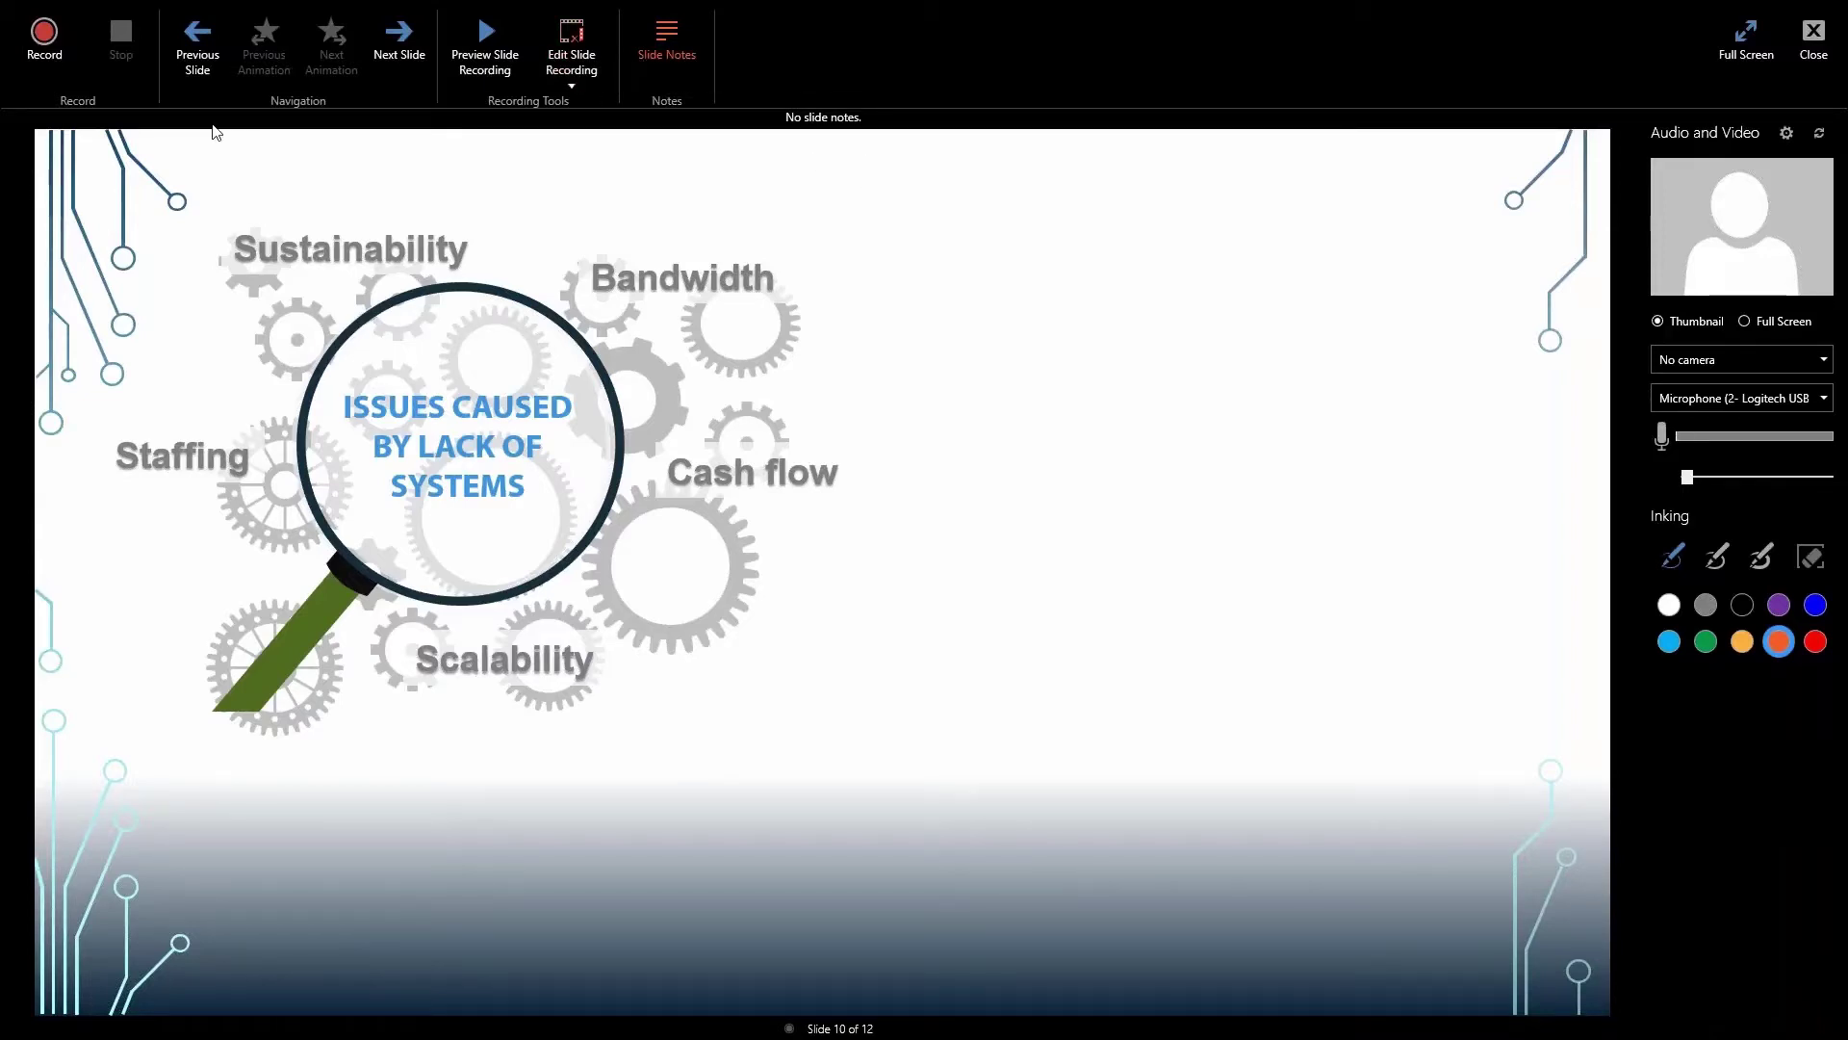
pyautogui.press('Escape')
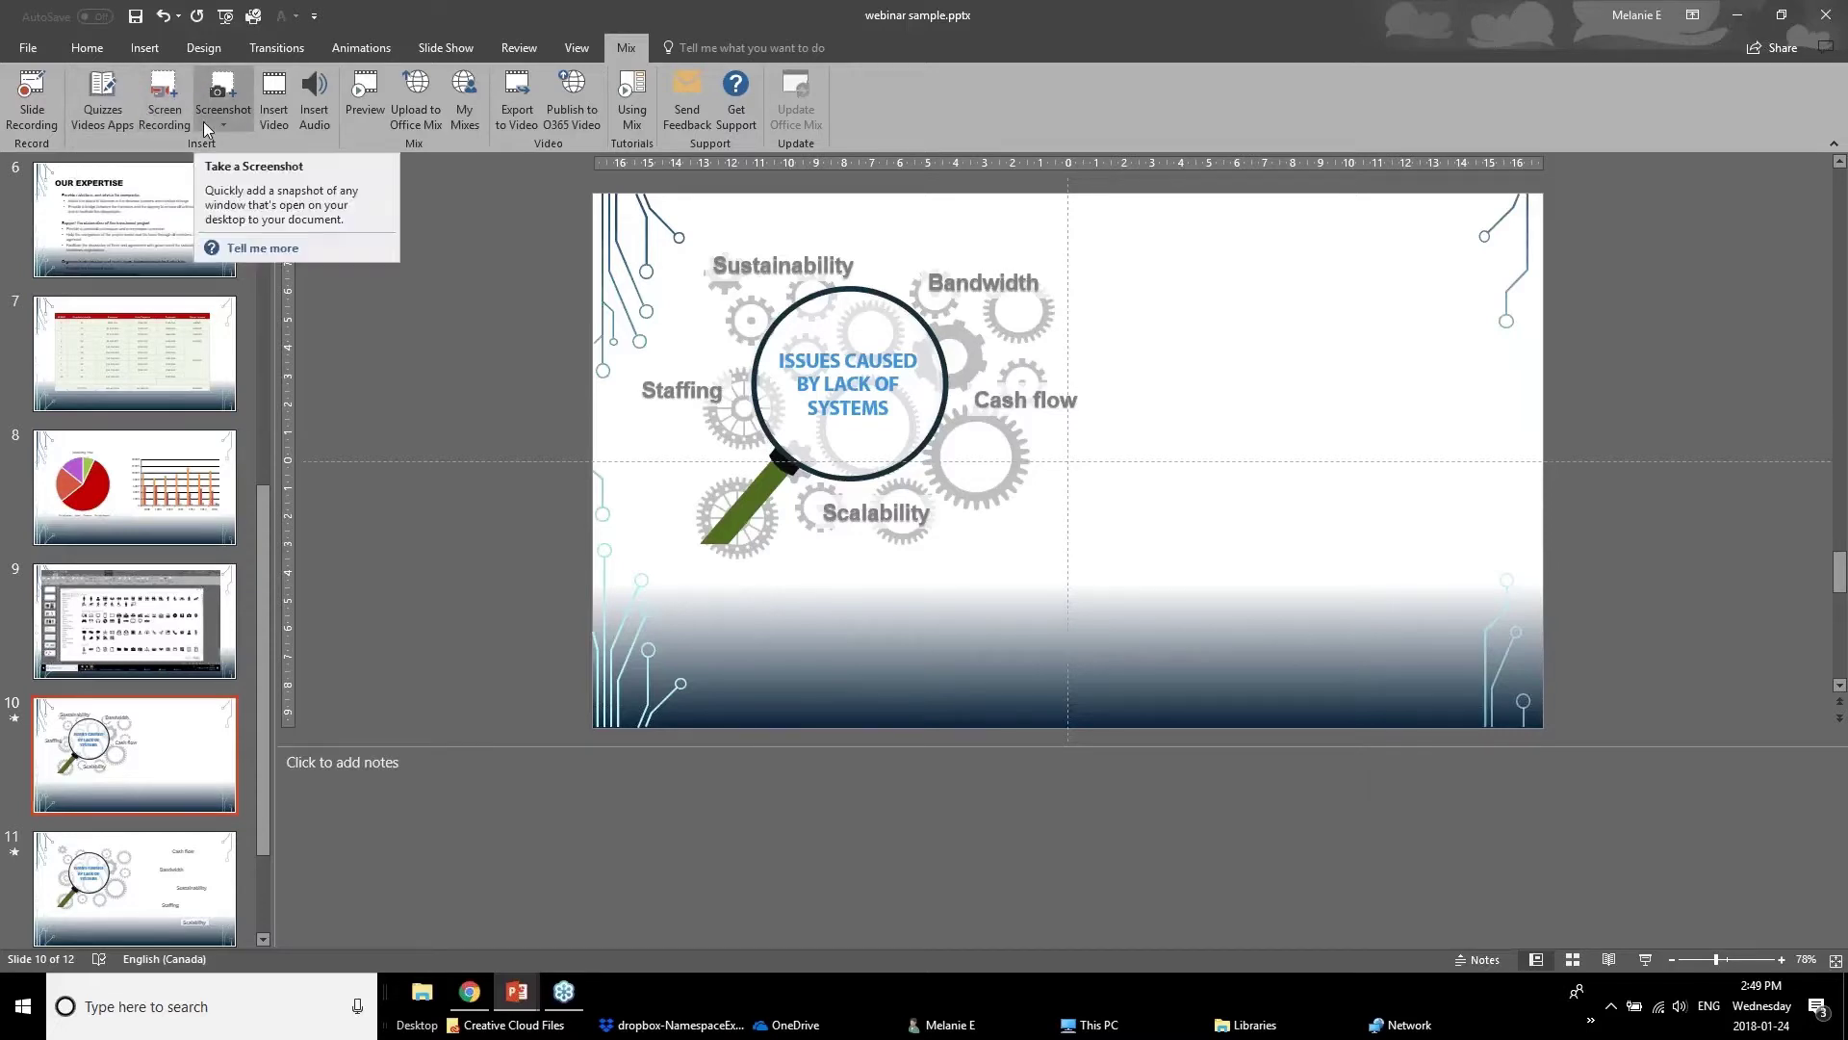
pyautogui.click(104, 119)
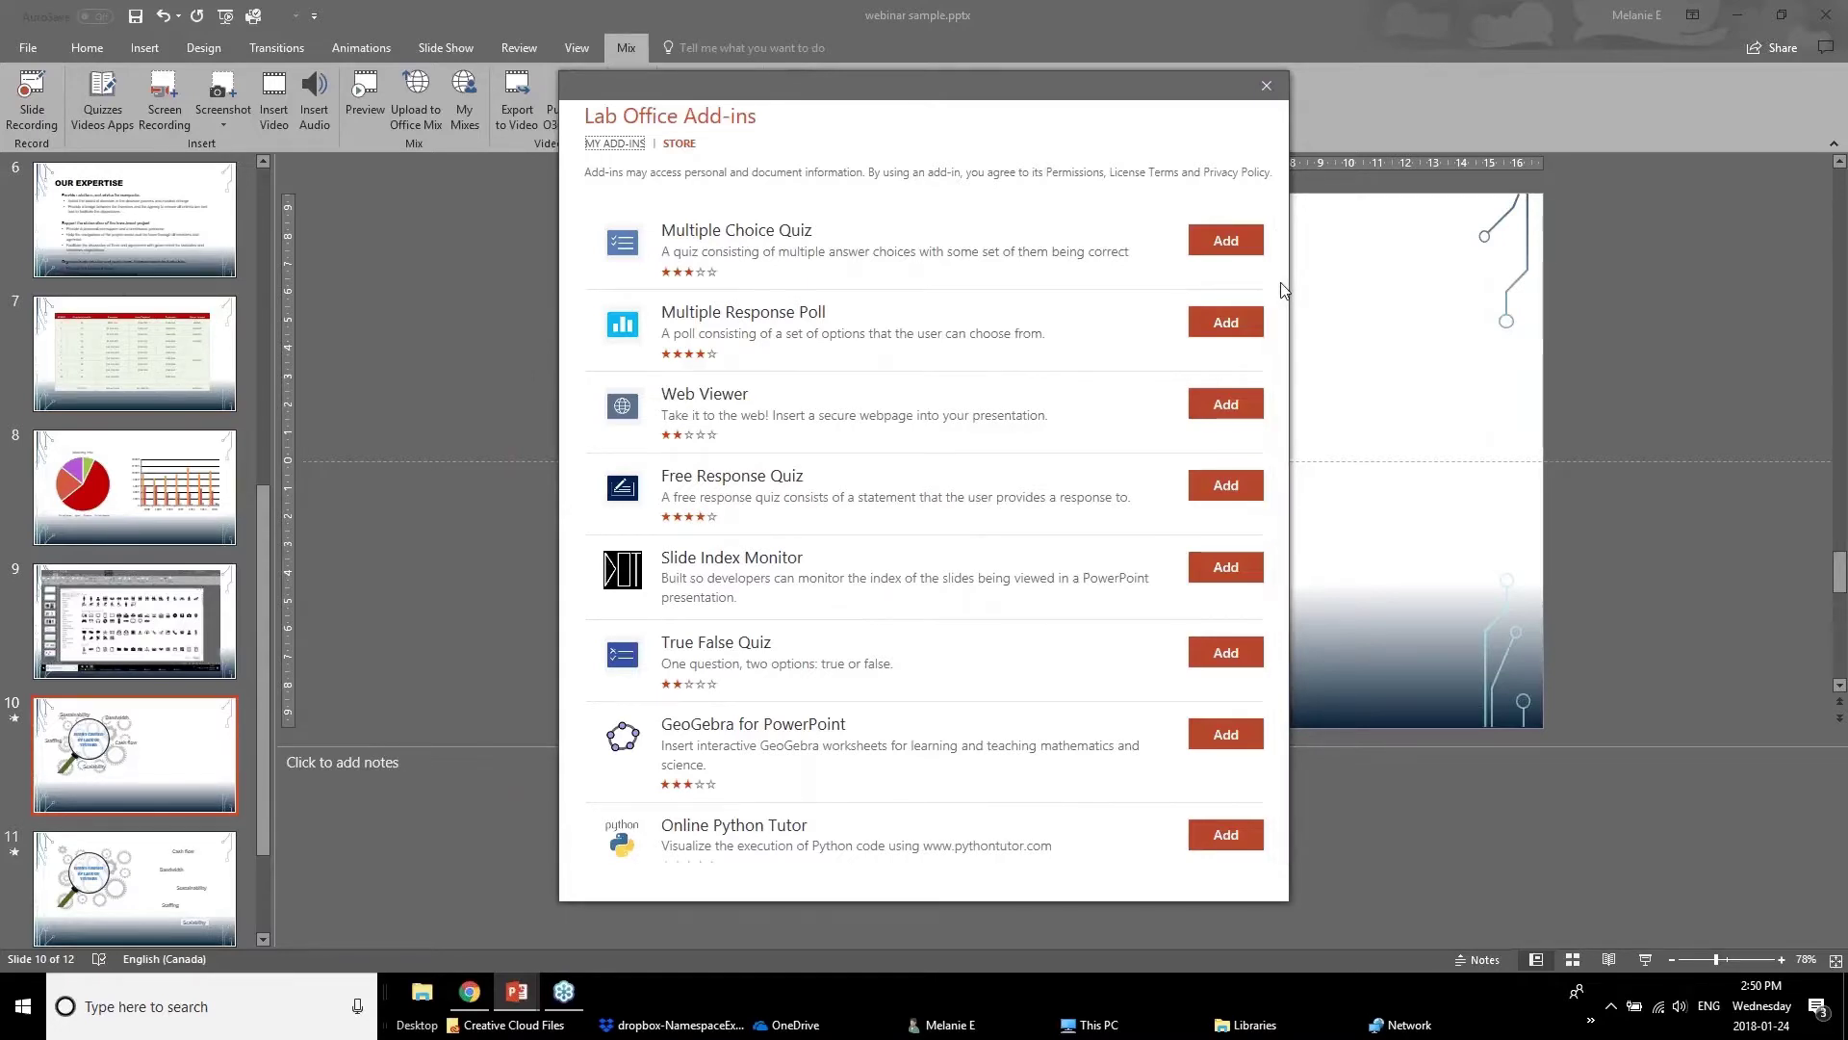
pyautogui.click(1272, 83)
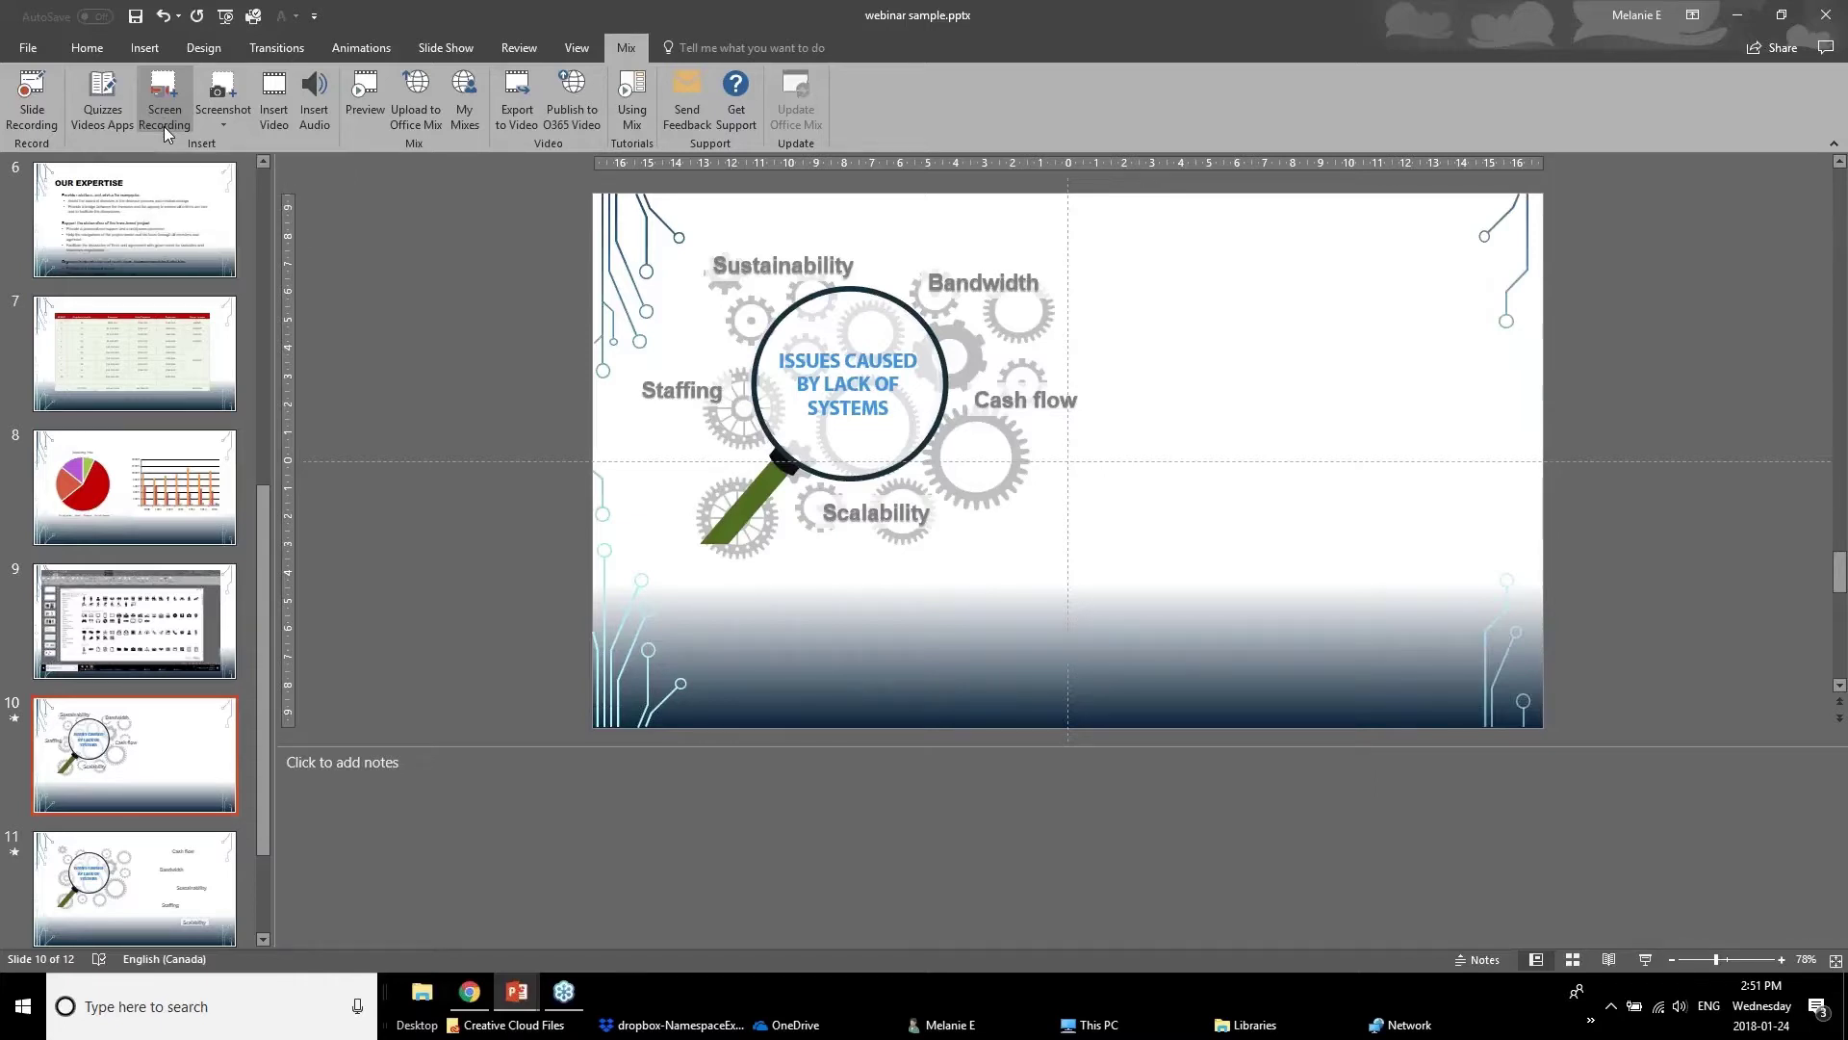
# Step: Insert a screen clipping of the New MIX Extension presentation window on slide 10 and shrink it to 15.3 cm high by 28.28 cm wide
pyautogui.click(241, 105)
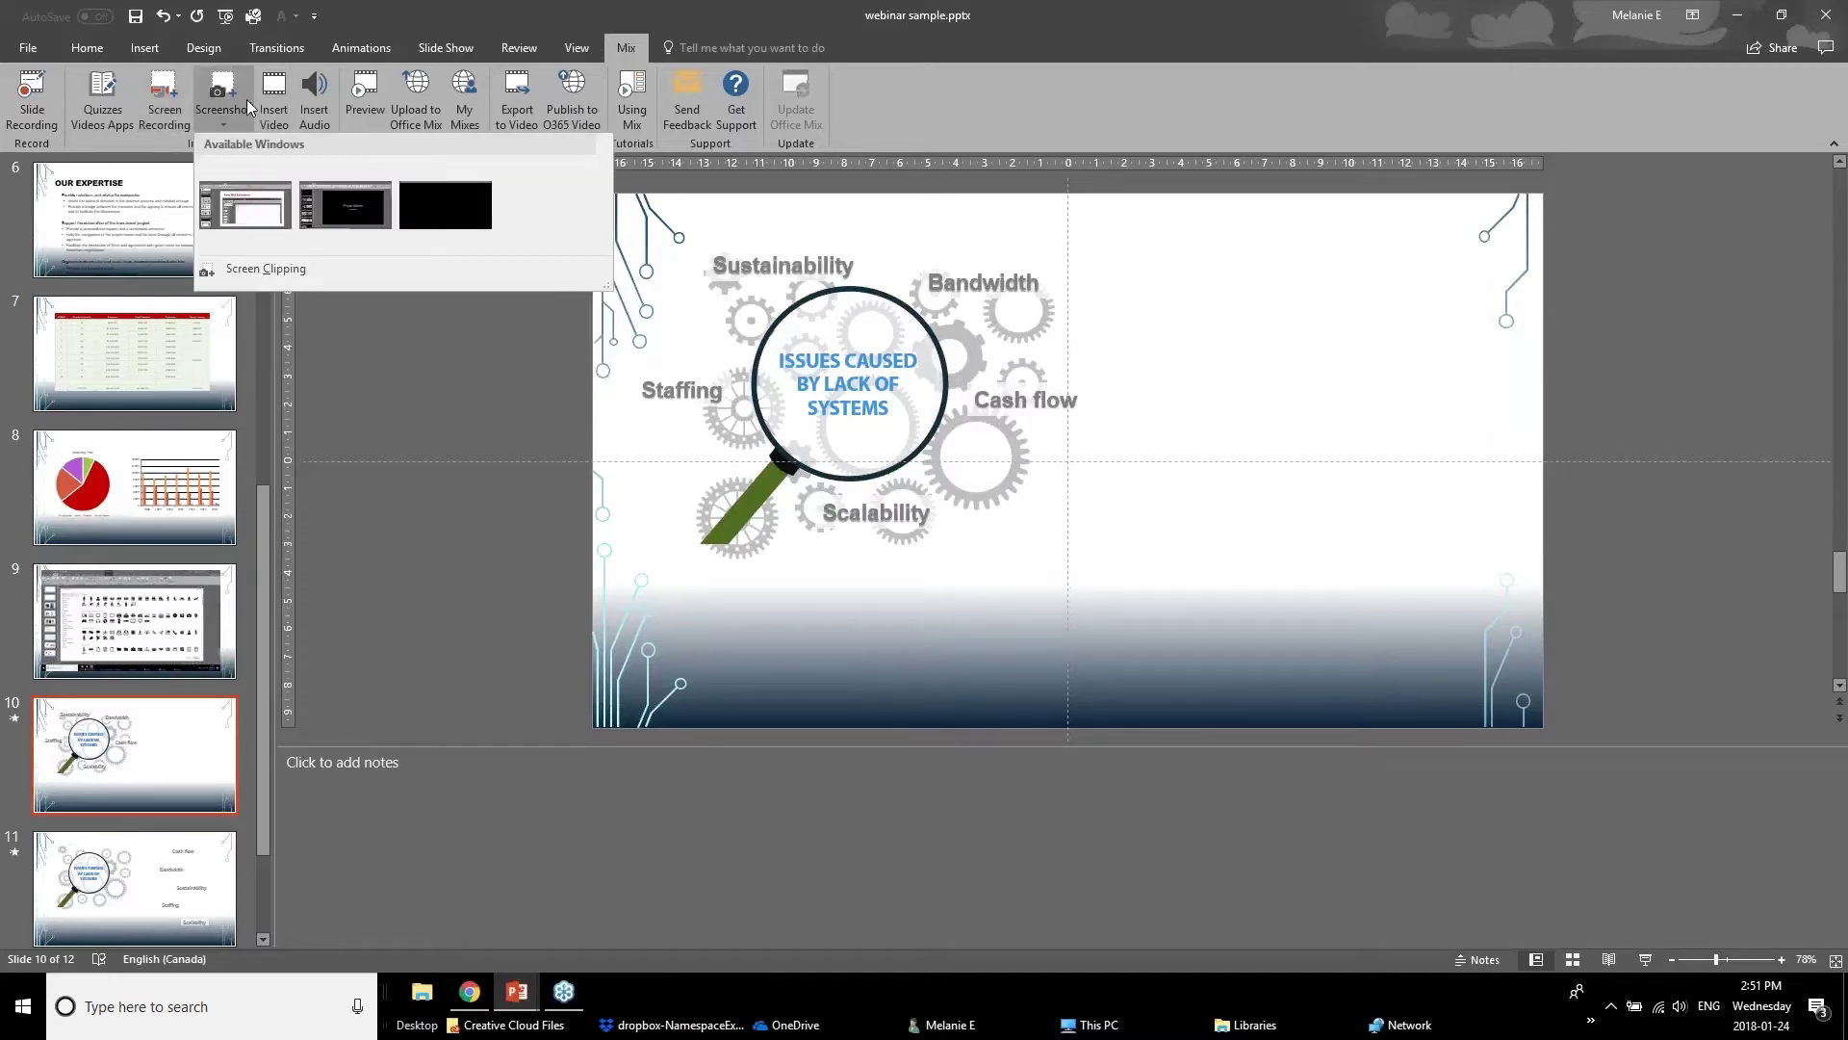
pyautogui.click(277, 271)
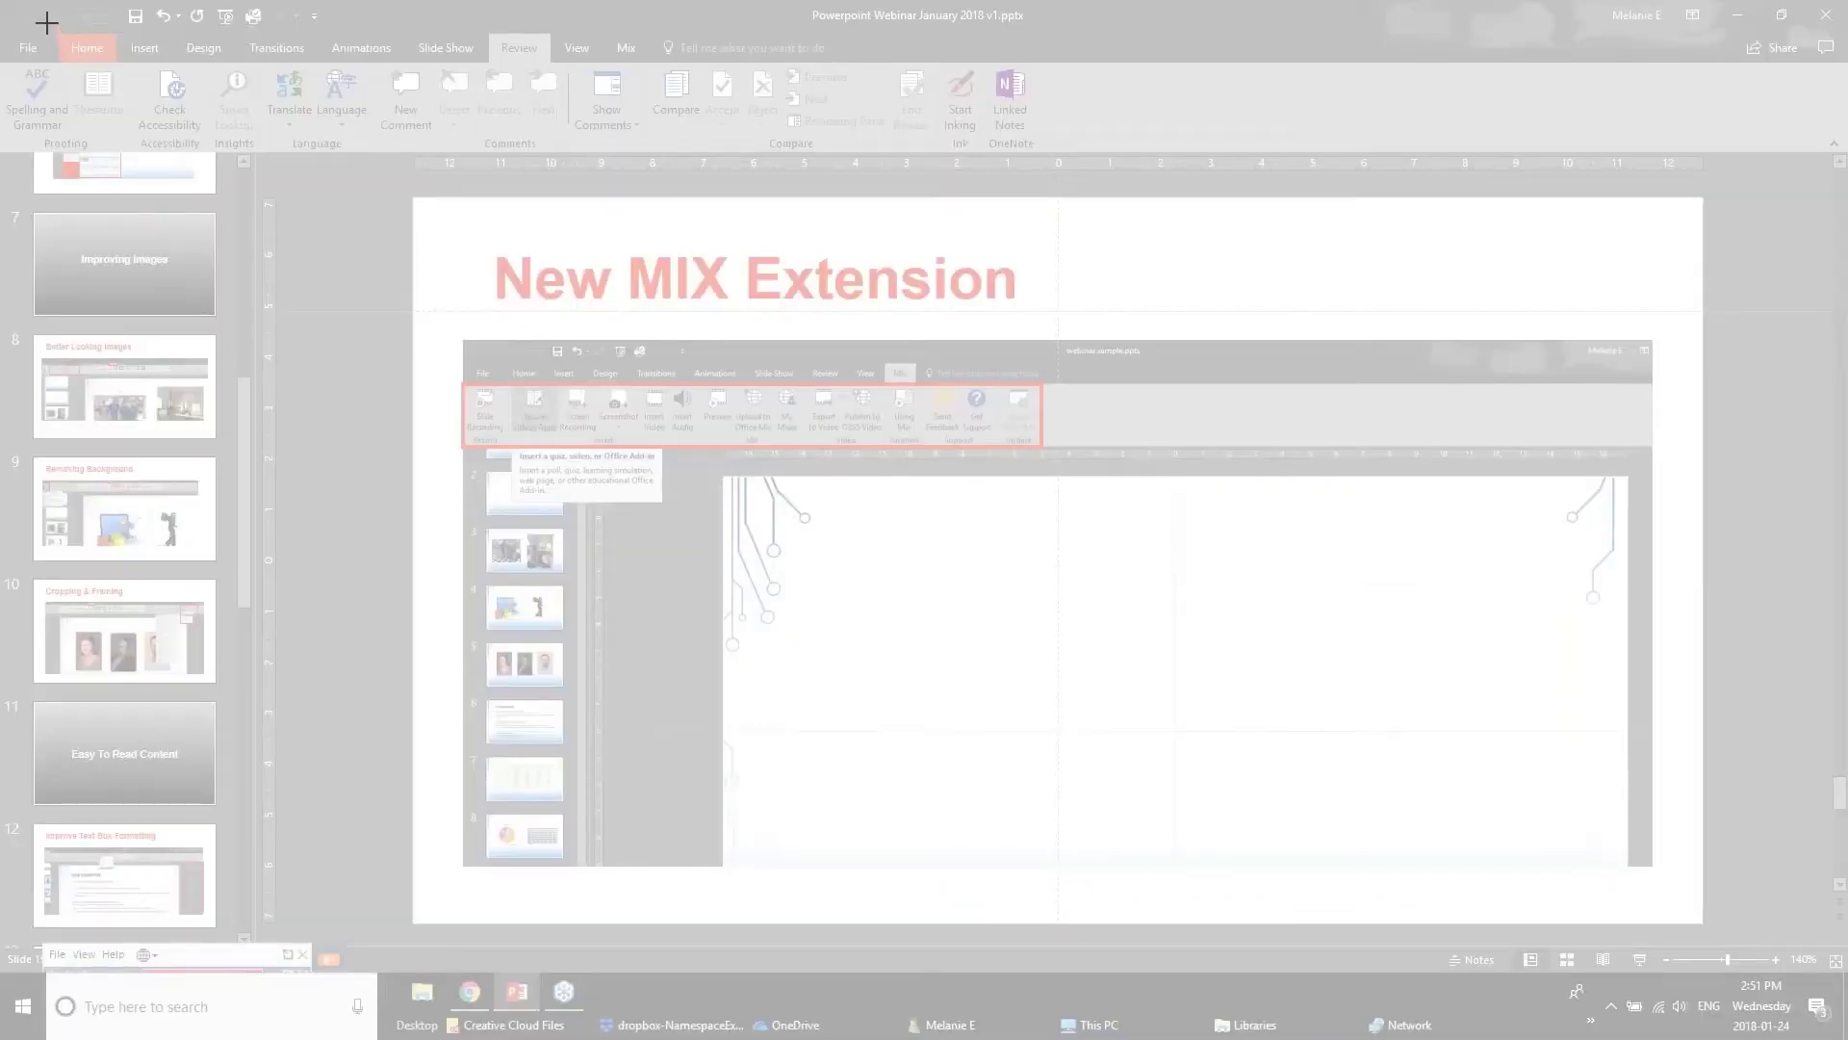
pyautogui.moveTo(46, 23); pyautogui.dragTo(1738, 927)
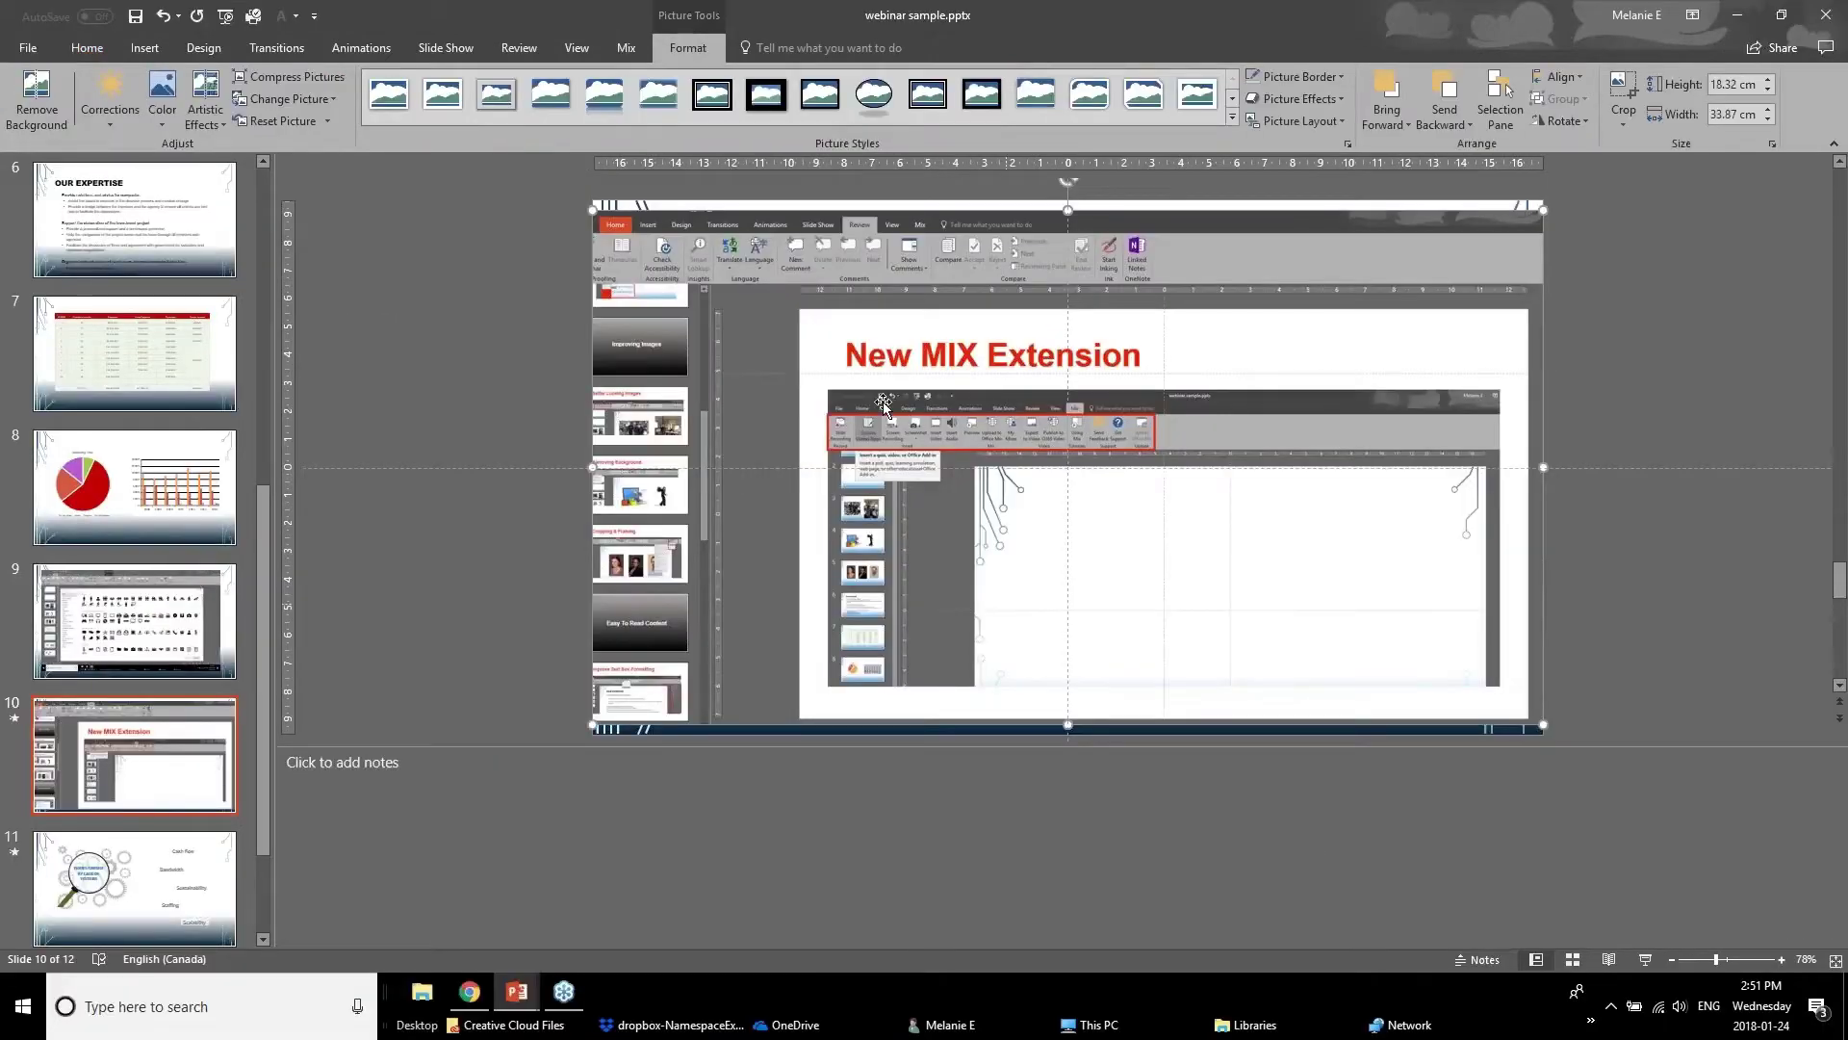
pyautogui.moveTo(1543, 209); pyautogui.dragTo(1476, 234)
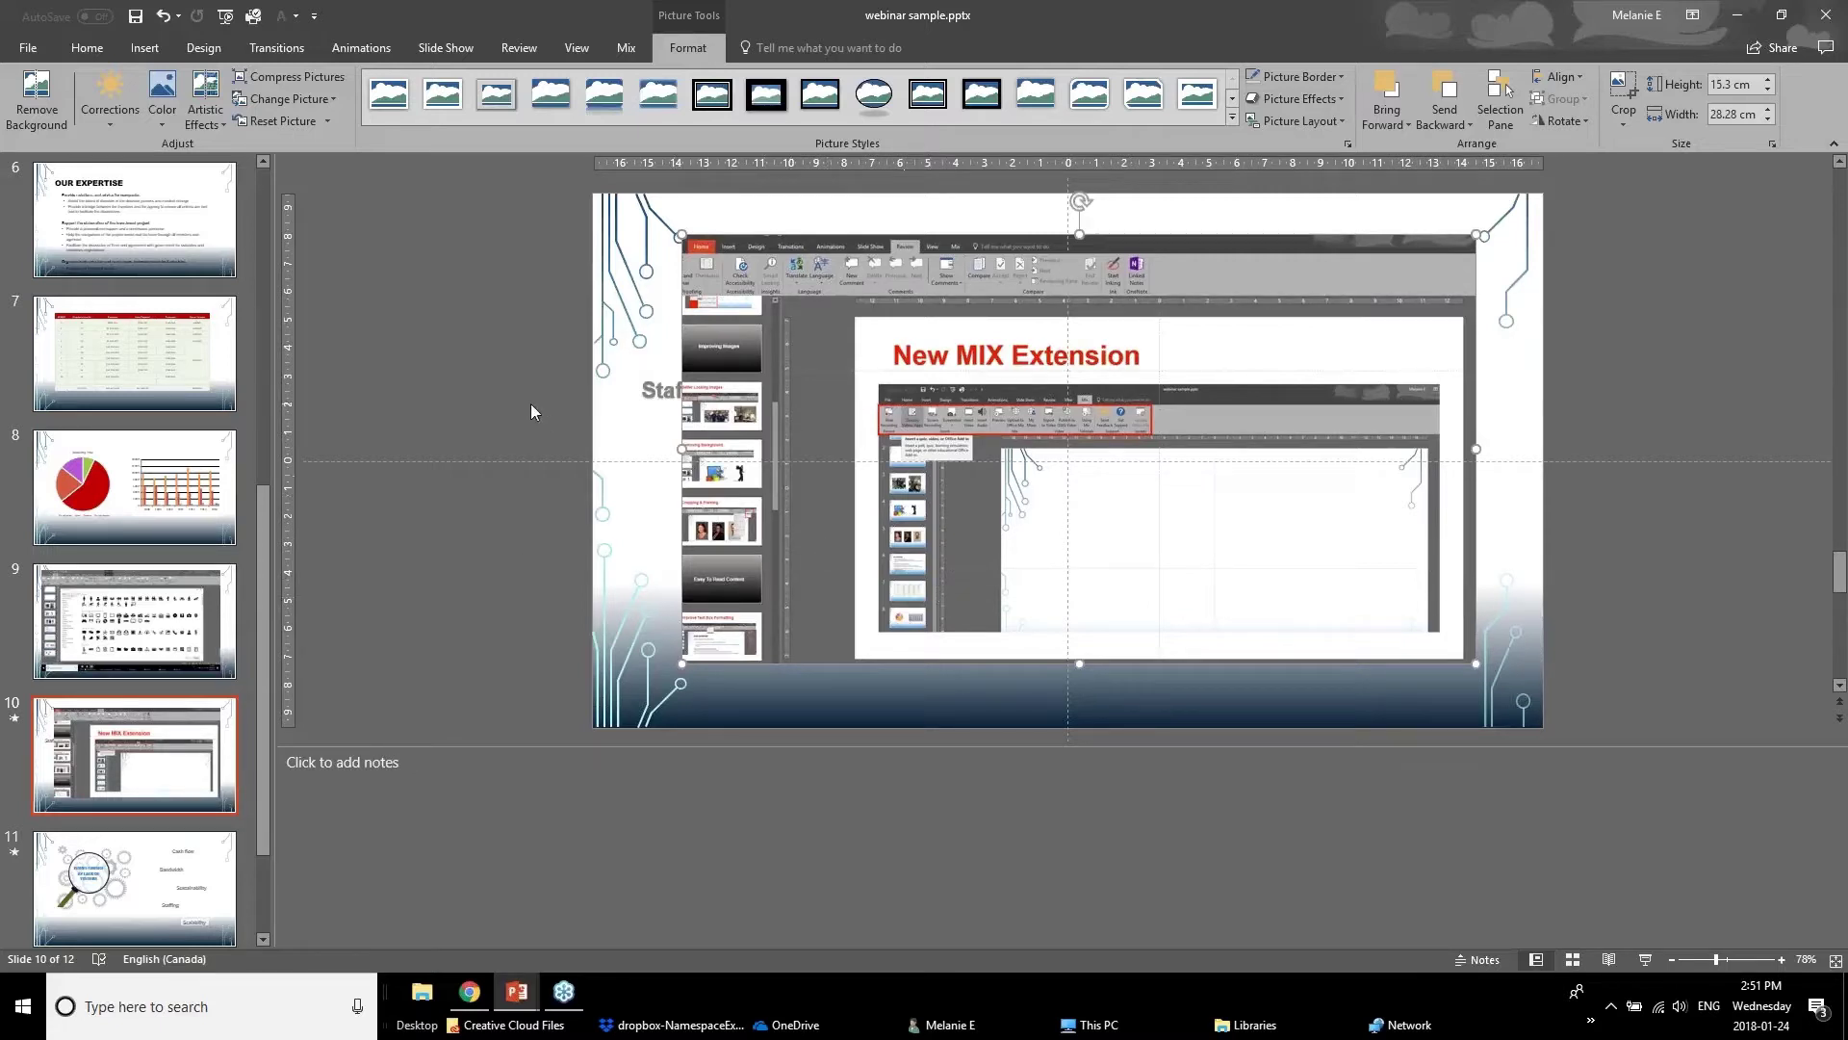
# Step: Switch to the Powerpoint Webinar January 2018 v1 presentation and display slide 20, Zoom Feature
pyautogui.click(525, 972)
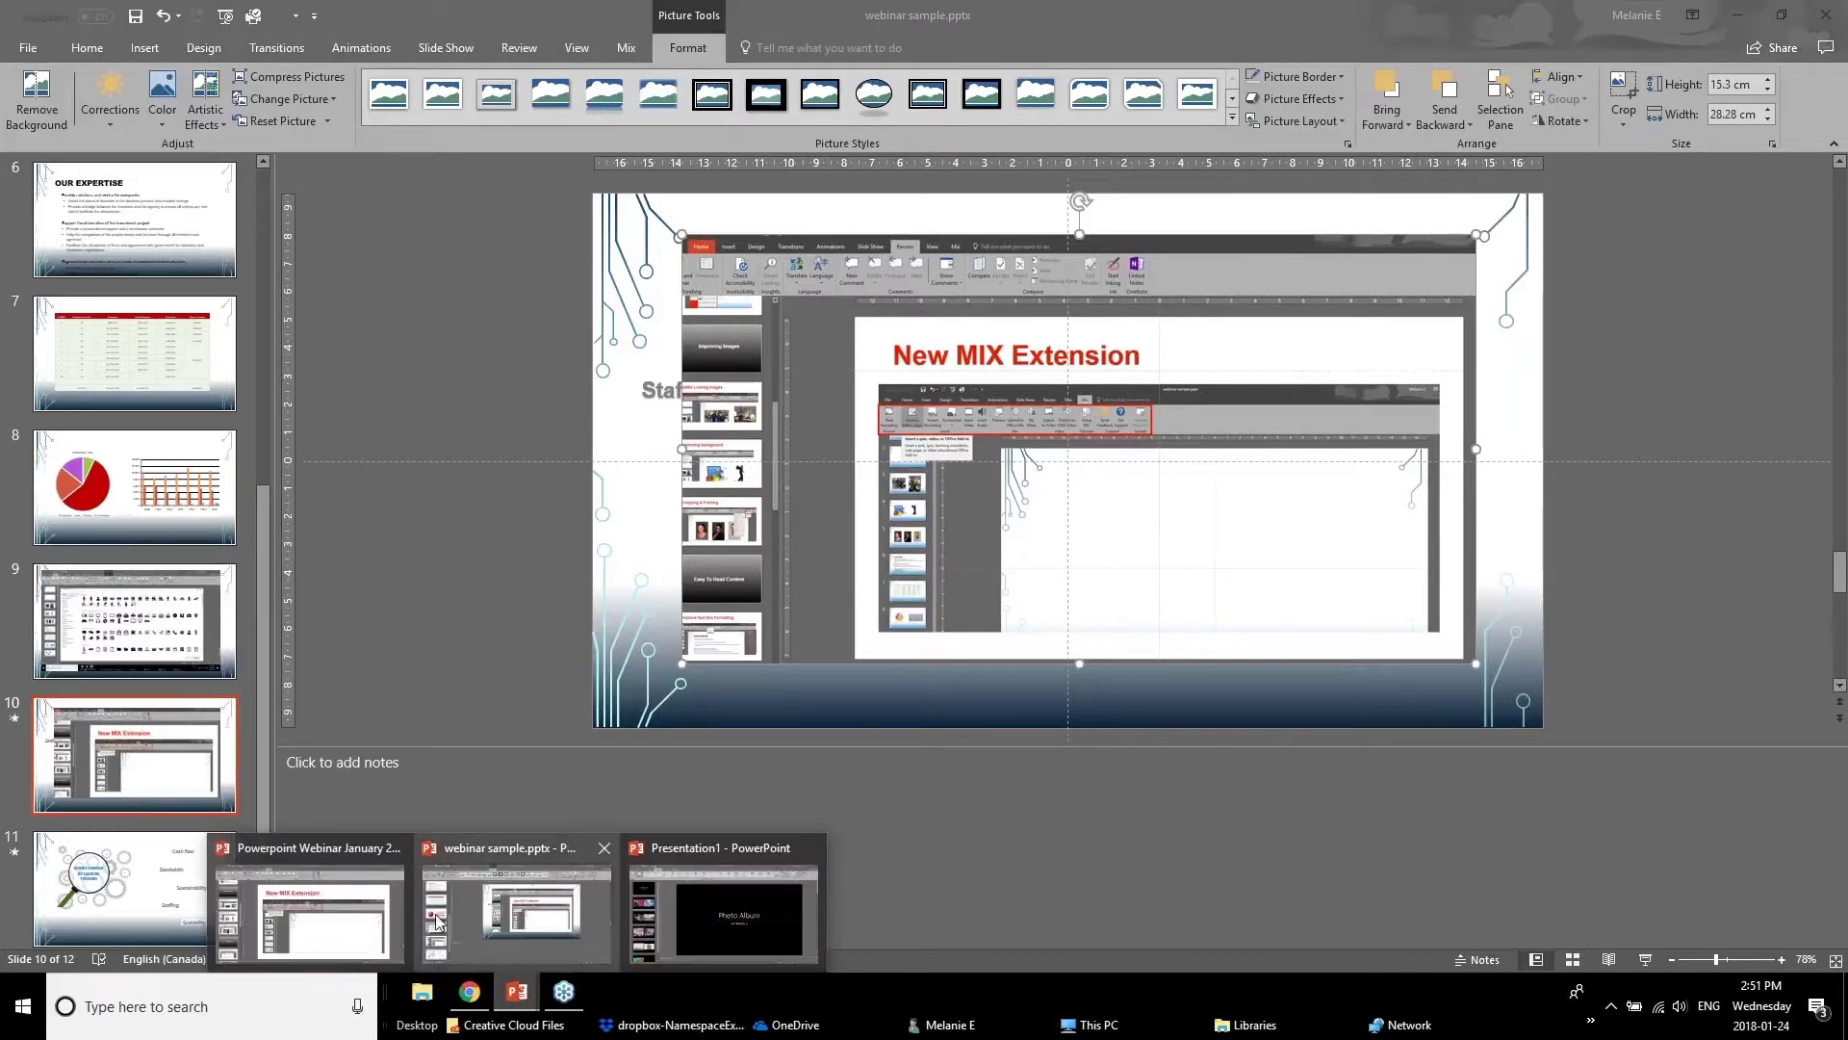
pyautogui.click(338, 904)
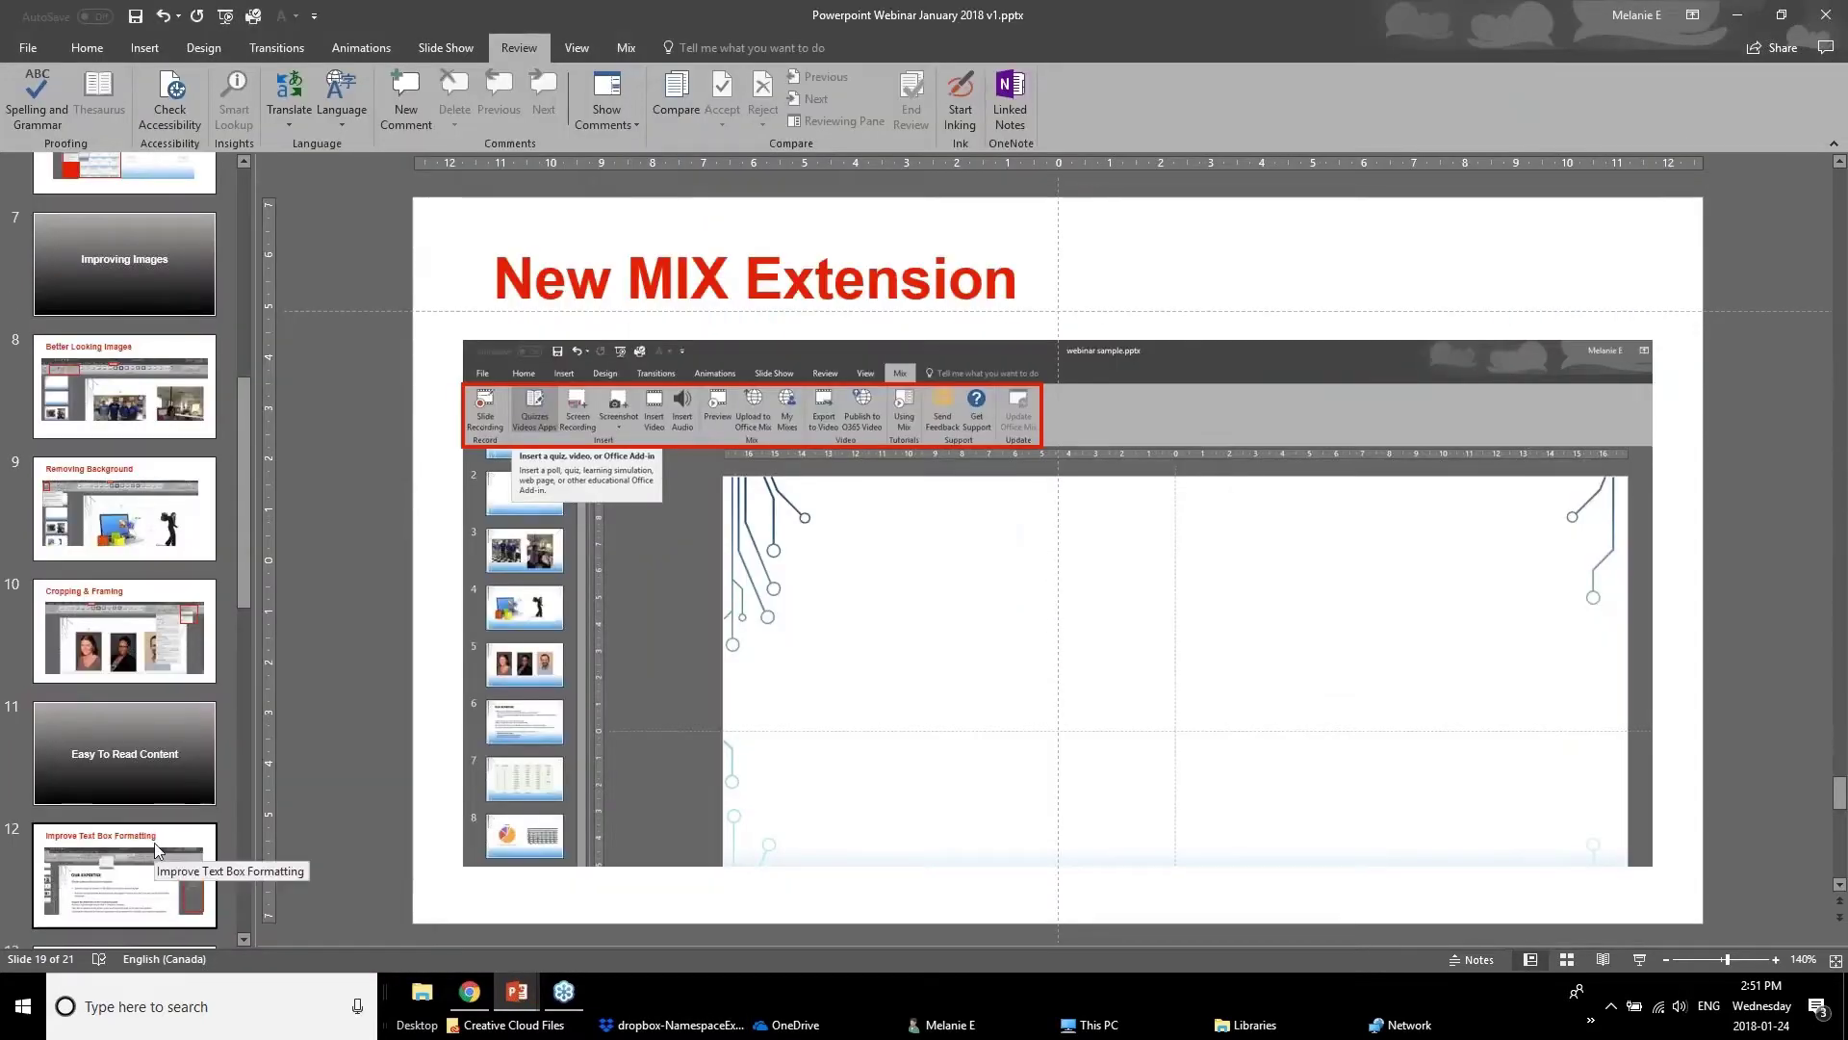
pyautogui.scroll(-9, 135, 684)
pyautogui.click(133, 746)
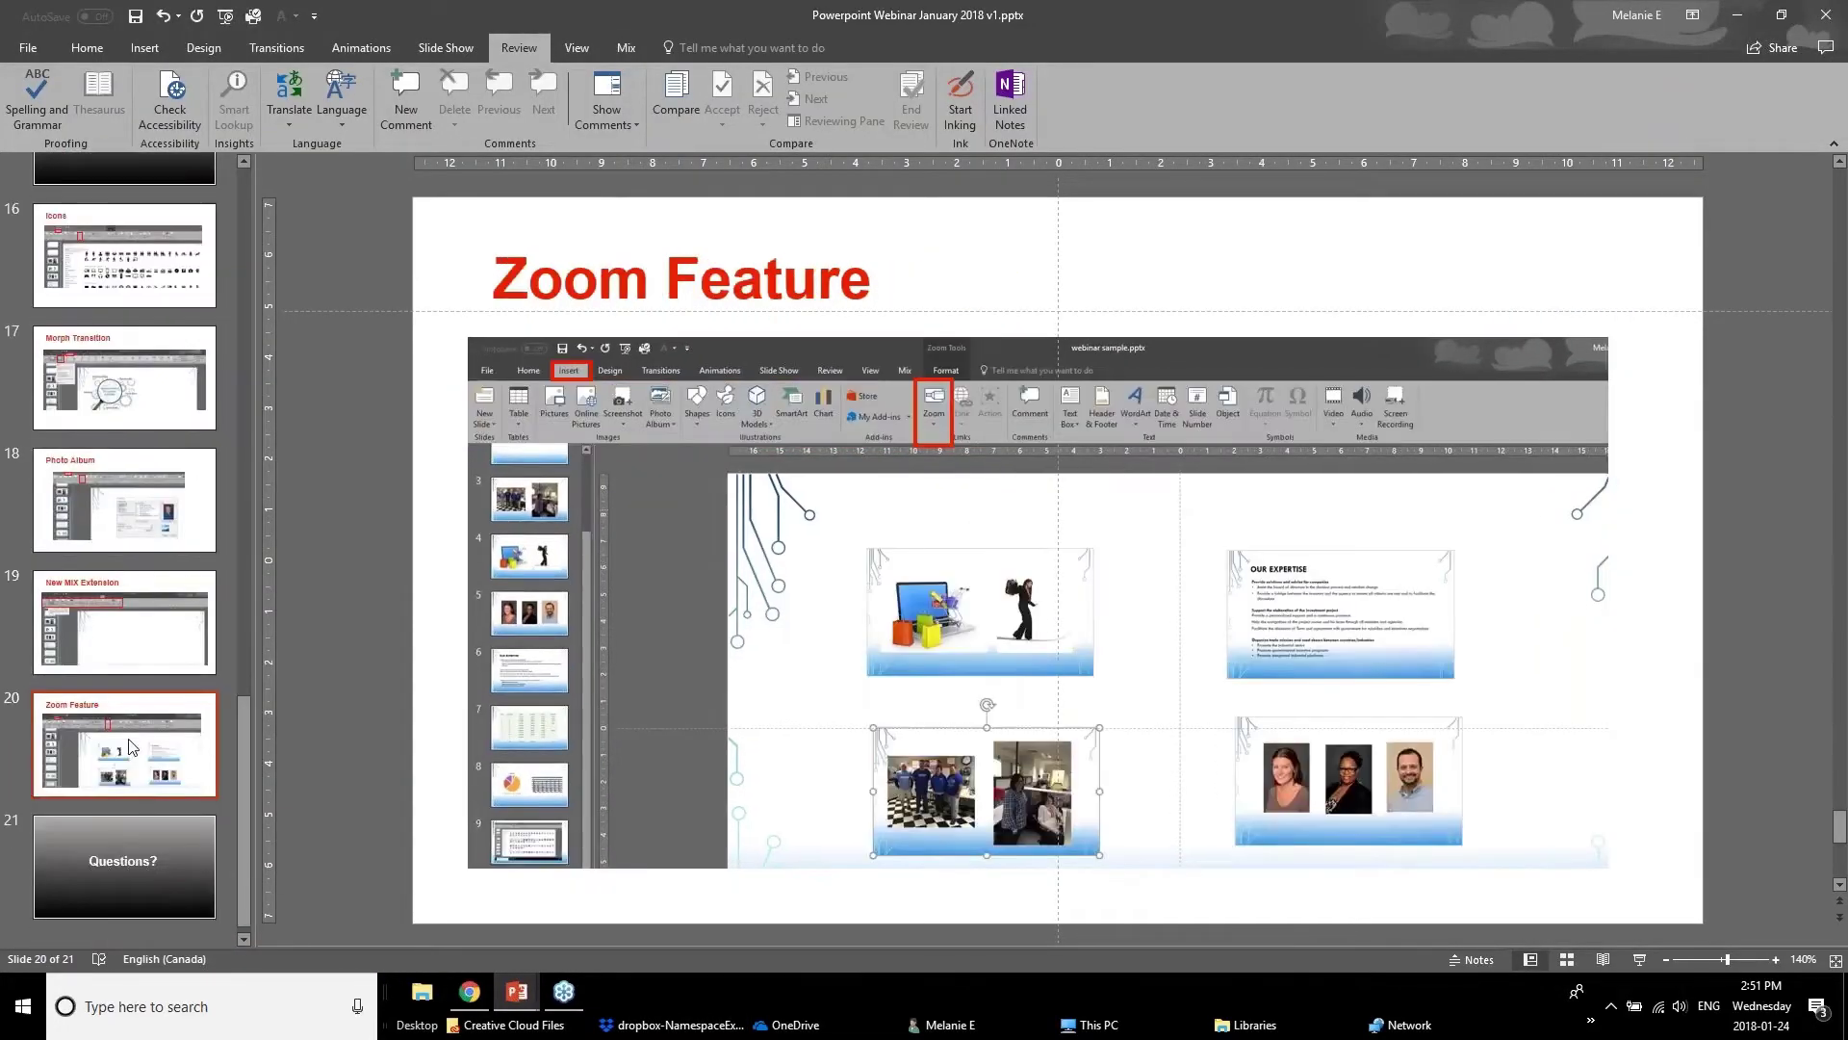